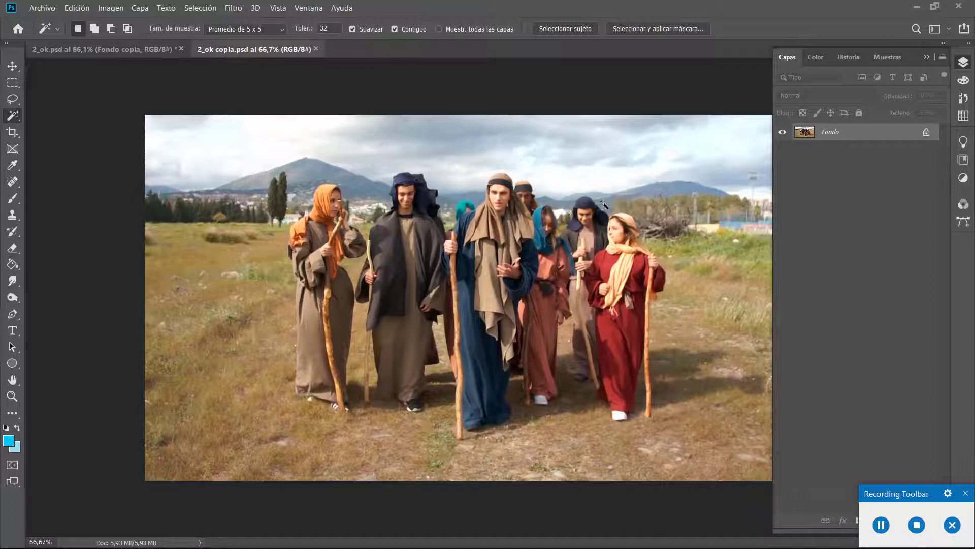
left_click(541, 399)
left_click(622, 414)
left_click(621, 415)
left_click(619, 415)
double_click(790, 55)
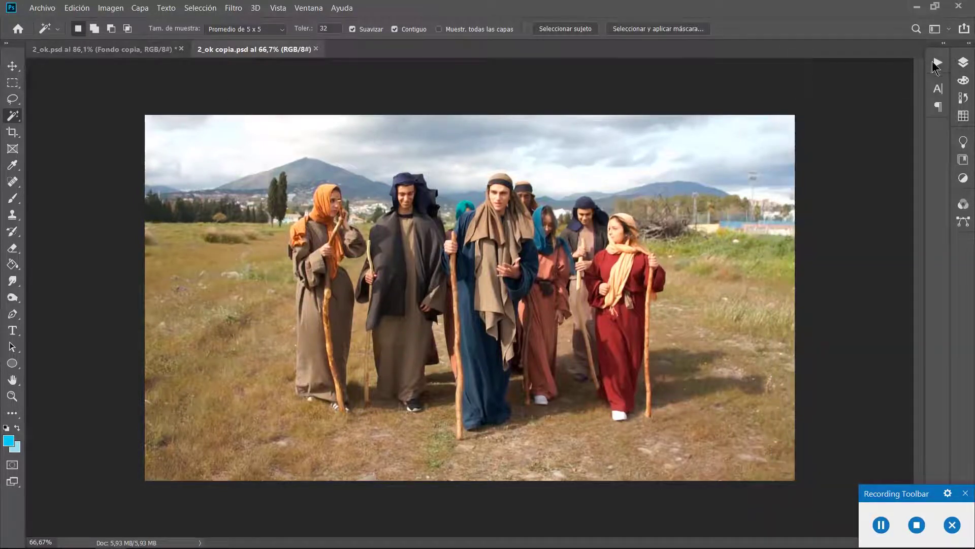
left_click(964, 62)
left_click(964, 62)
left_click(963, 62)
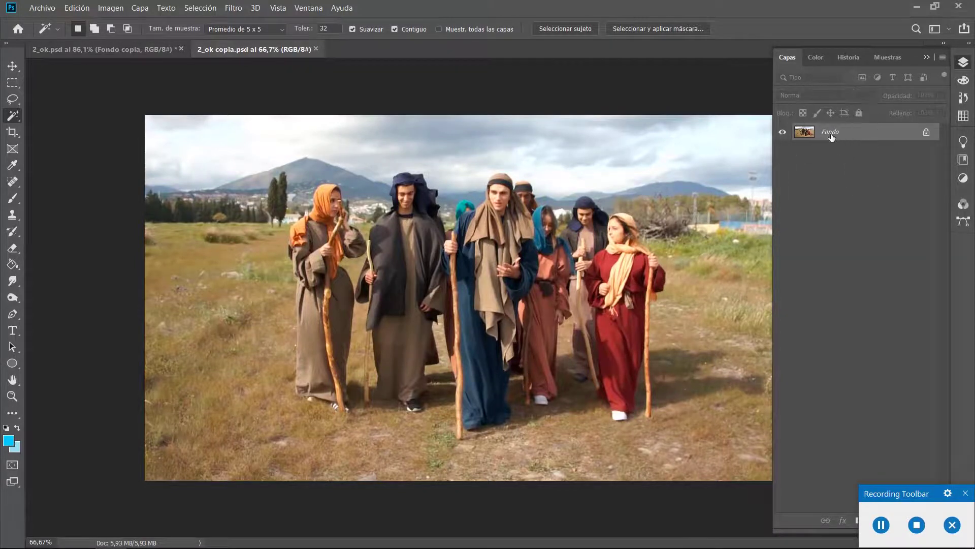
left_click_drag(919, 493, 46, 508)
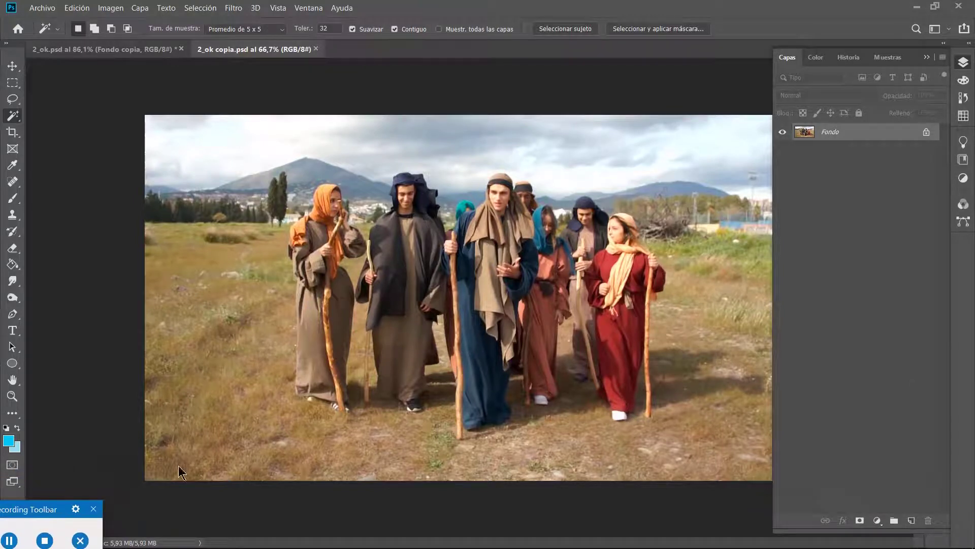
Duplicate the Fondo layer, hide the original and make the Fondo copia layer active
right_click(833, 134)
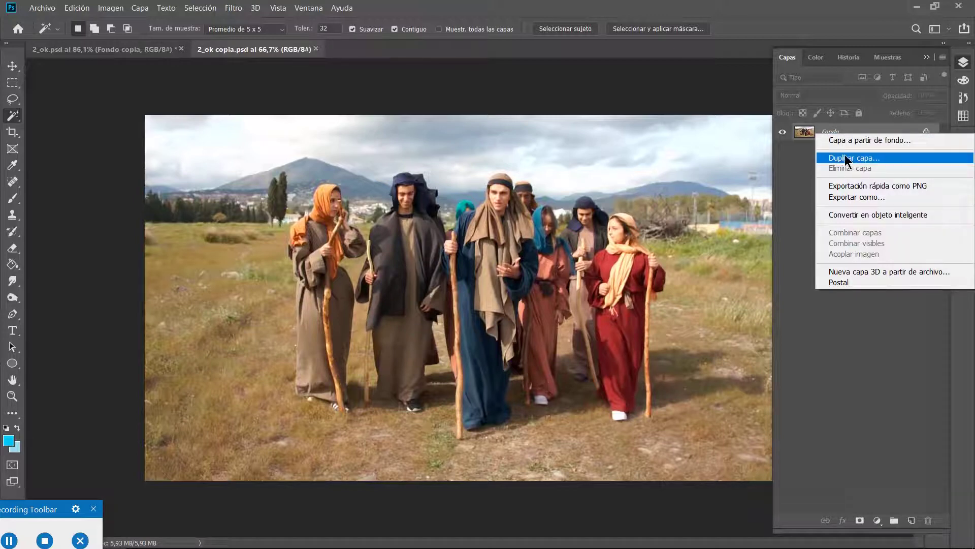
left_click(802, 169)
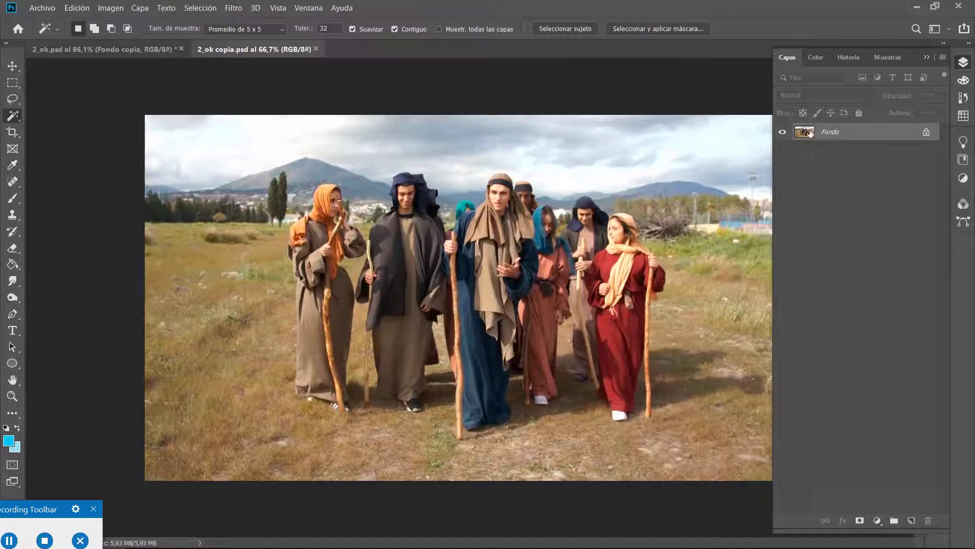
left_click_drag(810, 133, 913, 520)
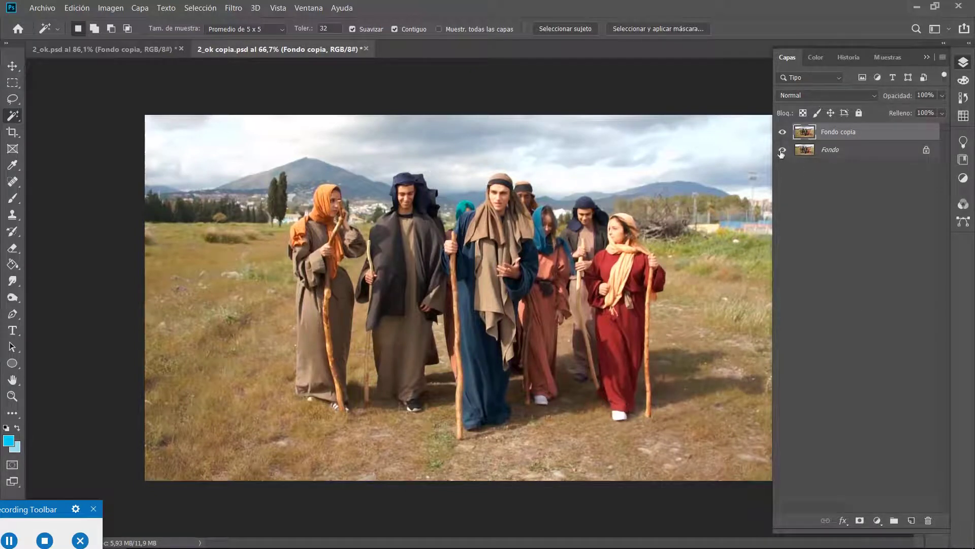
left_click(926, 151)
left_click(831, 150)
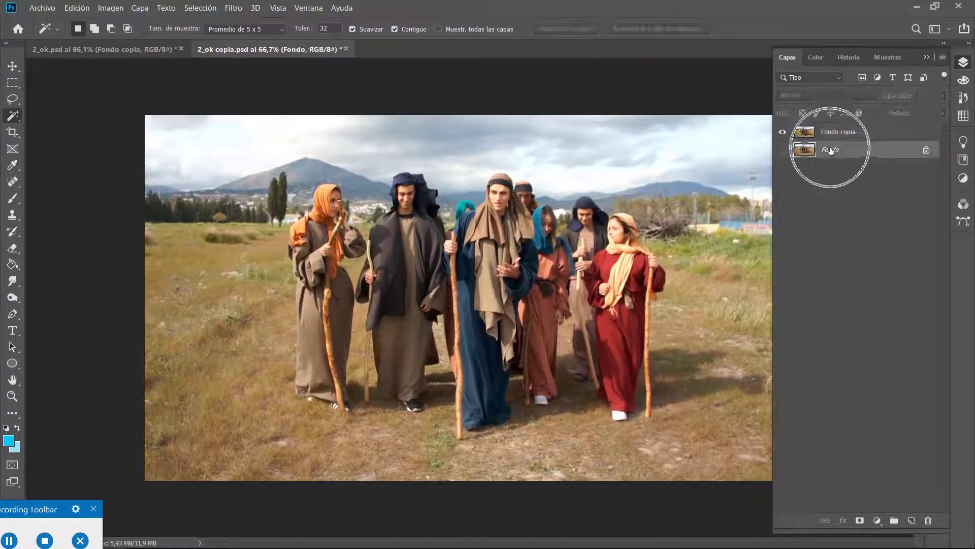
left_click(836, 133)
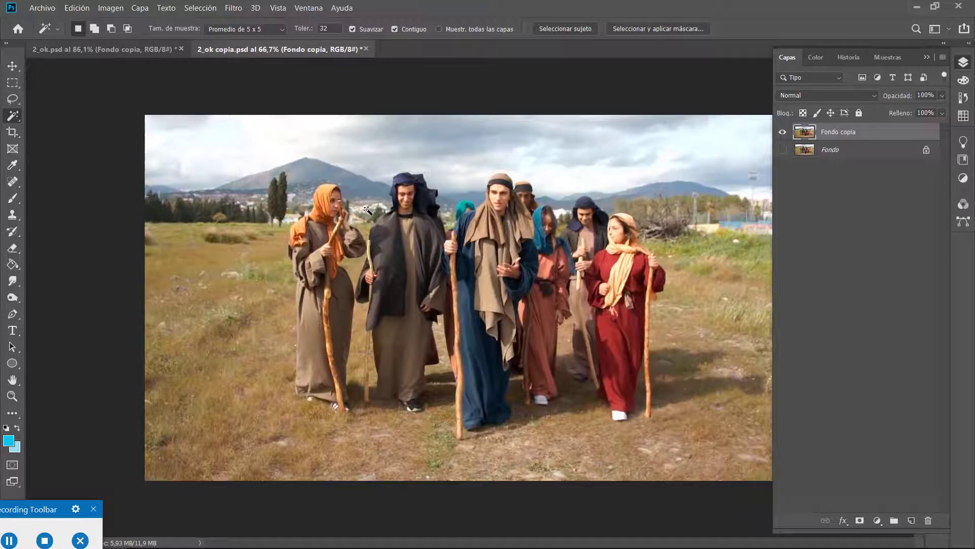
key("ctrl")
key("ctrl")
right_click(13, 118)
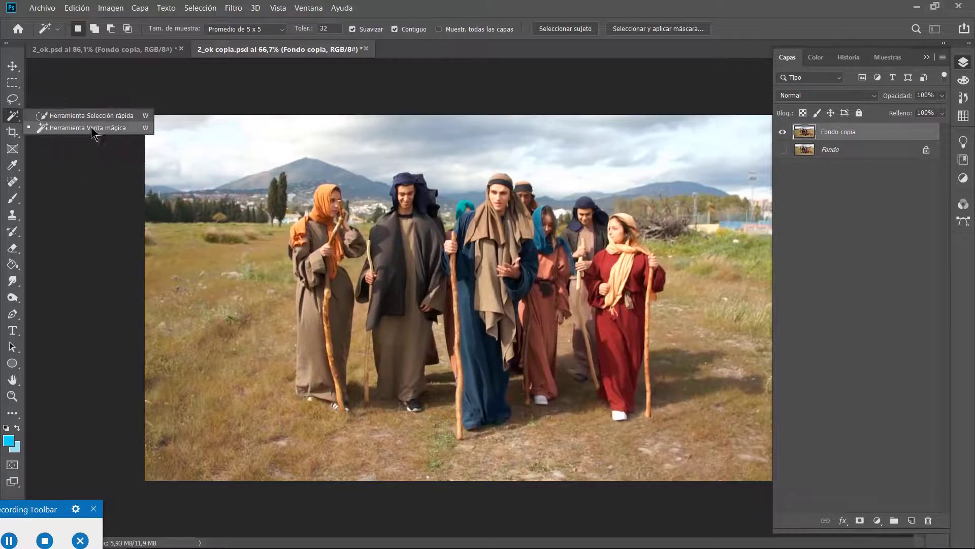
left_click(15, 117)
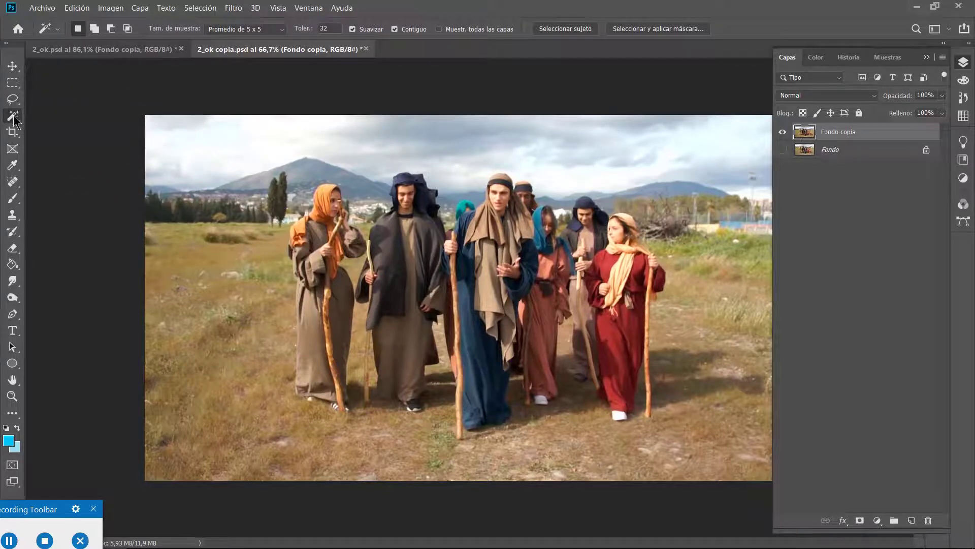
right_click(15, 118)
left_click(32, 115)
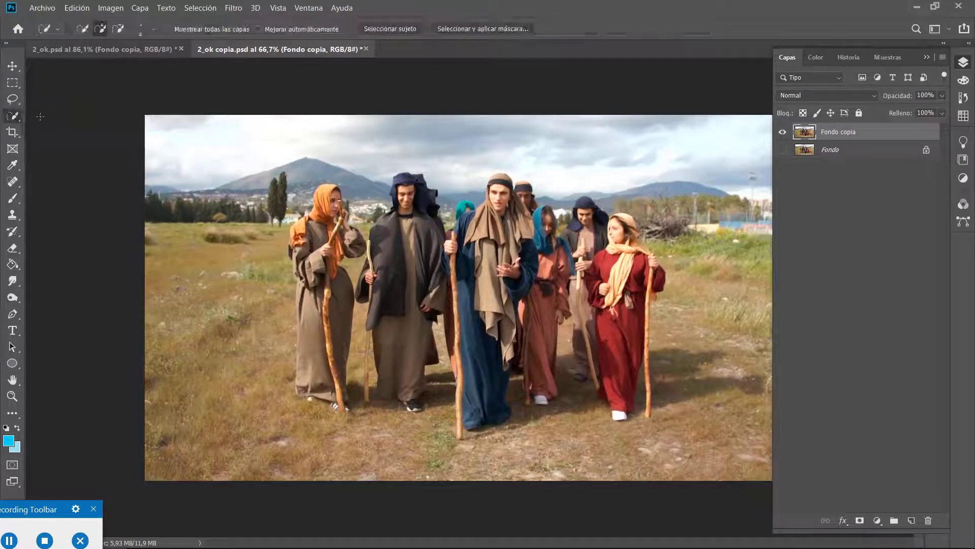
right_click(13, 119)
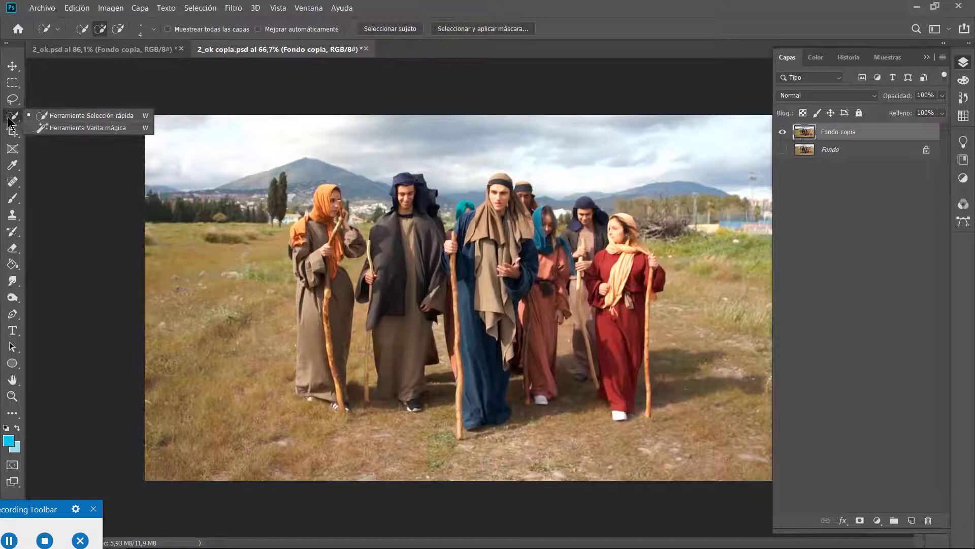
left_click(59, 127)
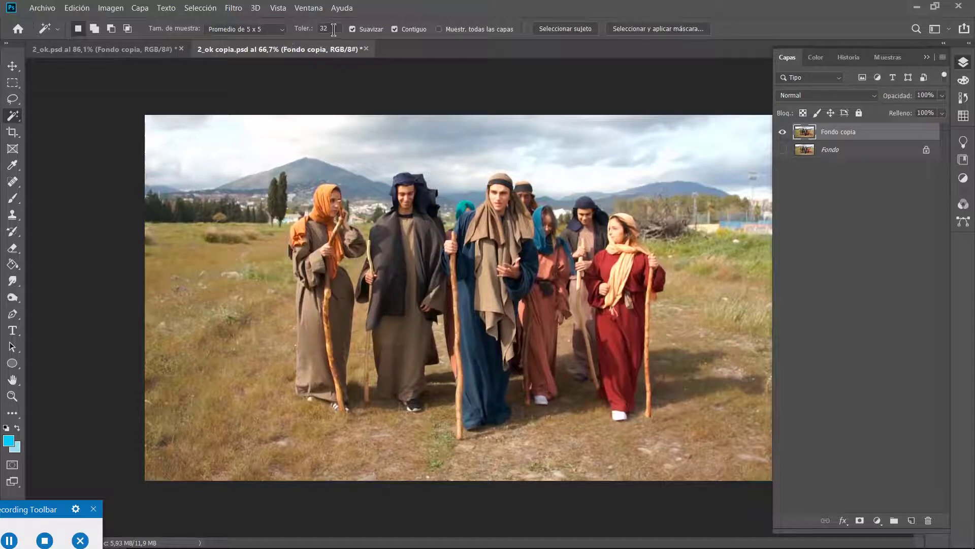
key("ctrl")
key("ctrl")
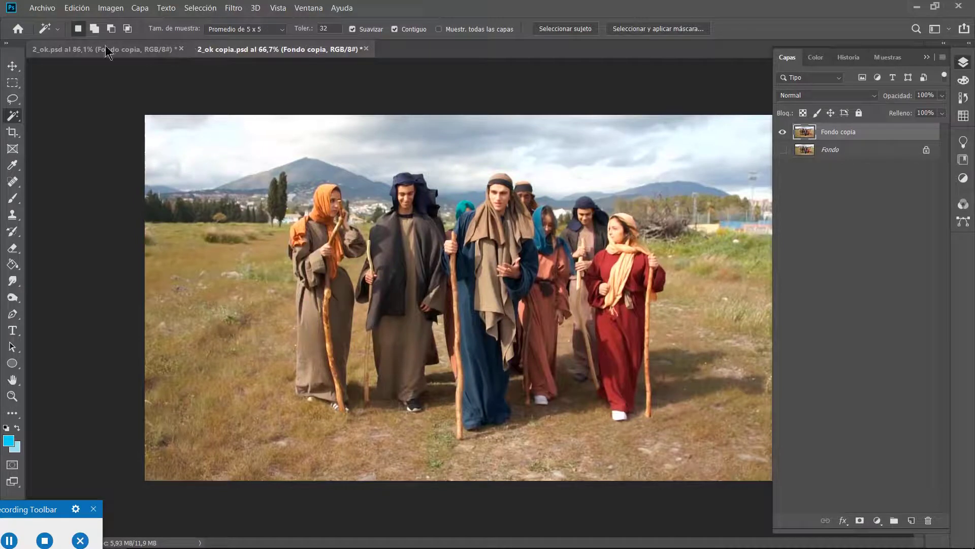
Select the sky with the Magic Wand at tolerance 32, contiguous, and collapse the Layers panel
left_click(175, 124)
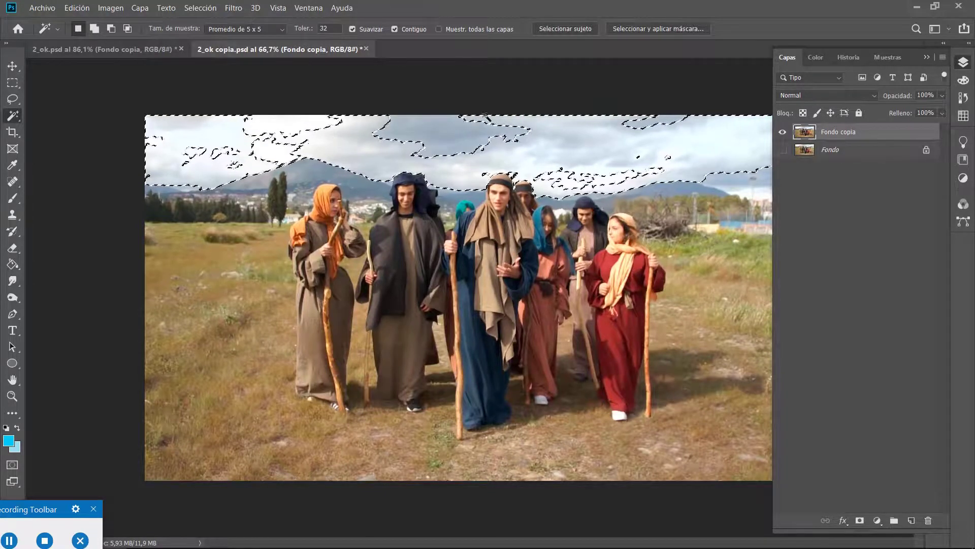
double_click(787, 57)
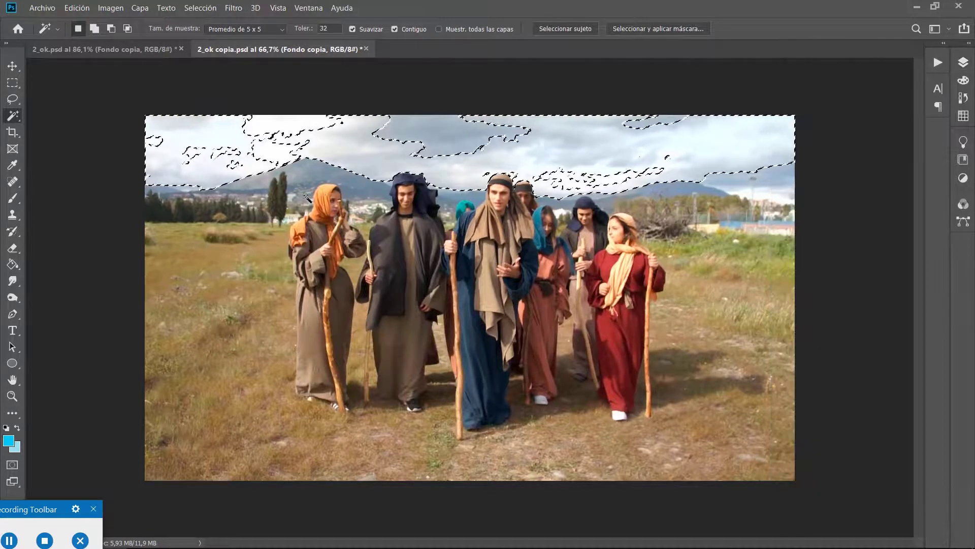
scroll(279, 150, "up", 3)
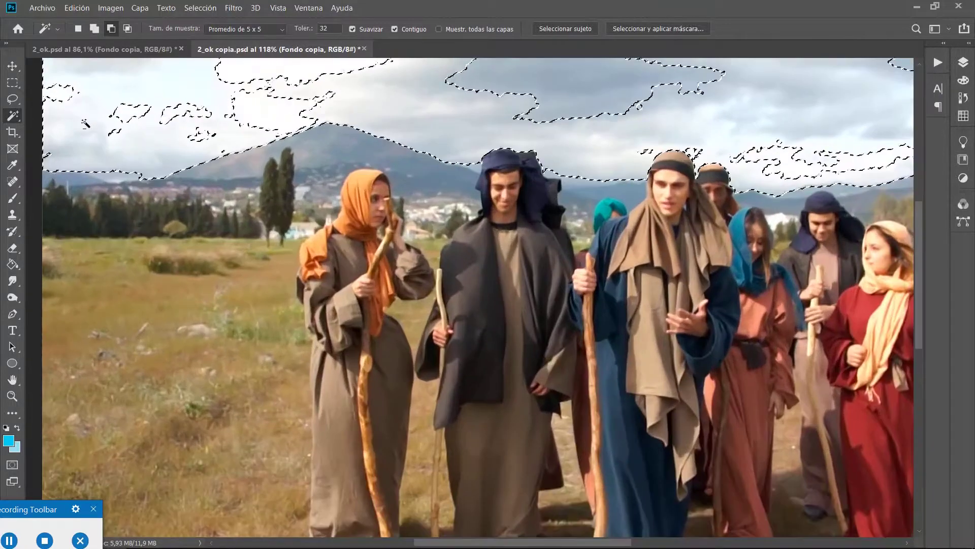
scroll(124, 125, "up", 1)
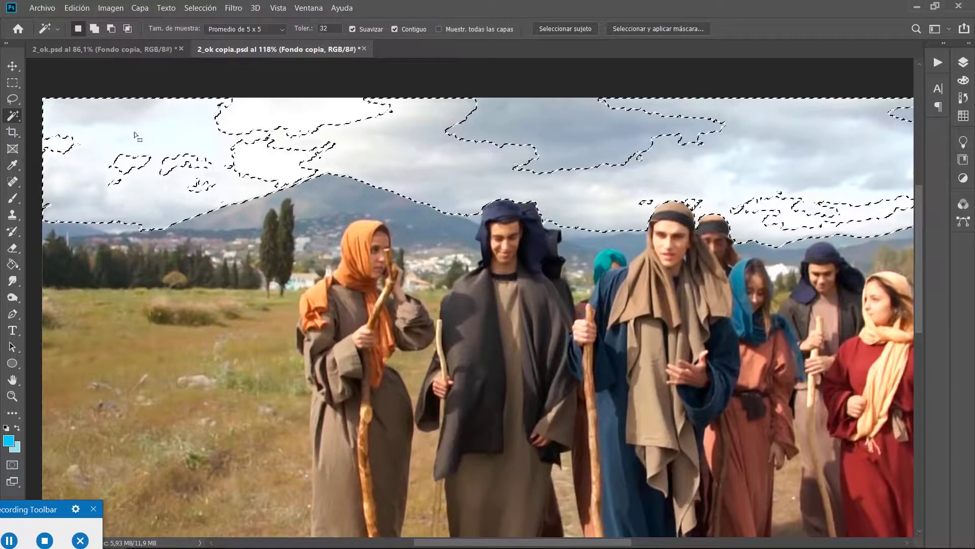
Set the Magic Wand to add to the selection and add the unselected bright cloud patches in the left part of the sky
left_click(94, 30)
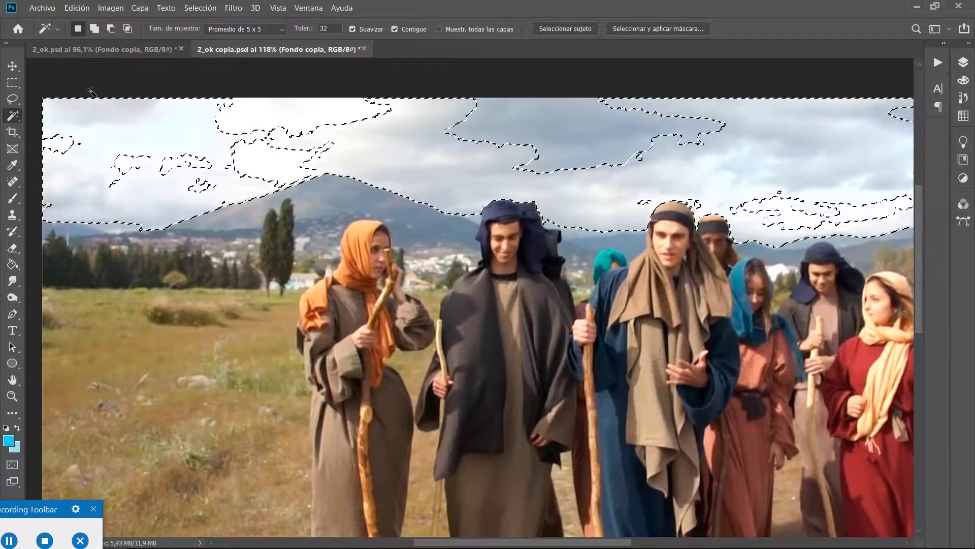
left_click(61, 147)
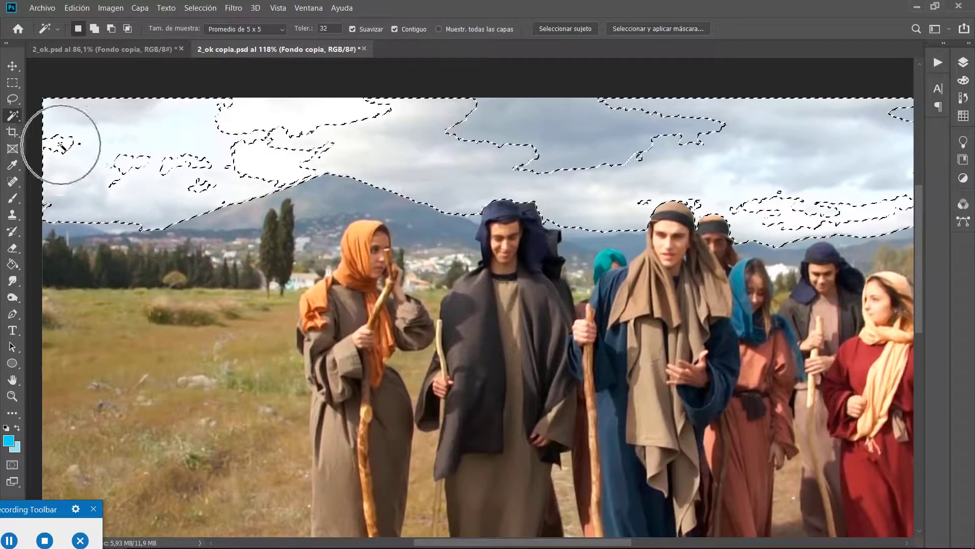
key("shift")
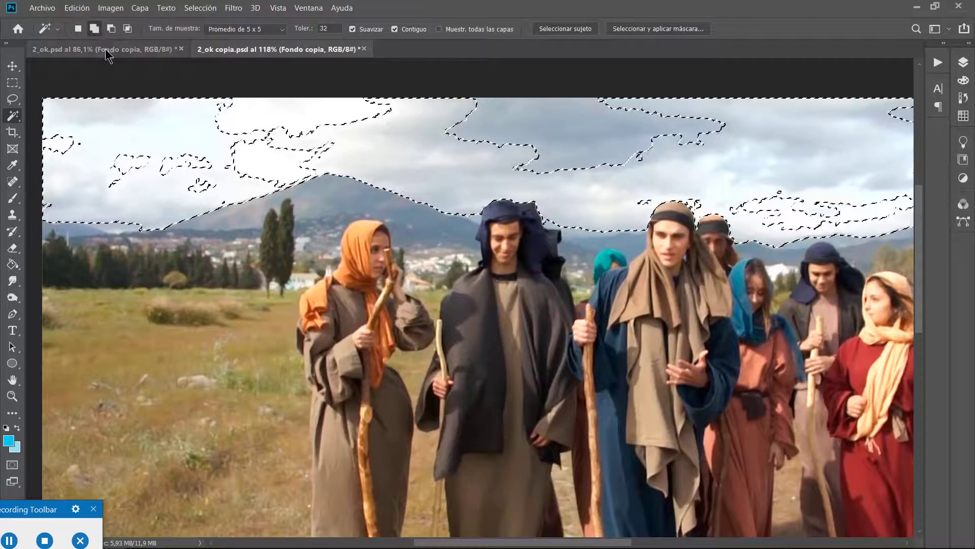
left_click(94, 30)
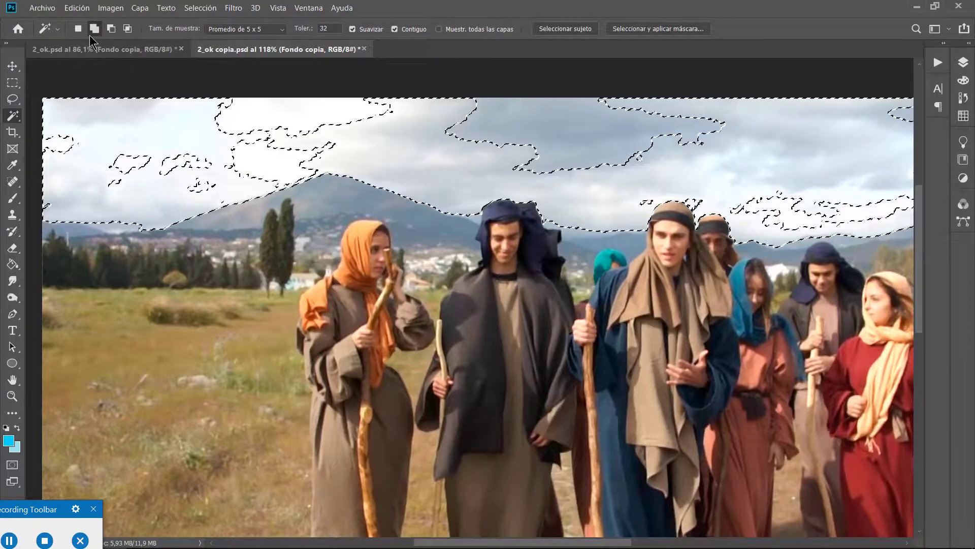
left_click(71, 146)
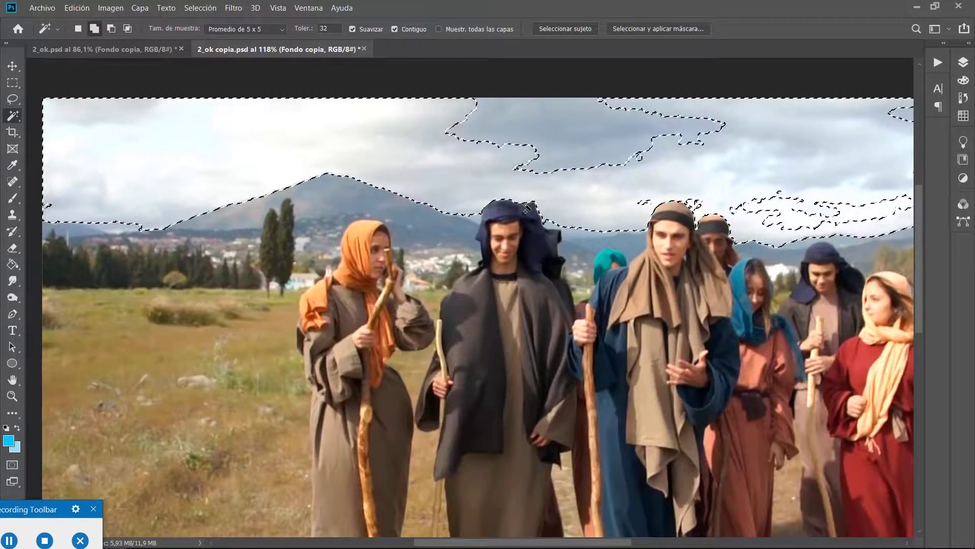
Add the dark cloud above the central figures and the cloud patch at the sky's upper right to the selection
scroll(564, 202, "up", 3)
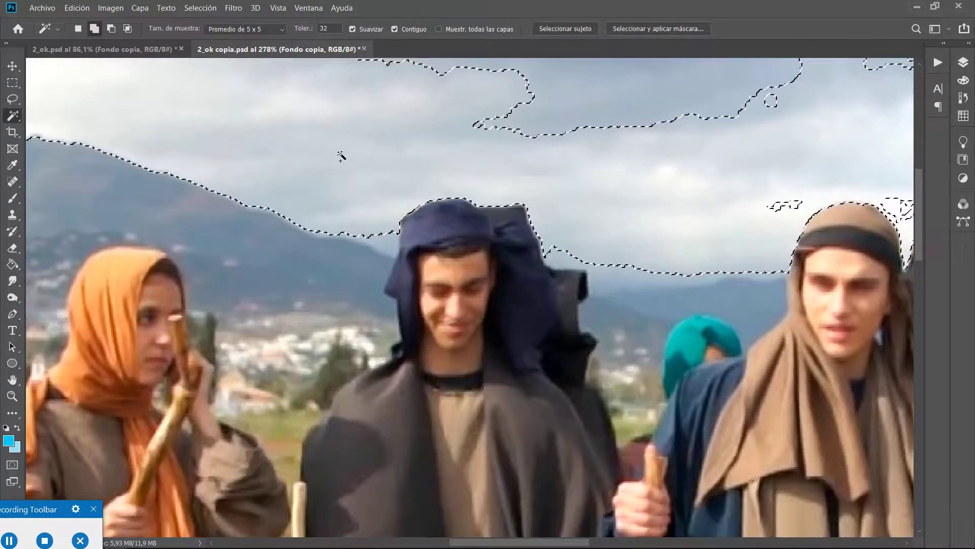
scroll(380, 143, "down", 4)
scroll(445, 90, "down", 1)
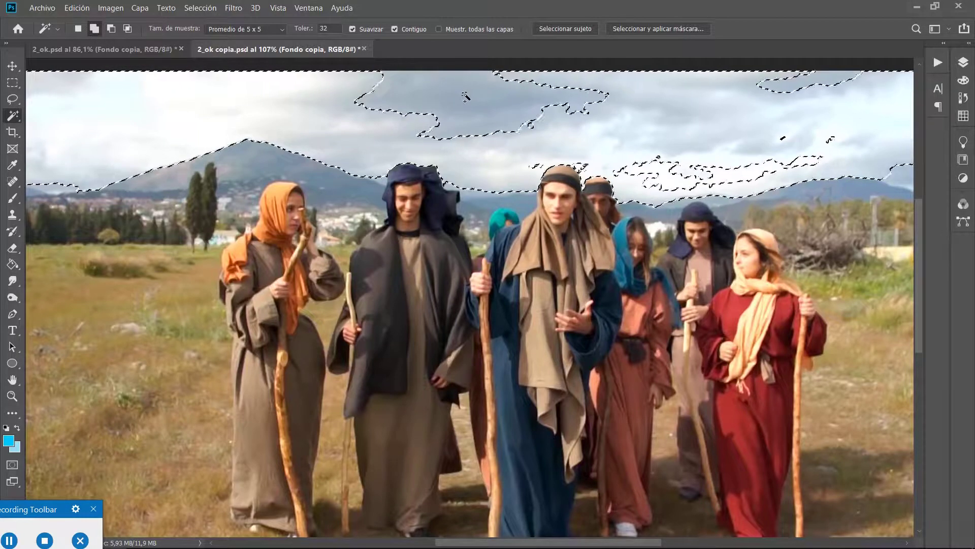
left_click(483, 98)
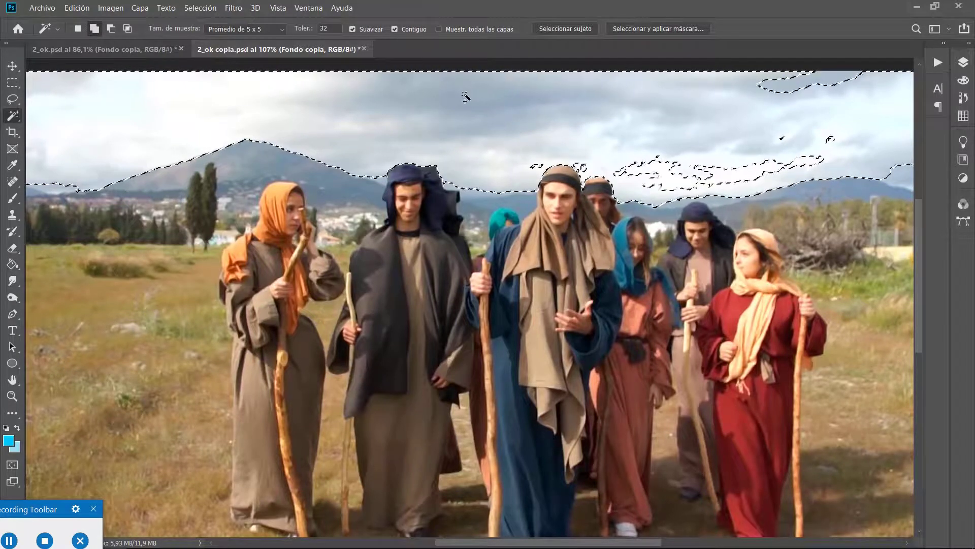
left_click(832, 79)
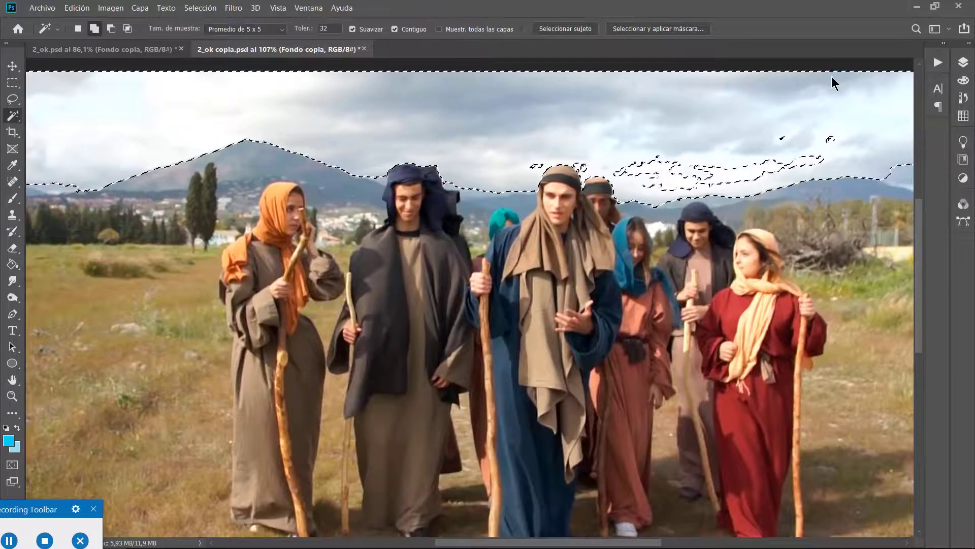
Add the remaining low clouds and the distant mountains on both sides of the group to the selection
left_click(812, 164)
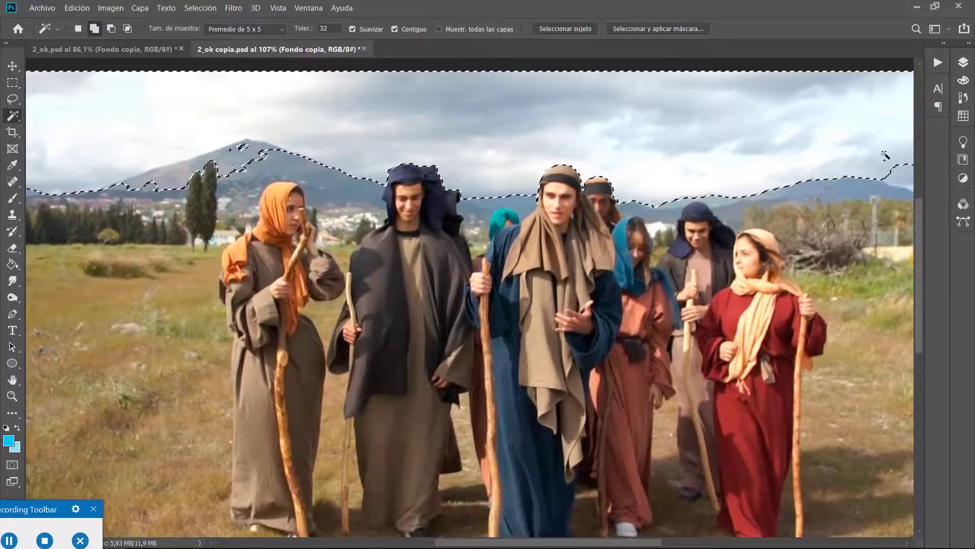
left_click(907, 179)
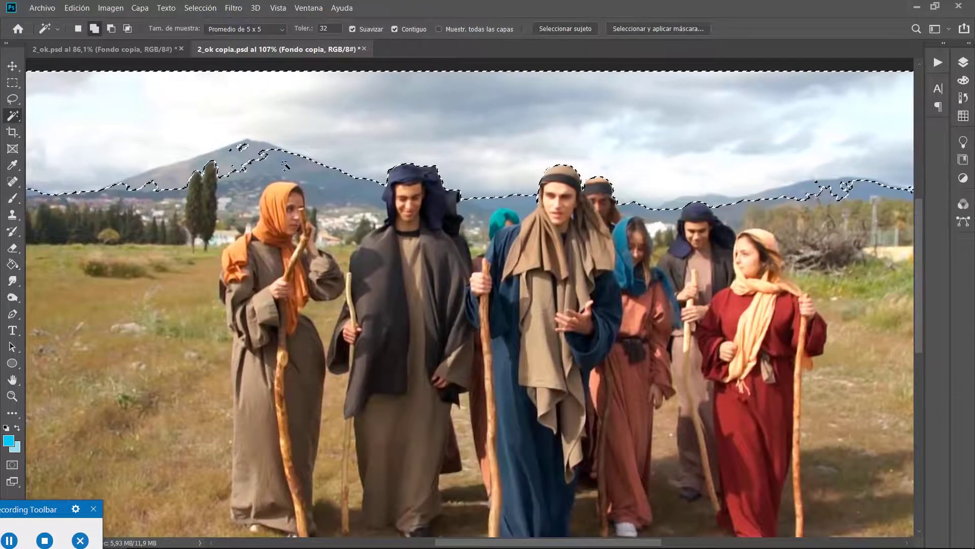
left_click(286, 168)
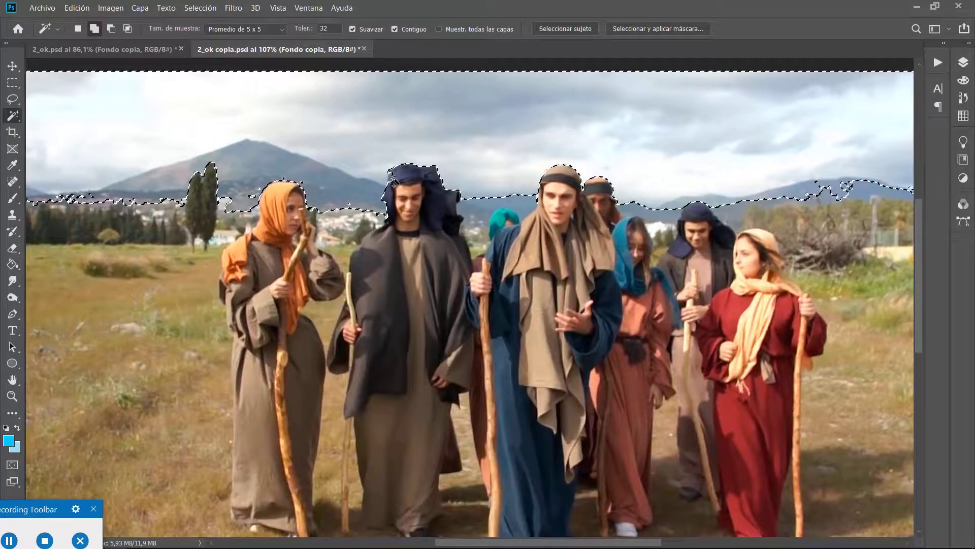
Show the sky and mountain selection as a Quick Mask around the man with the navy headscarf
scroll(393, 189, "up", 1)
scroll(393, 184, "up", 8)
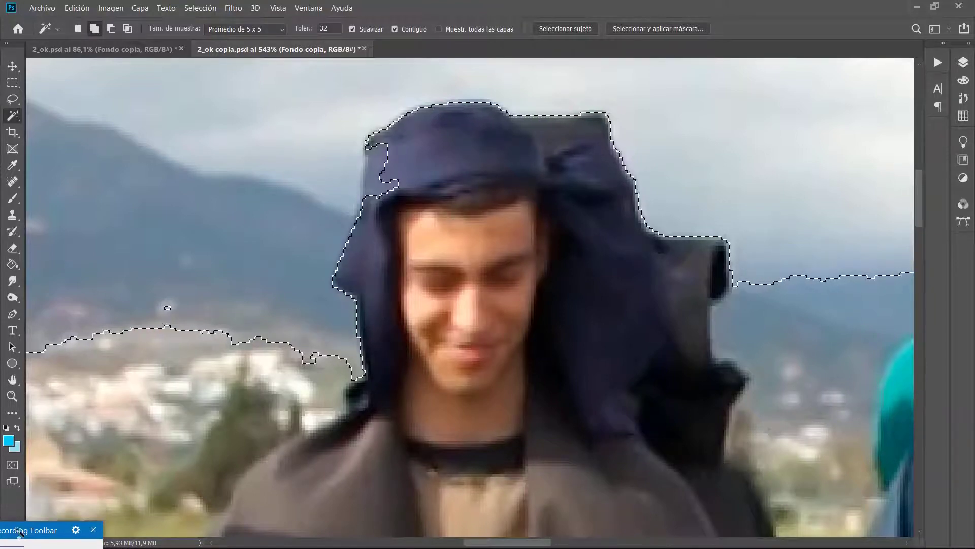
key("ctrl+d")
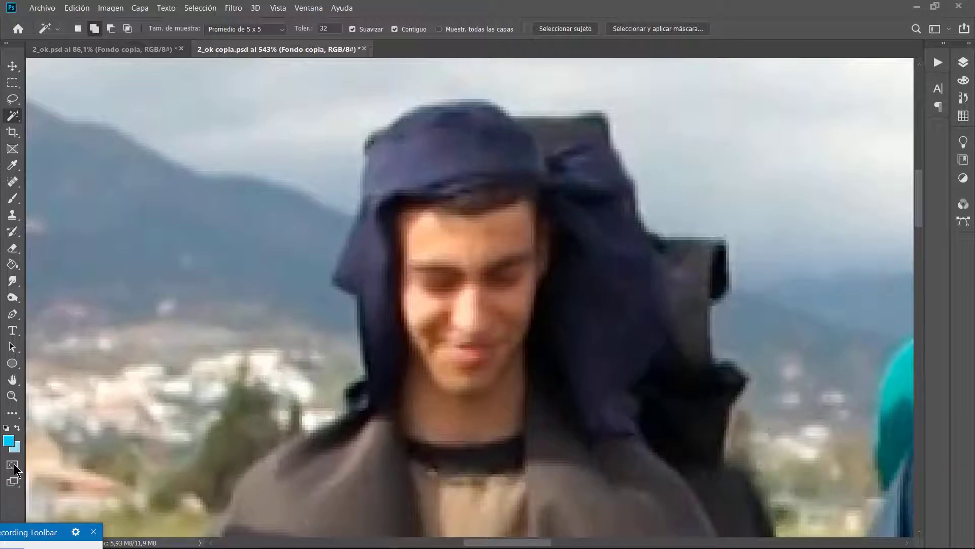
key("ctrl+z")
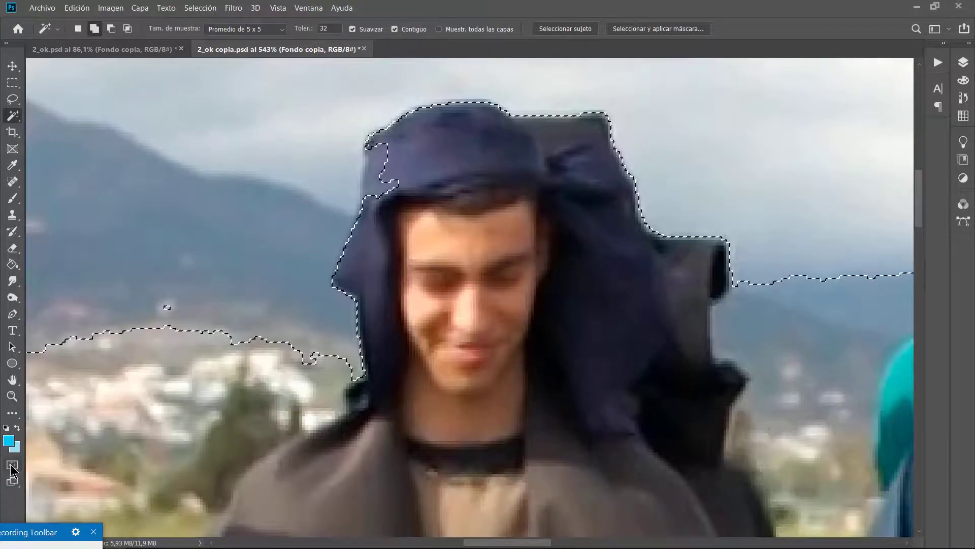
left_click(12, 466)
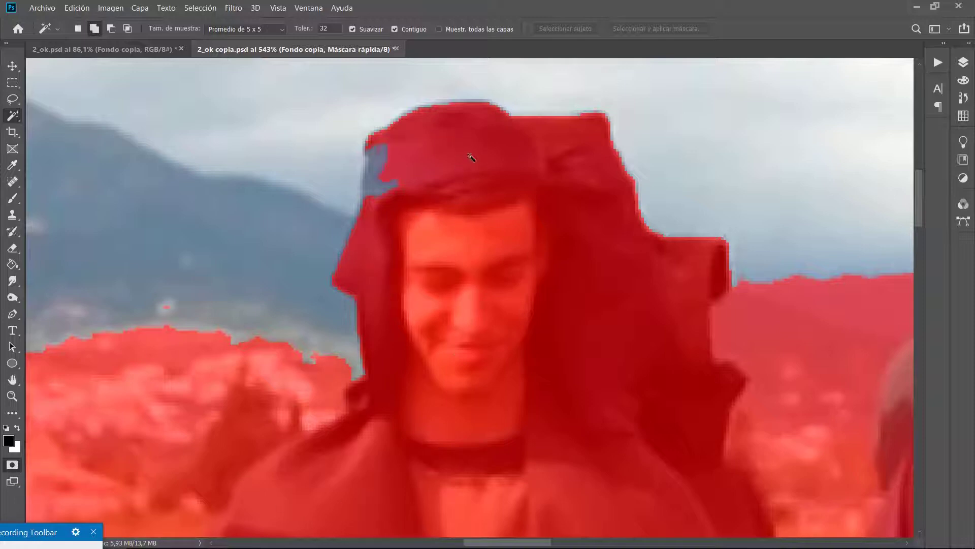
Paint the uncovered patch on the side of the man's navy headscarf into the mask with a 6 px soft round brush
key("ctrl")
key("ctrl")
left_click(13, 199)
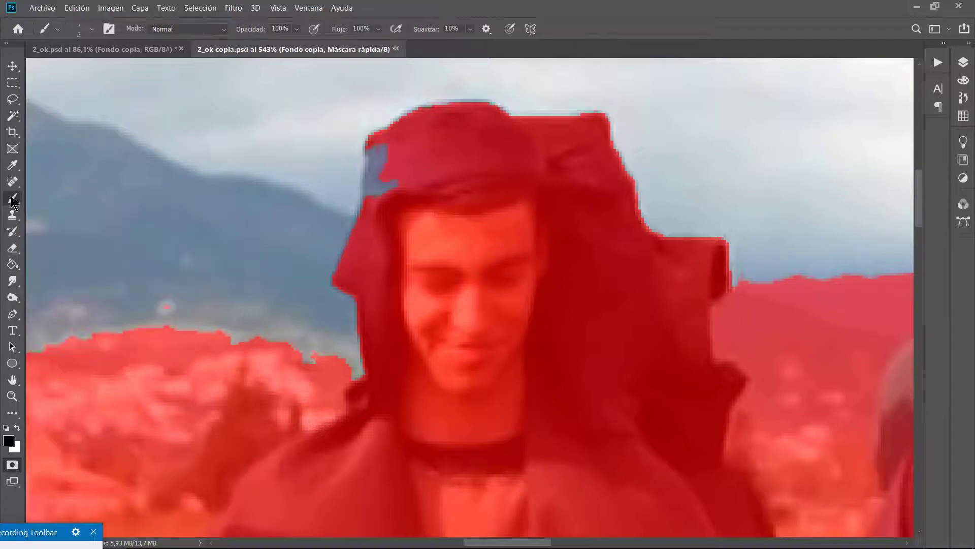
left_click(92, 30)
left_click_drag(71, 69, 75, 70)
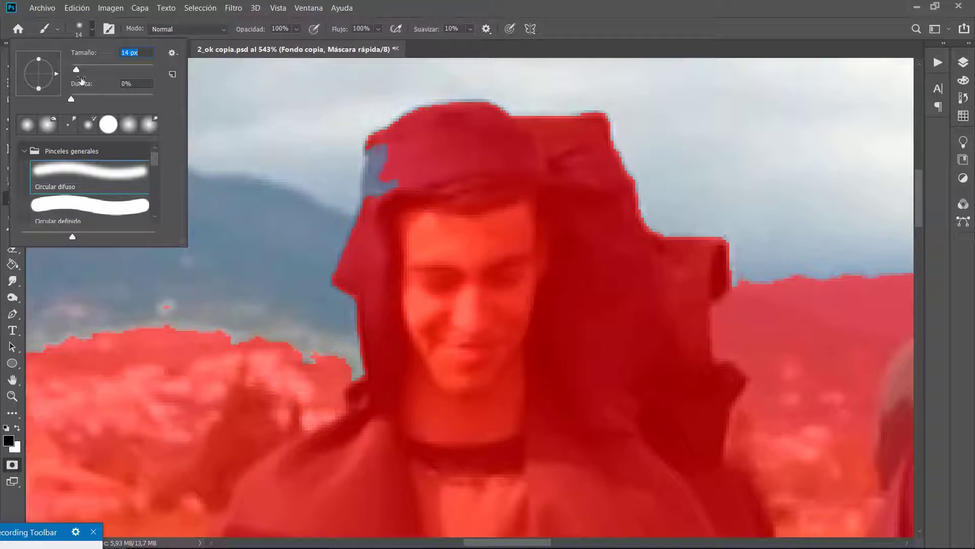
left_click_drag(77, 69, 73, 69)
left_click_drag(386, 149, 383, 151)
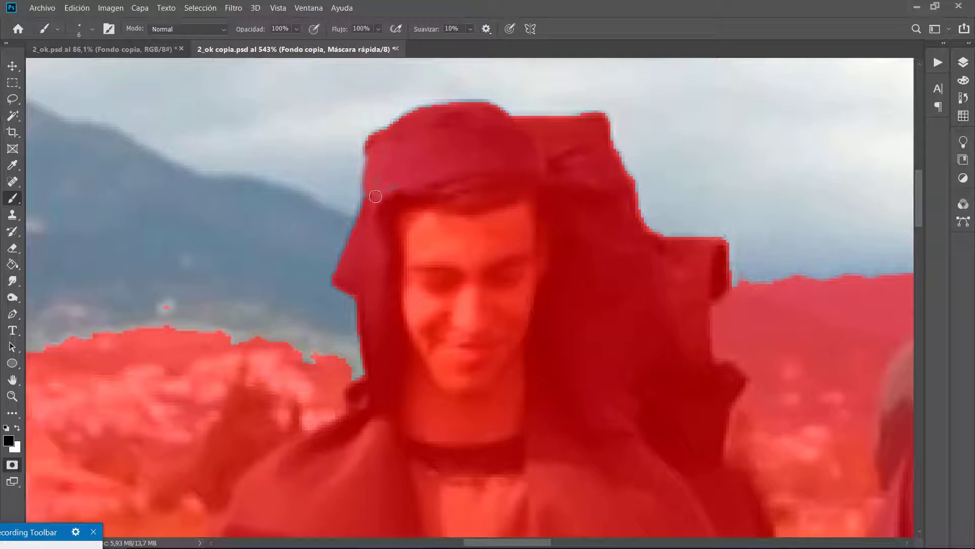
left_click_drag(380, 177, 371, 198)
Erase the mask from the upper hillside beside the man with the navy headscarf and return to the normal selection
left_click(12, 248)
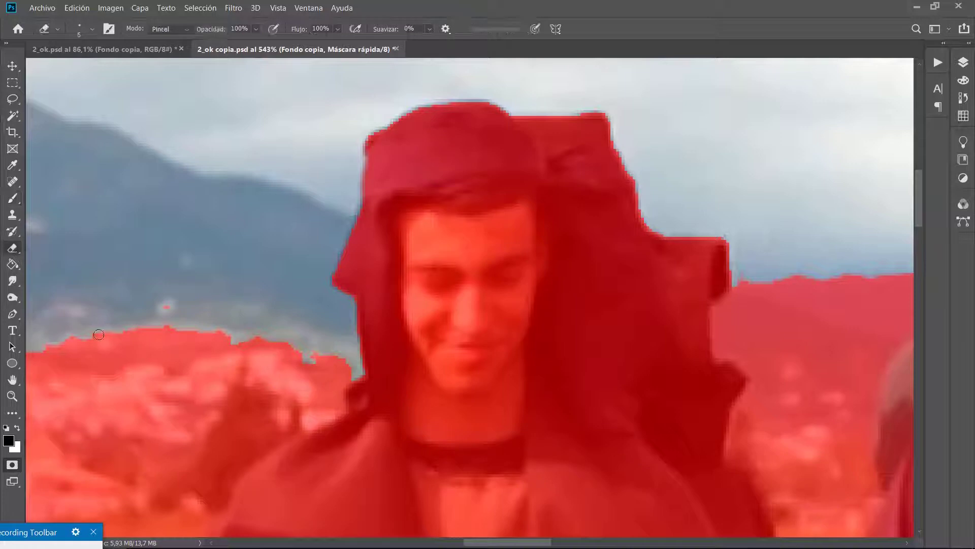
left_click_drag(99, 335, 129, 334)
mouse_move(168, 307)
left_mouse_down()
mouse_move(196, 331)
mouse_move(189, 338)
mouse_move(201, 345)
mouse_move(227, 333)
mouse_move(119, 328)
mouse_move(145, 339)
mouse_move(112, 344)
mouse_move(59, 336)
mouse_move(166, 339)
mouse_move(90, 350)
mouse_move(124, 356)
left_mouse_up()
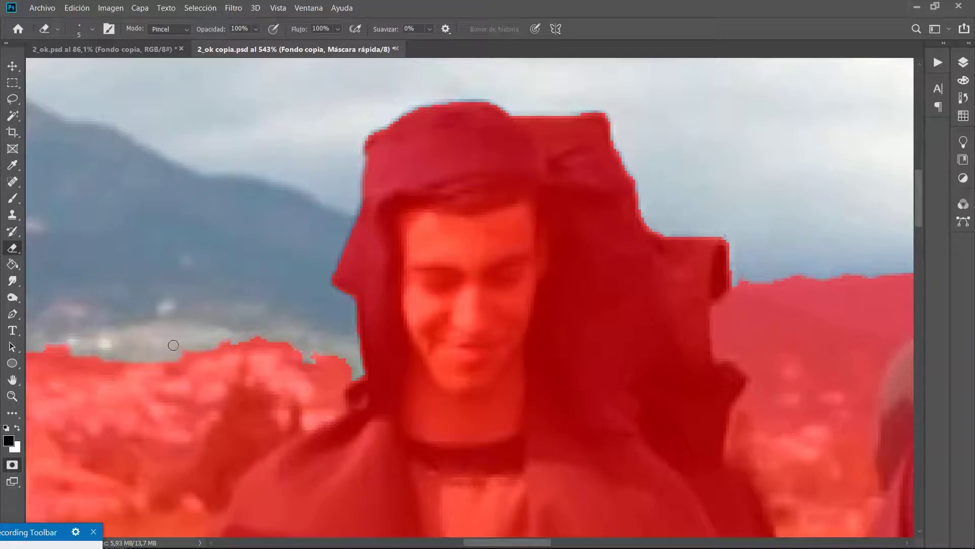
scroll(169, 349, "down", 5)
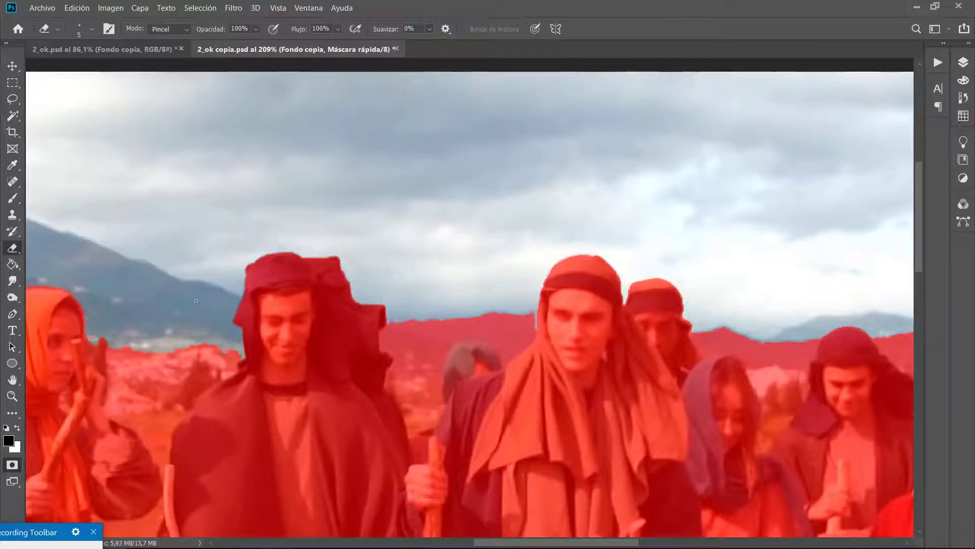
left_click(13, 466)
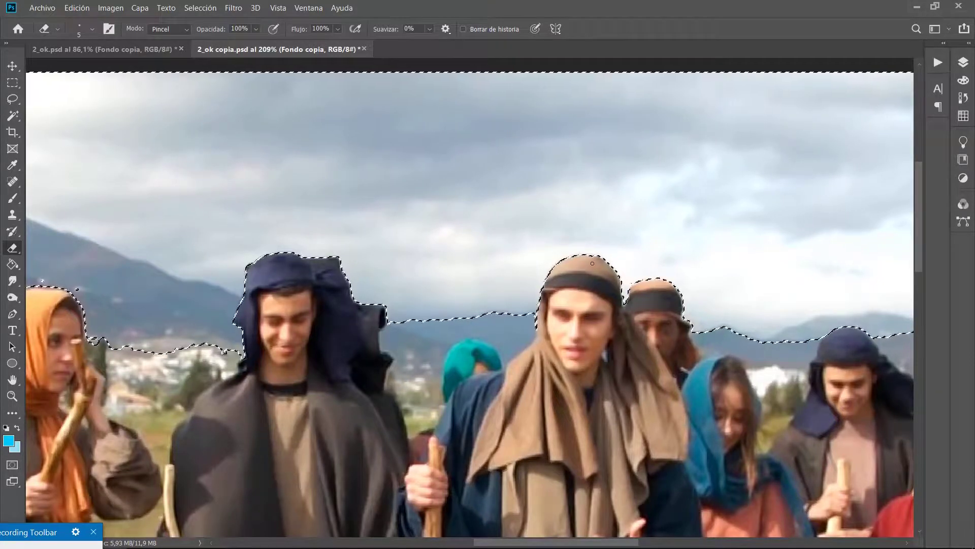
In Quick Mask, brush along the upper edge of the central man's tan head covering to smooth it, and return to the selection
scroll(600, 261, "up", 6)
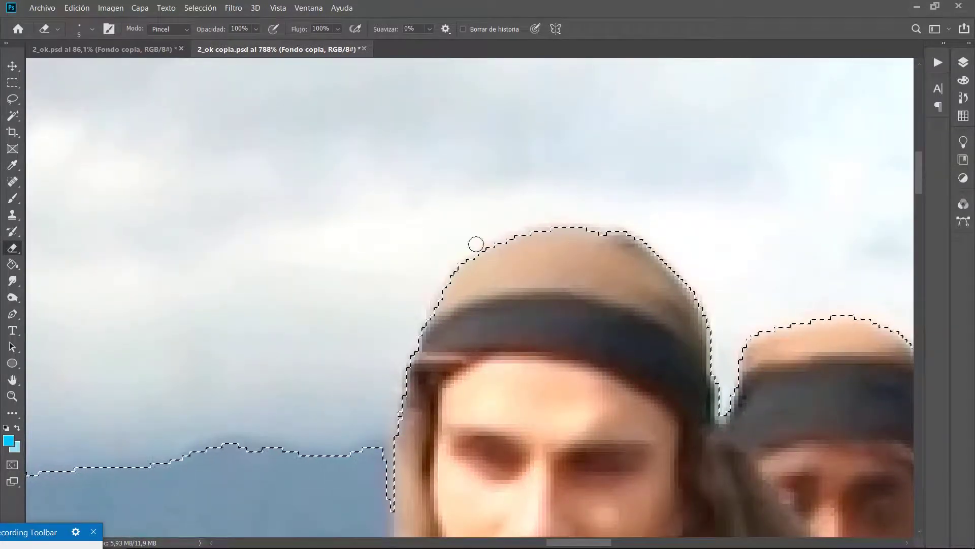
left_click(12, 466)
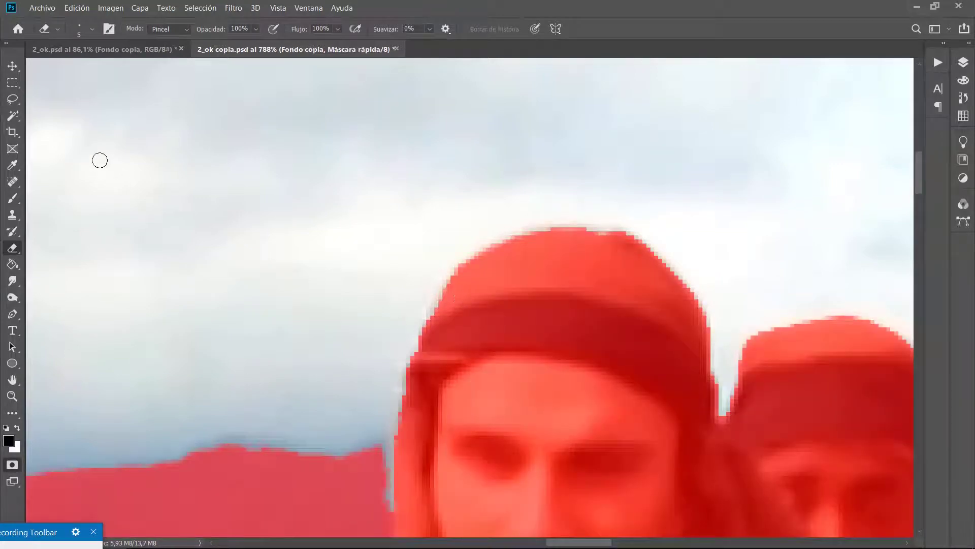
left_click(19, 198)
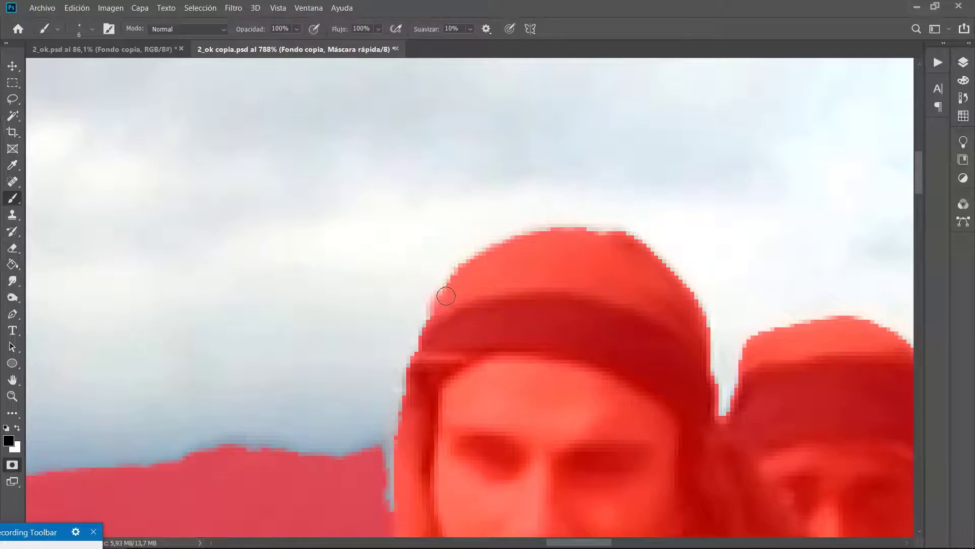
left_click_drag(446, 296, 486, 258)
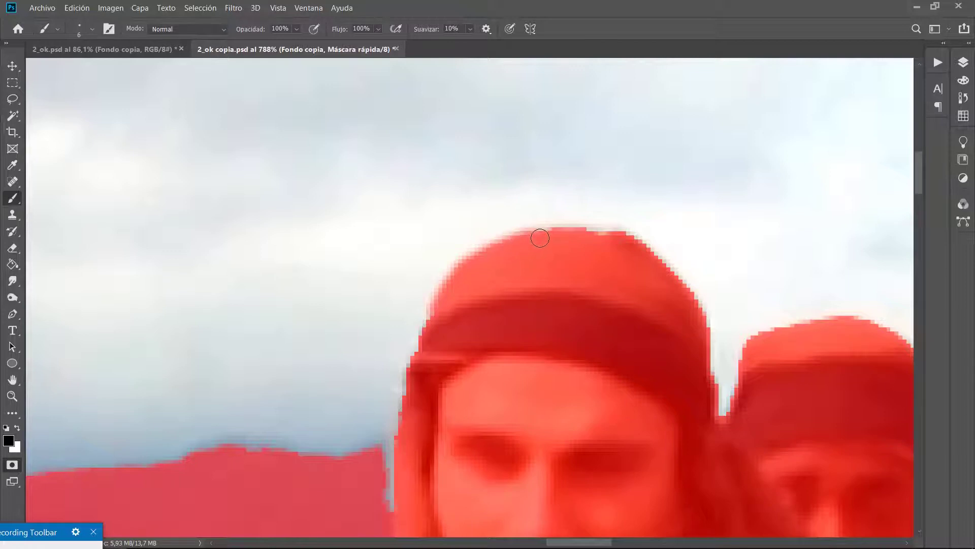
left_click_drag(554, 235, 611, 238)
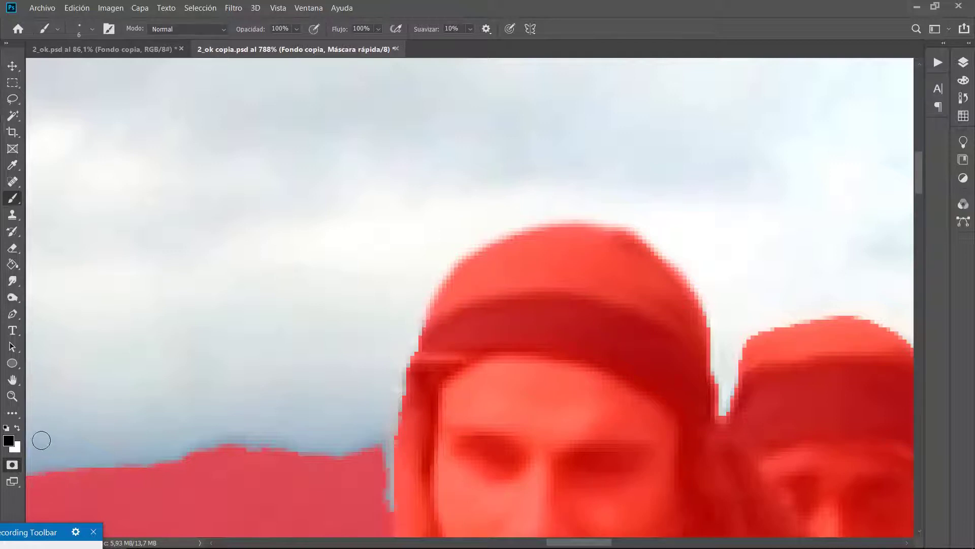
left_click(7, 466)
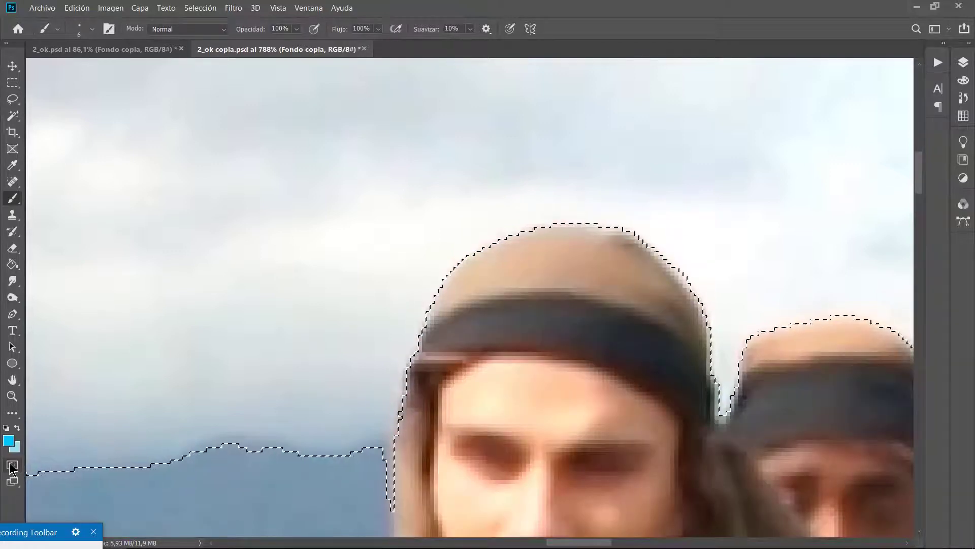
Inspect the selection outline around the central man's head covering and across the whole group
scroll(620, 291, "down", 5)
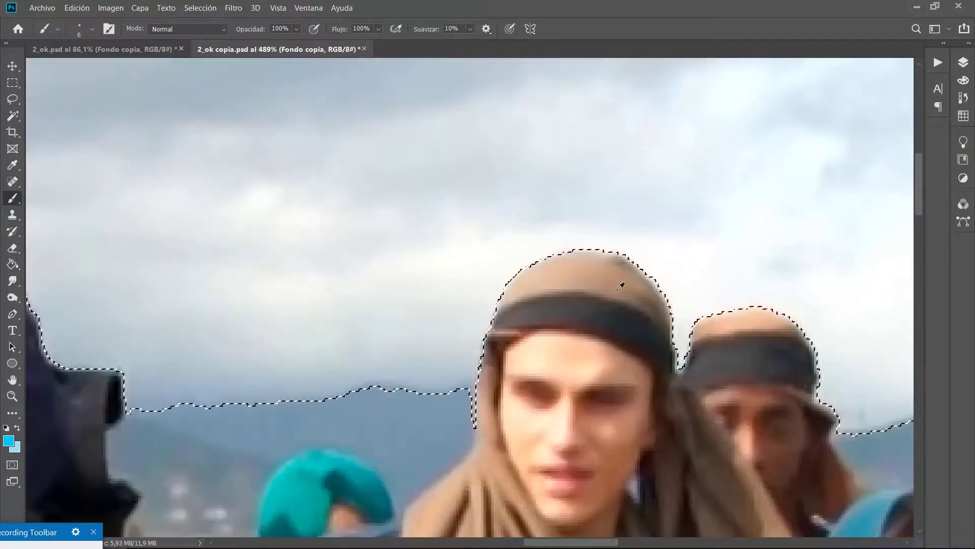
scroll(620, 291, "down", 4)
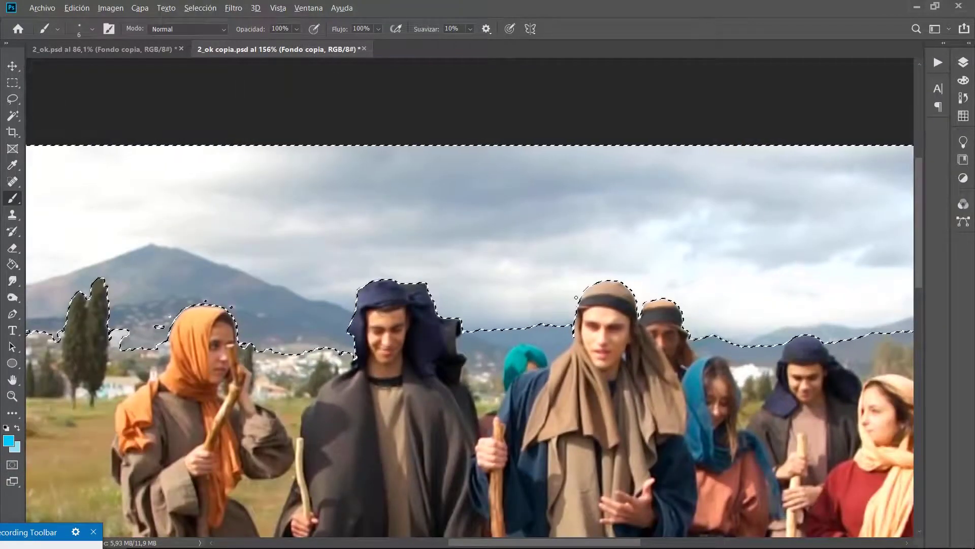
scroll(620, 291, "up", 5)
scroll(596, 269, "up", 5)
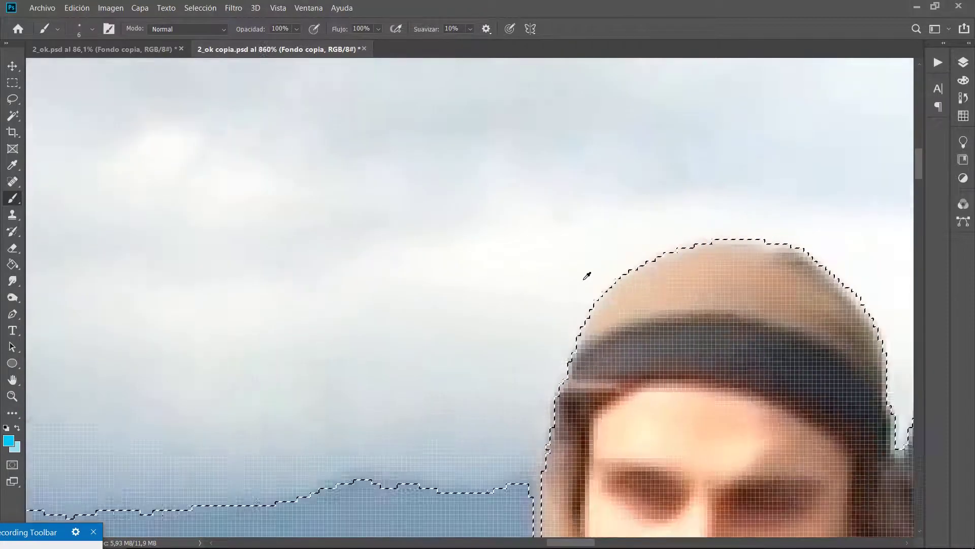
scroll(561, 283, "down", 5)
scroll(482, 289, "down", 6)
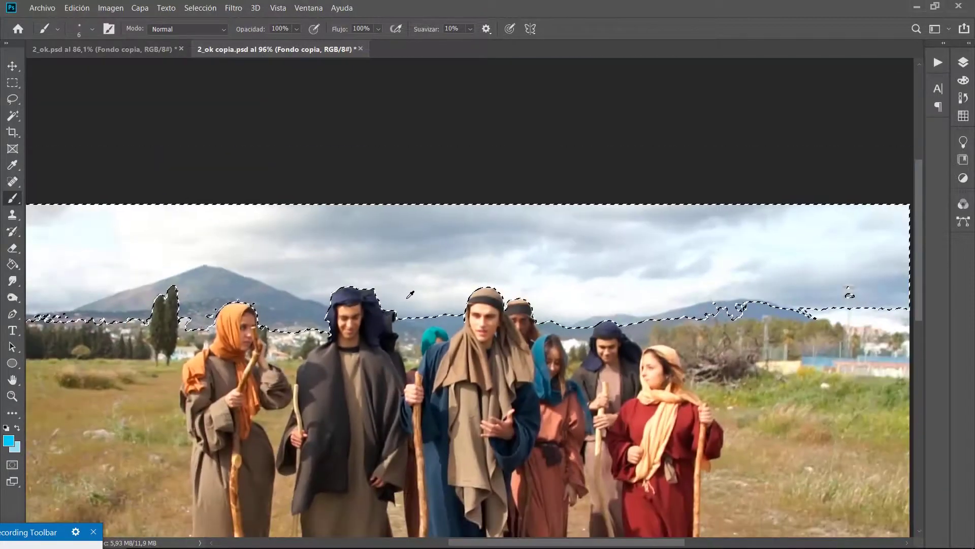
scroll(403, 303, "up", 3)
scroll(403, 304, "down", 3)
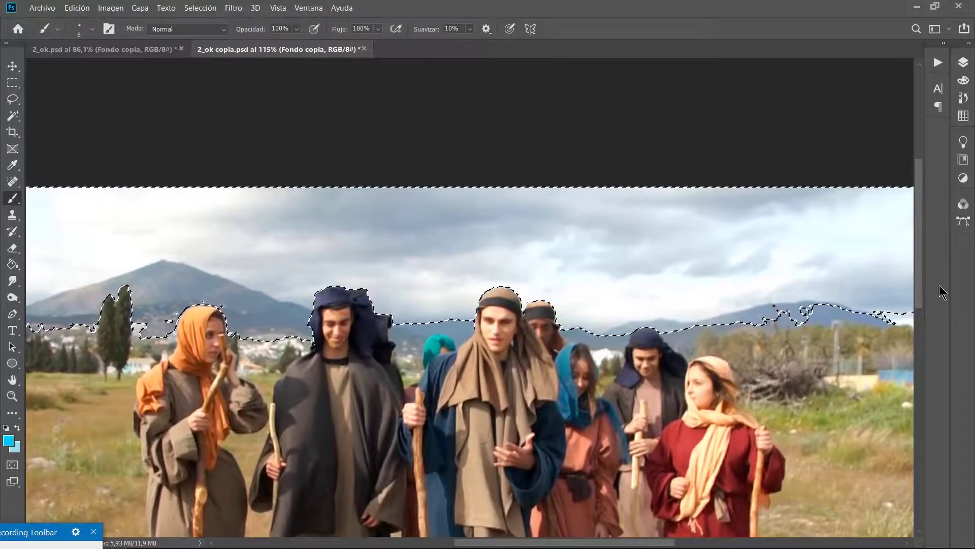
Add the unselected mountains behind the right half of the group and the bright far-right sky to the selection with the Magic Wand
left_click(13, 115)
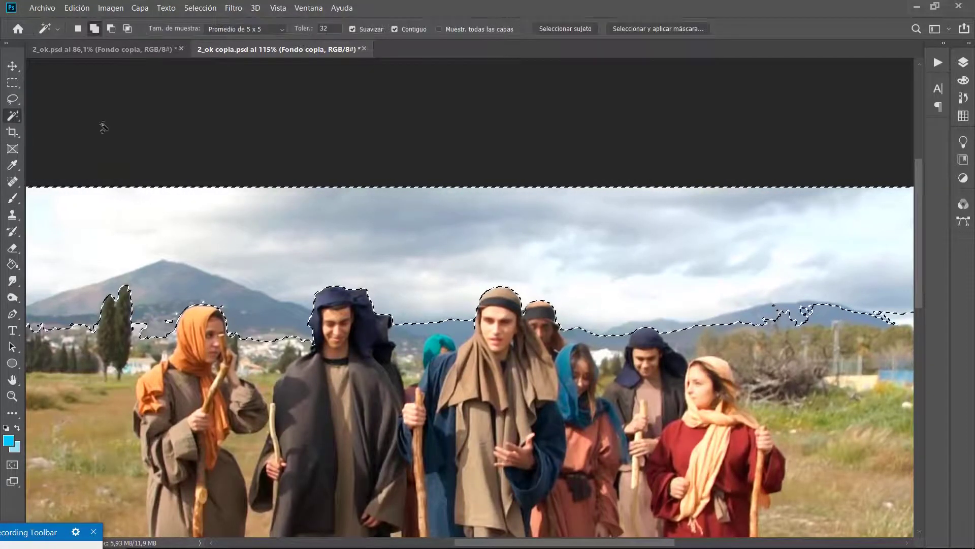
left_click(829, 313, "shift")
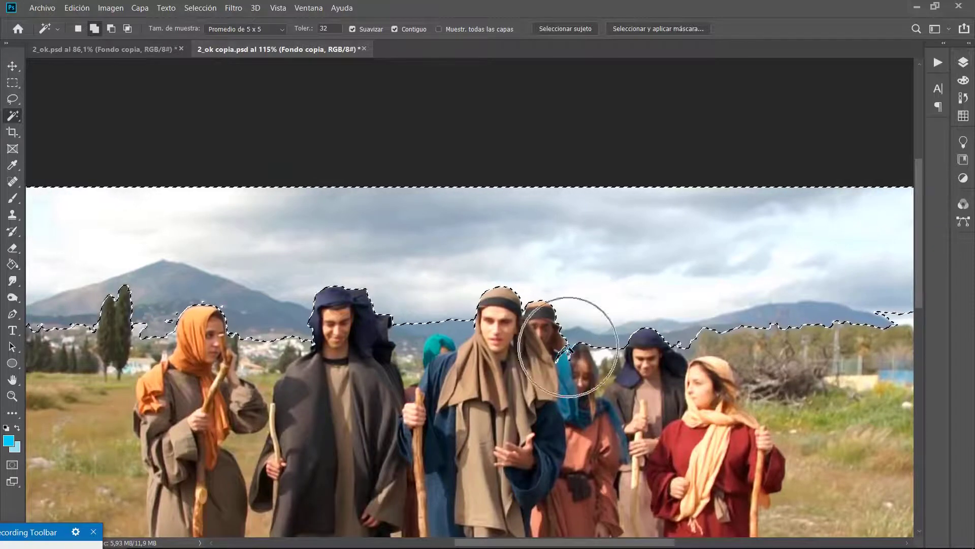
left_click(905, 320)
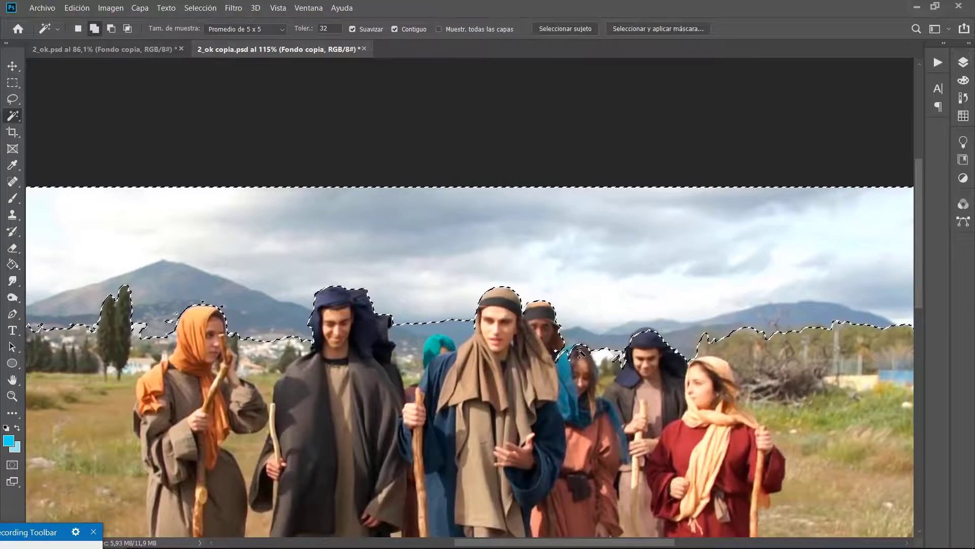
Add the white background patches between the woman in the teal headscarf and the man in navy to the selection
scroll(583, 356, "up", 5)
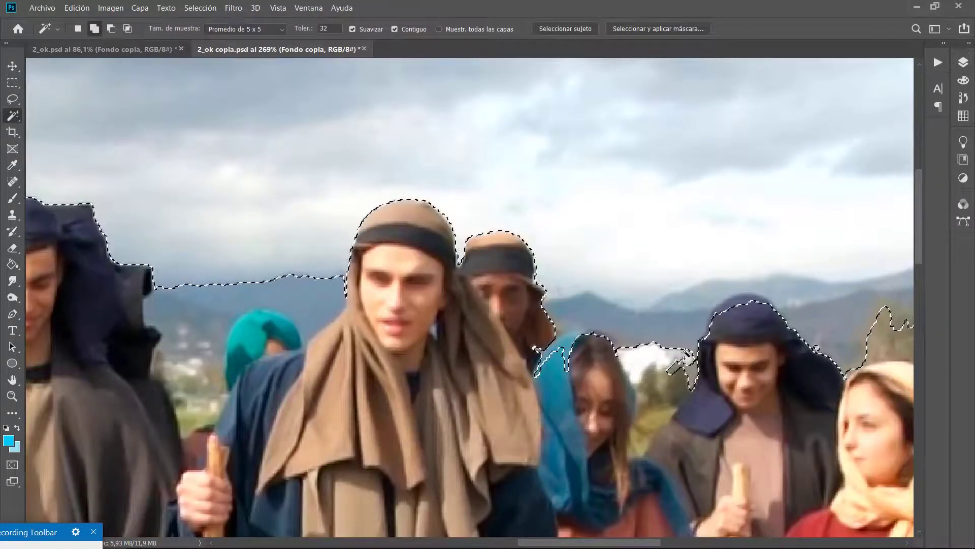
left_click(644, 359)
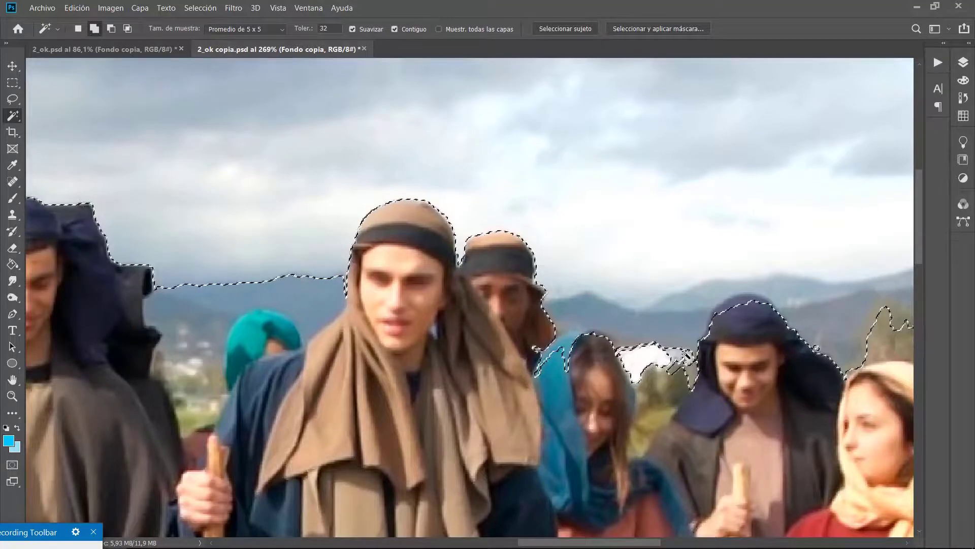
left_click(678, 350)
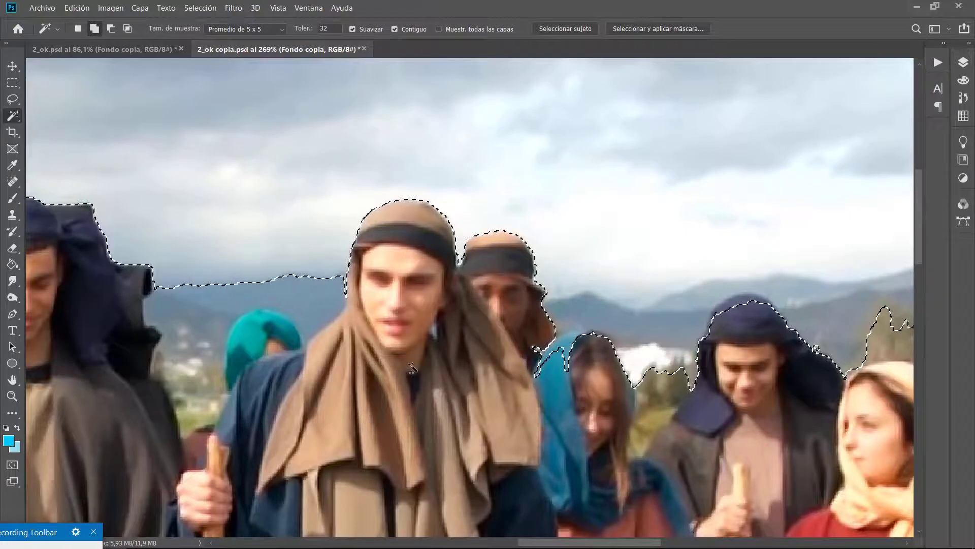
In Quick Mask, brush over the uncovered teal headscarf and hair of the woman, comparing the result with the selection outline
left_click(13, 465)
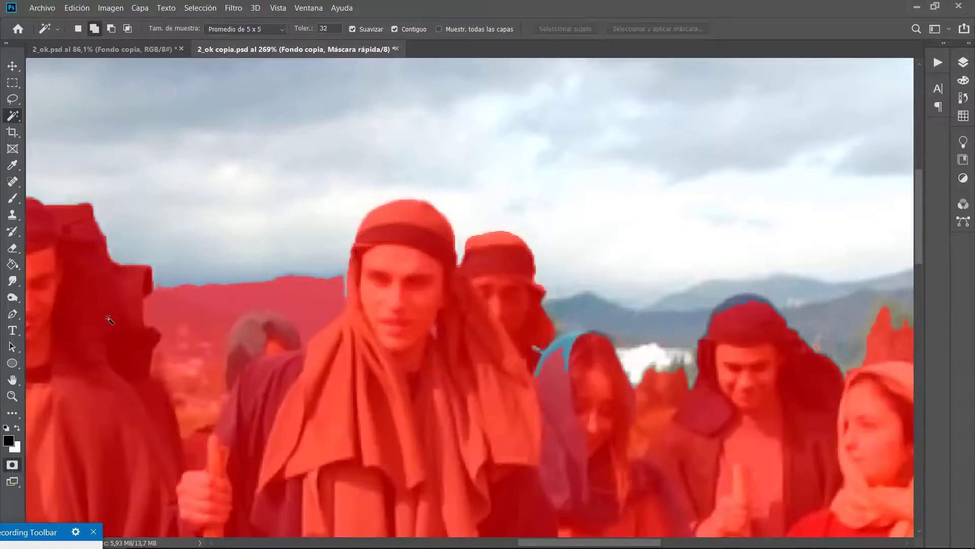
left_click(13, 198)
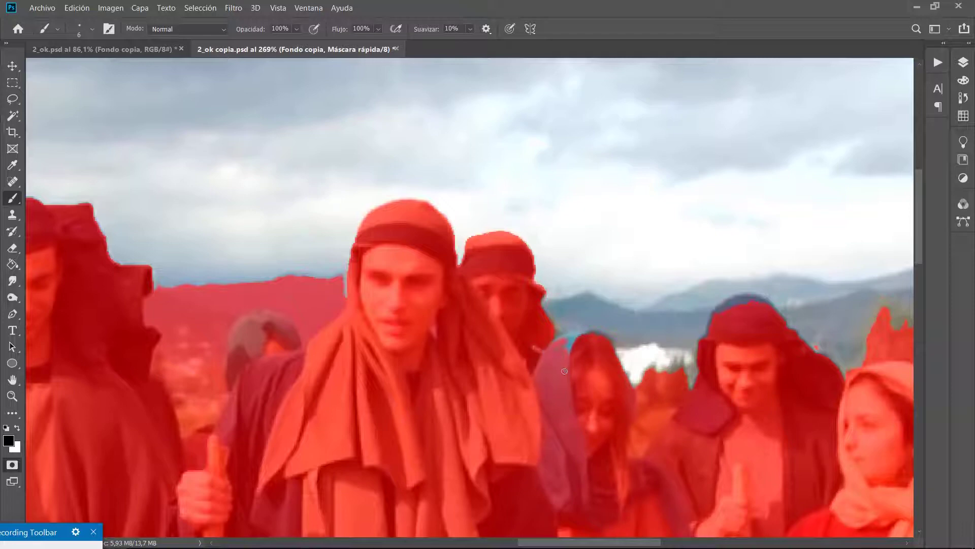
scroll(565, 371, "up", 6)
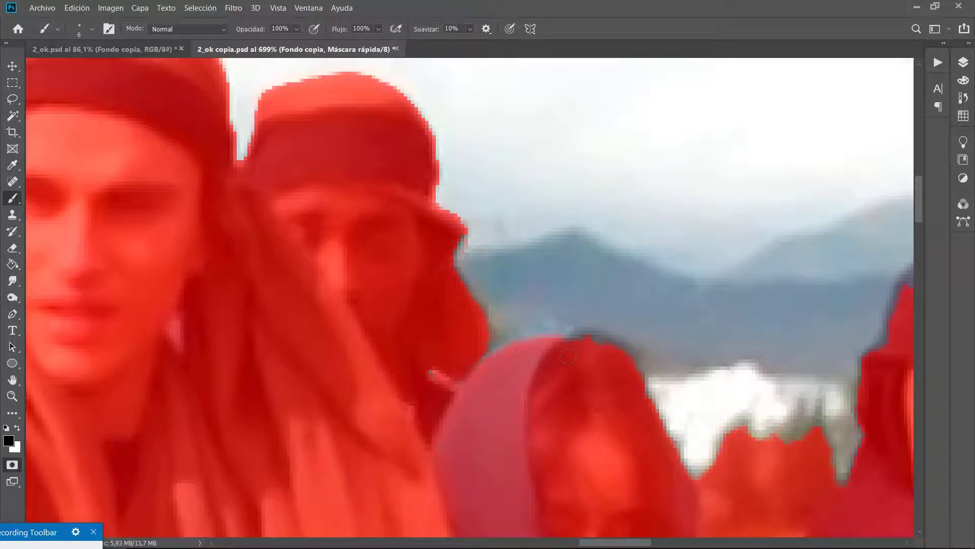
left_click(15, 464)
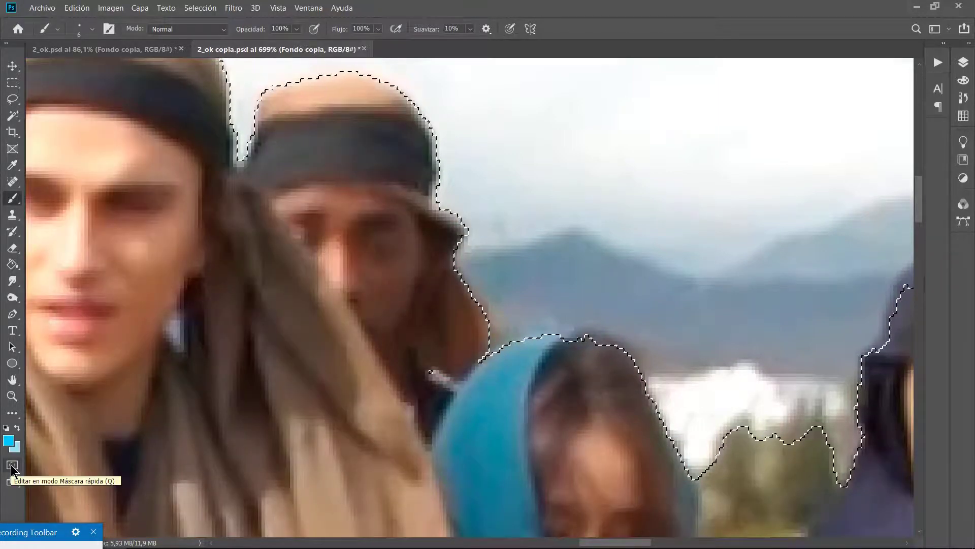
left_click(12, 466)
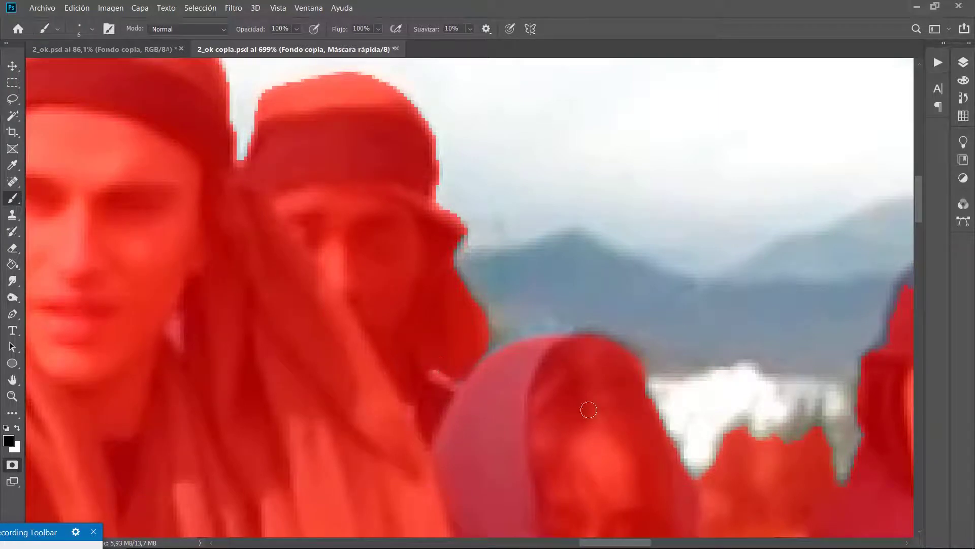
Mask the navy headscarf of the man beside her, erase the stray spot next to it, and return to the selection
left_click_drag(589, 545, 629, 544)
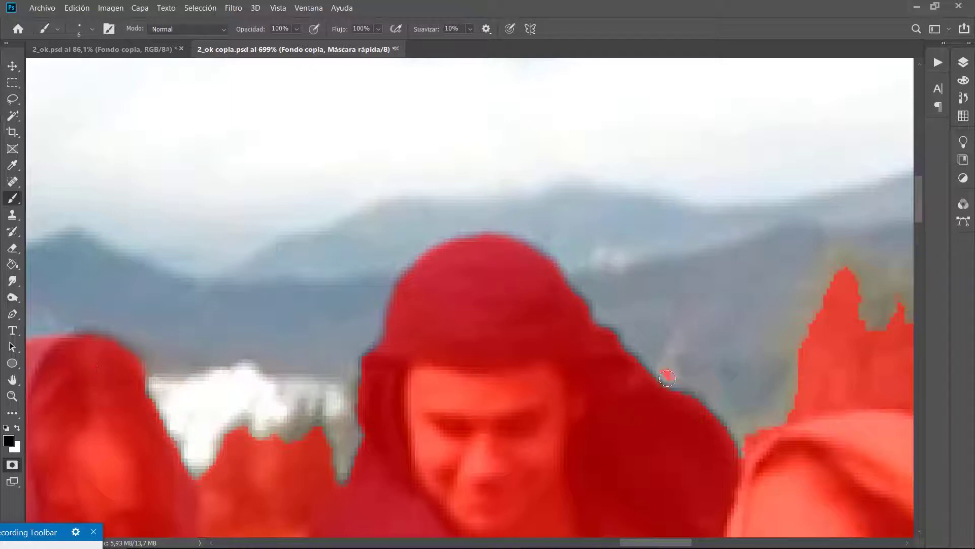
left_click(667, 377)
left_click(13, 249)
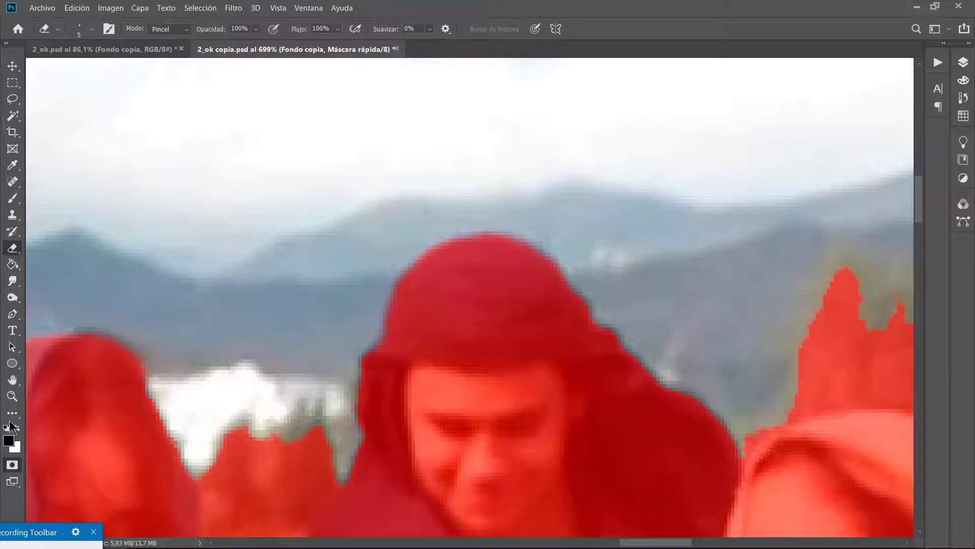
left_click(11, 467)
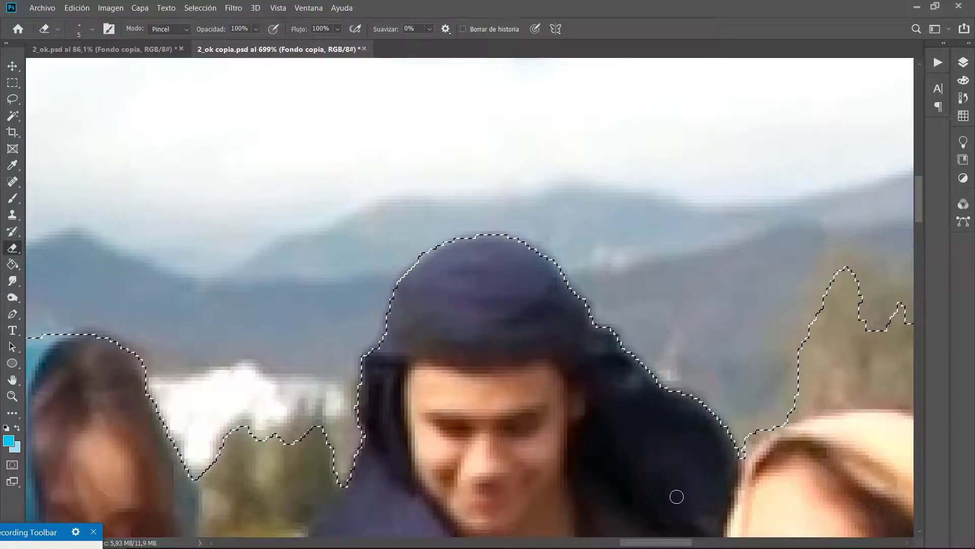
Check the selection along the photo's right edge, and show it as a Quick Mask around the woman in the teal headscarf
left_click_drag(670, 543, 818, 547)
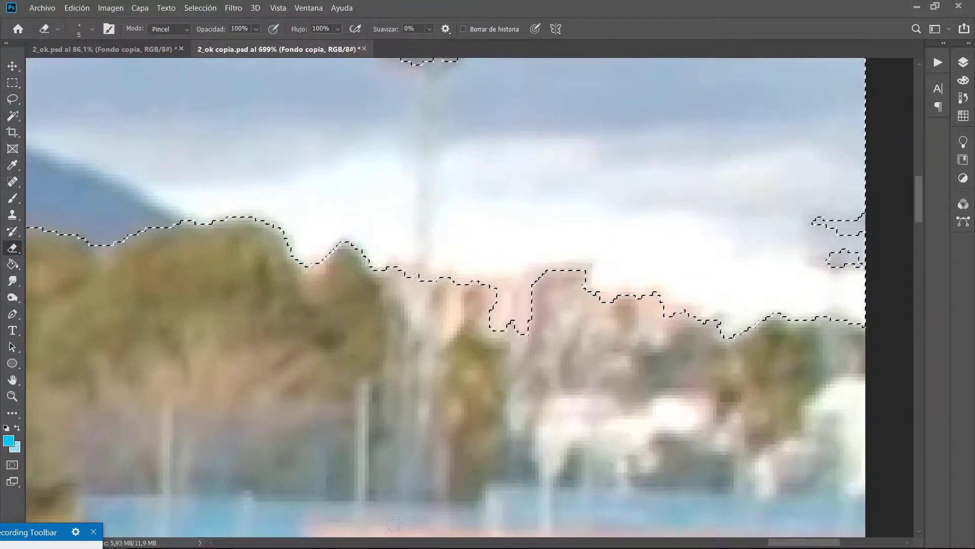
left_click_drag(786, 545, 602, 533)
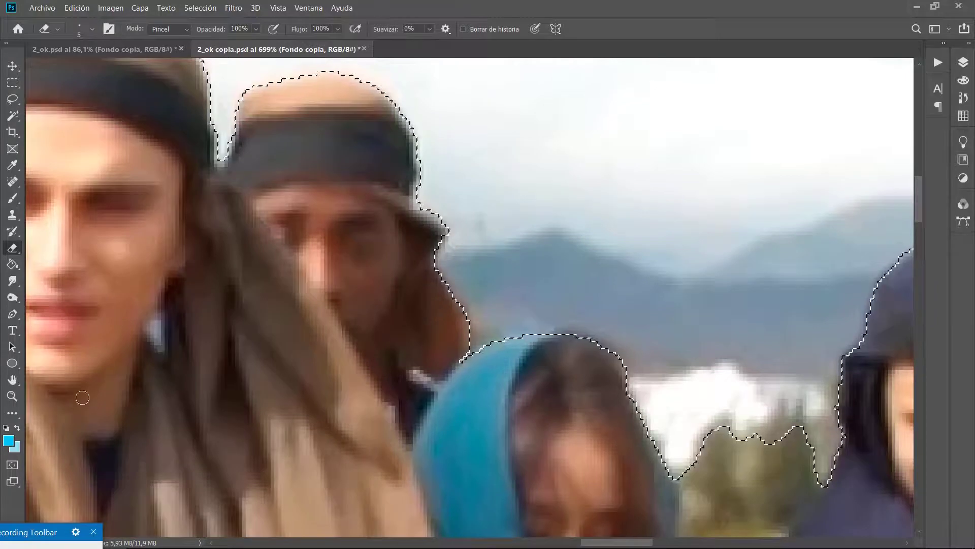
left_click(6, 428)
left_click(12, 464)
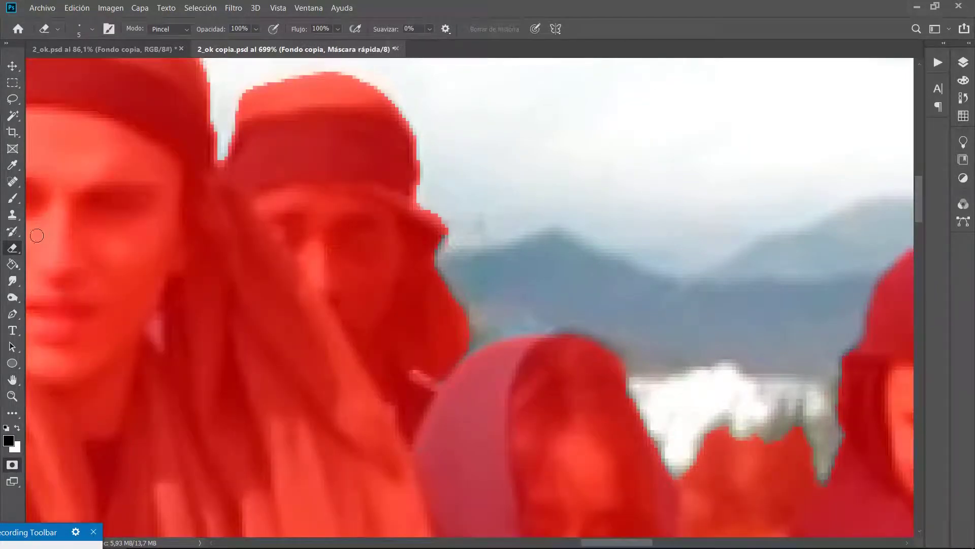
In Quick Mask, brush over the uncovered edges of the man's headscarf beside the teal-scarfed woman and the top of his cap, and return to the selection
left_click(15, 199)
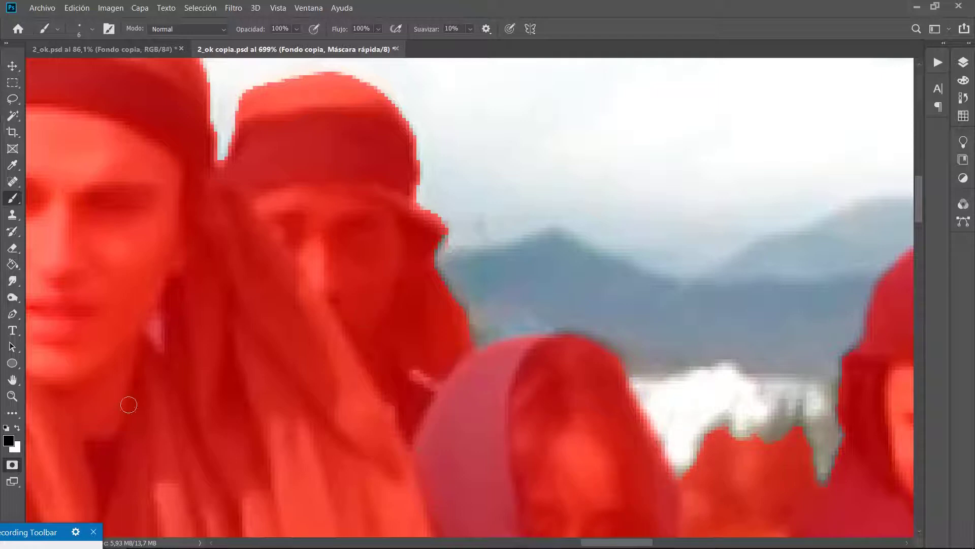
left_click(20, 467)
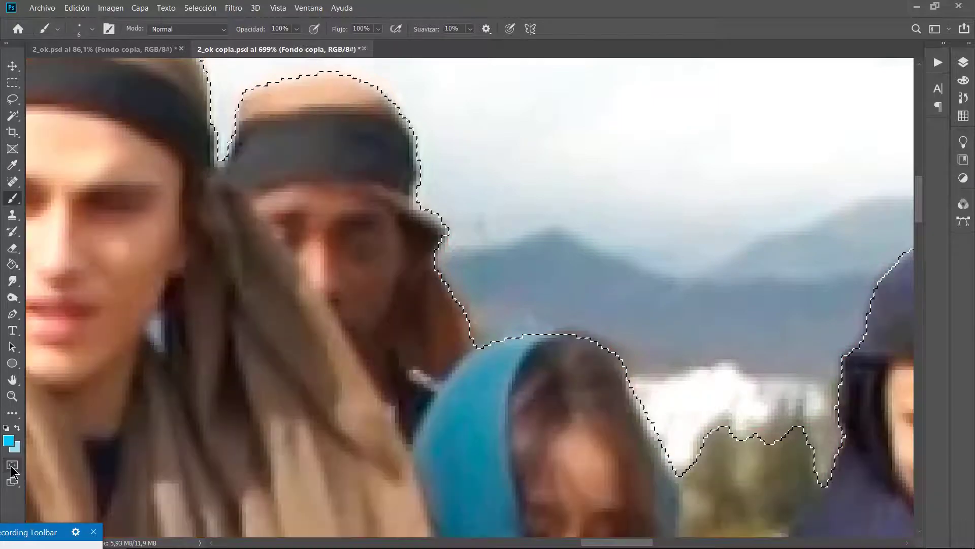
scroll(352, 285, "up", 5)
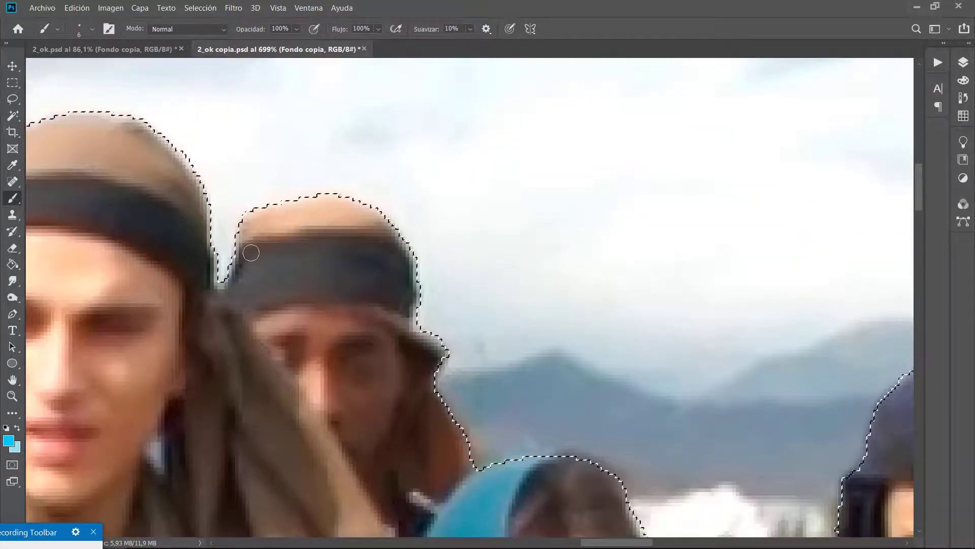
left_click(12, 463)
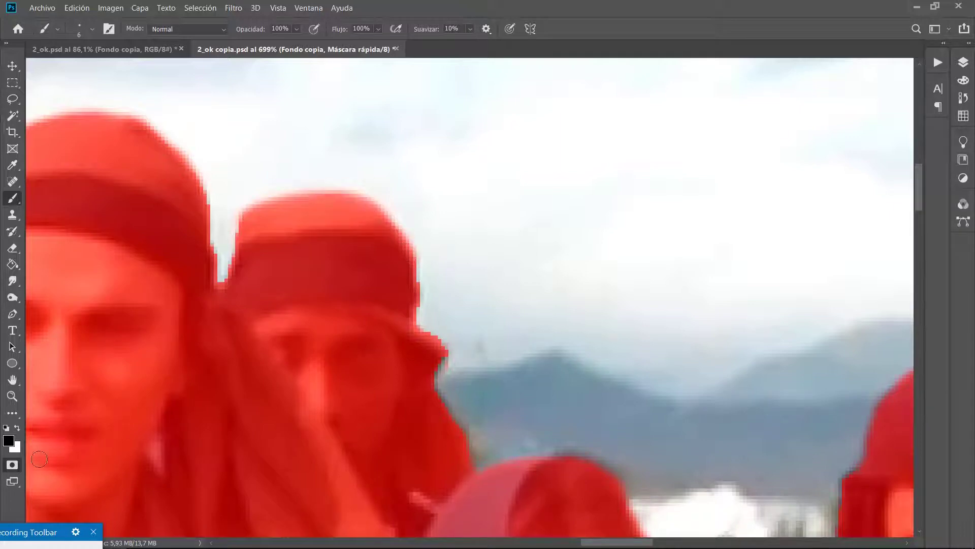
left_click(12, 464)
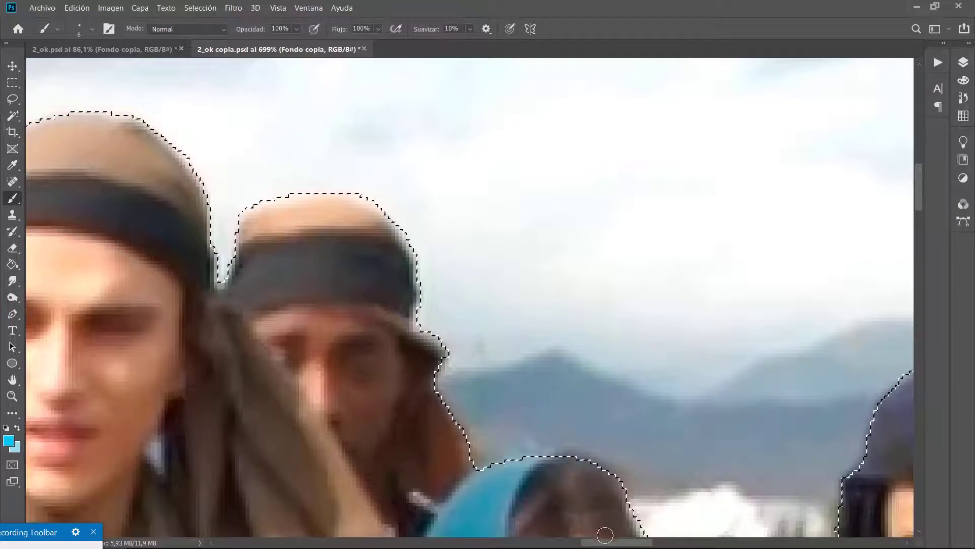
Try to add the blue mountains and town between the navy-scarfed figure and the man in tan to the selection with the Magic Wand
left_click_drag(604, 542, 533, 543)
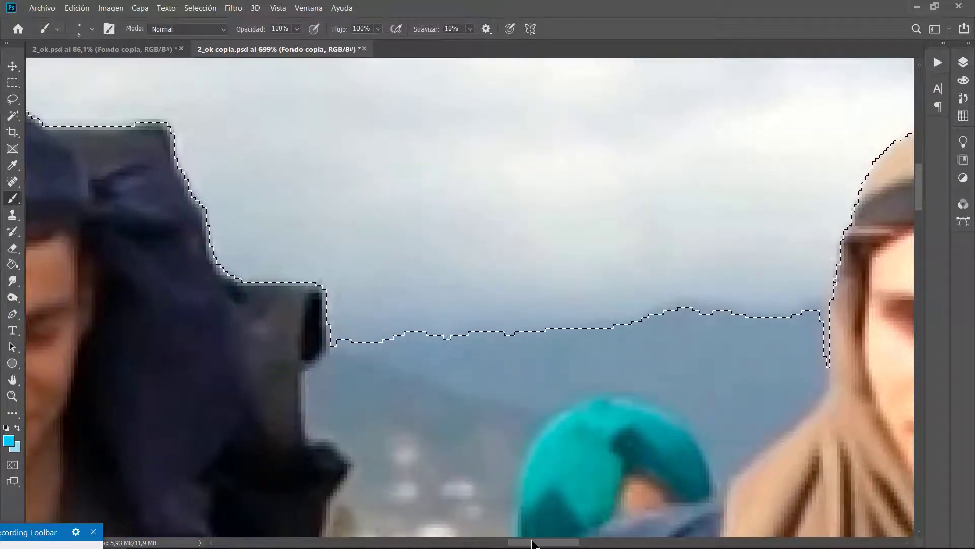
scroll(550, 344, "down", 3)
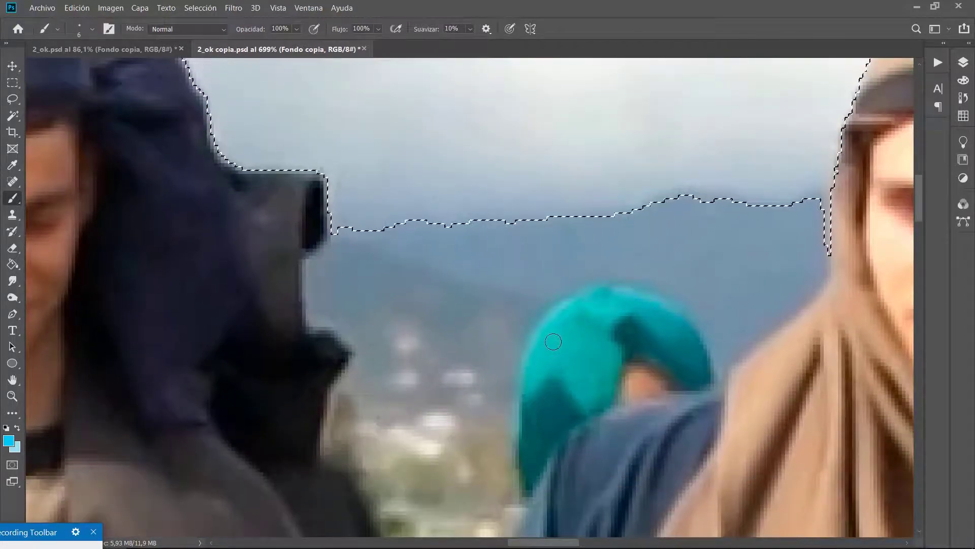
left_click(15, 118)
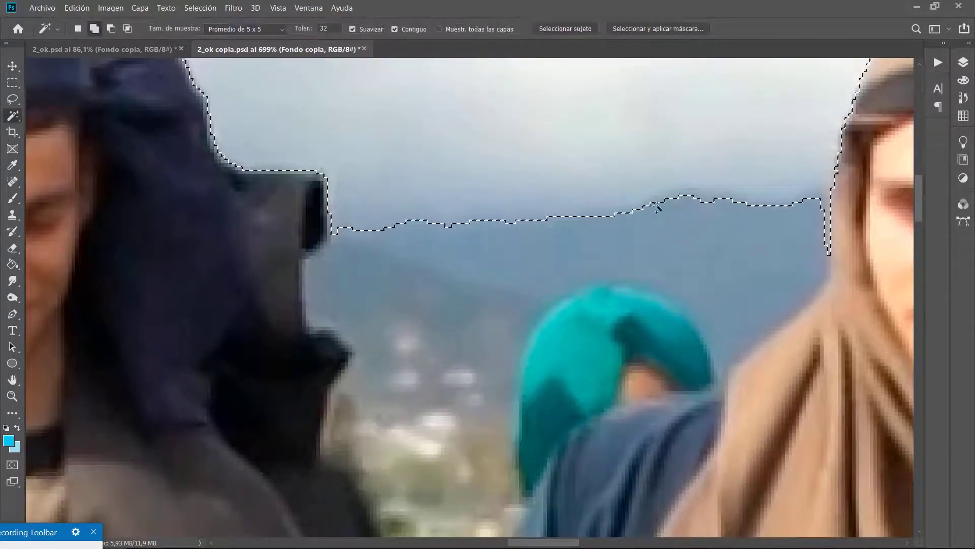
left_click(690, 246)
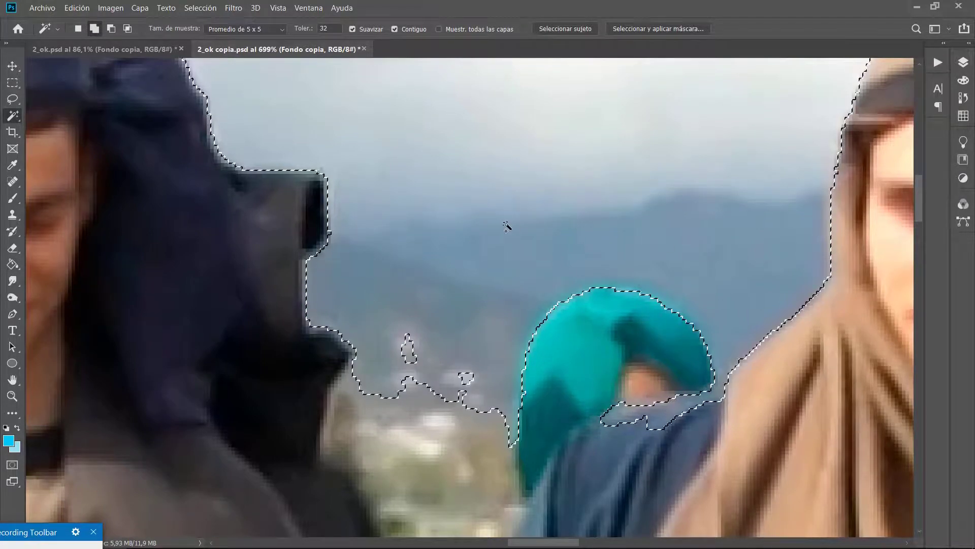
left_click(407, 349)
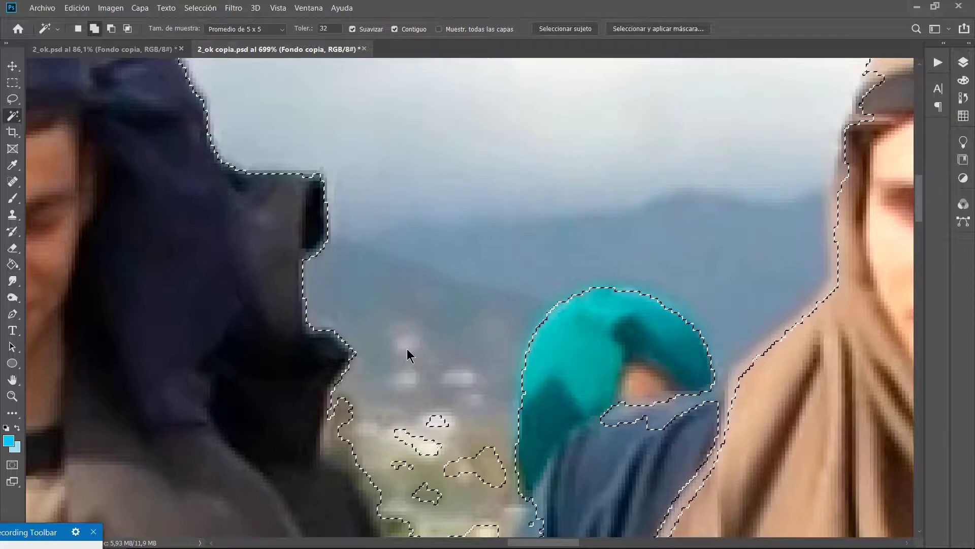
scroll(414, 342, "down", 3)
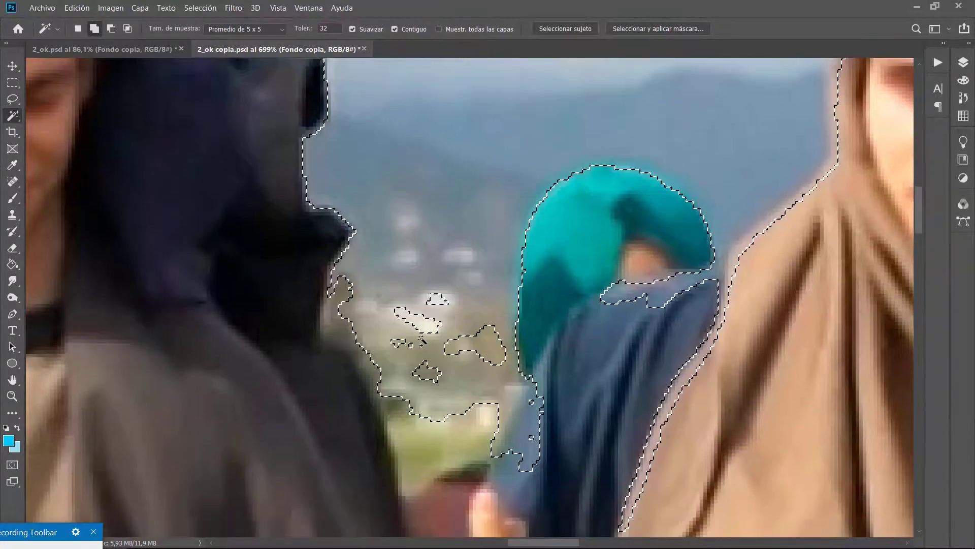
scroll(422, 340, "down", 1)
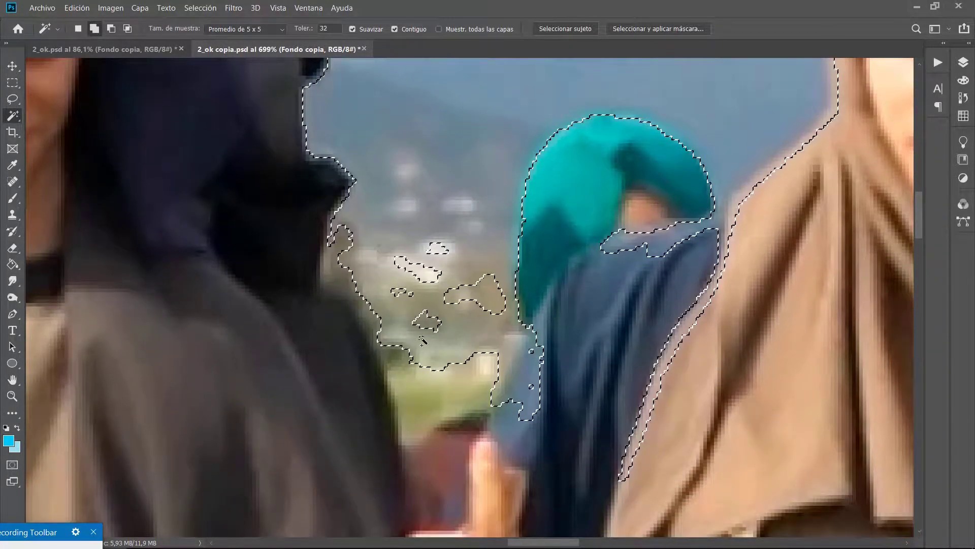
scroll(421, 340, "up", 1)
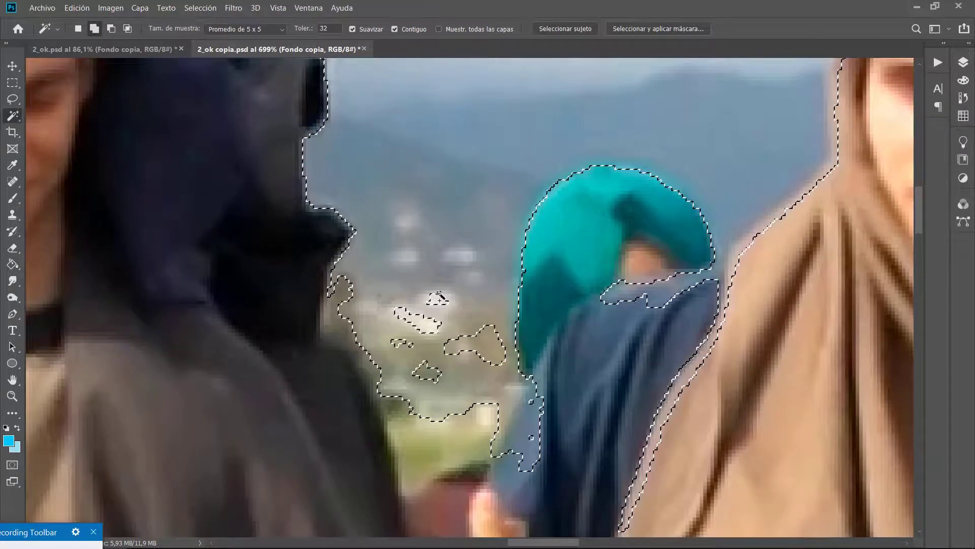
Subtract the mountains and town between the two men from the selection, and set the Magic Wand back to adding
left_click(111, 28)
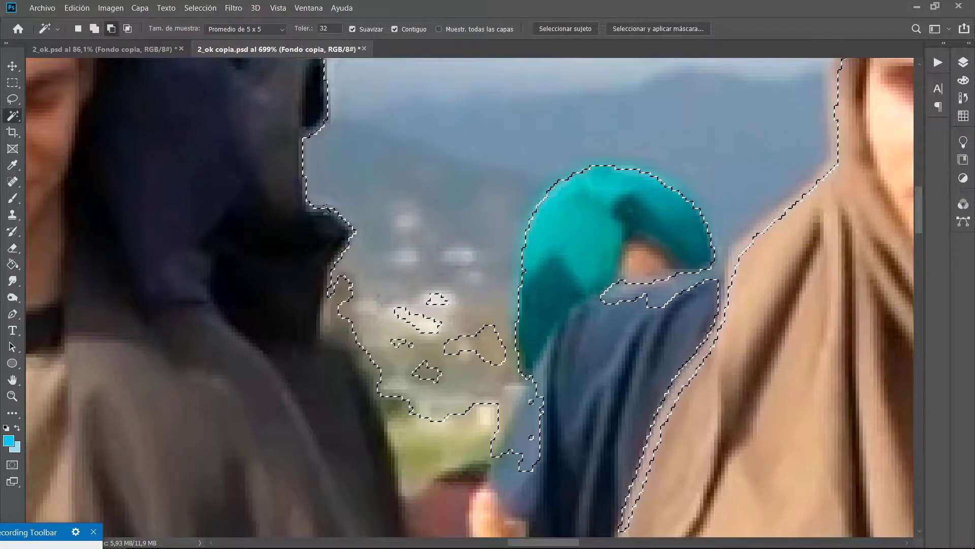
left_click(489, 260)
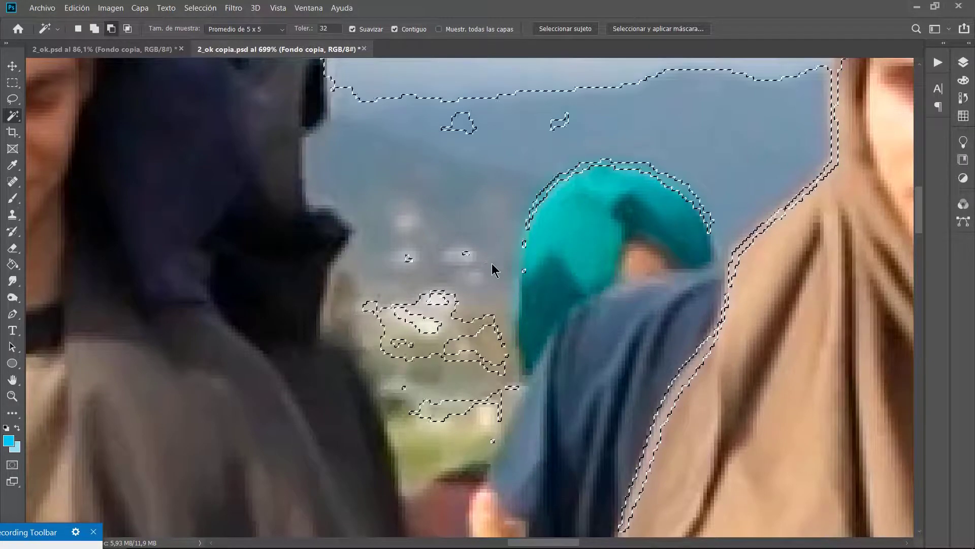
scroll(491, 264, "up", 3)
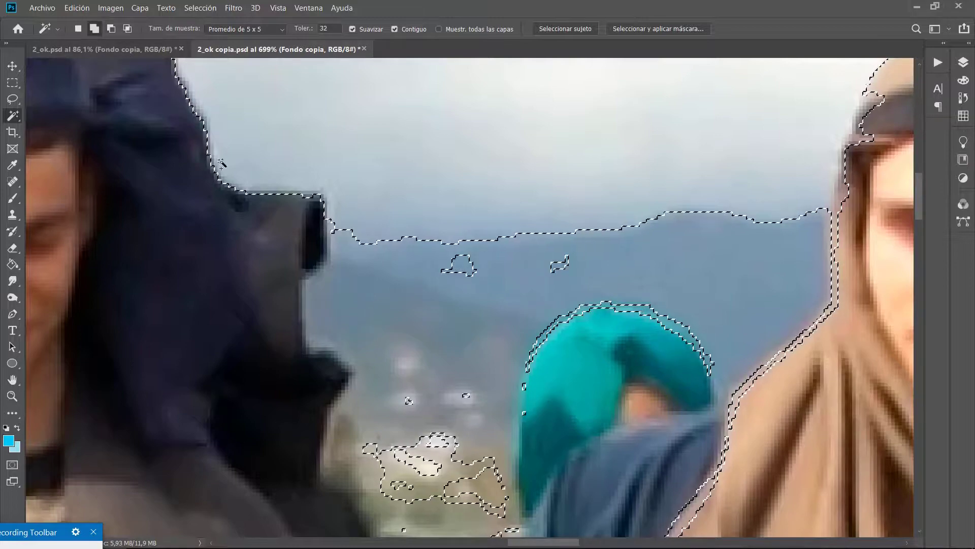
left_click(111, 29)
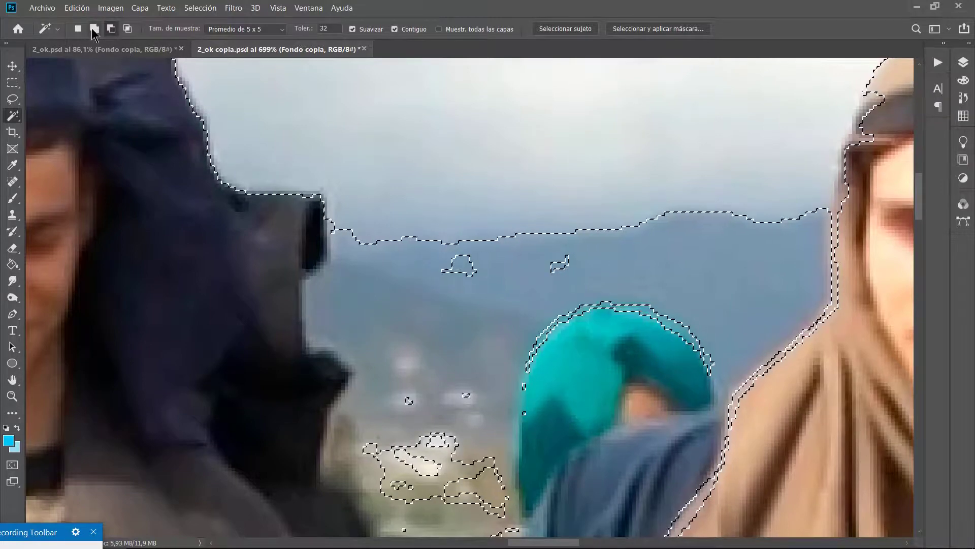
left_click(95, 29)
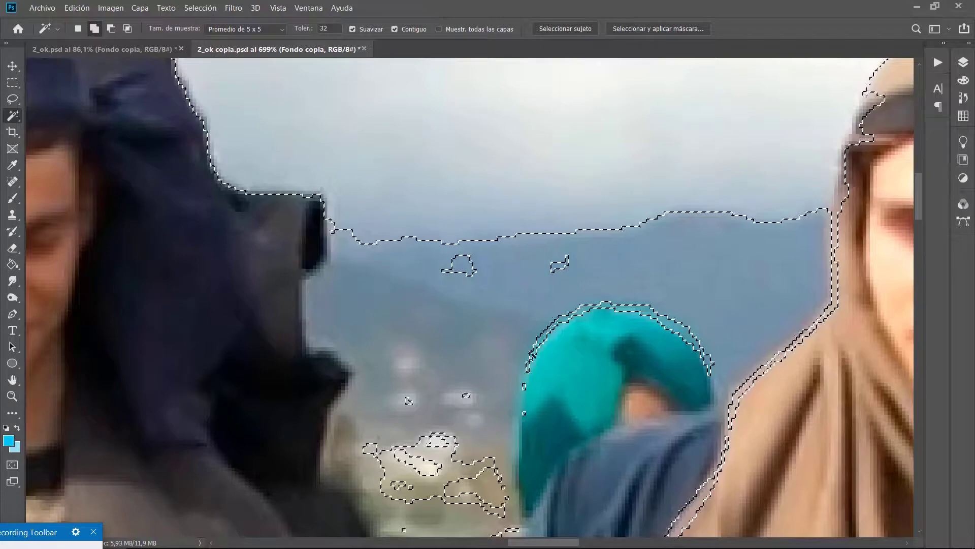
Show the selection as a Quick Mask and brush over the unmasked rim of the small figure's teal headscarf
left_click(12, 465)
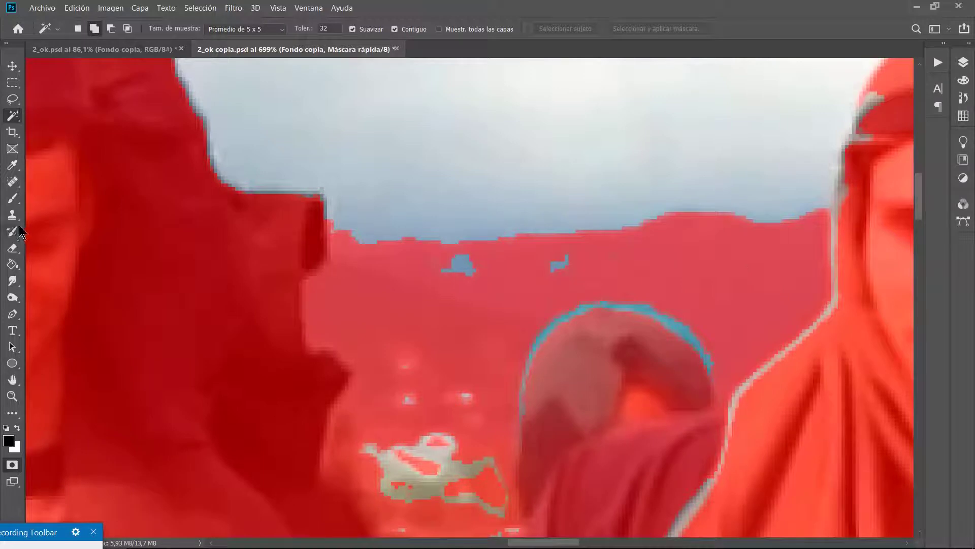
left_click(13, 199)
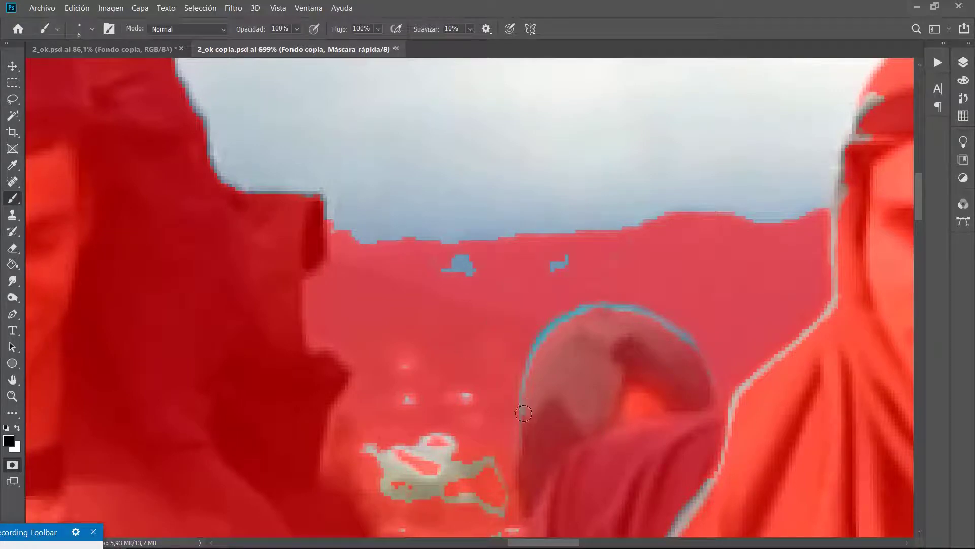
mouse_move(524, 413)
left_mouse_down()
mouse_move(549, 325)
mouse_move(623, 310)
mouse_move(678, 321)
left_mouse_up()
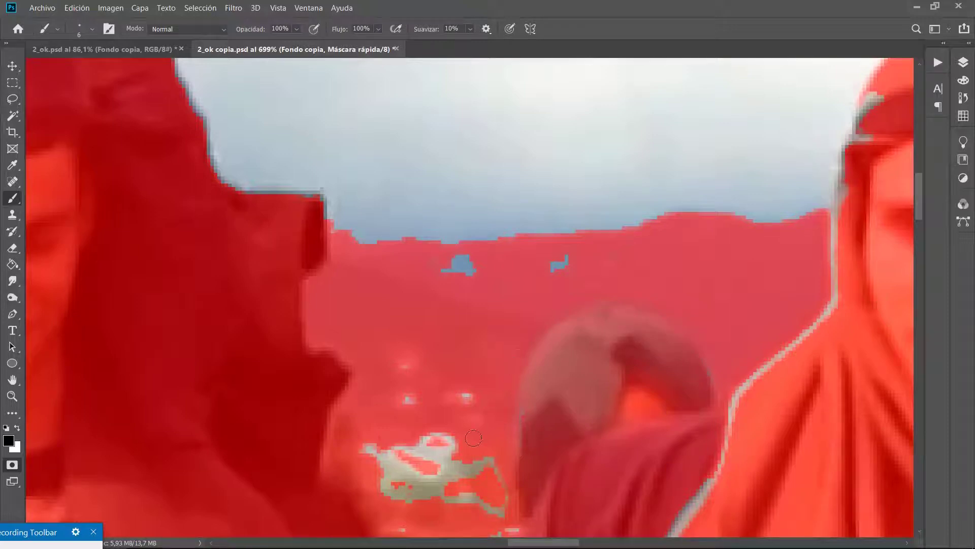
Brush over the leftover unmasked patches in the town and on the mountains, and return to the selection outline
mouse_move(474, 438)
left_mouse_down()
mouse_move(380, 456)
mouse_move(467, 425)
mouse_move(412, 447)
mouse_move(381, 482)
mouse_move(381, 498)
mouse_move(415, 508)
left_mouse_up()
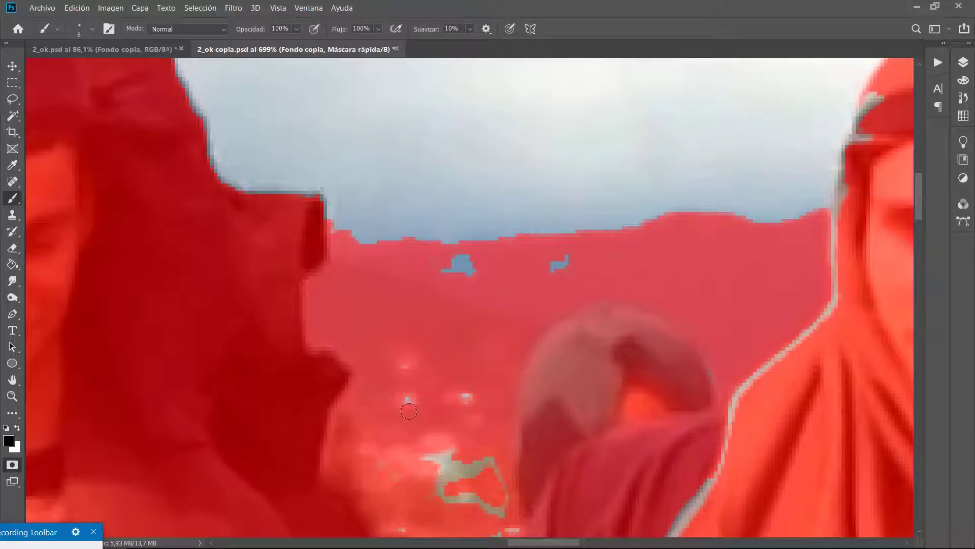
left_click_drag(451, 286, 437, 271)
scroll(427, 466, "down", 3)
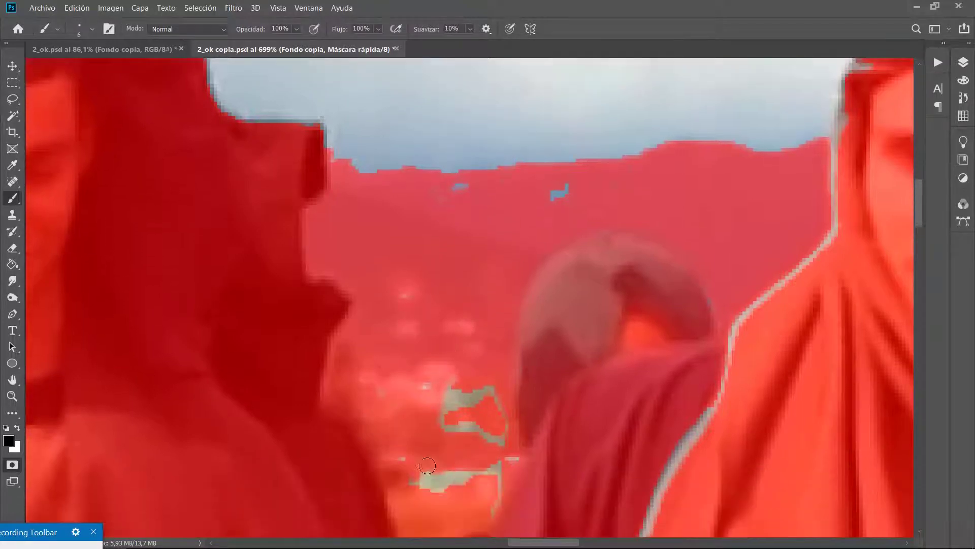
mouse_move(413, 482)
left_mouse_down()
mouse_move(438, 491)
mouse_move(434, 384)
mouse_move(431, 414)
mouse_move(428, 395)
mouse_move(455, 436)
mouse_move(463, 391)
mouse_move(478, 452)
left_mouse_up()
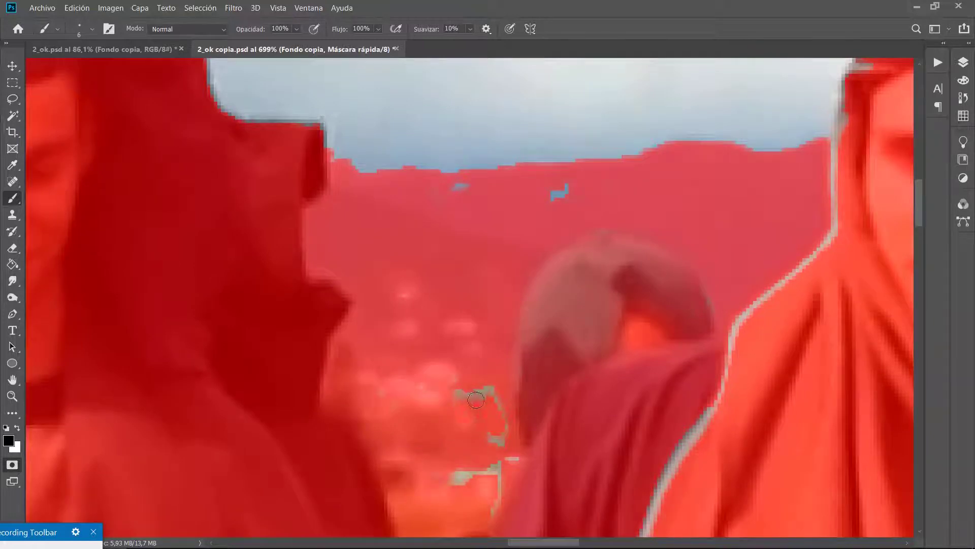
left_click_drag(476, 400, 491, 384)
mouse_move(499, 466)
left_mouse_down()
mouse_move(472, 456)
mouse_move(440, 369)
mouse_move(466, 401)
mouse_move(462, 501)
mouse_move(456, 477)
mouse_move(454, 497)
mouse_move(494, 443)
left_mouse_up()
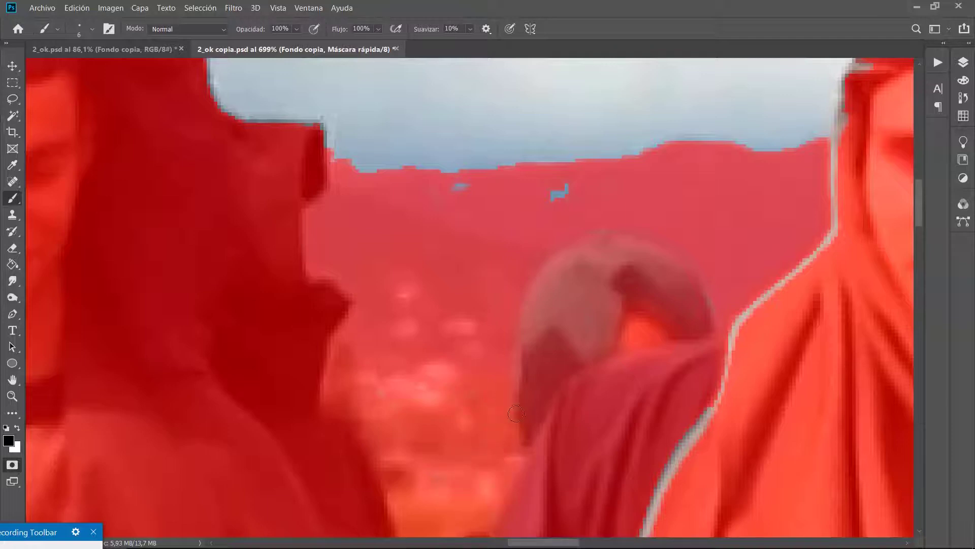
left_click_drag(576, 201, 545, 192)
left_click(16, 464)
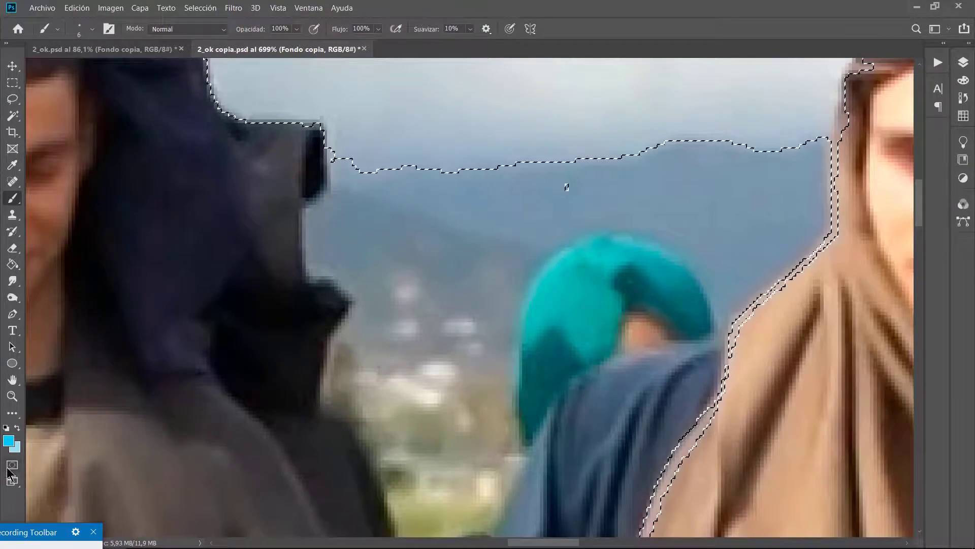
In Quick Mask, brush over the thin strip along the tan headscarf's shoulder edge and the remaining mountain specks, and return to the selection
key("q")
scroll(711, 407, "down", 3)
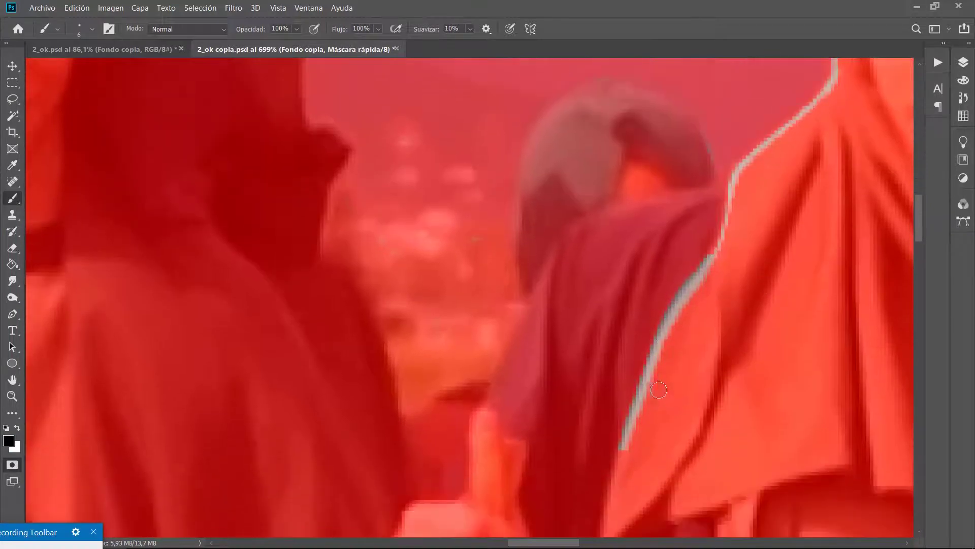
mouse_move(624, 435)
left_mouse_down()
mouse_move(659, 357)
mouse_move(642, 370)
mouse_move(681, 291)
mouse_move(711, 261)
mouse_move(673, 317)
mouse_move(662, 355)
mouse_move(737, 194)
mouse_move(718, 229)
mouse_move(733, 172)
mouse_move(765, 140)
left_mouse_up()
scroll(805, 261, "up", 3)
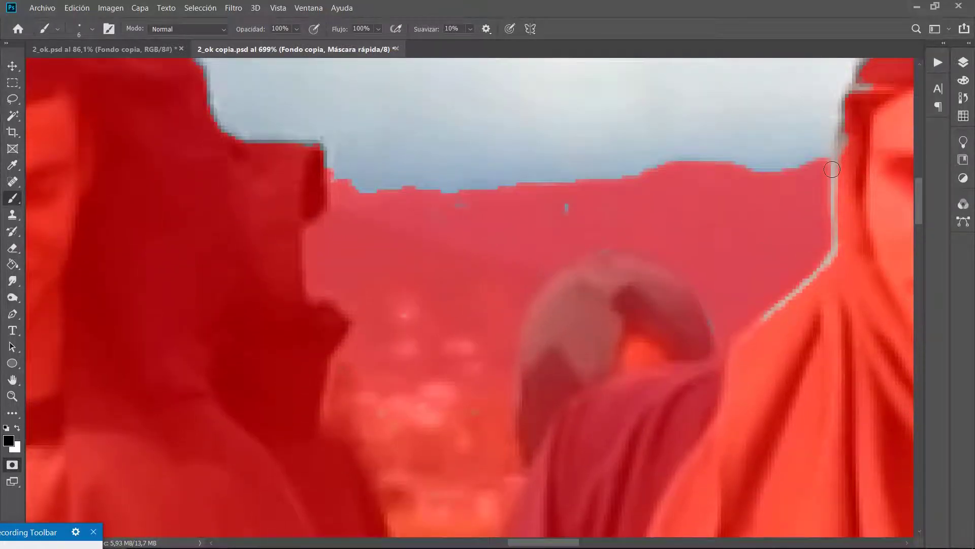
mouse_move(832, 169)
left_mouse_down()
mouse_move(837, 253)
mouse_move(744, 341)
mouse_move(825, 266)
left_mouse_up()
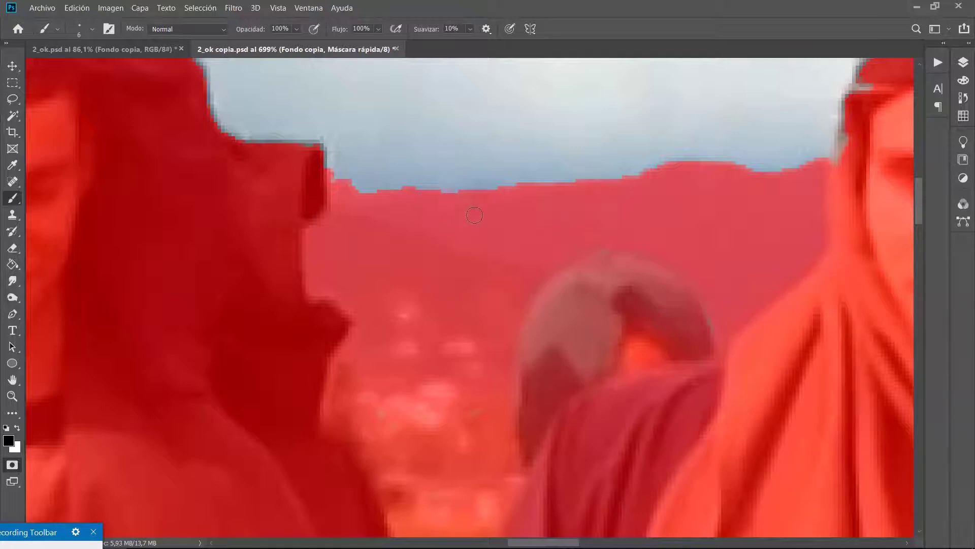
left_click(17, 467)
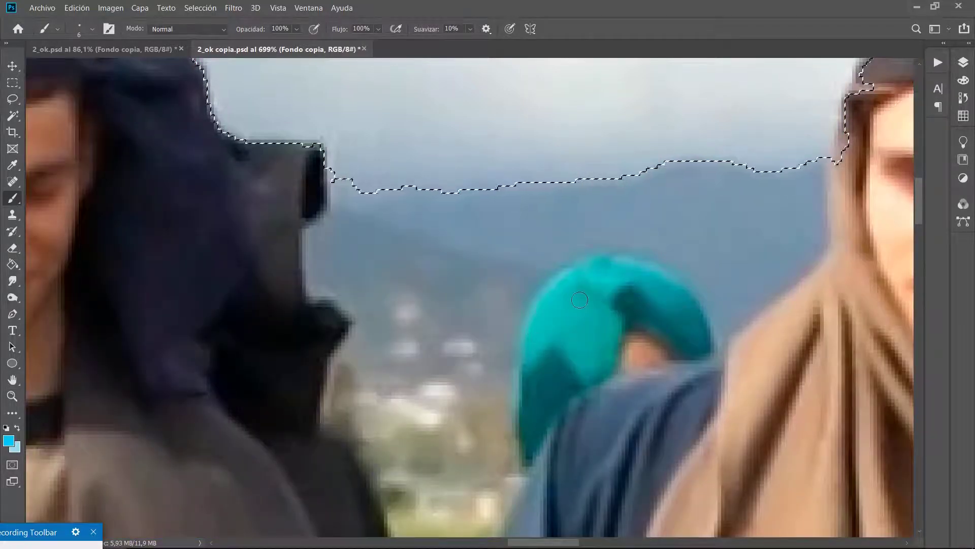
In Quick Mask, brush over the uncovered edge of the man's tan headscarf and dark headband, down to the mountain line
scroll(762, 228, "up", 4)
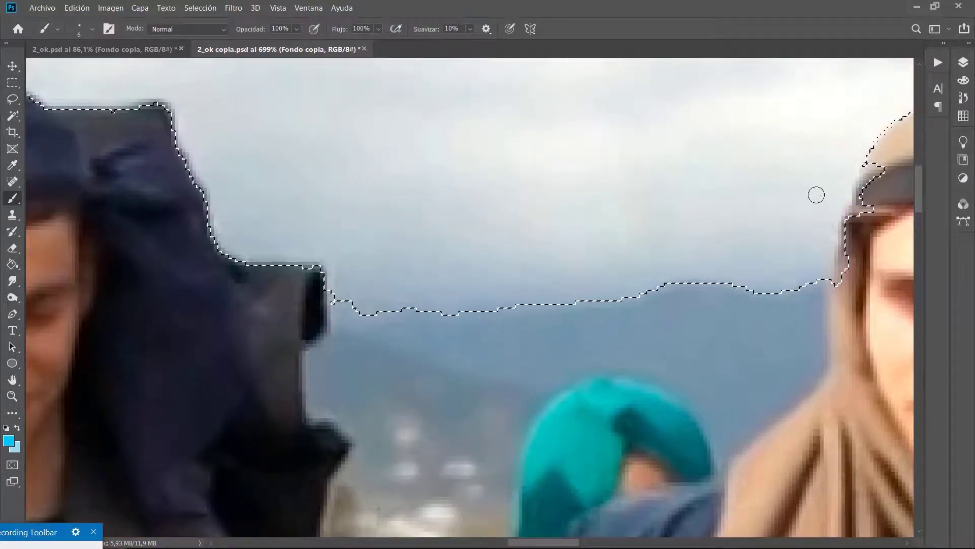
scroll(532, 446, "right", 5)
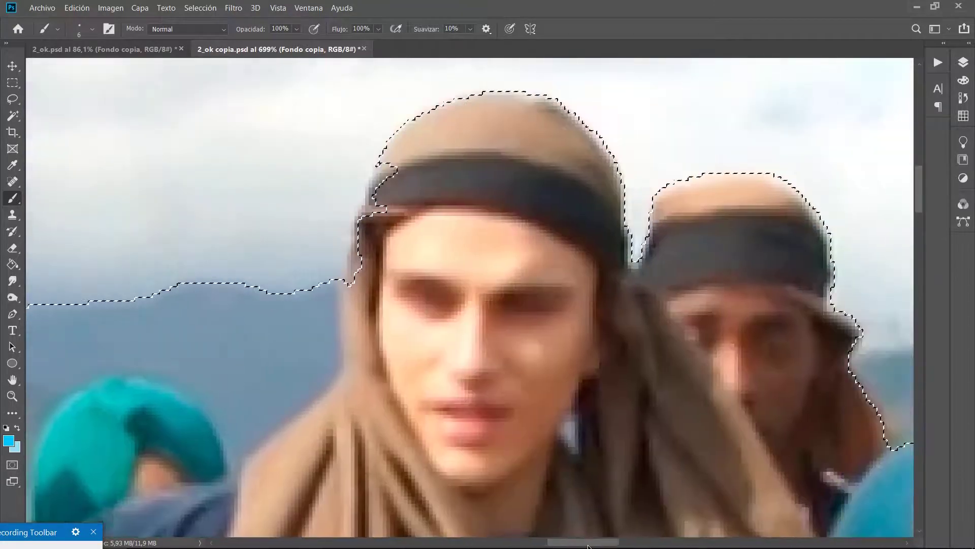
left_click(12, 464)
left_click_drag(382, 166, 356, 210)
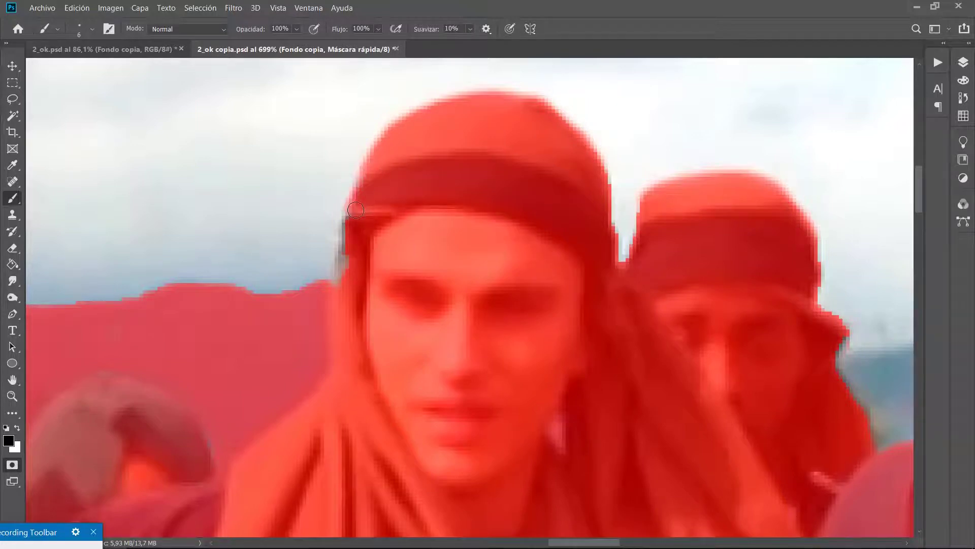
left_click_drag(347, 257, 341, 285)
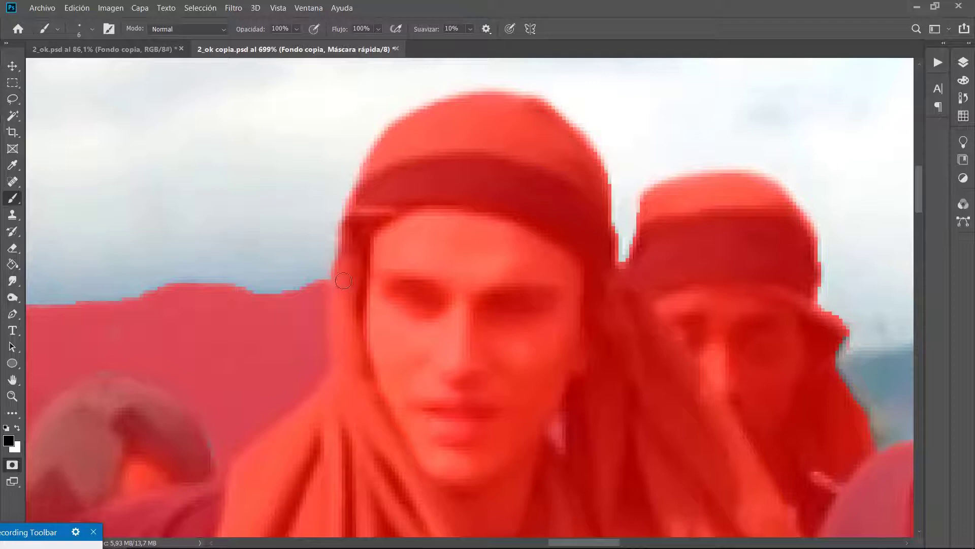
left_click_drag(347, 238, 330, 284)
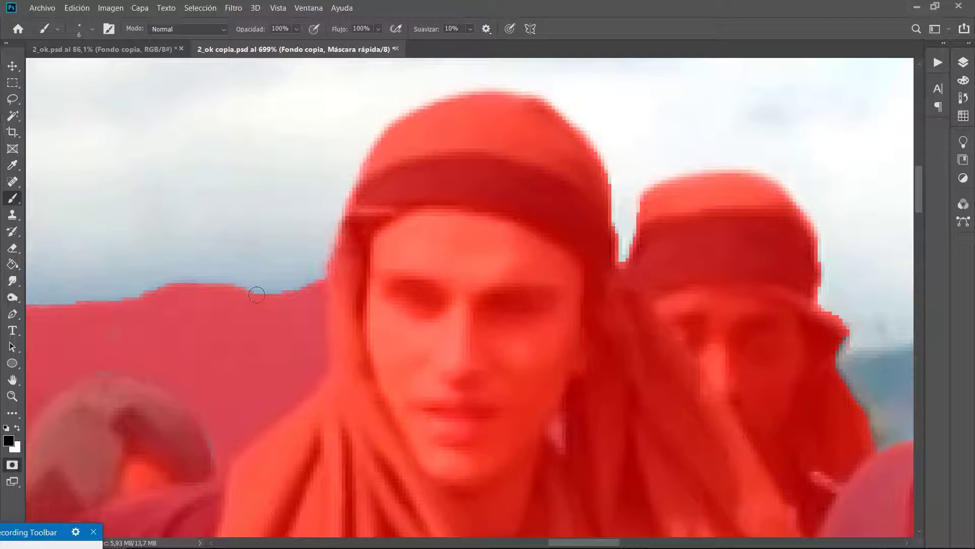
In Quick Mask, brush over the uncovered patch and outer rim of the man's navy headscarf, and return to the selection outline
left_click(14, 467)
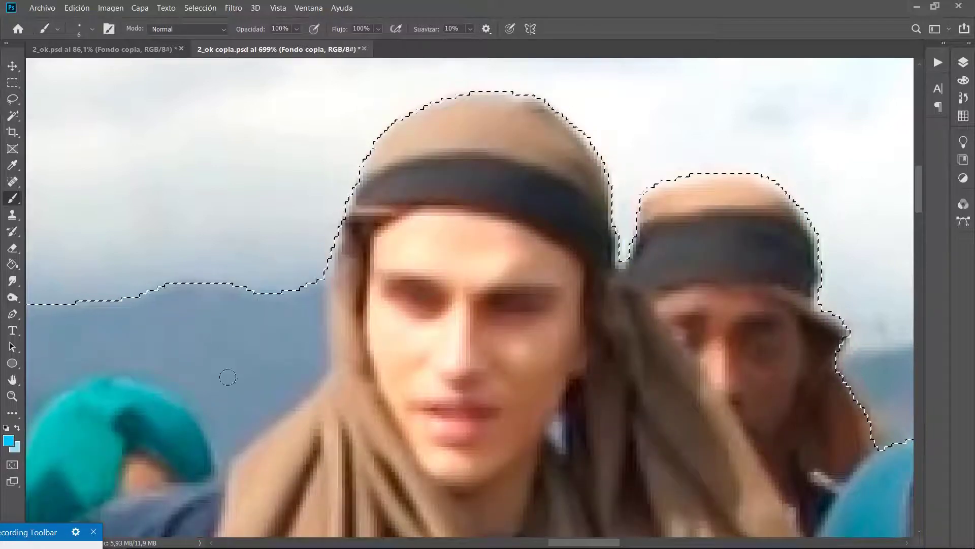
scroll(298, 308, "down", 5)
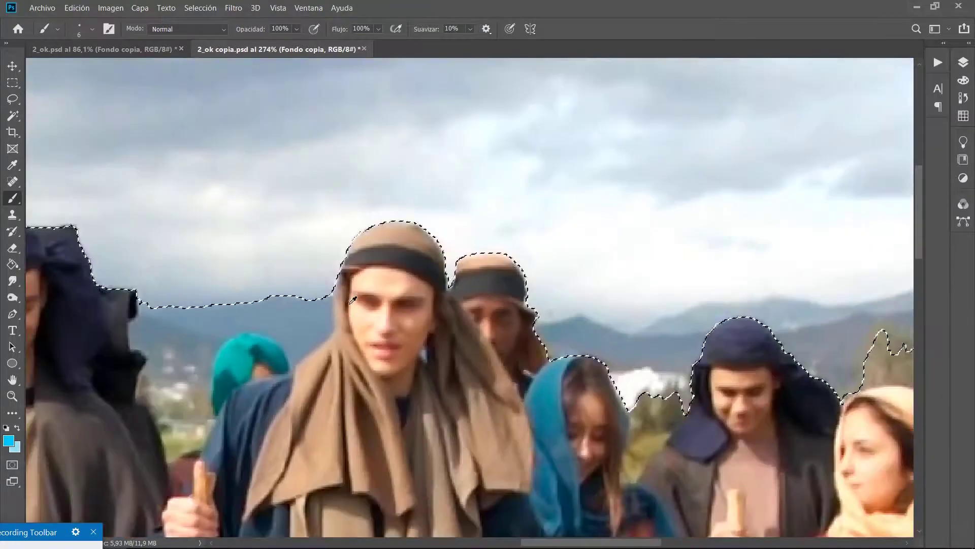
left_click_drag(570, 543, 504, 546)
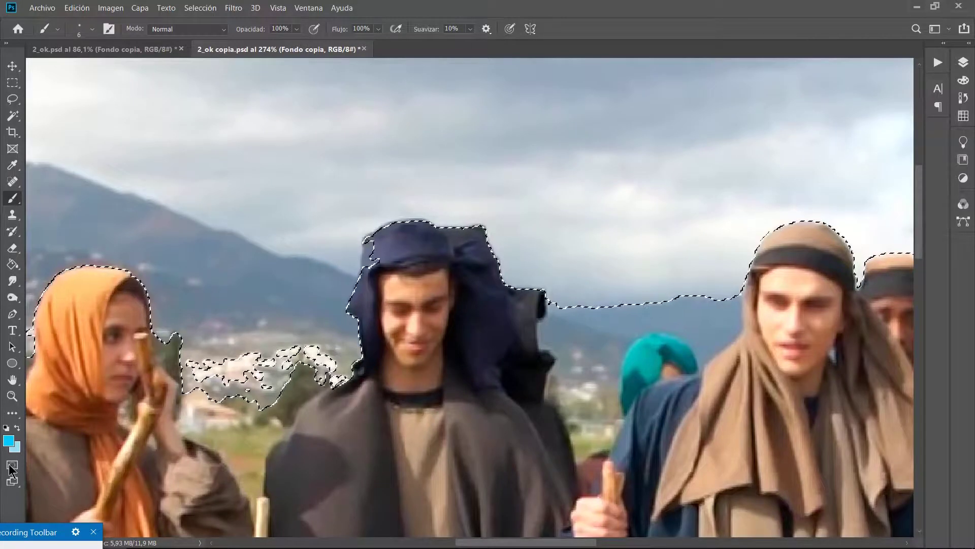
key("q")
scroll(374, 262, "up", 5)
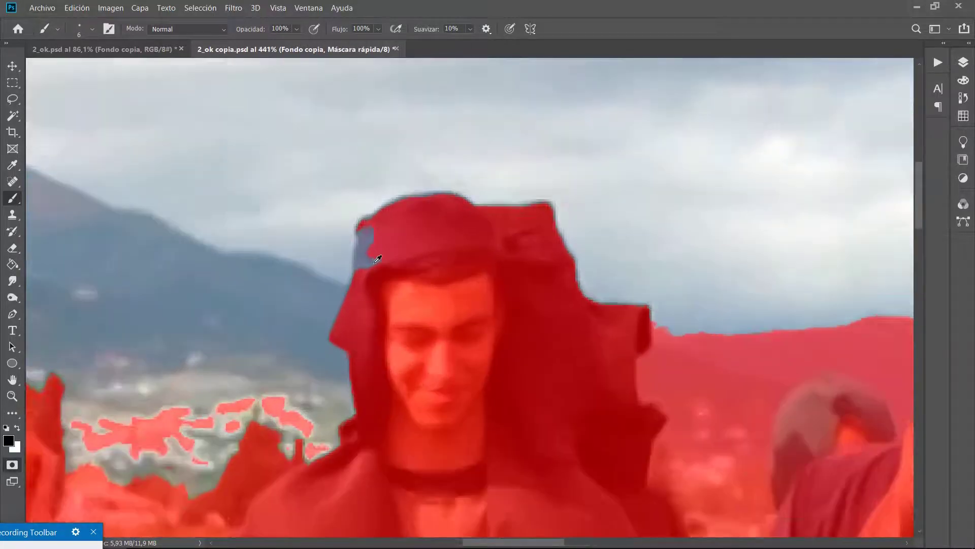
mouse_move(373, 226)
left_mouse_down()
mouse_move(364, 205)
mouse_move(352, 204)
mouse_move(371, 198)
mouse_move(354, 199)
mouse_move(361, 230)
mouse_move(384, 254)
mouse_move(368, 274)
mouse_move(355, 223)
mouse_move(349, 287)
mouse_move(364, 267)
mouse_move(329, 353)
left_mouse_up()
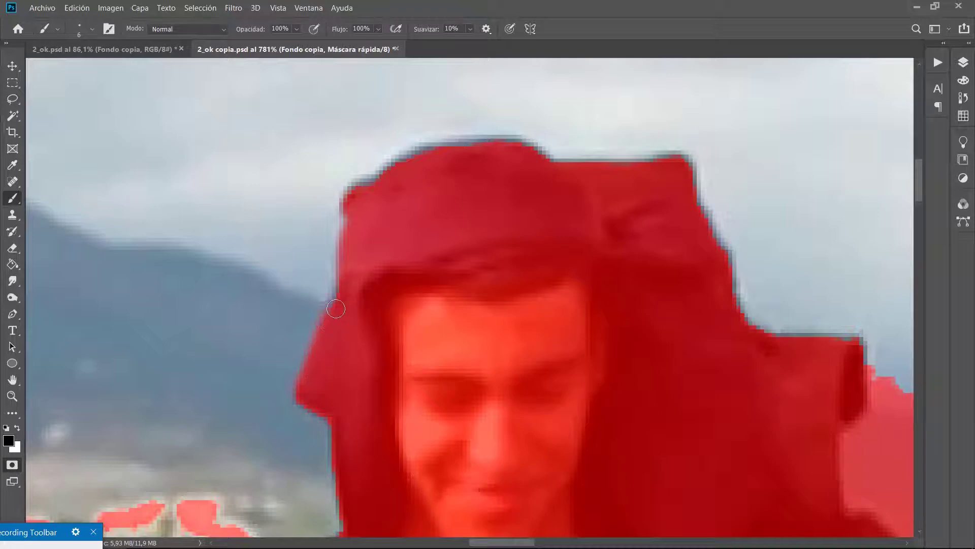
mouse_move(336, 308)
left_mouse_down()
mouse_move(353, 190)
mouse_move(436, 150)
mouse_move(491, 142)
mouse_move(561, 165)
mouse_move(679, 160)
mouse_move(742, 323)
mouse_move(811, 347)
left_mouse_up()
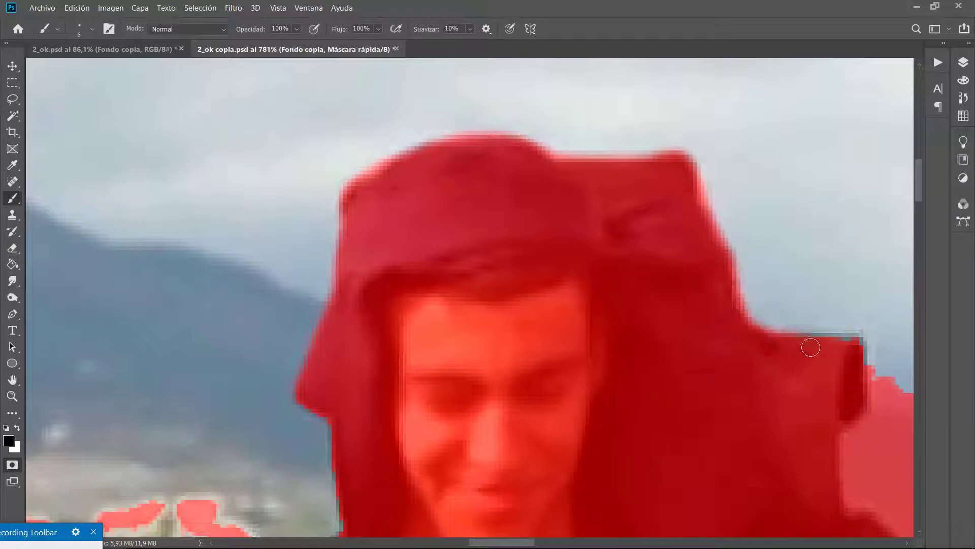
scroll(173, 422, "down", 5)
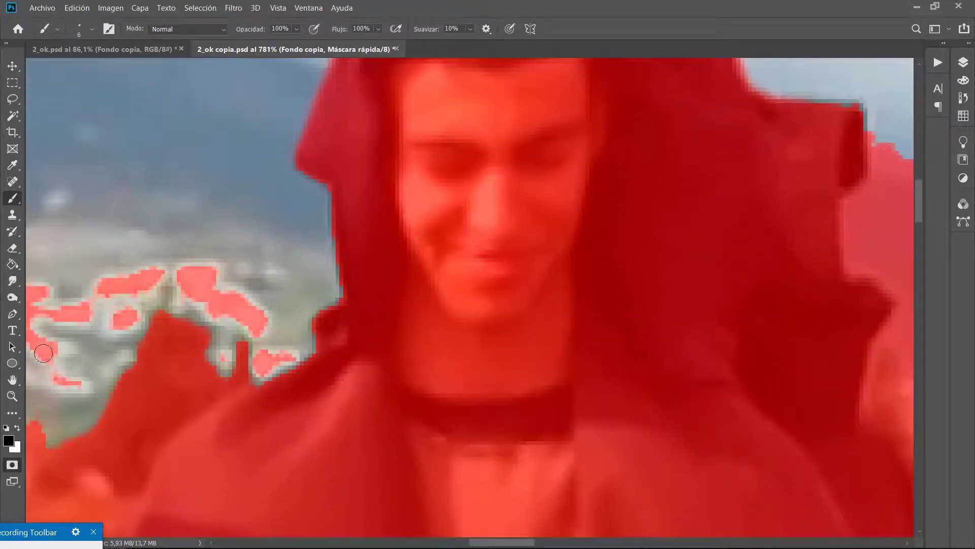
left_click(12, 464)
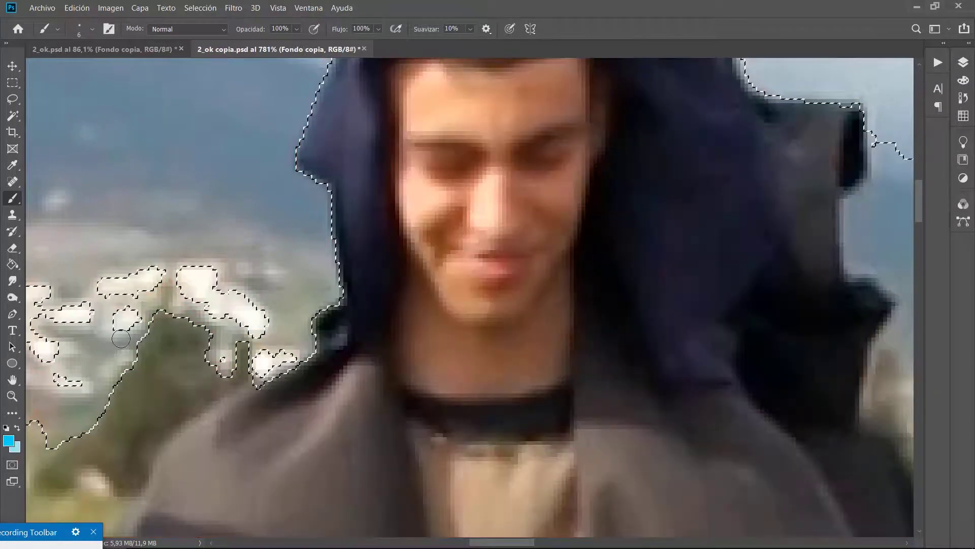
Check the Quick Mask and the selection outline along the figures, the town and the tree line
scroll(128, 309, "down", 2)
key("q")
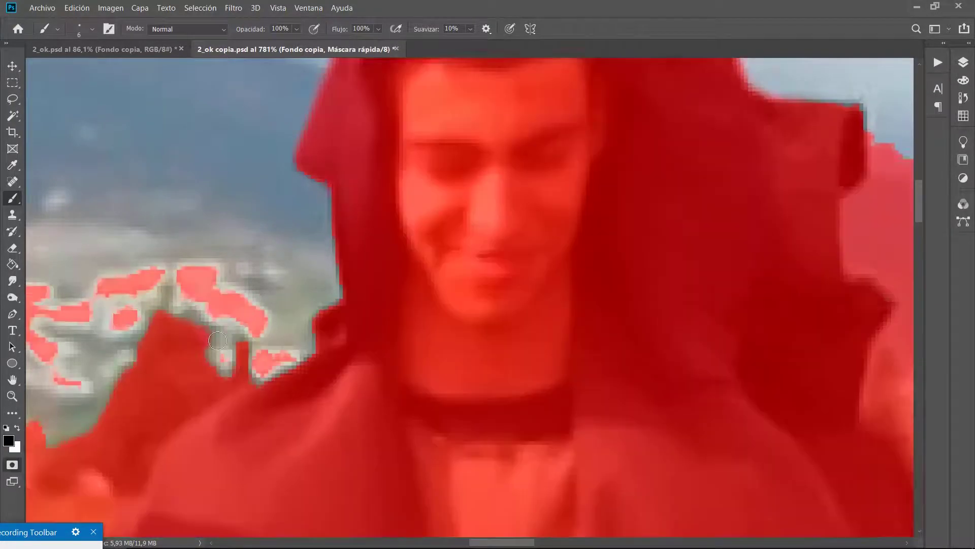
scroll(228, 331, "down", 5)
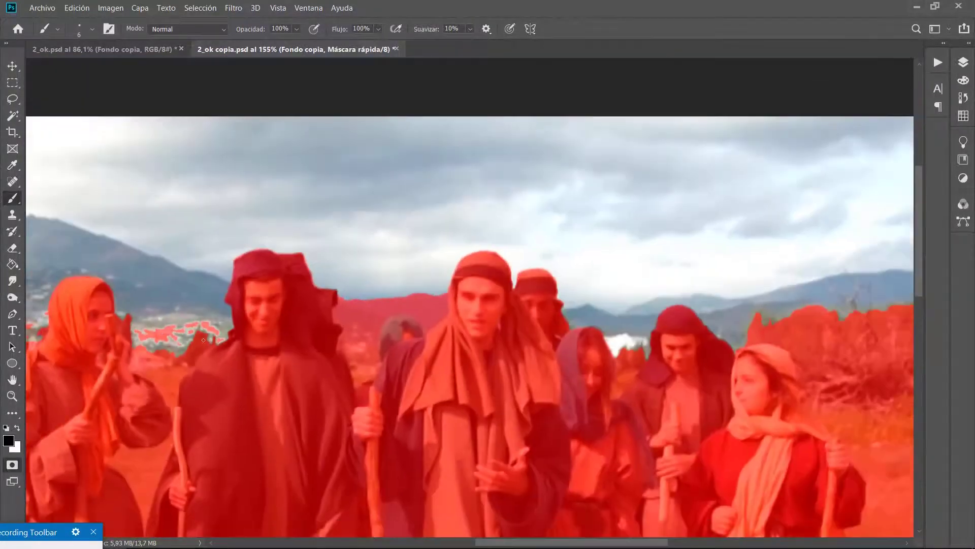
scroll(569, 360, "left", 6)
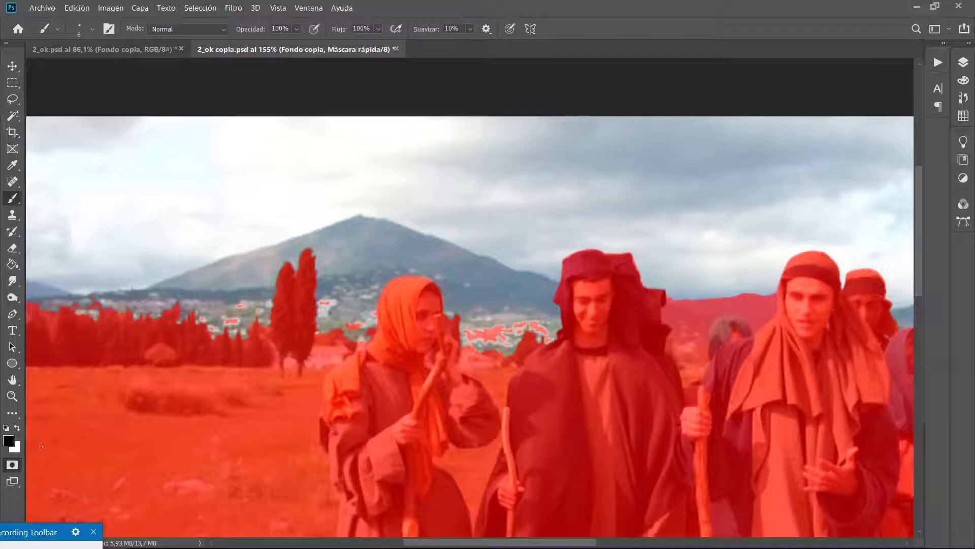
left_click(10, 467)
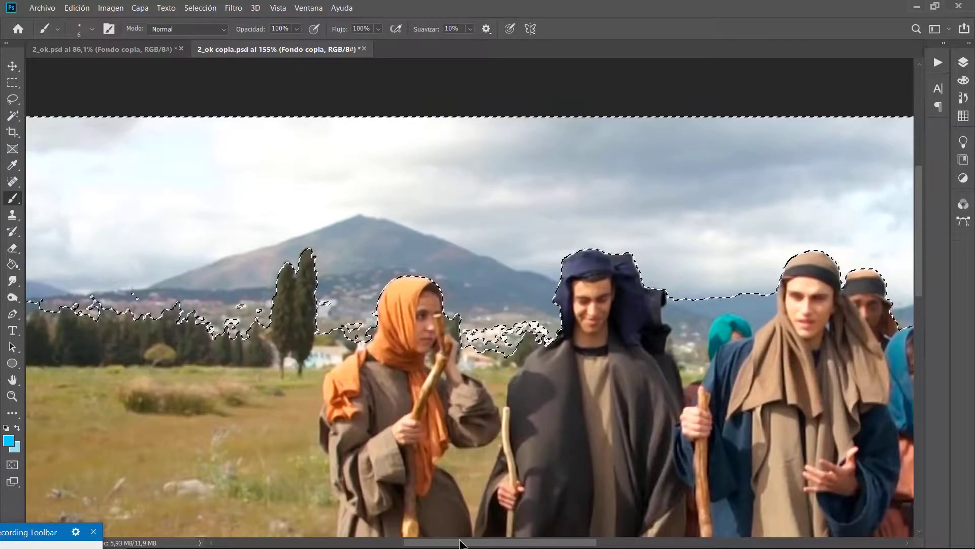
mouse_move(457, 542)
left_mouse_down()
mouse_move(626, 547)
mouse_move(455, 542)
left_mouse_up()
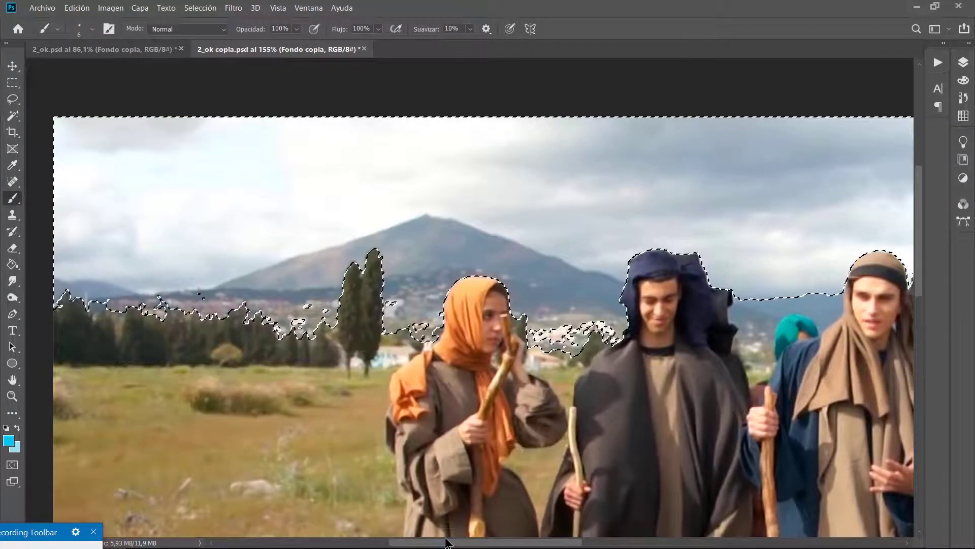
left_click_drag(447, 543, 458, 544)
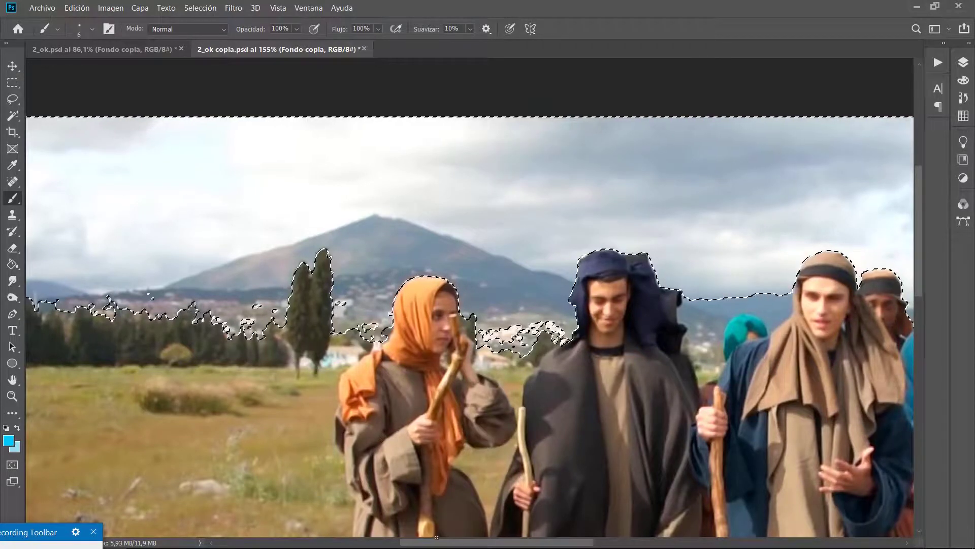
mouse_move(437, 543)
left_mouse_down()
mouse_move(579, 547)
mouse_move(444, 543)
left_mouse_up()
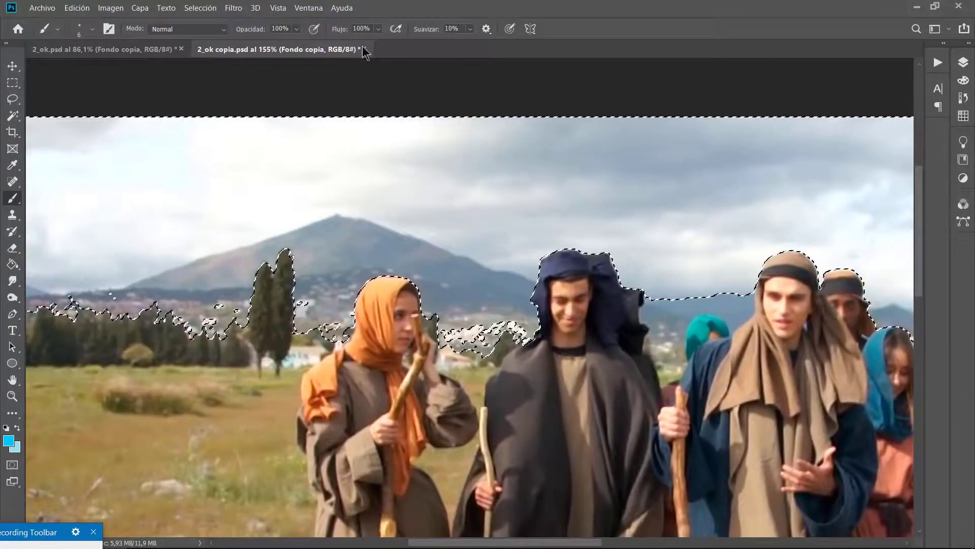
Delete the selected sky and mountain area behind the group, and deselect
key("Delete")
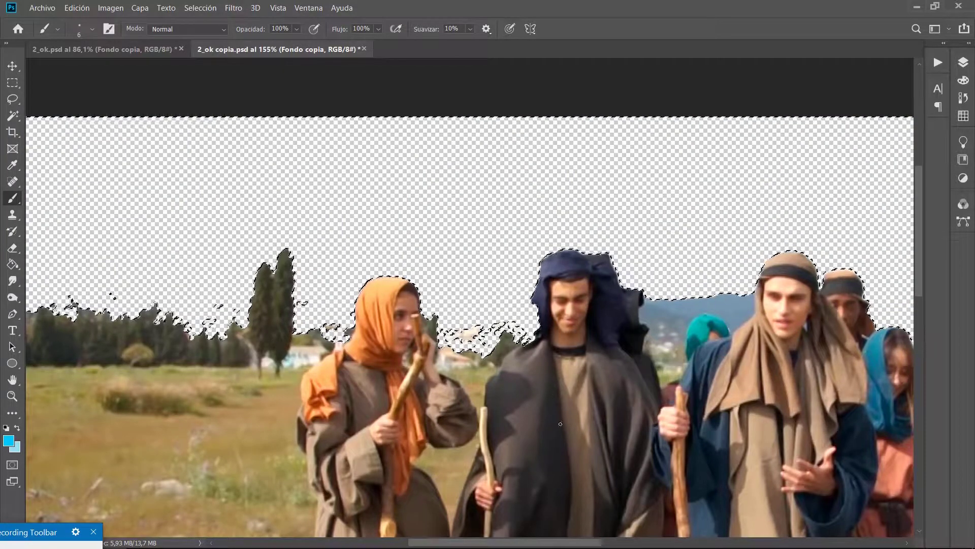
scroll(749, 221, "right", 8)
scroll(470, 330, "right", 5)
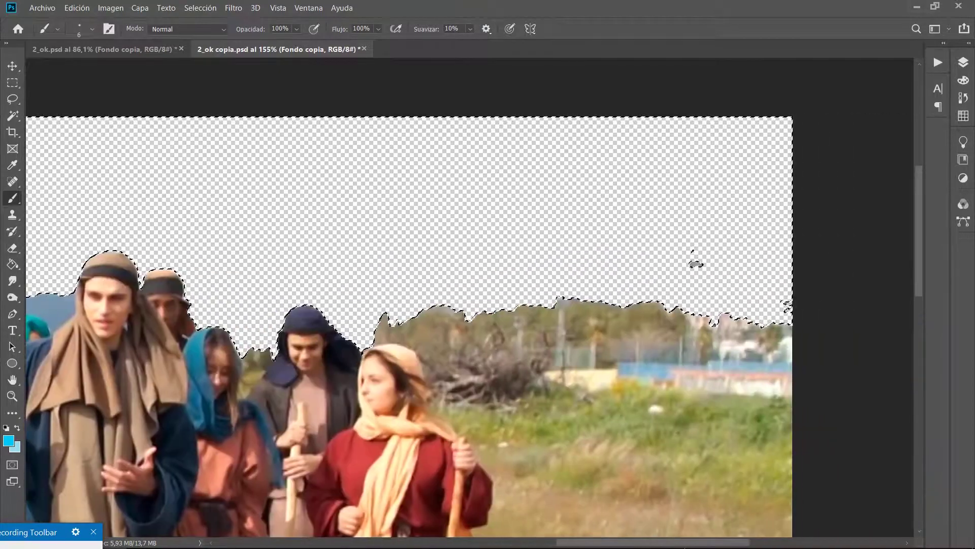
scroll(513, 316, "left", 10)
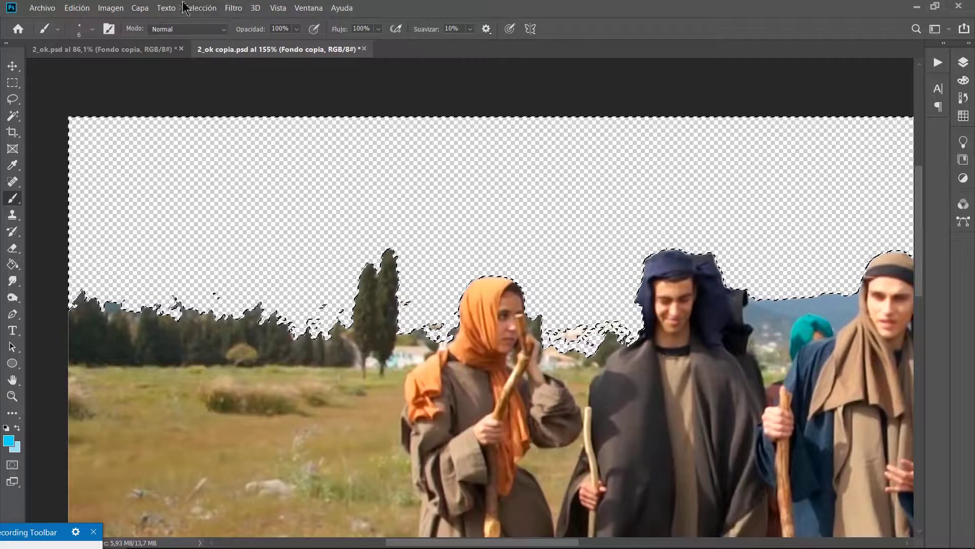
left_click(201, 8)
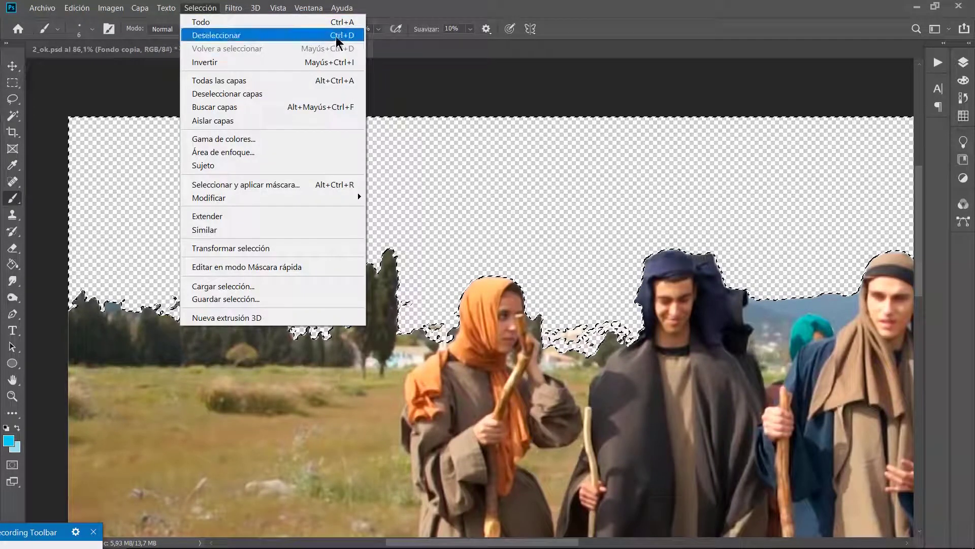
left_click(218, 36)
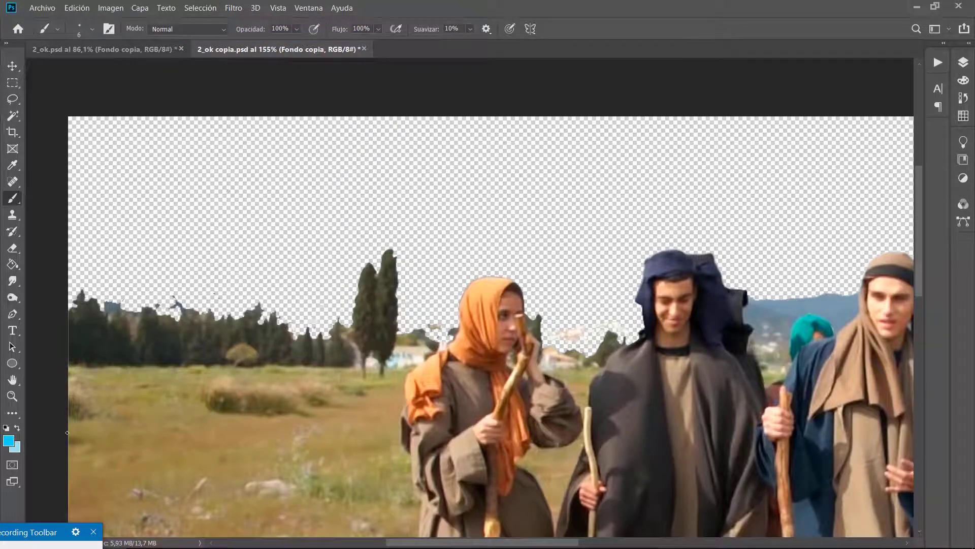
Examine the cut-out edges around the trees and figures and the stray remnants across the whole image
left_click_drag(22, 535, 52, 472)
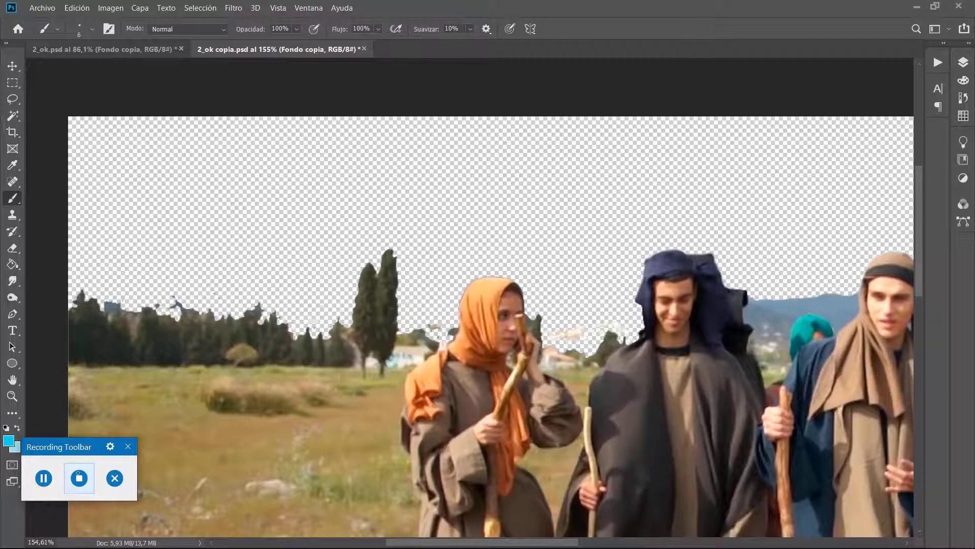
key("ctrl+0")
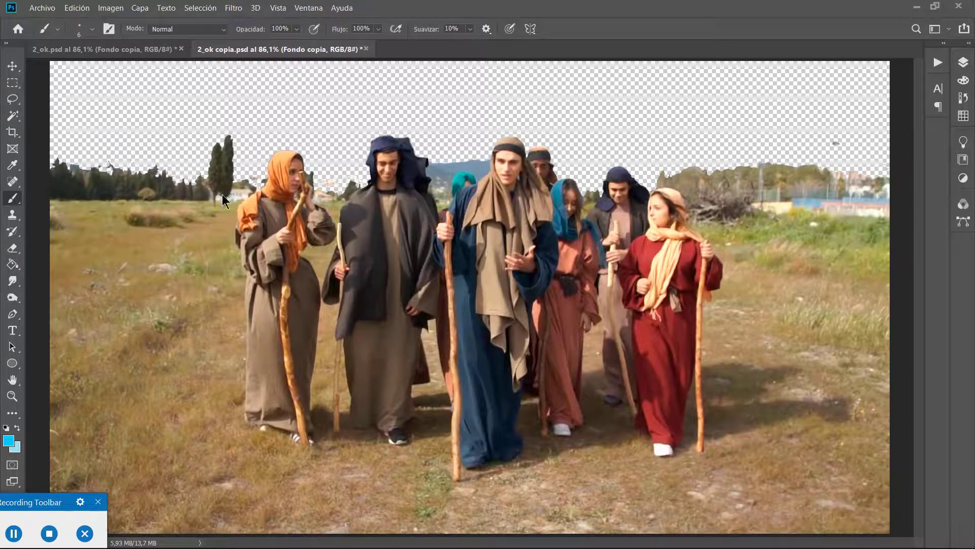
scroll(228, 195, "up", 5)
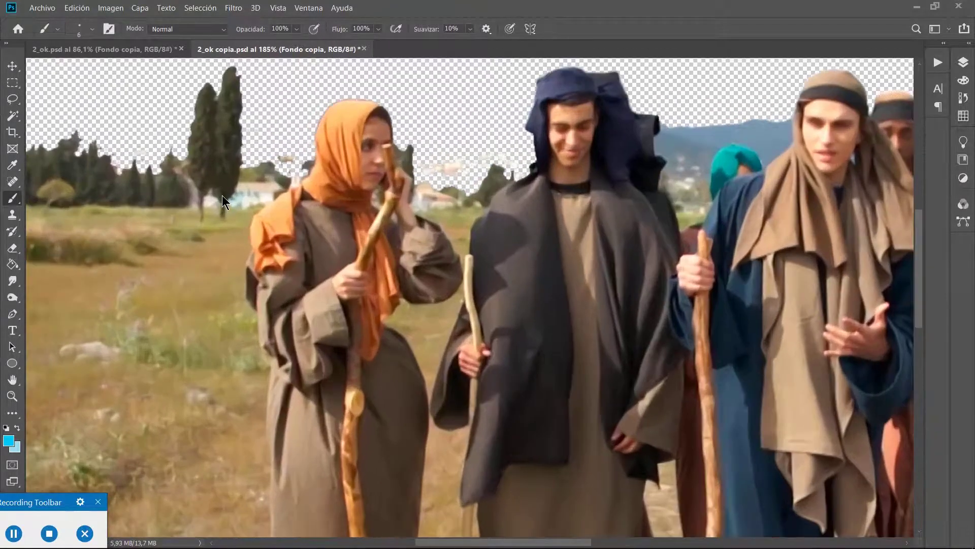
scroll(236, 175, "down", 3)
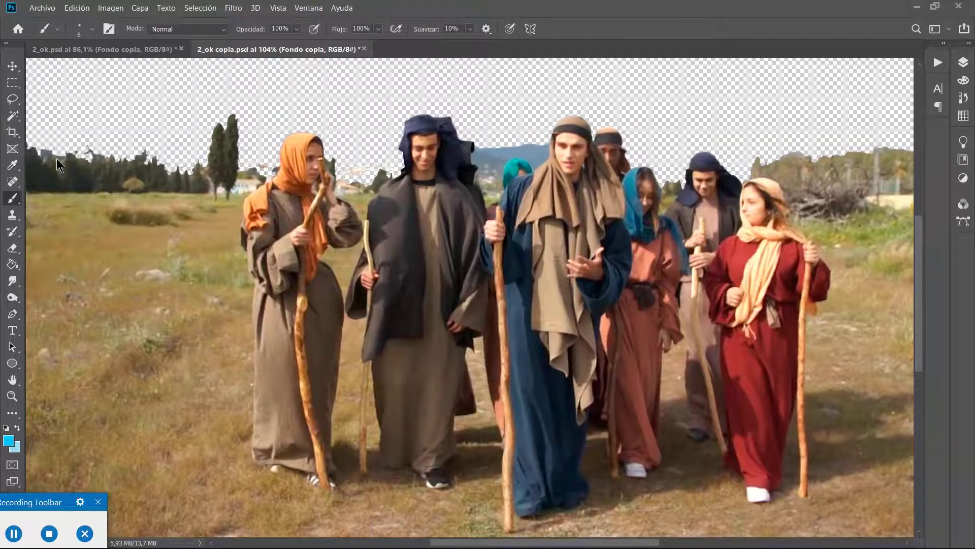
scroll(48, 159, "up", 5)
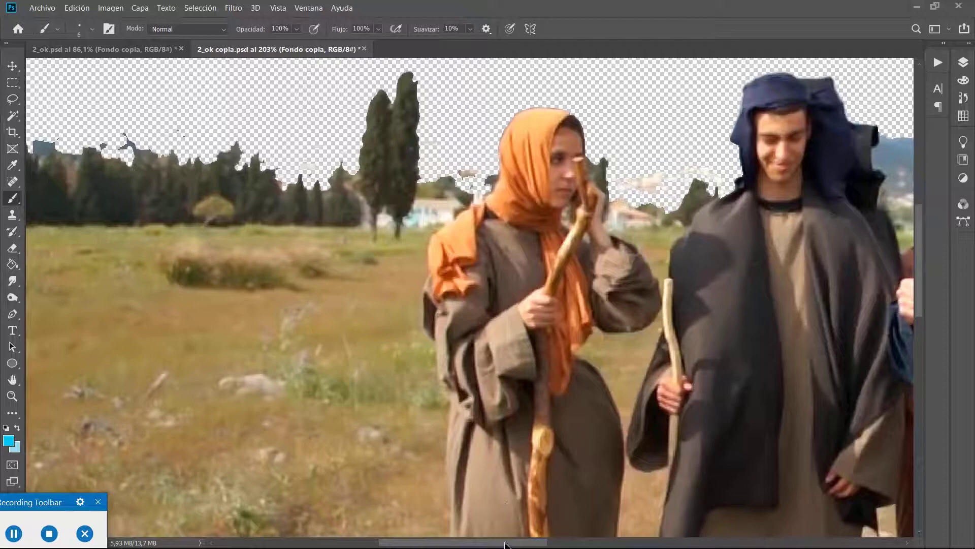
left_click_drag(508, 545, 625, 544)
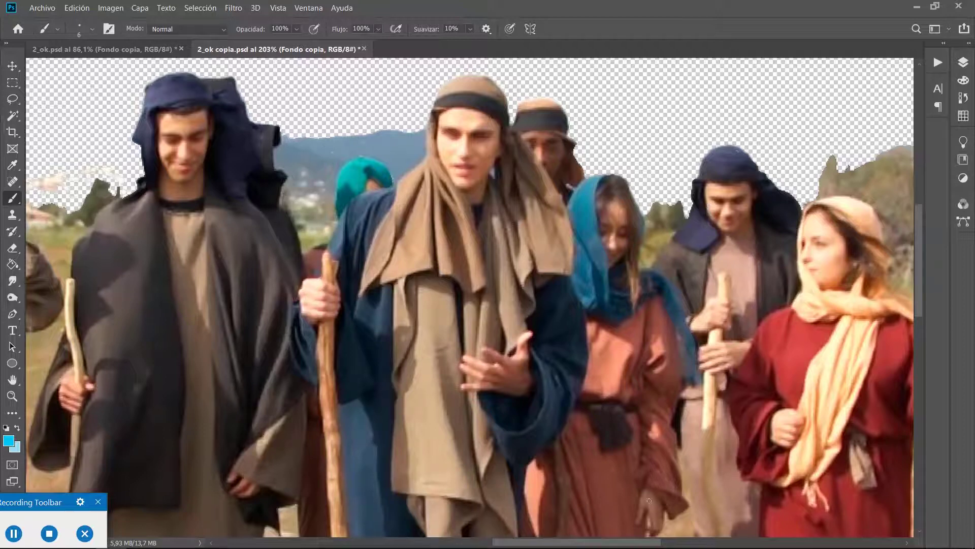
scroll(568, 301, "right", 5)
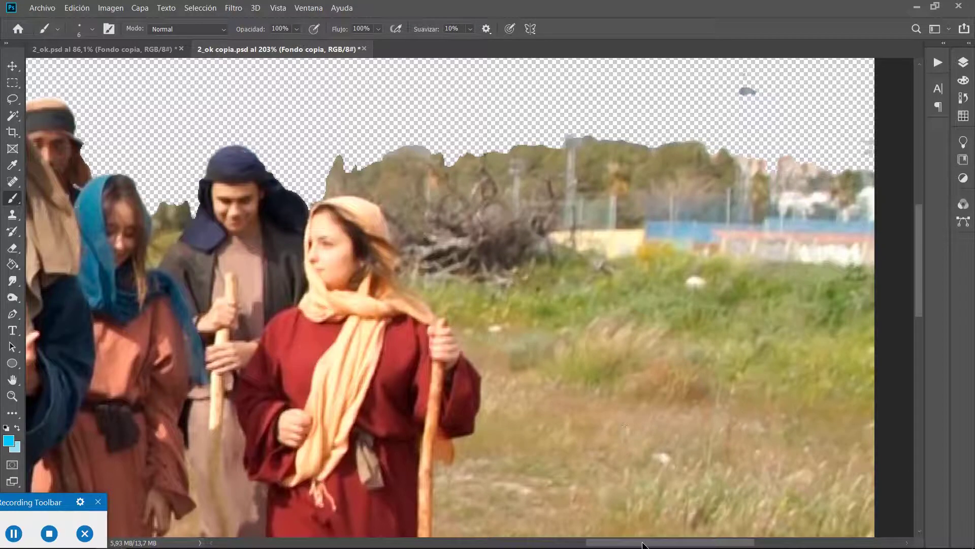
left_click_drag(642, 544, 651, 544)
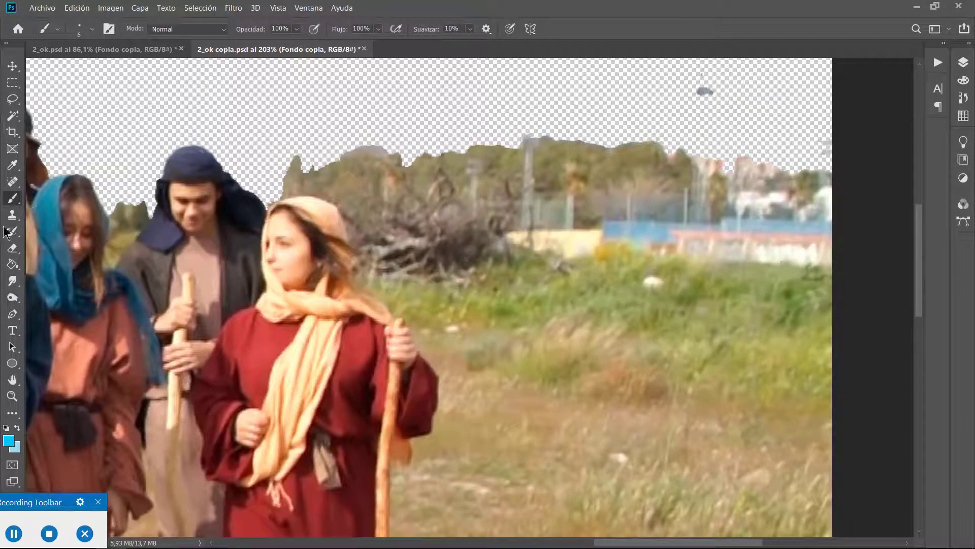
Try a freehand Lasso selection along the woman's peach headscarf and the shrubs beside her, and clear it
left_click(13, 100)
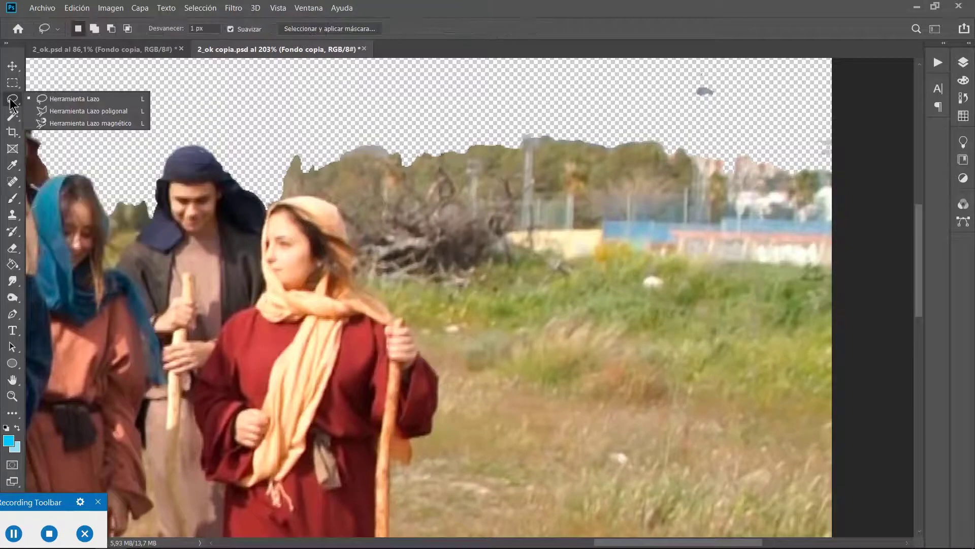
left_click(75, 98)
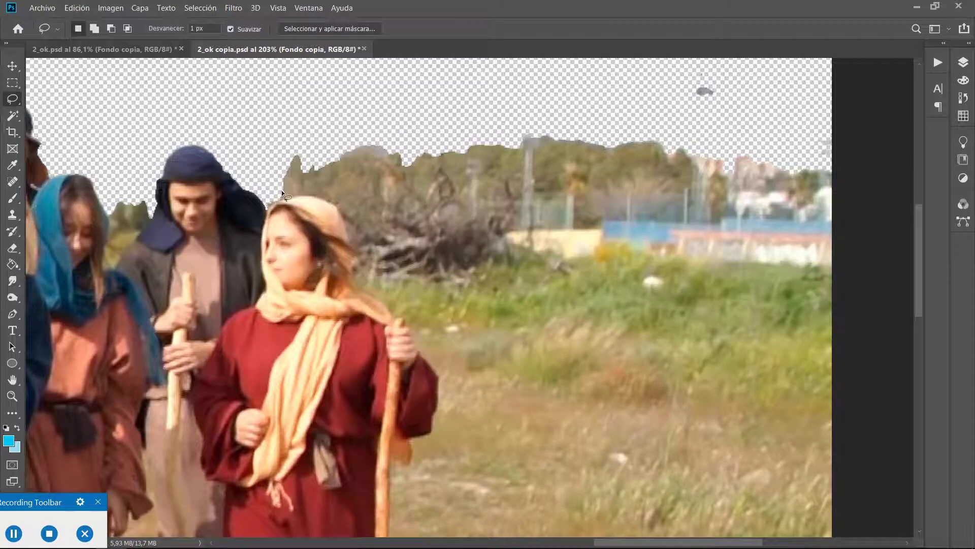
scroll(285, 190, "up", 6)
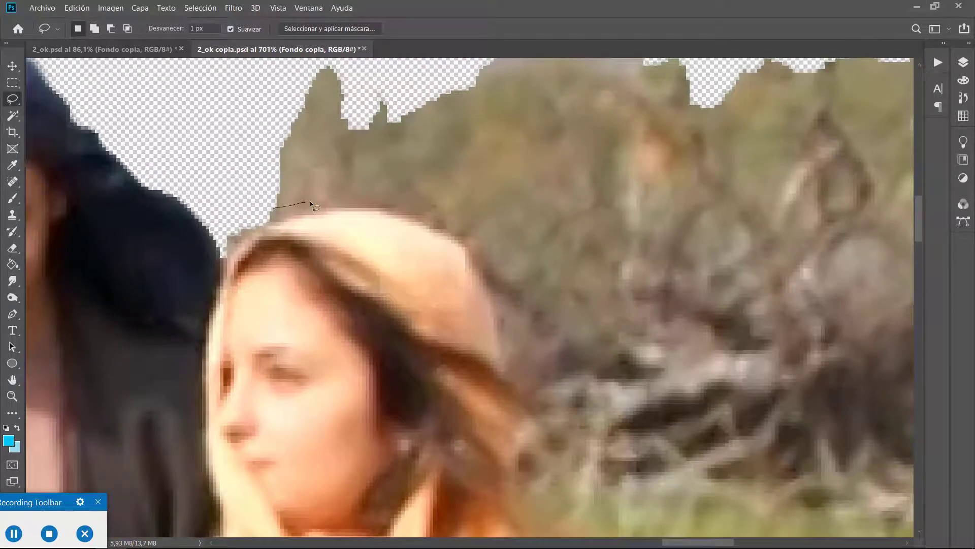
mouse_move(415, 202)
left_mouse_down()
mouse_move(450, 215)
mouse_move(492, 258)
left_mouse_up()
mouse_move(502, 294)
left_mouse_down()
mouse_move(522, 355)
mouse_move(576, 414)
mouse_move(580, 488)
mouse_move(609, 496)
left_mouse_up()
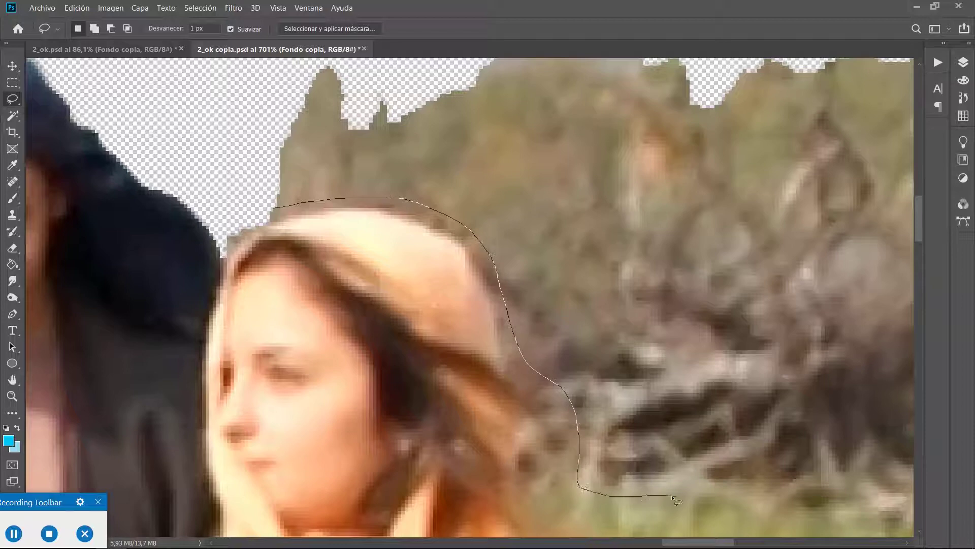
mouse_move(852, 496)
left_mouse_down()
mouse_move(974, 489)
mouse_move(906, 502)
mouse_move(973, 498)
mouse_move(832, 502)
left_mouse_up()
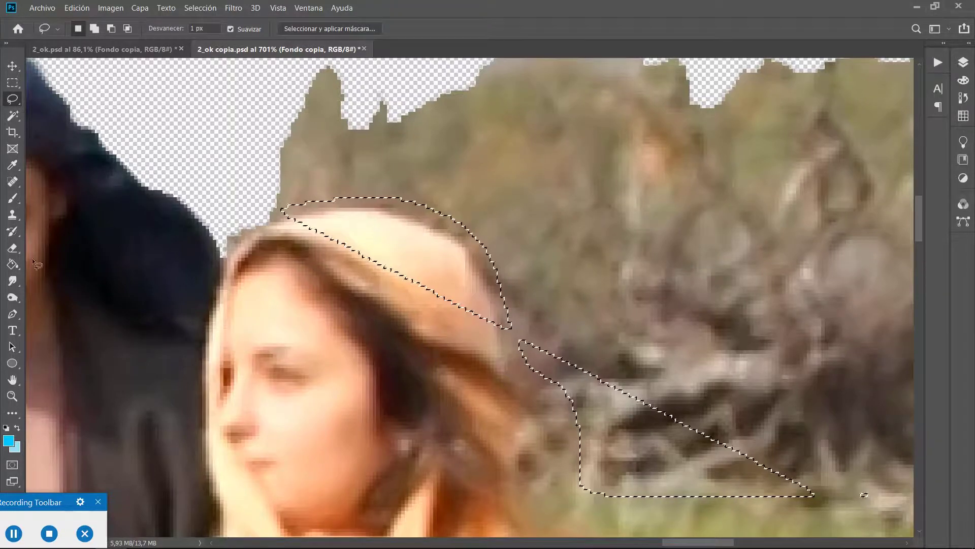
scroll(421, 262, "down", 8)
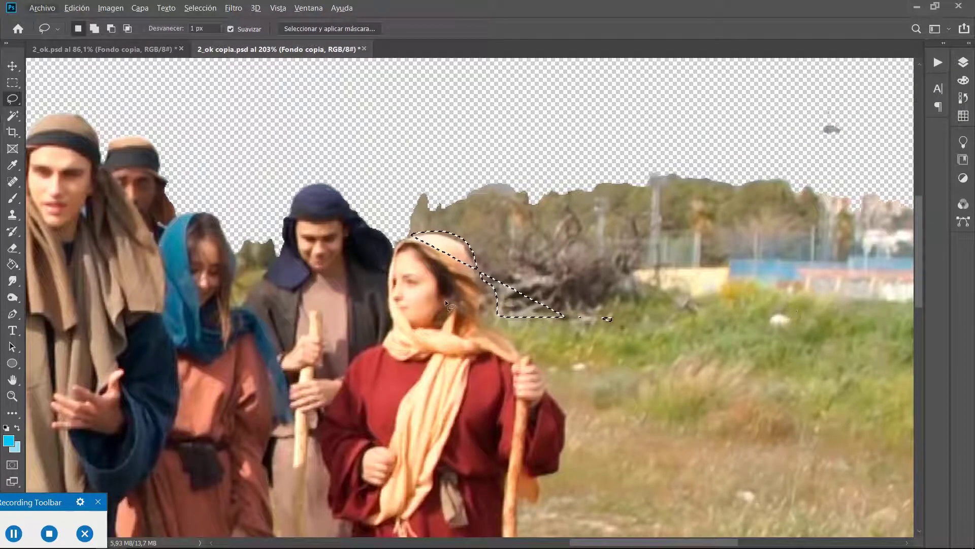
left_click(430, 224)
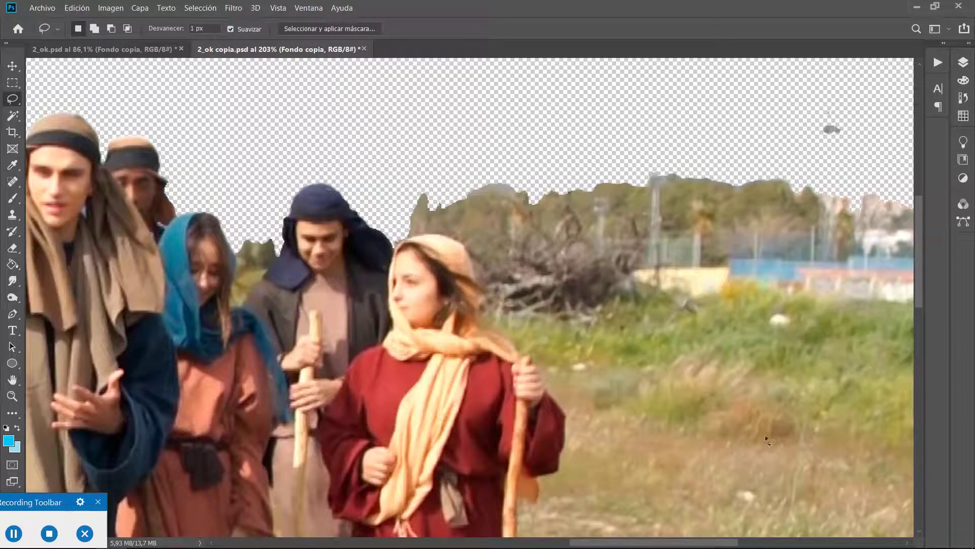
Lasso and delete the trees, dry brush and buildings from the woman's peach headscarf to the image's right edge
mouse_move(720, 543)
left_mouse_down()
mouse_move(748, 543)
mouse_move(733, 544)
left_mouse_up()
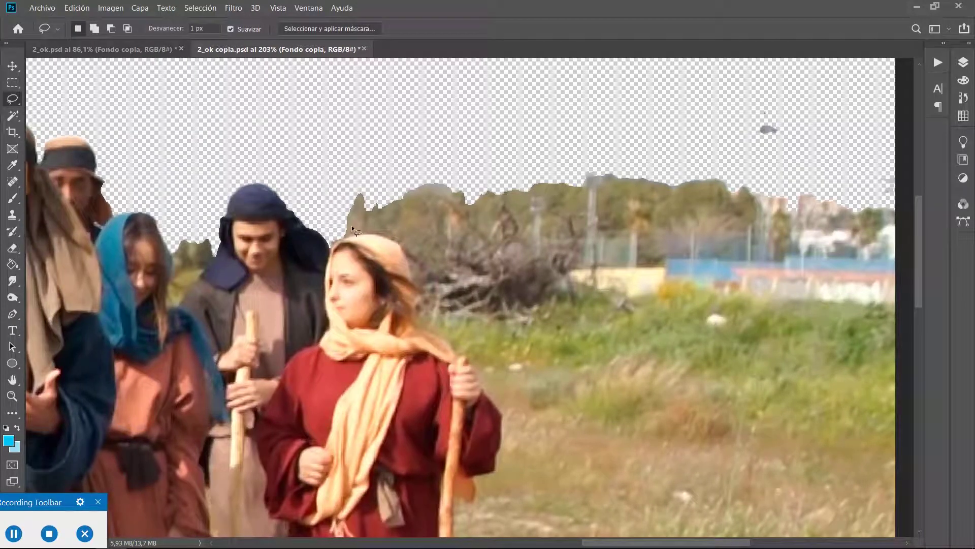
left_click_drag(342, 233, 400, 236)
mouse_move(430, 285)
left_mouse_down()
mouse_move(435, 312)
mouse_move(486, 316)
left_mouse_up()
mouse_move(623, 302)
left_mouse_down()
mouse_move(685, 274)
mouse_move(756, 294)
mouse_move(897, 299)
mouse_move(905, 272)
left_mouse_up()
left_click_drag(911, 227, 914, 164)
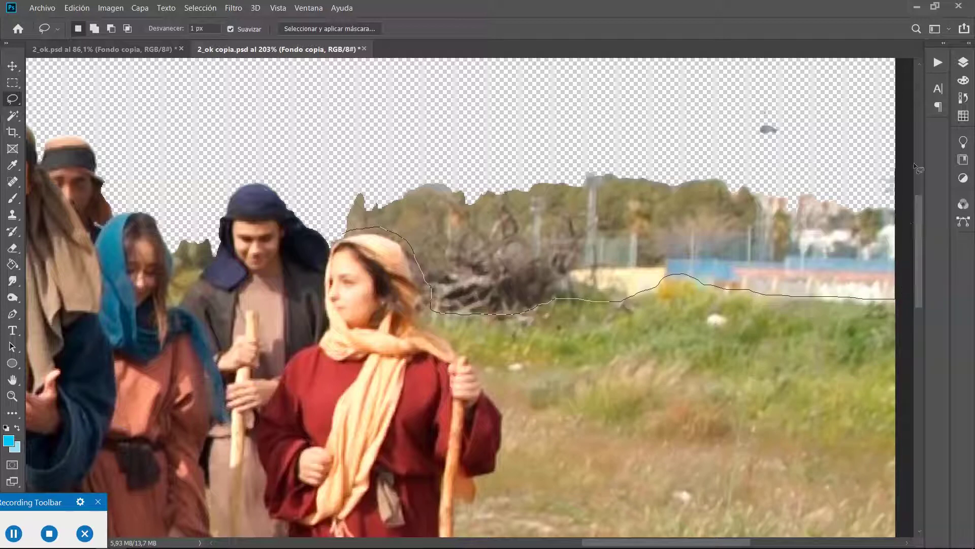
left_click_drag(906, 107, 820, 83)
mouse_move(696, 95)
left_mouse_down()
mouse_move(456, 111)
mouse_move(392, 126)
mouse_move(360, 150)
left_mouse_up()
left_click_drag(340, 225, 344, 231)
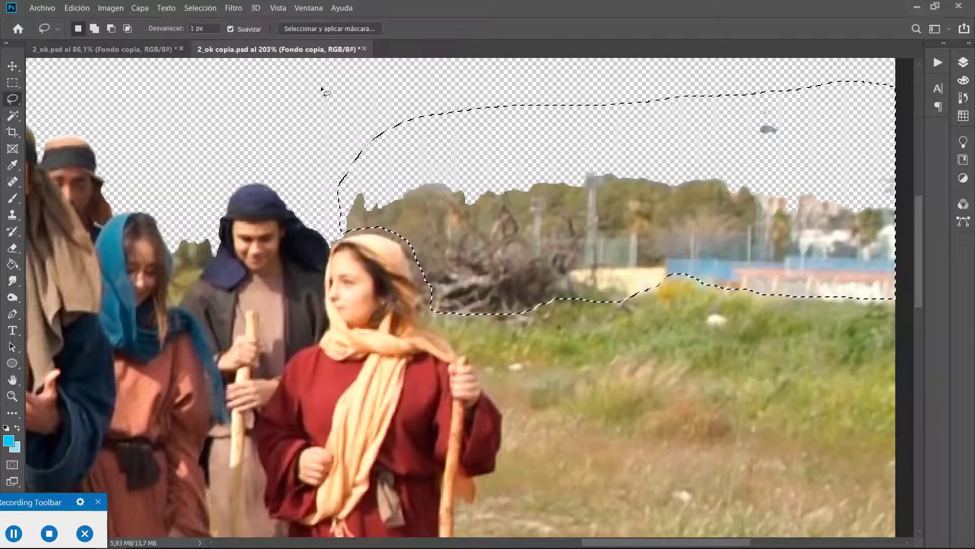
key("Delete")
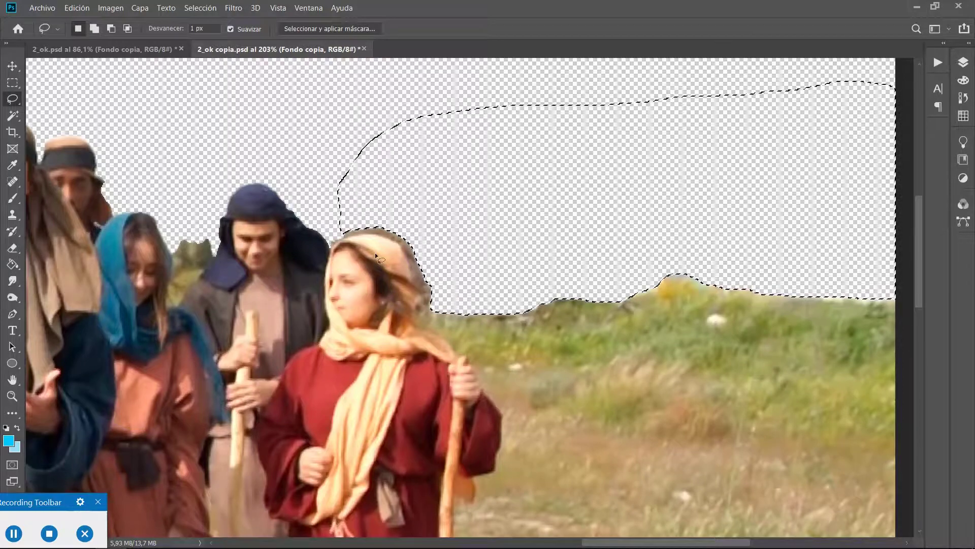
Lasso and delete the dark tree patch between the woman in the teal headscarf and the man in the navy headdress
scroll(145, 236, "up", 1)
scroll(145, 236, "up", 8)
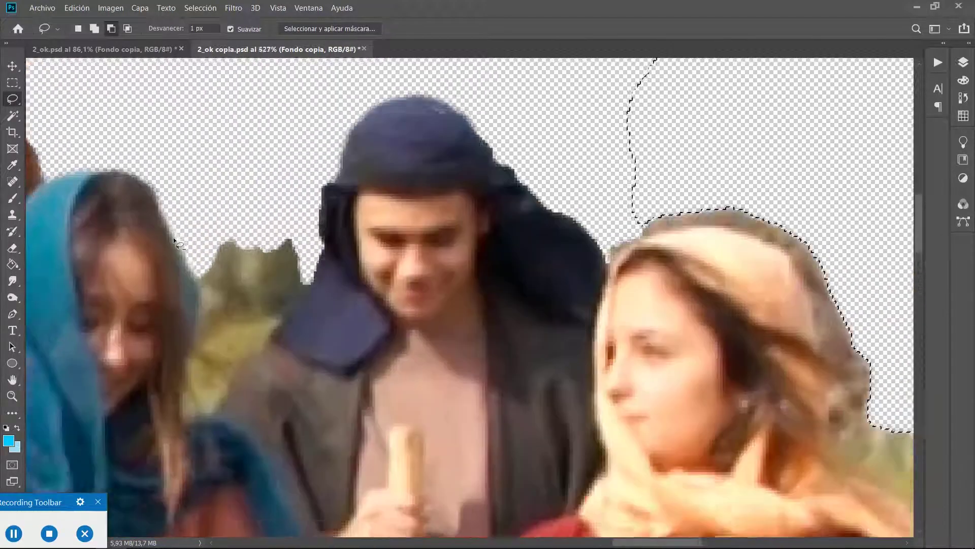
left_click(682, 192)
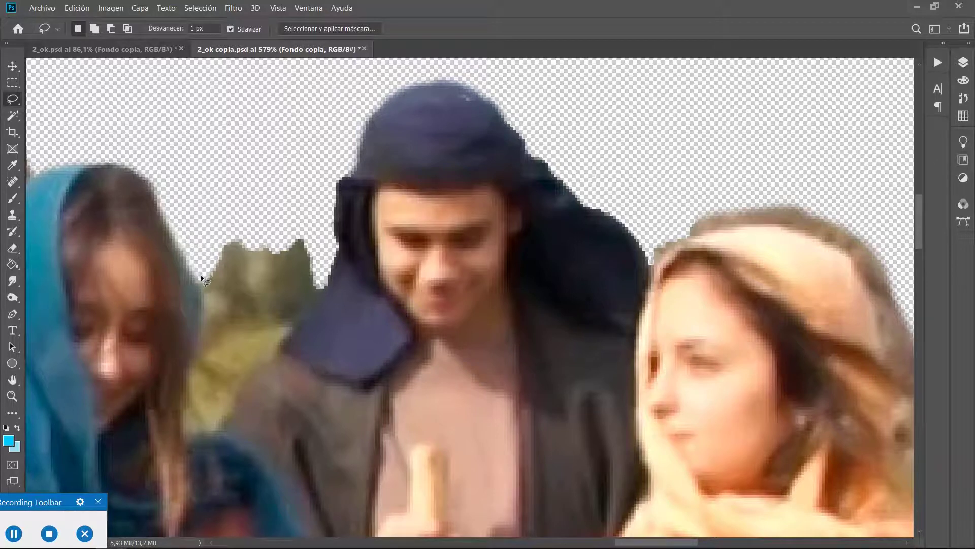
left_click_drag(203, 282, 206, 342)
mouse_move(266, 328)
left_mouse_down()
mouse_move(322, 274)
mouse_move(315, 230)
mouse_move(279, 215)
mouse_move(230, 219)
left_mouse_up()
left_click_drag(202, 249, 203, 281)
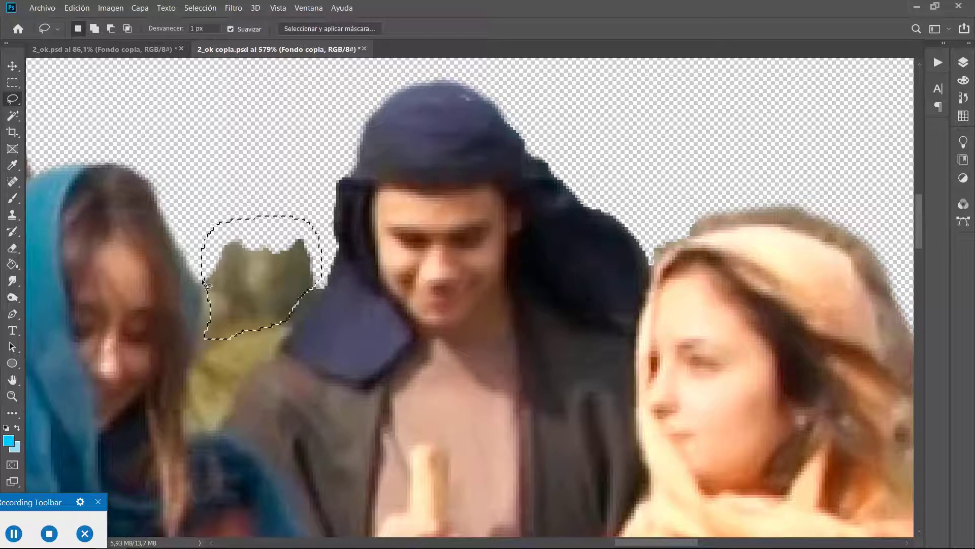
key("Delete")
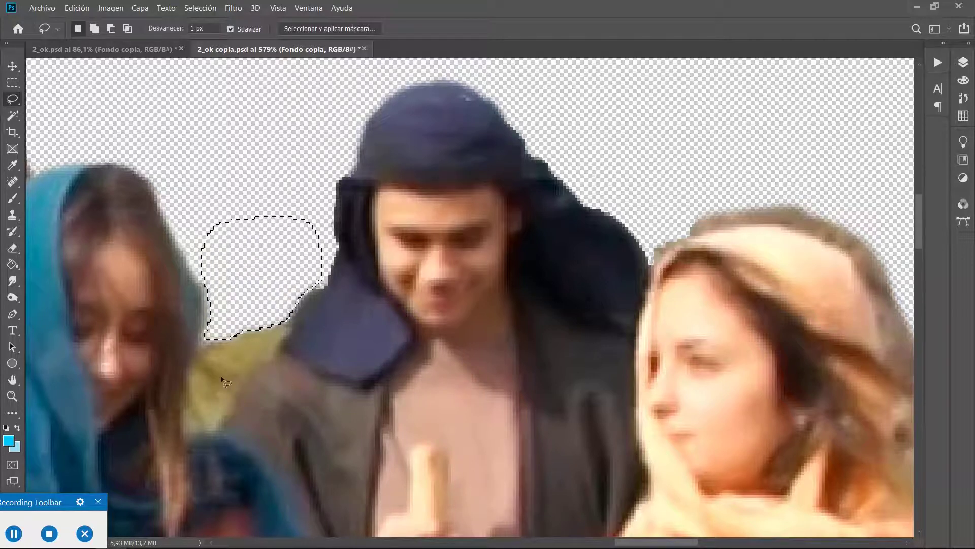
Lasso and delete the mountains and town between the dark-robed man and the central man, following the turquoise headscarf, and deselect
scroll(114, 353, "down", 4)
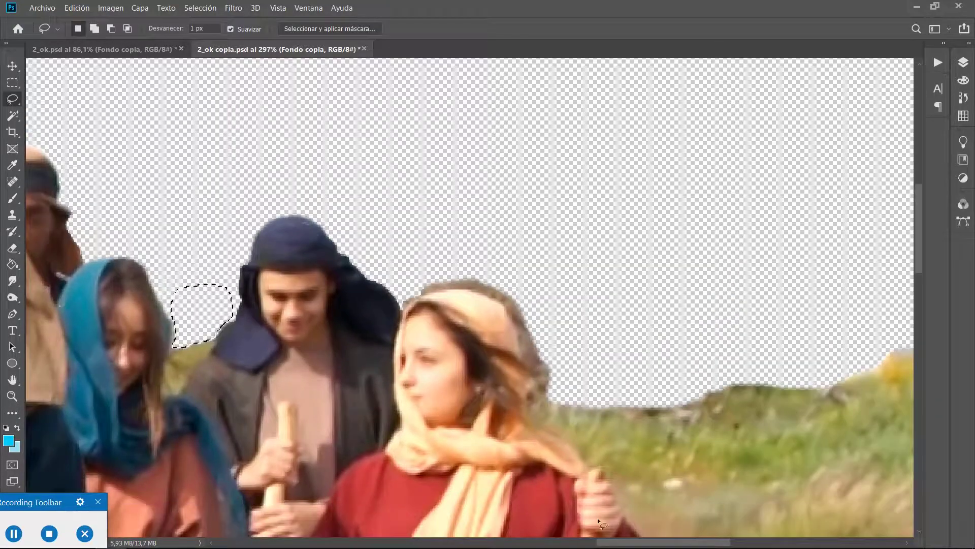
left_click_drag(617, 542, 509, 537)
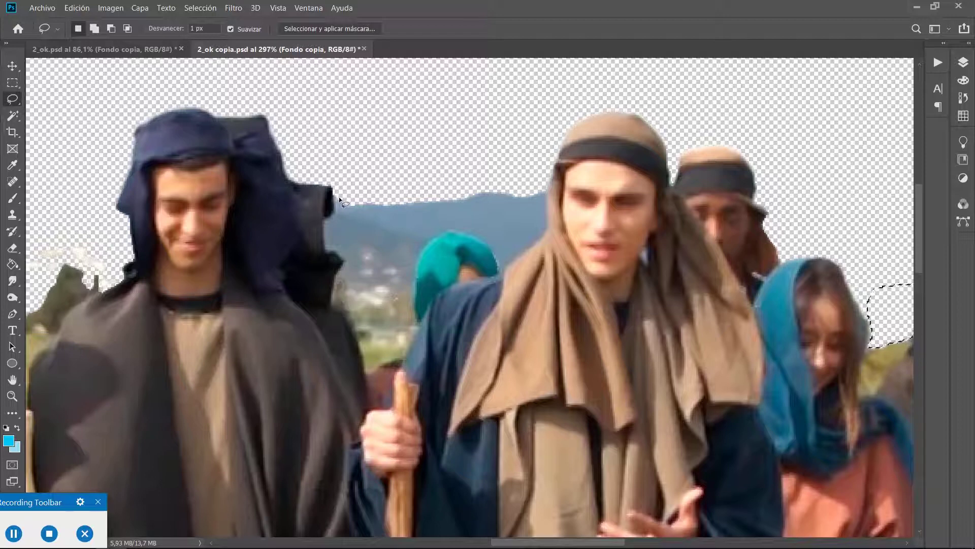
key("ctrl+d")
mouse_move(336, 194)
left_mouse_down()
mouse_move(328, 243)
mouse_move(351, 260)
mouse_move(338, 295)
mouse_move(363, 338)
mouse_move(403, 343)
mouse_move(414, 330)
mouse_move(408, 276)
left_mouse_up()
left_click_drag(421, 240, 462, 221)
left_click_drag(500, 253, 525, 248)
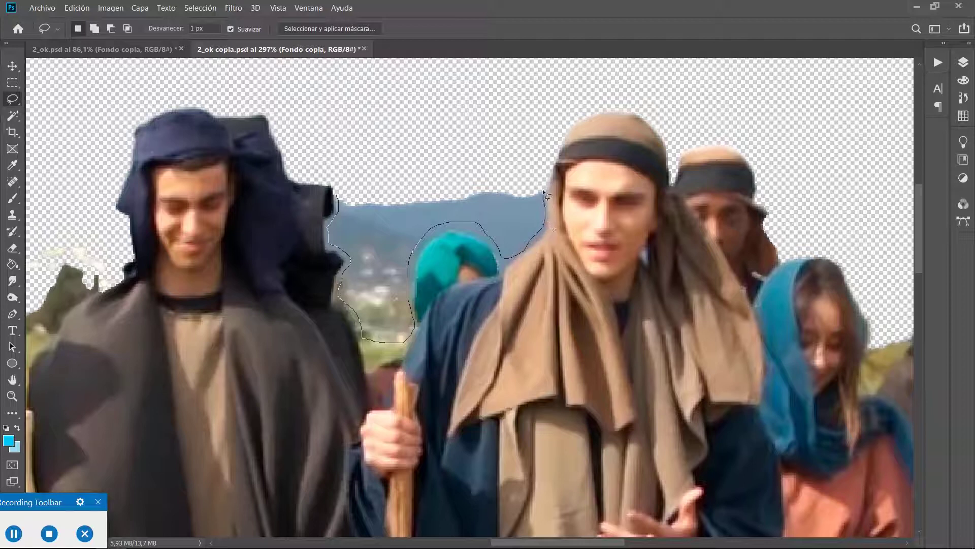
left_click_drag(540, 181, 466, 178)
left_click_drag(340, 183, 339, 193)
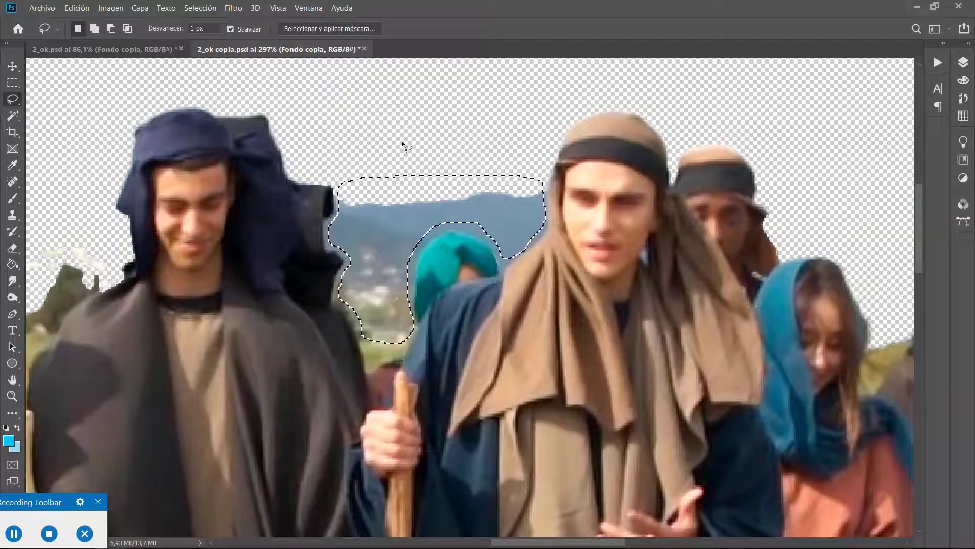
key("Delete")
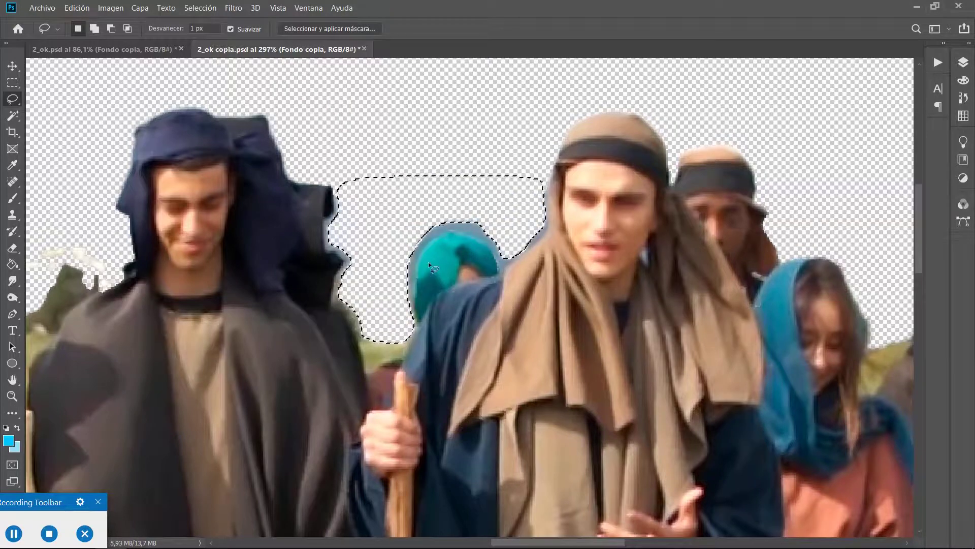
key("ctrl+d")
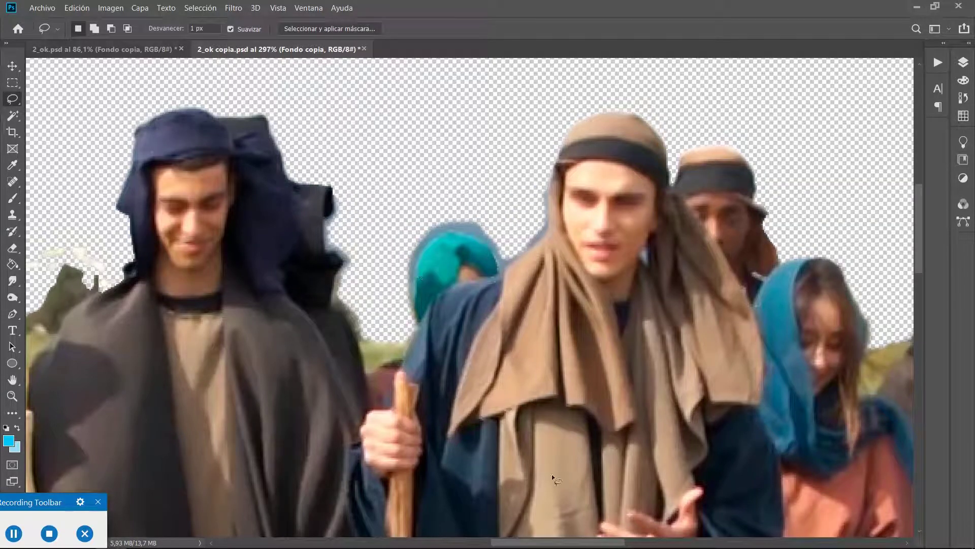
Lasso and delete the houses, trees and cloud remnants between the orange-scarfed woman and the dark-robed man
scroll(575, 526, "left", 10)
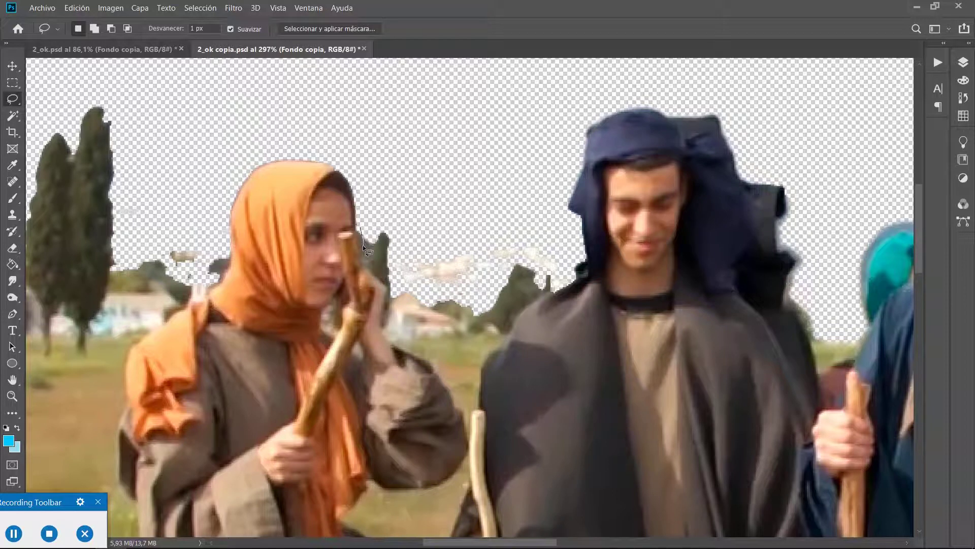
left_click_drag(362, 245, 365, 255)
mouse_move(390, 309)
left_mouse_down()
mouse_move(389, 327)
mouse_move(419, 335)
mouse_move(481, 333)
left_mouse_up()
left_click_drag(532, 299, 545, 292)
left_click_drag(489, 219, 360, 225)
key("Delete")
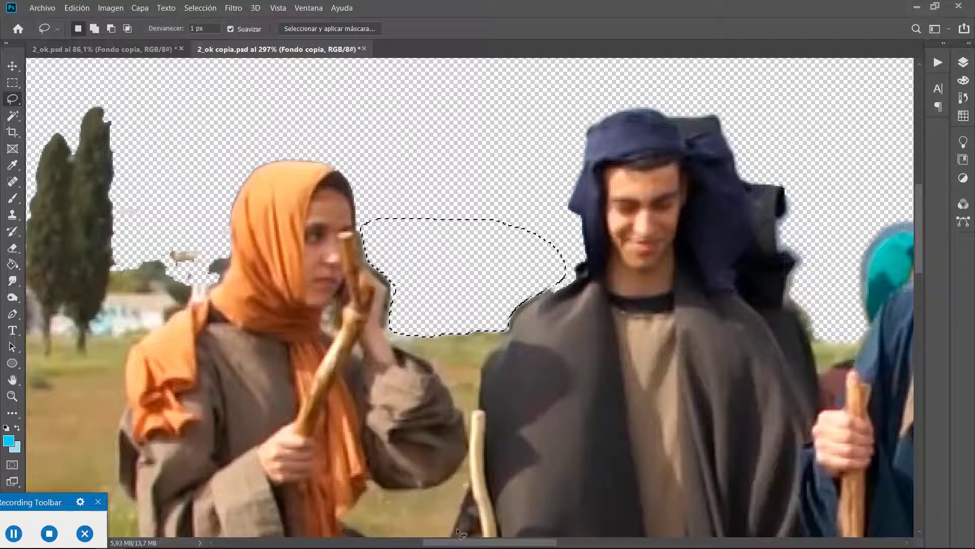
Delete the house and shrubs between the tall cypresses and the orange-scarfed woman, and lasso the pale gap between the cypress trunks
left_click_drag(460, 542, 418, 542)
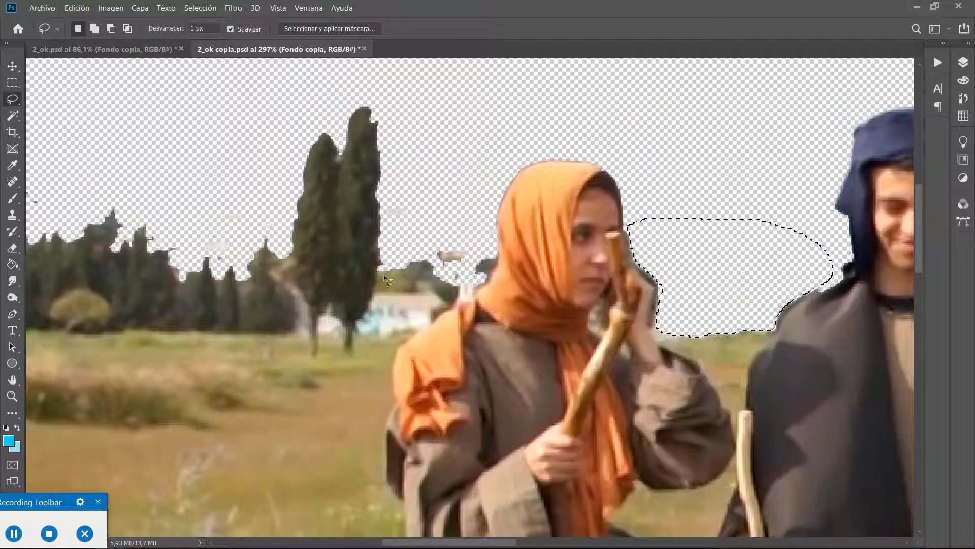
mouse_move(382, 200)
left_mouse_down()
mouse_move(384, 264)
mouse_move(360, 328)
mouse_move(406, 331)
mouse_move(487, 277)
mouse_move(492, 253)
mouse_move(459, 210)
mouse_move(385, 201)
left_mouse_up()
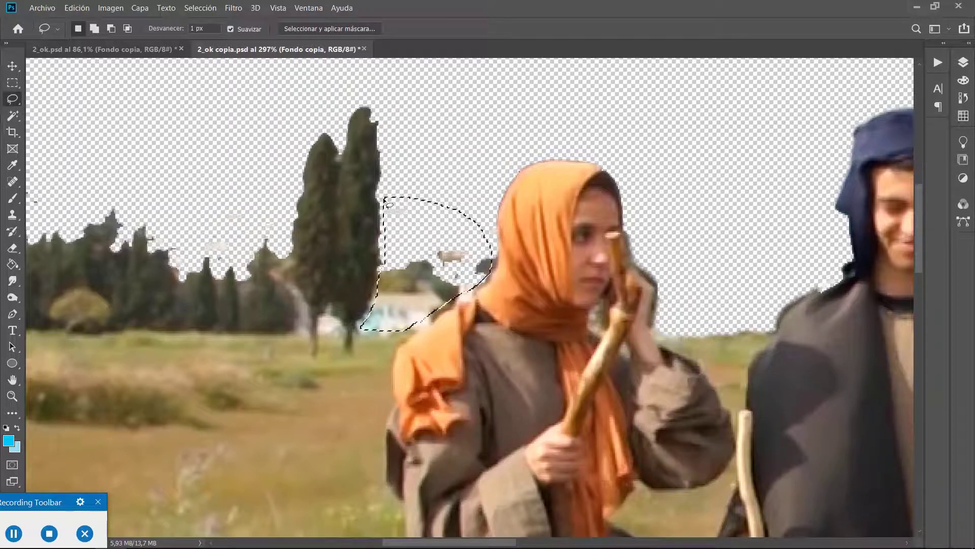
key("Delete")
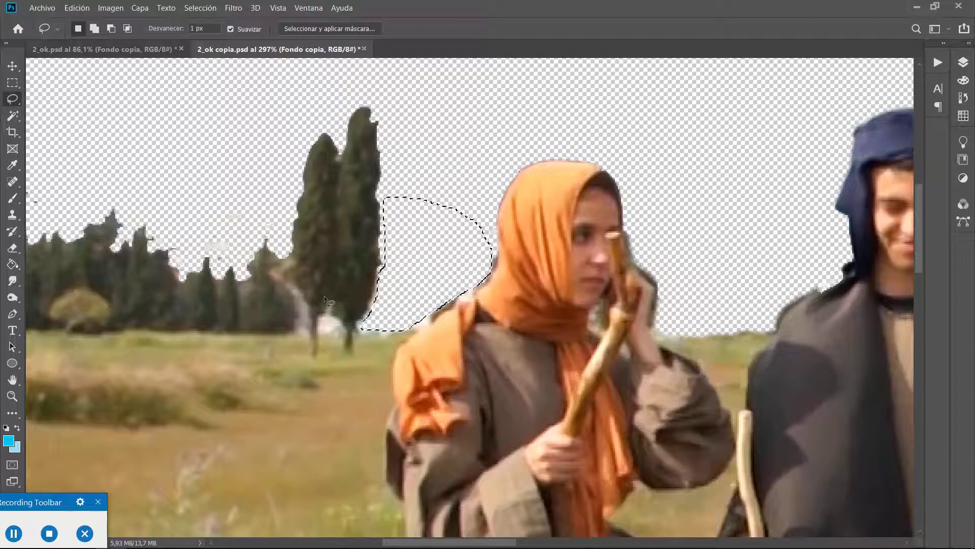
key("ctrl+d")
mouse_move(323, 320)
left_mouse_down()
mouse_move(322, 335)
mouse_move(345, 331)
mouse_move(322, 319)
left_mouse_up()
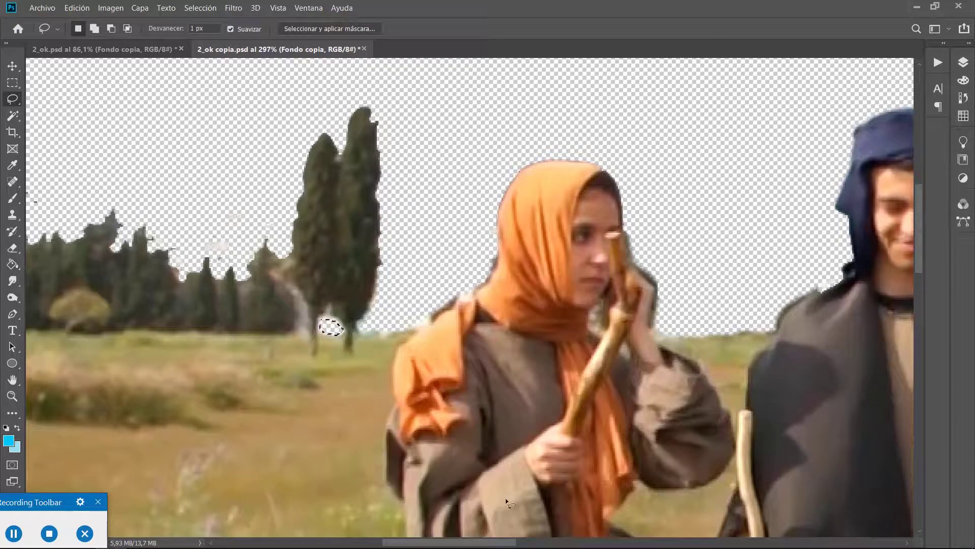
Delete the blue building and stray remnants above the tree line near the image's left edge, and deselect
left_click_drag(499, 542, 413, 544)
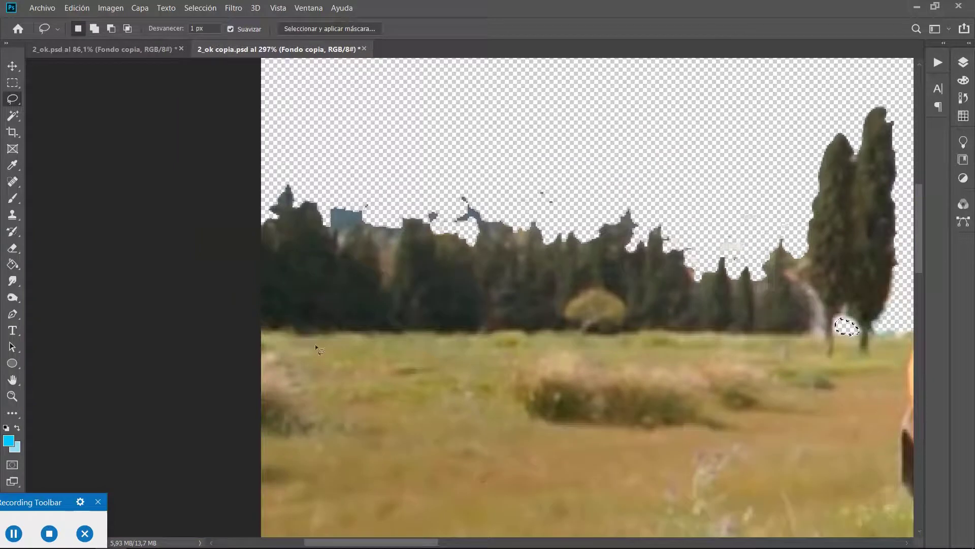
mouse_move(325, 202)
left_mouse_down()
mouse_move(324, 219)
mouse_move(340, 222)
mouse_move(343, 235)
mouse_move(366, 222)
mouse_move(375, 230)
mouse_move(389, 267)
mouse_move(401, 239)
mouse_move(391, 185)
mouse_move(325, 202)
left_mouse_up()
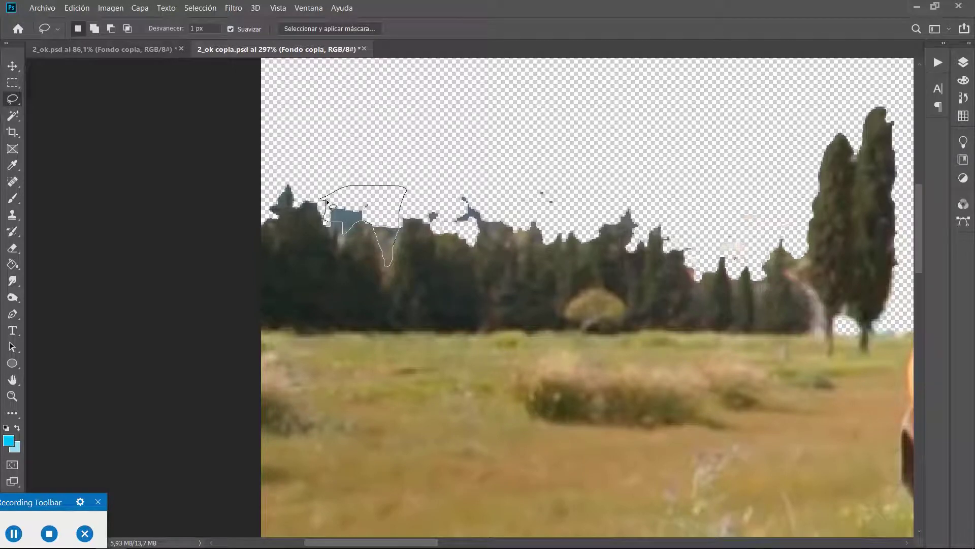
key("Delete")
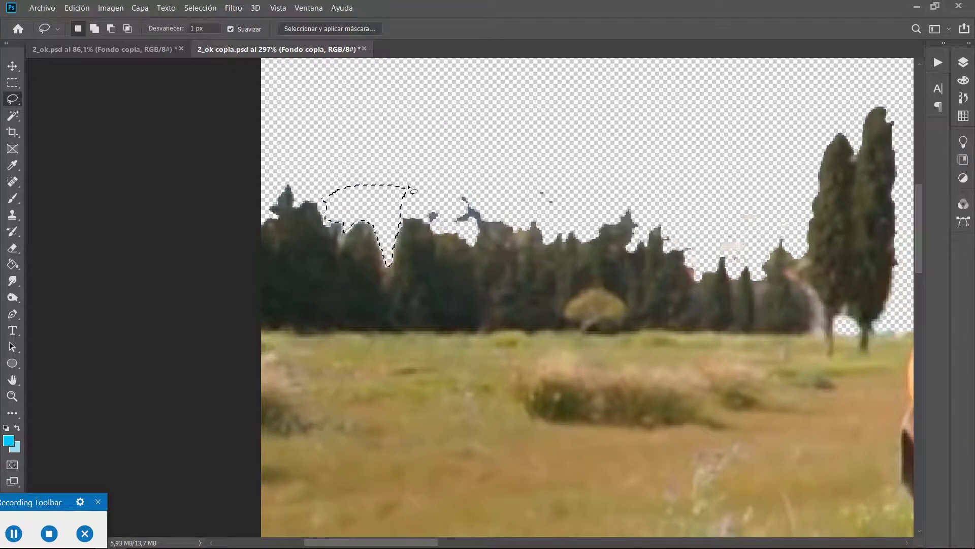
mouse_move(424, 193)
left_mouse_down()
mouse_move(433, 226)
mouse_move(474, 228)
mouse_move(497, 206)
mouse_move(561, 203)
mouse_move(516, 174)
mouse_move(422, 195)
left_mouse_up()
key("Delete")
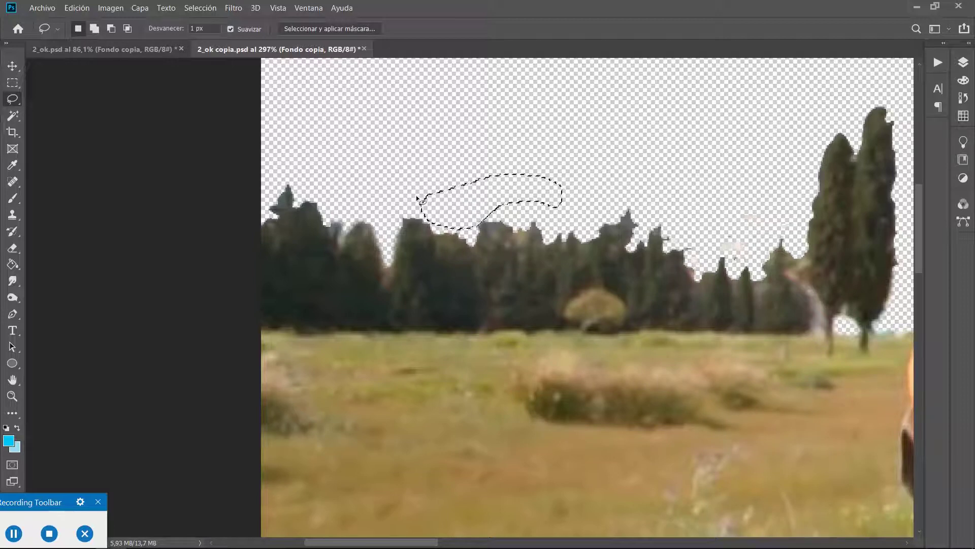
key("ctrl+d")
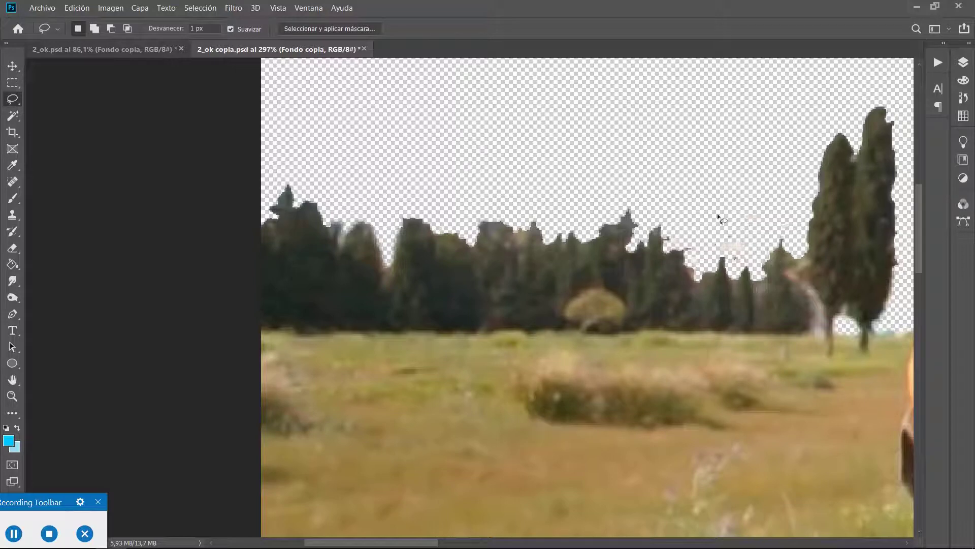
left_click_drag(711, 235, 718, 176)
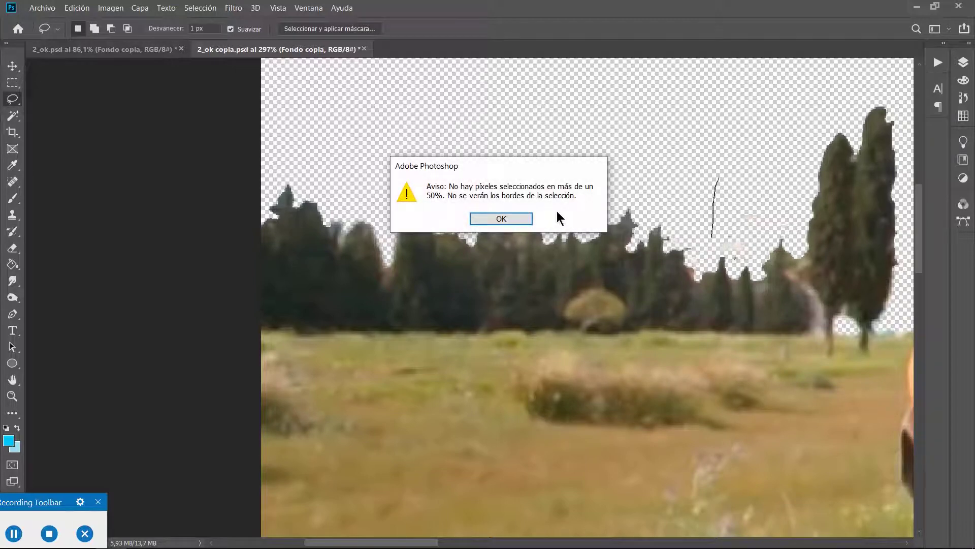
left_click(522, 217)
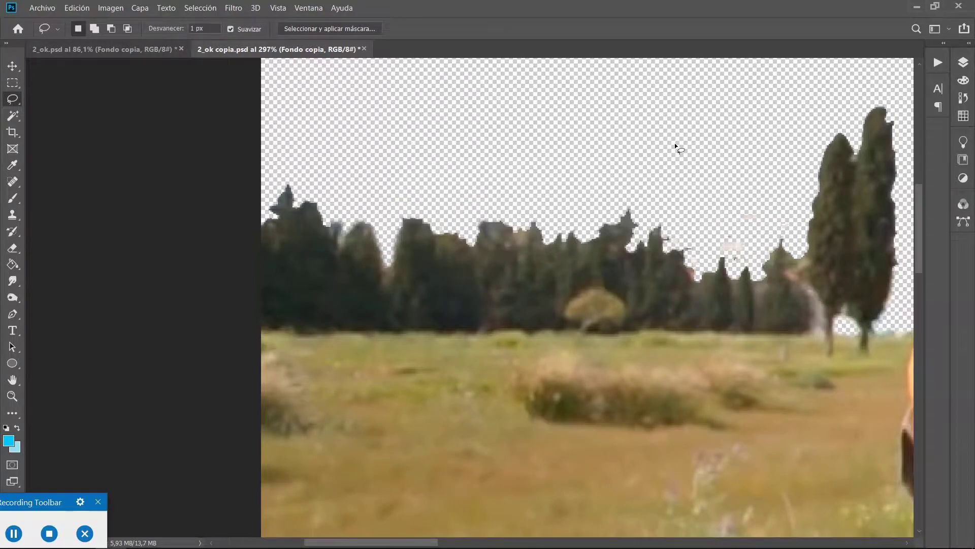
Add a new empty layer and place it between the Fondo copia and Fondo layers
key("ctrl+0")
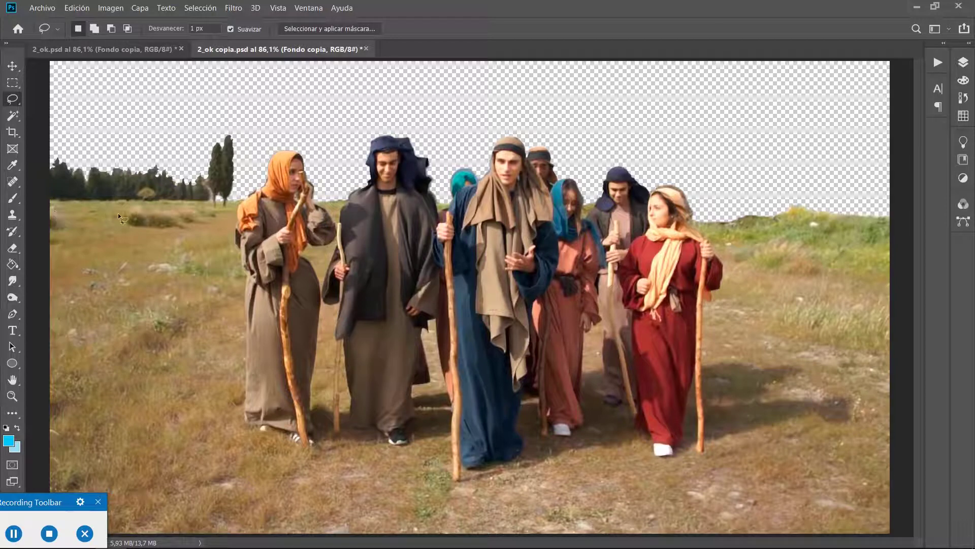
left_click(963, 63)
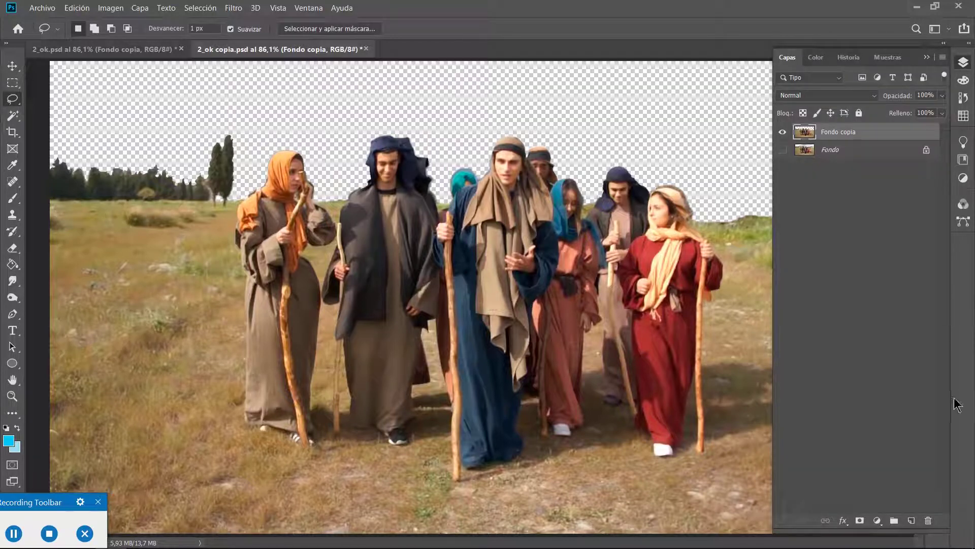
left_click(912, 520)
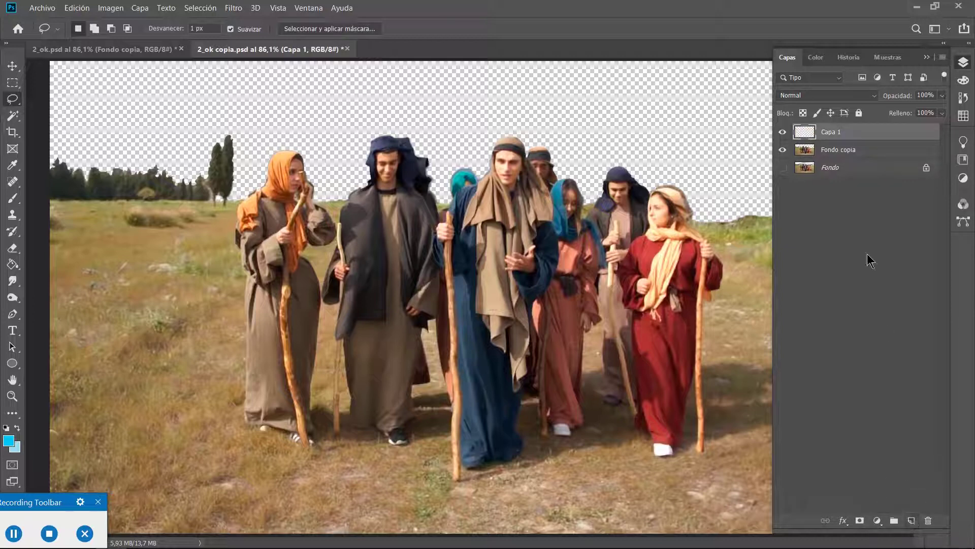
left_click_drag(827, 134, 826, 158)
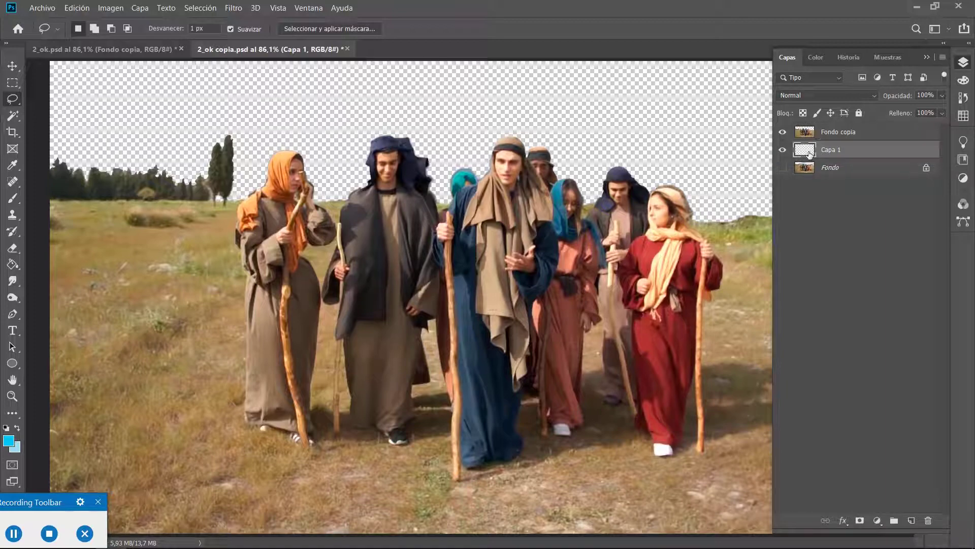
Hide the Fondo copia layer and ready the Paint Bucket tool with the bright blue foreground colour 55c5f7
left_click(782, 132)
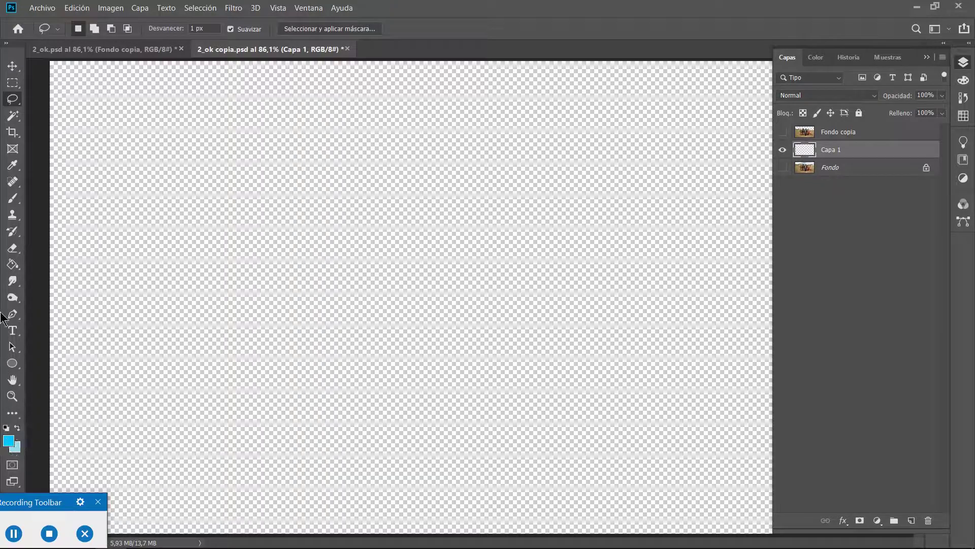
left_click(13, 264)
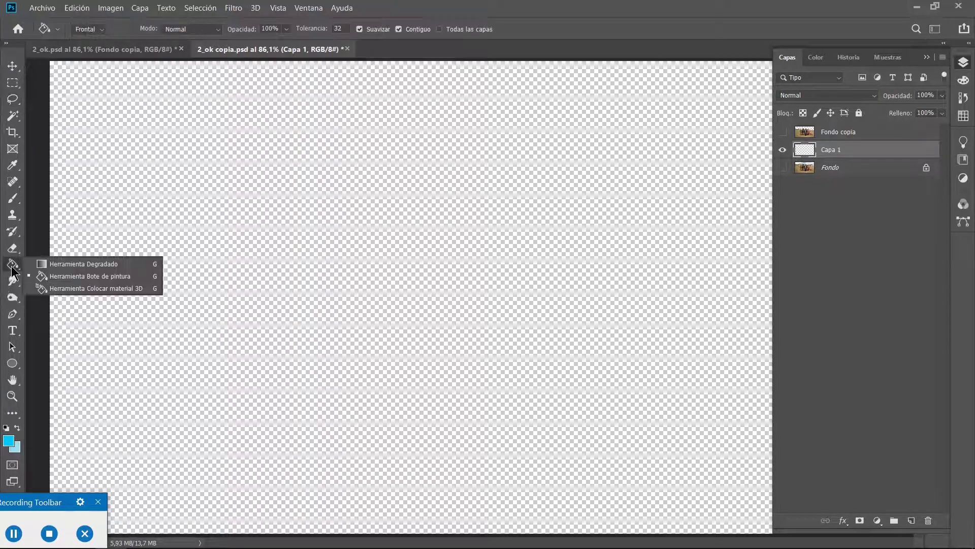
left_click(48, 275)
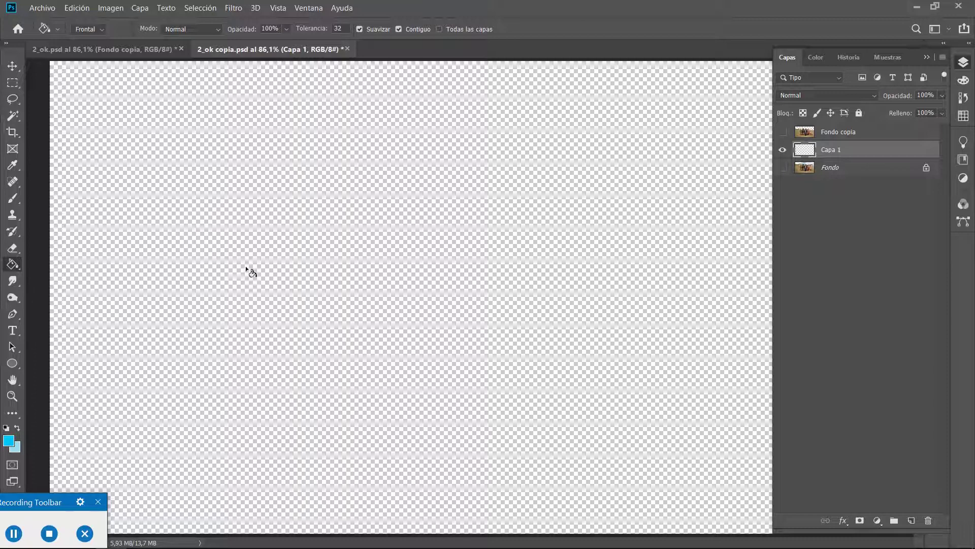
right_click(11, 269)
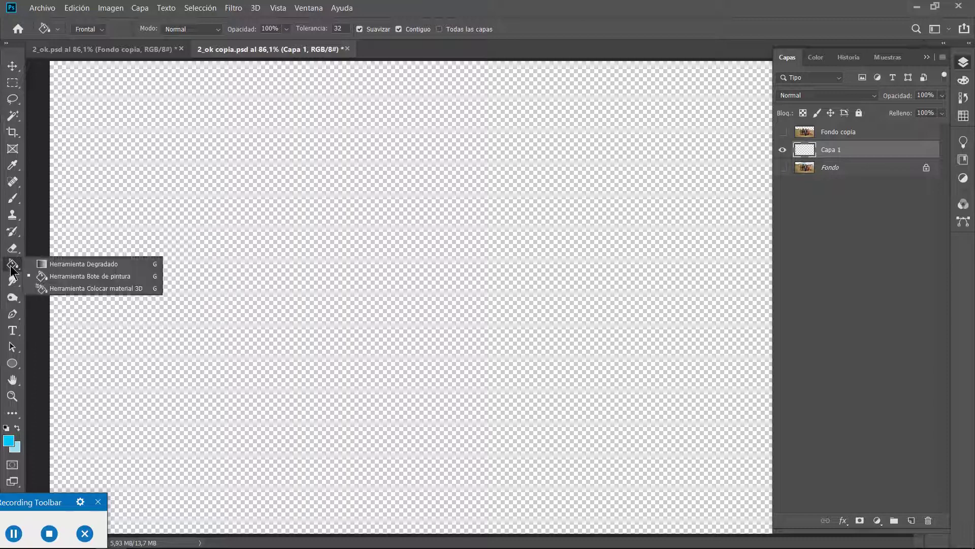
left_click(46, 277)
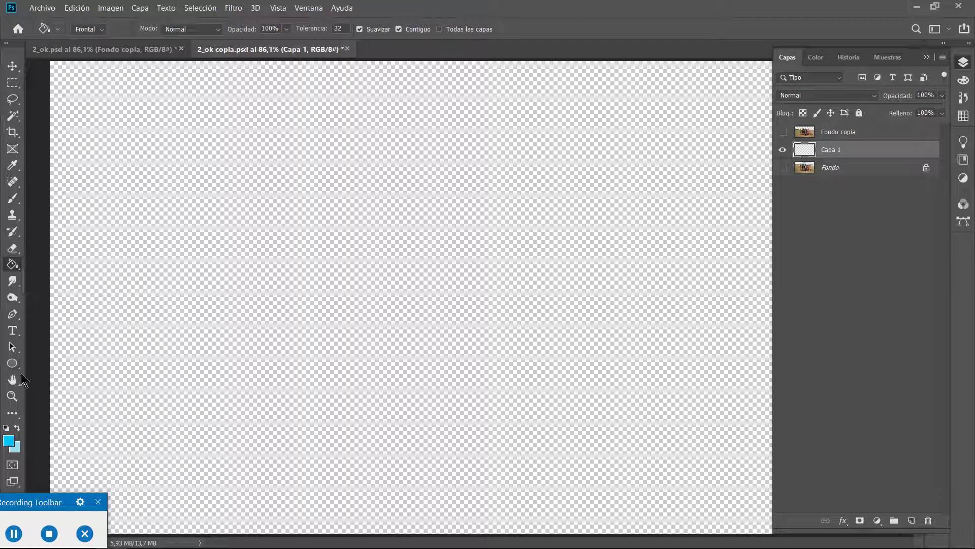
left_click(8, 440)
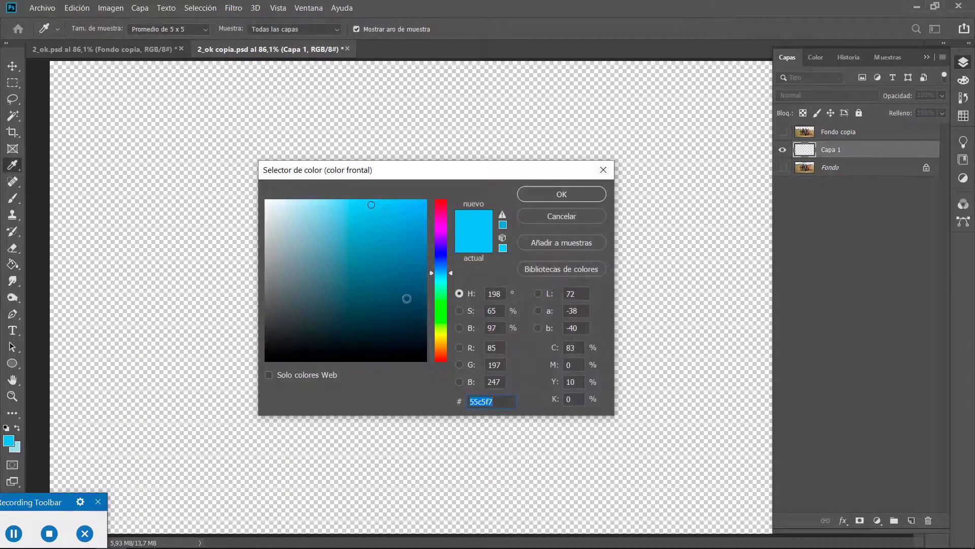
left_click(541, 197)
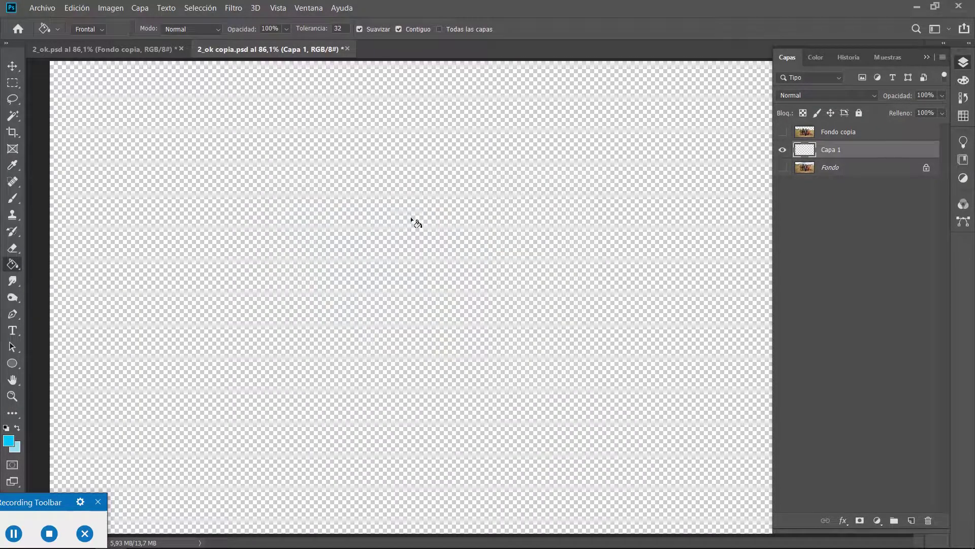
right_click(453, 246)
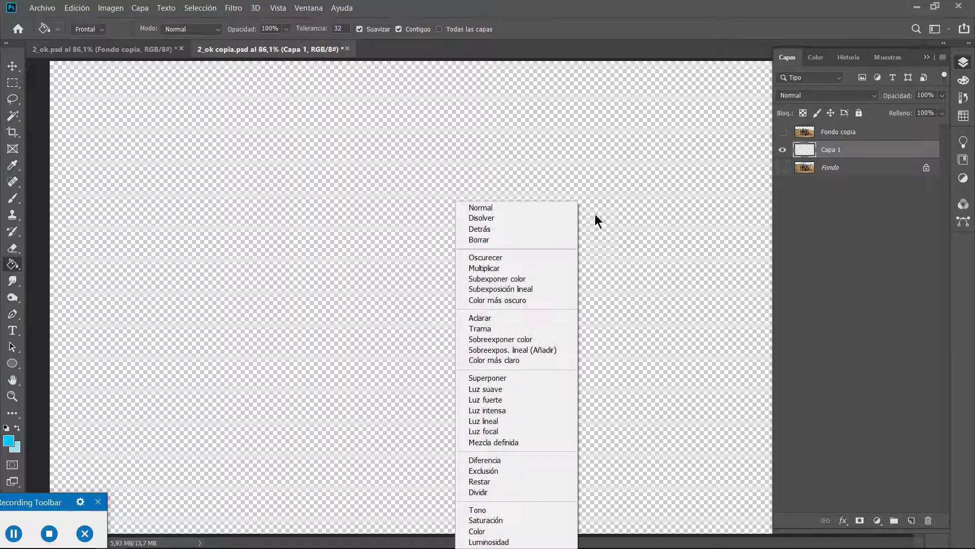
left_click(647, 223)
right_click(647, 224)
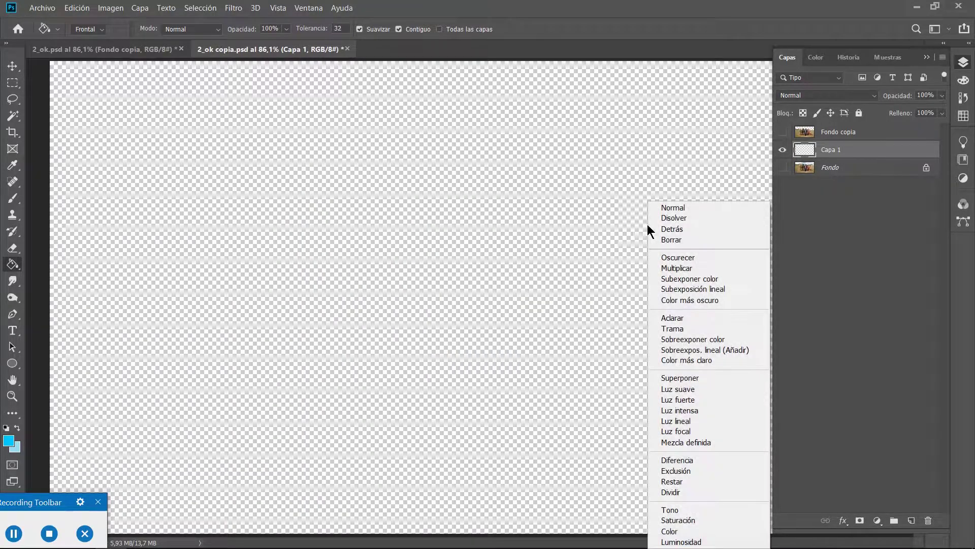
left_click(616, 230)
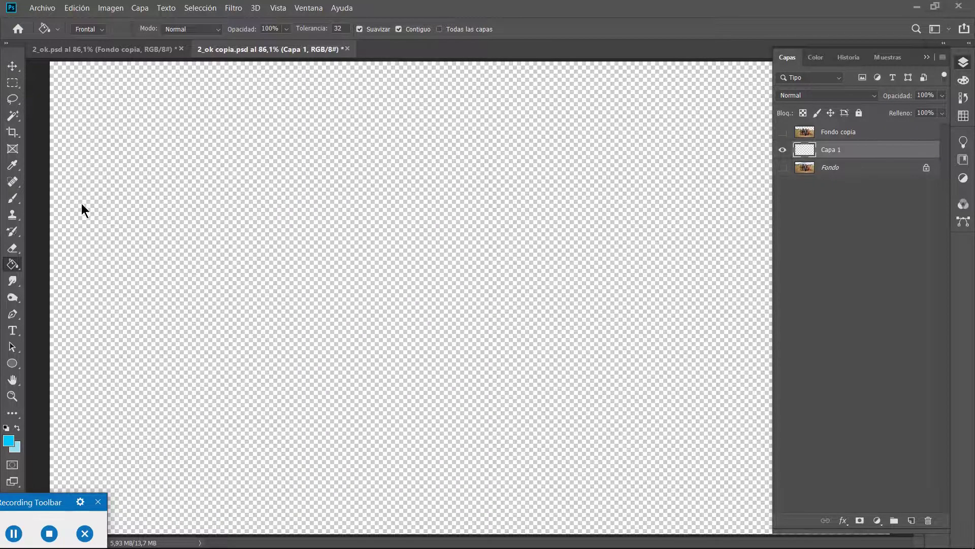
left_click(13, 99)
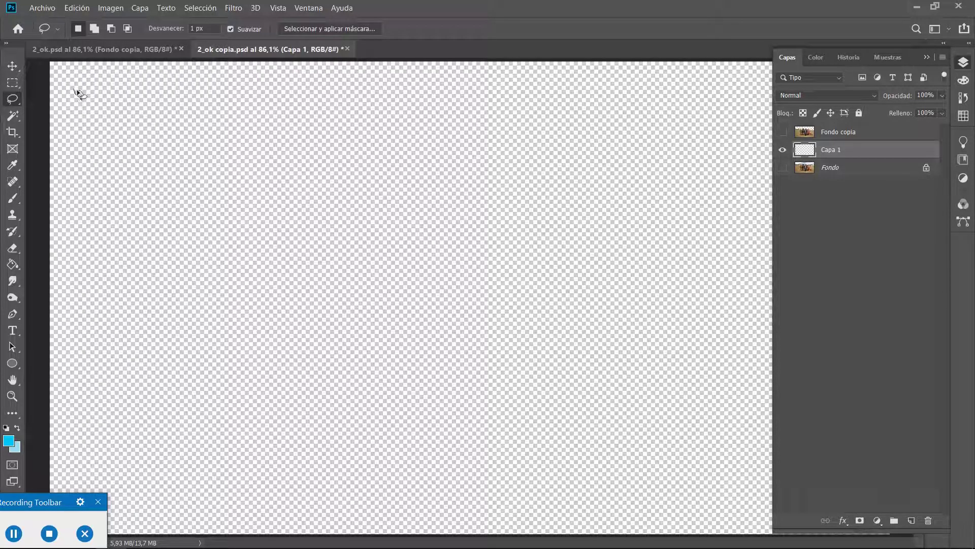
left_click_drag(74, 90, 77, 91)
left_click(13, 264)
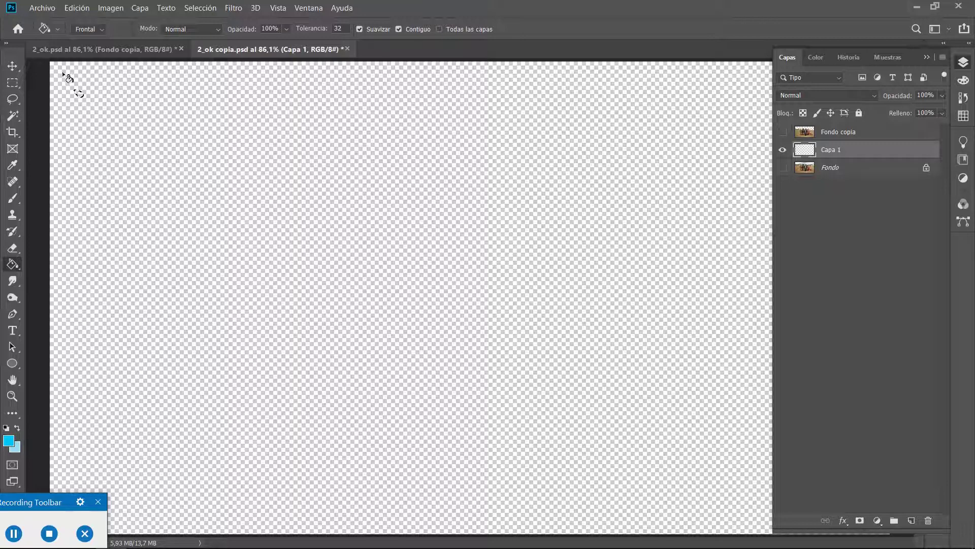
left_click(195, 8)
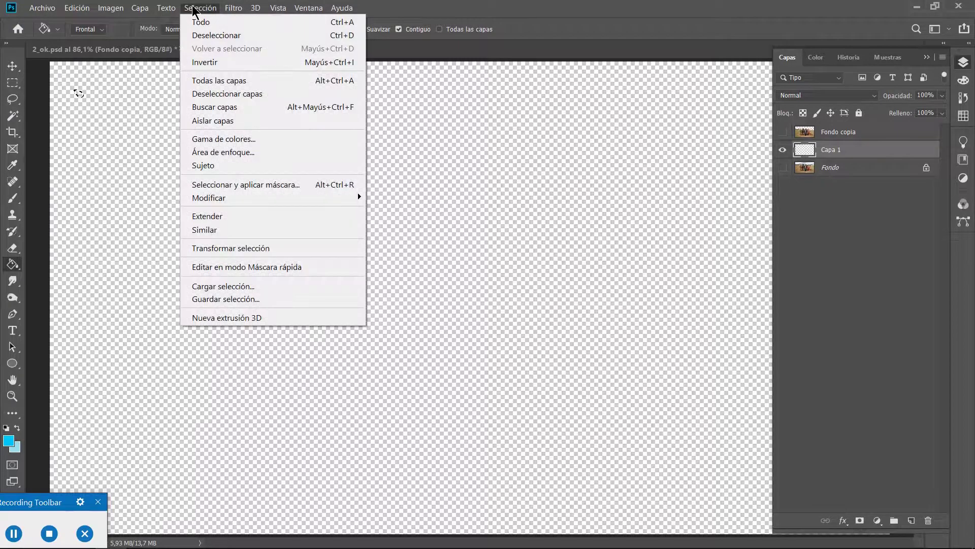
left_click(222, 35)
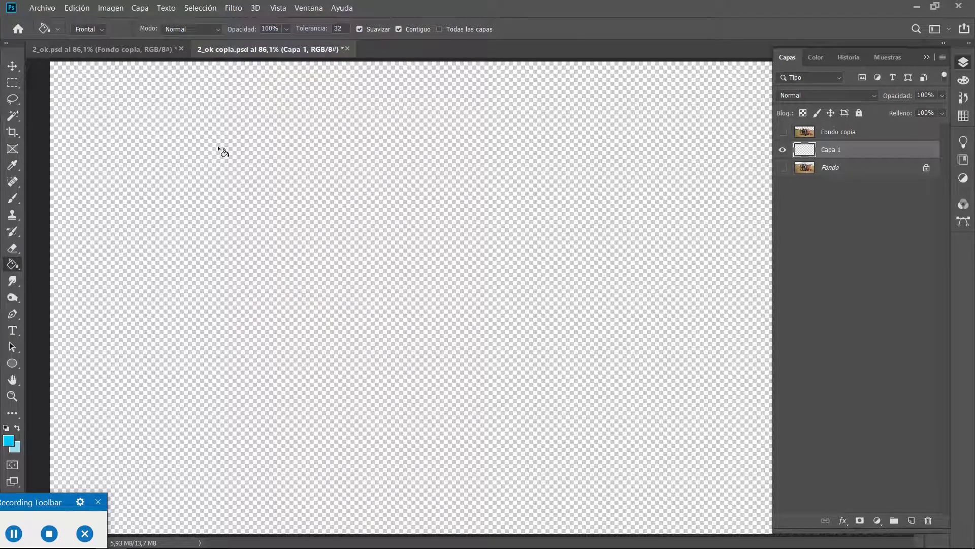
Fill the whole Capa 1 layer with the bright blue foreground colour and show the Fondo copia layer over it
left_click(187, 248)
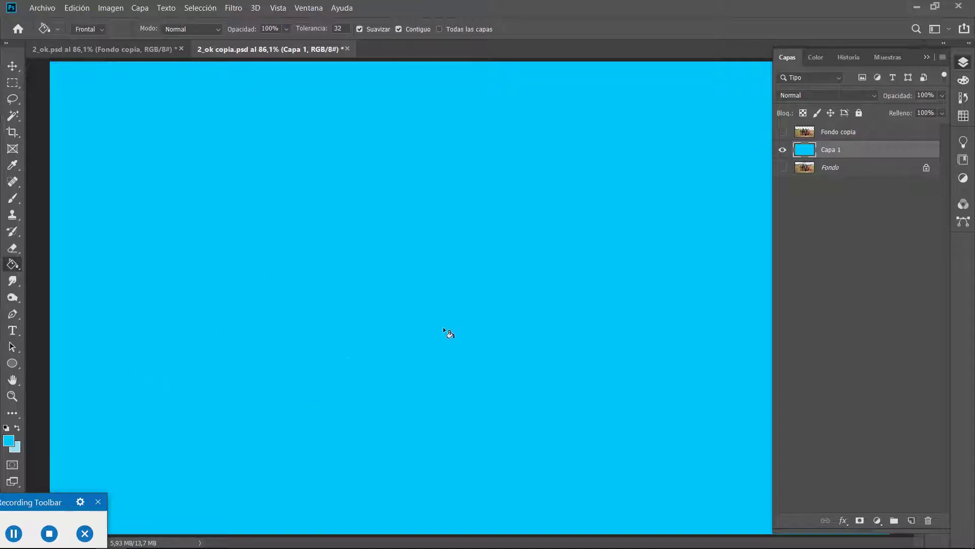
left_click(783, 133)
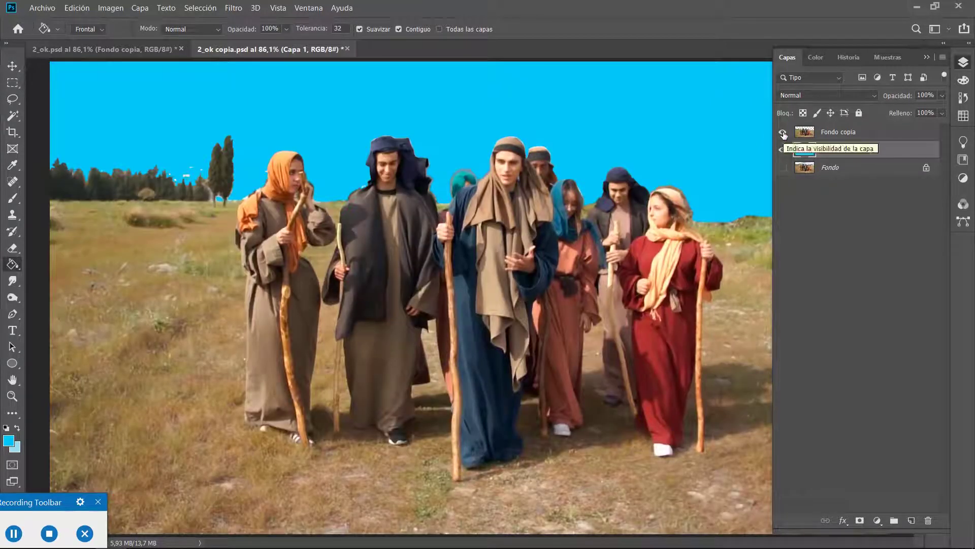
left_click(782, 133)
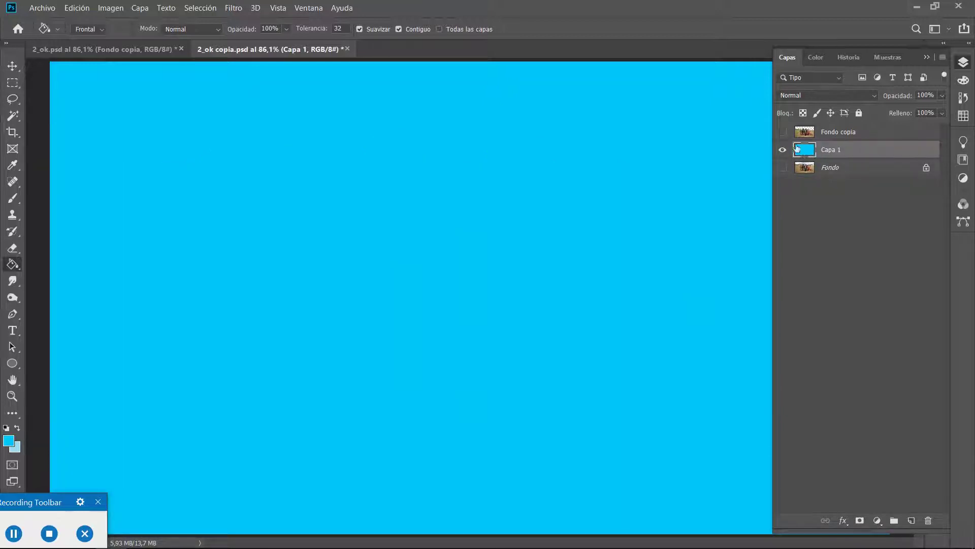
left_click(782, 132)
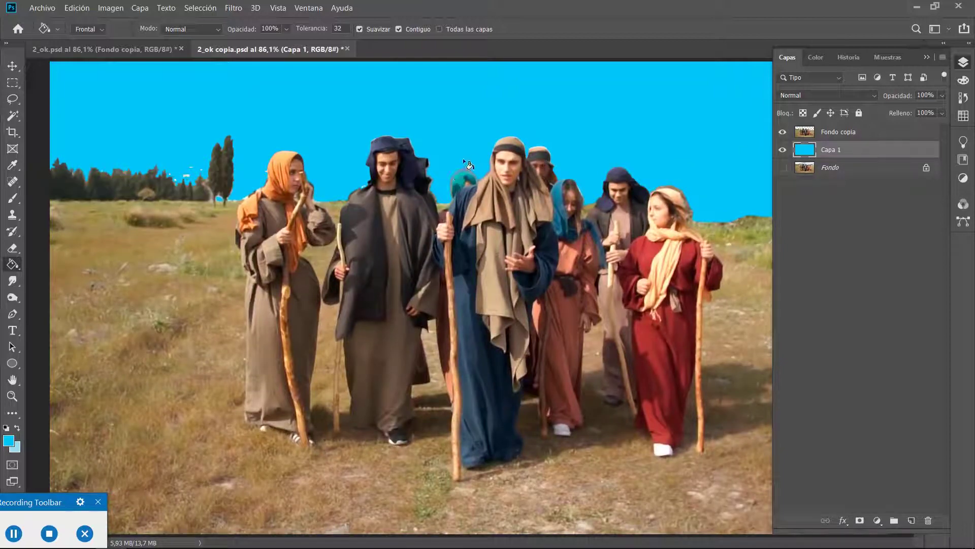
Examine the remnants around the cypresses and orange scarf with Capa 1 hidden and shown, keeping Fondo copia as the active layer
scroll(202, 149, "up", 6)
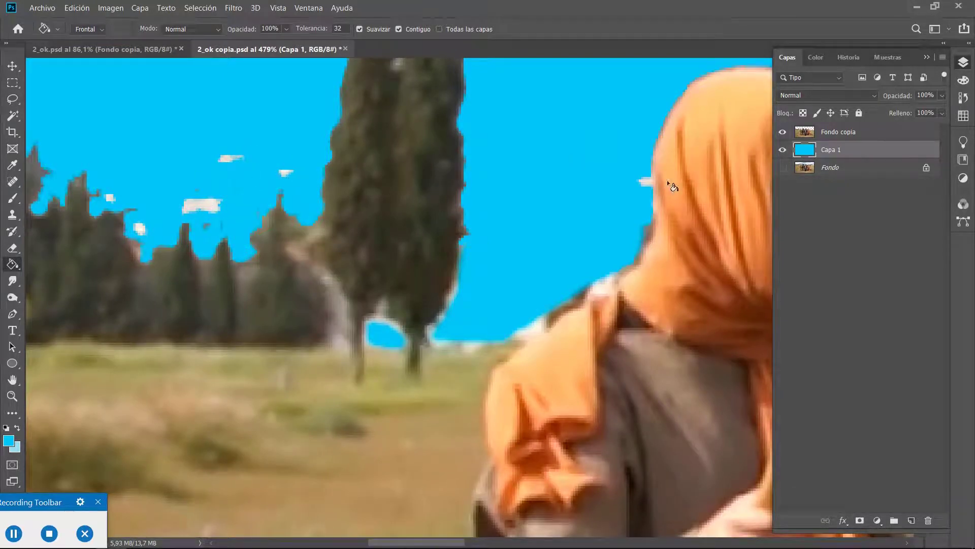
left_click(783, 150)
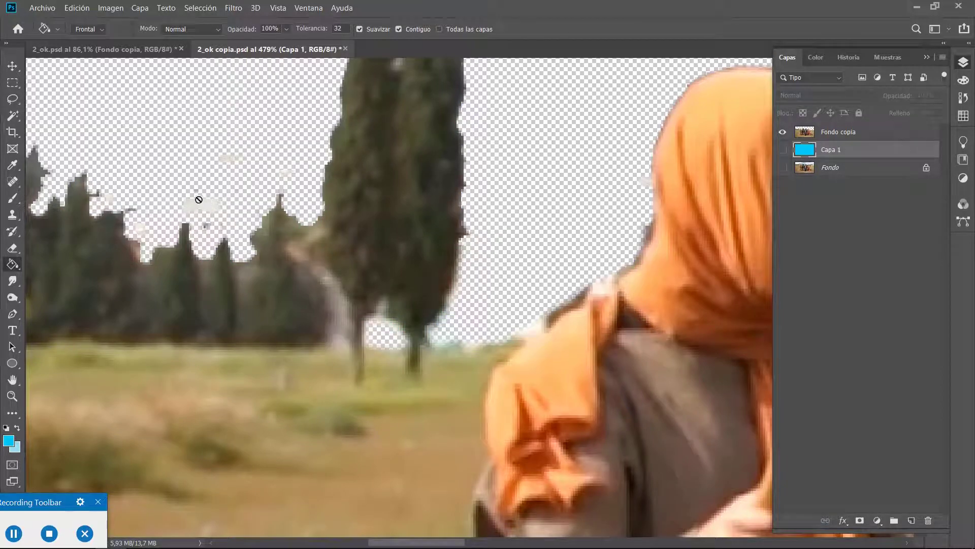
left_click(808, 133)
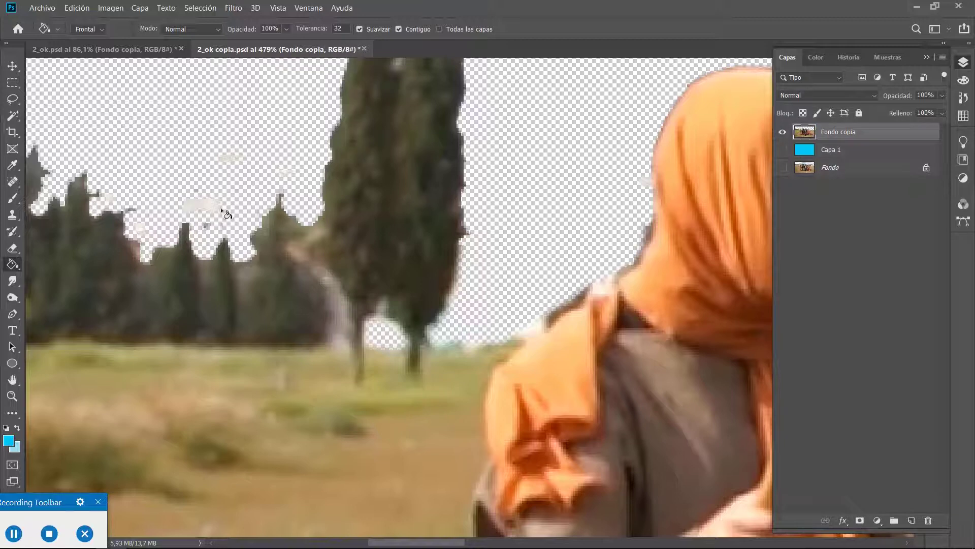
left_click(783, 150)
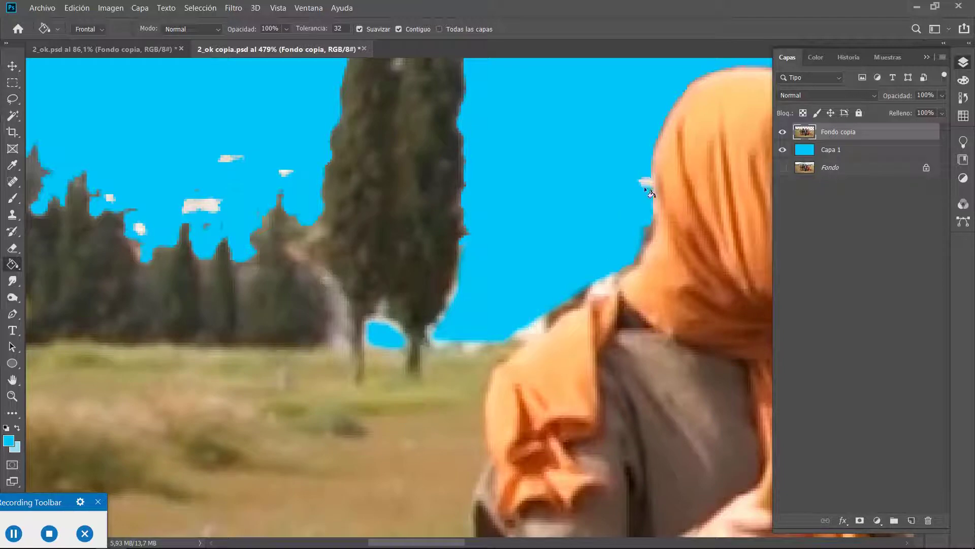
left_click(782, 132)
left_click(783, 132)
left_click(783, 150)
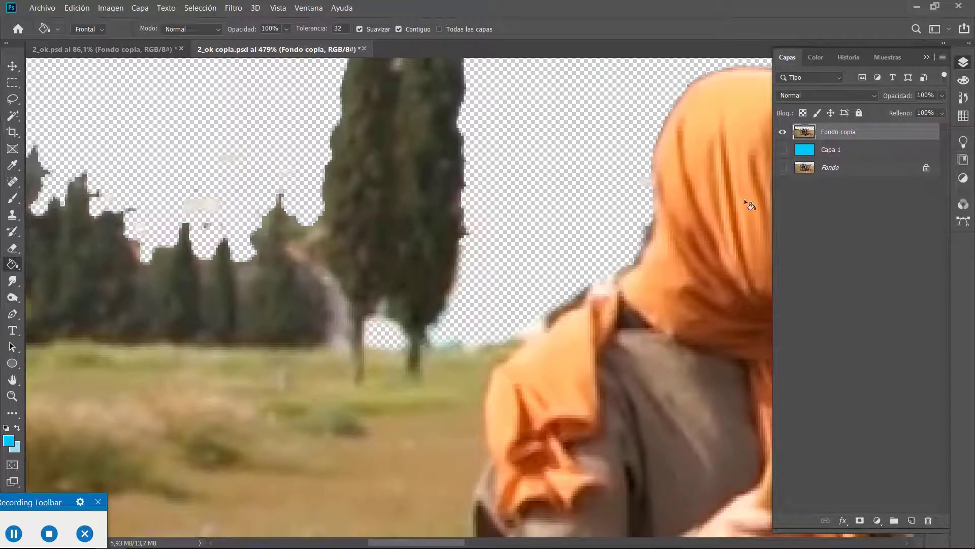
left_click(782, 150)
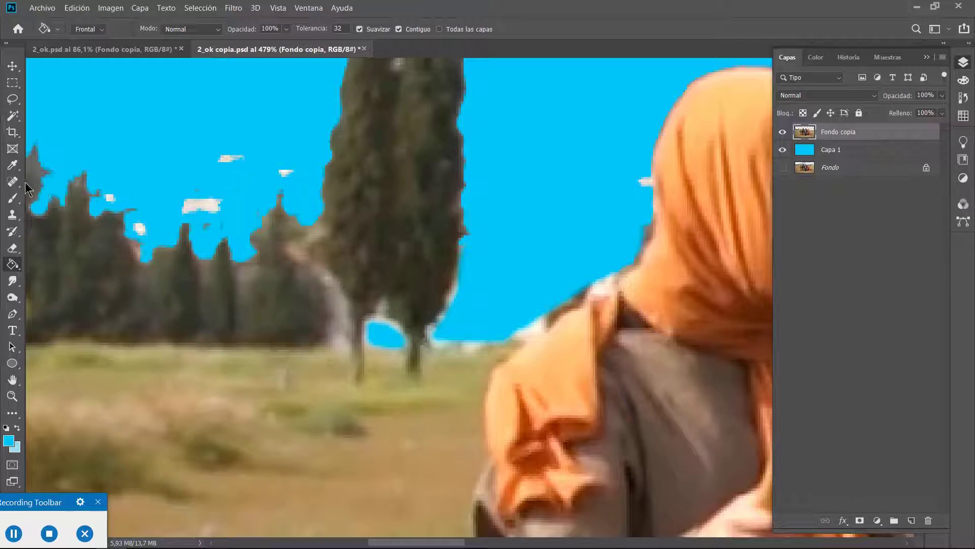
Erase the white and dark sky remnants above the distant tree line on Fondo copia with a soft 5 px Eraser
left_click(13, 248)
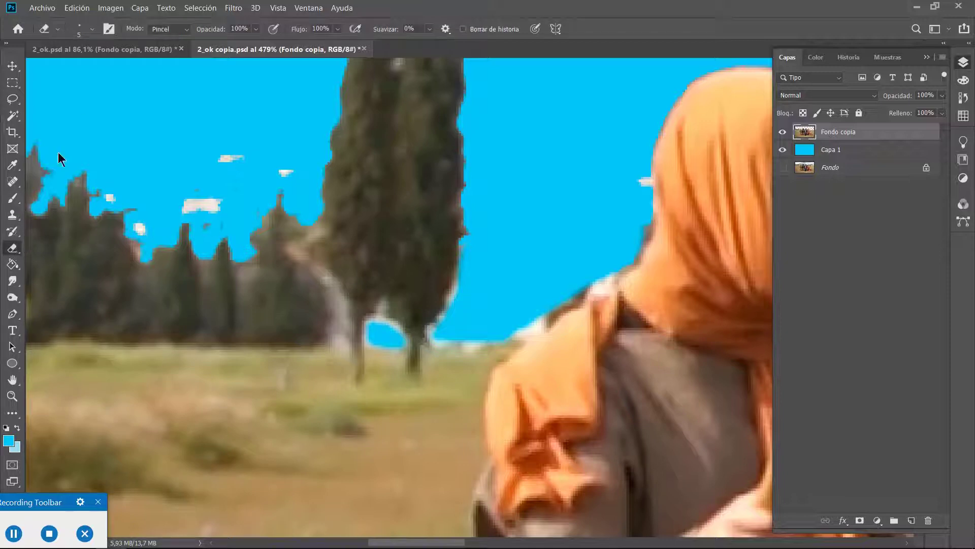
left_click(92, 29)
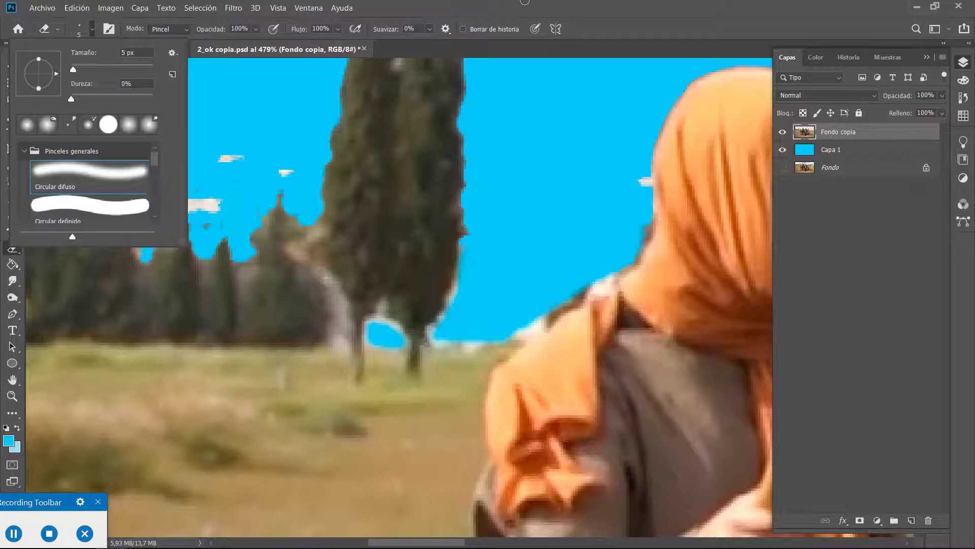
left_click(622, 7)
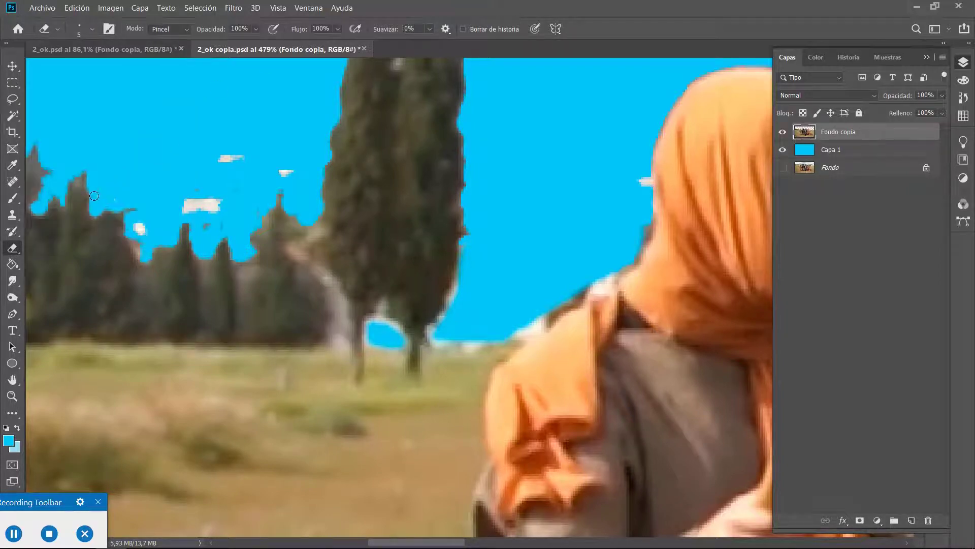
scroll(148, 173, "up", 2)
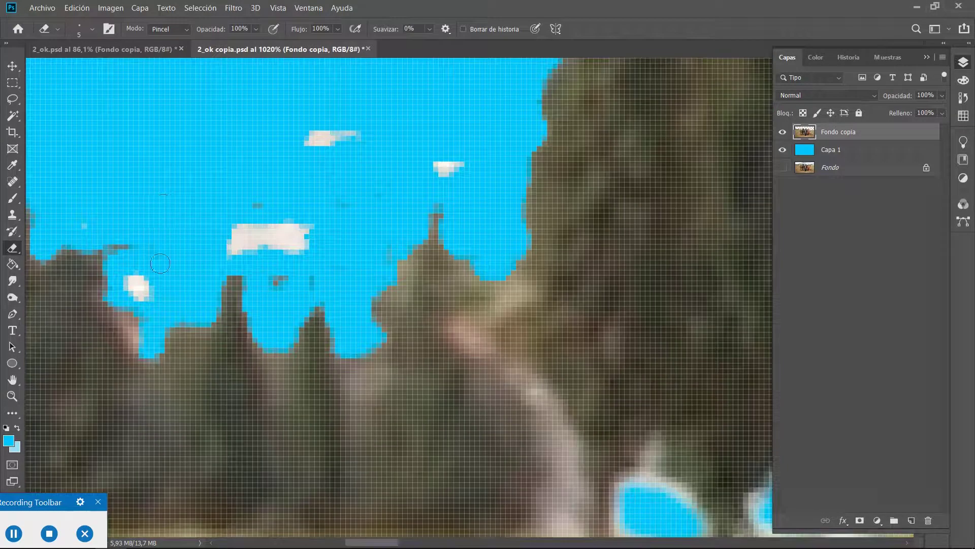
left_click_drag(138, 280, 145, 293)
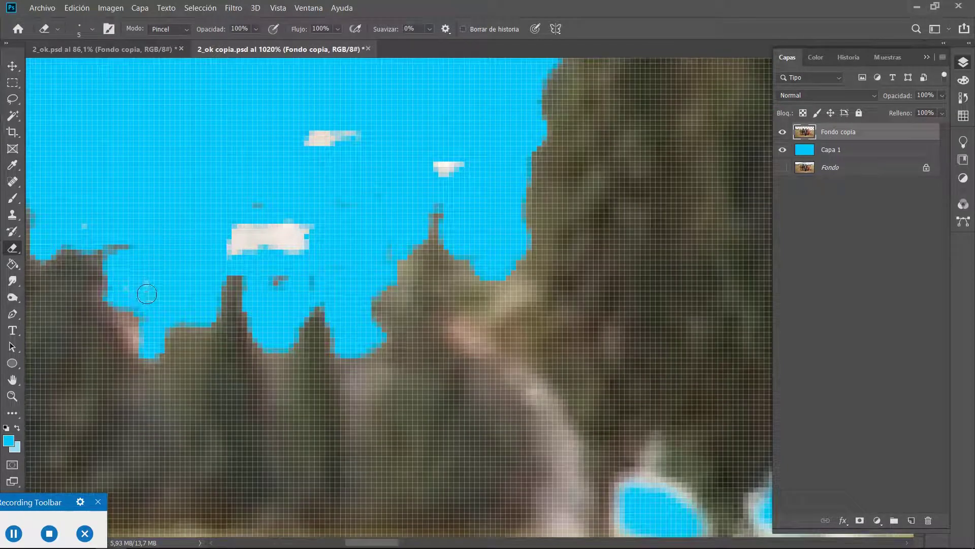
left_click(831, 152)
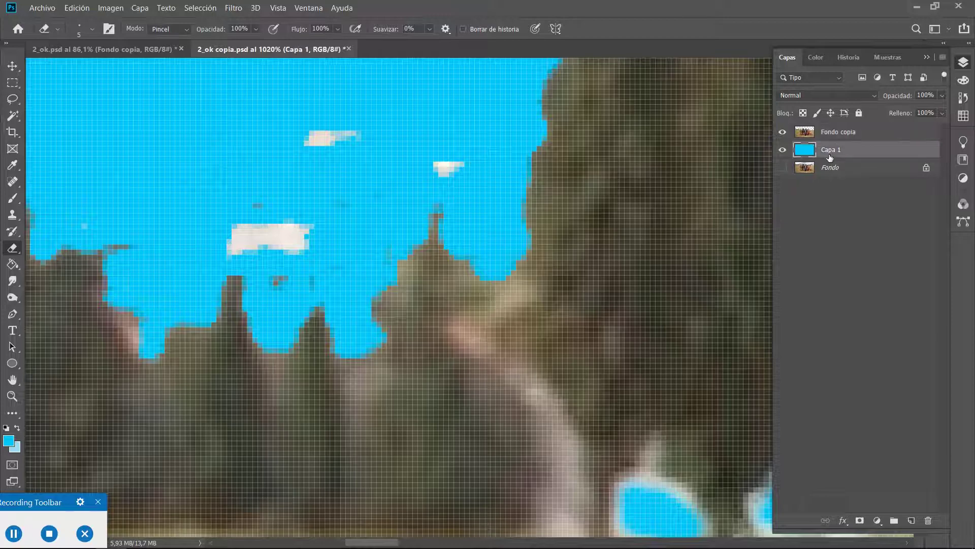
left_click(833, 135)
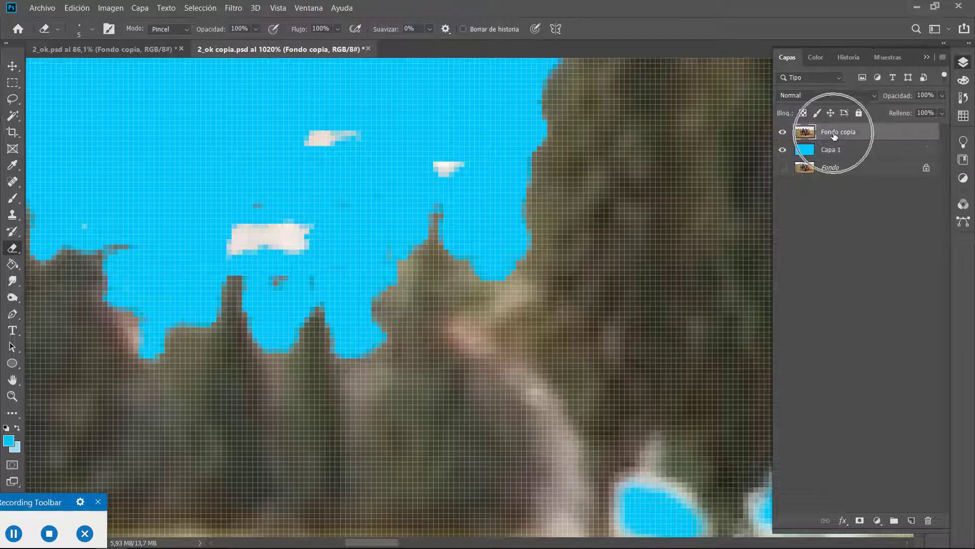
mouse_move(333, 145)
left_mouse_down()
mouse_move(386, 130)
mouse_move(252, 206)
mouse_move(245, 232)
mouse_move(298, 229)
mouse_move(278, 291)
mouse_move(315, 276)
left_mouse_up()
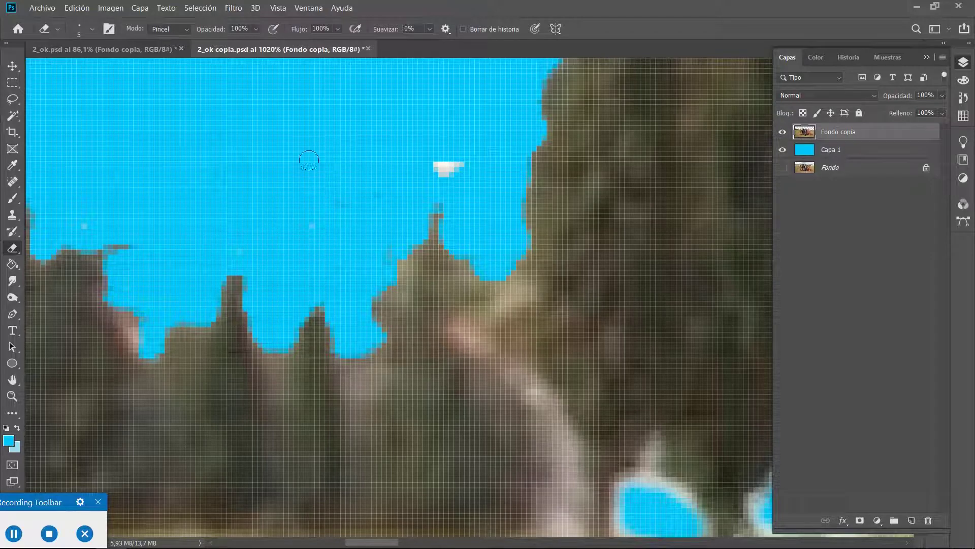
mouse_move(434, 161)
left_mouse_down()
mouse_move(372, 207)
mouse_move(416, 167)
mouse_move(449, 159)
mouse_move(380, 233)
left_mouse_up()
Erase the pale strip between the tree line and the tall cypresses, the small tree's ragged edge, and the light fringe around the cypress trunks
scroll(544, 257, "down", 5)
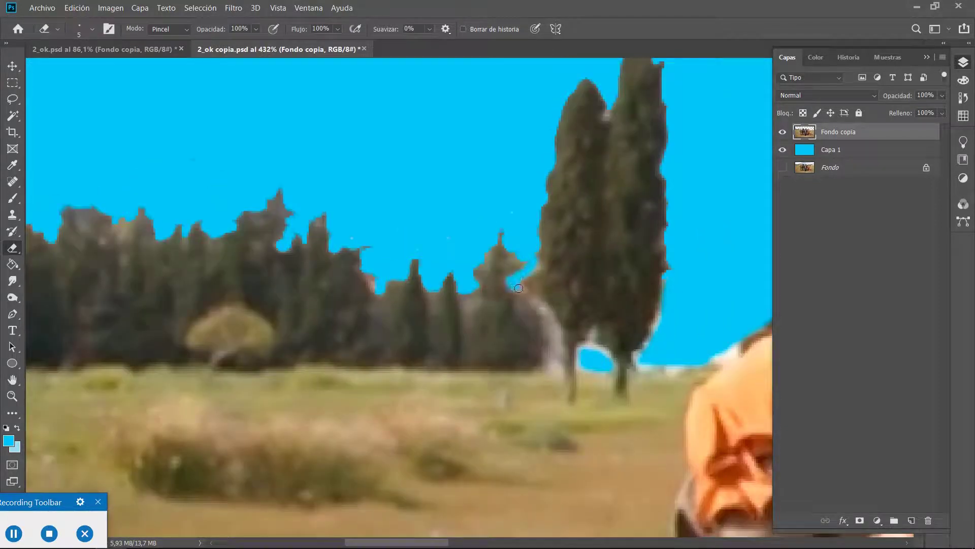
mouse_move(518, 288)
left_mouse_down()
mouse_move(551, 326)
mouse_move(559, 349)
mouse_move(550, 371)
mouse_move(557, 351)
left_mouse_up()
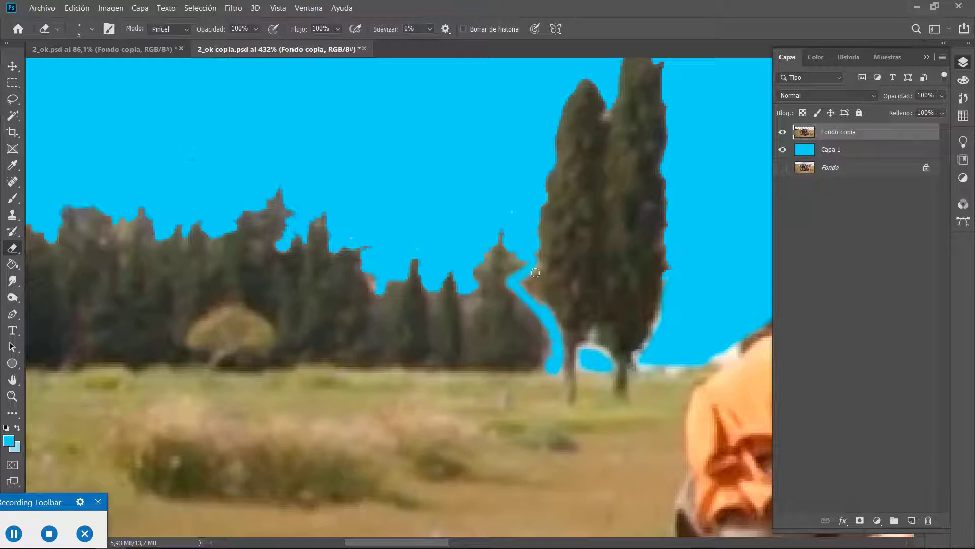
mouse_move(519, 263)
left_mouse_down()
mouse_move(516, 250)
mouse_move(480, 285)
left_mouse_up()
mouse_move(572, 341)
left_mouse_down()
mouse_move(593, 333)
mouse_move(605, 356)
mouse_move(589, 356)
mouse_move(666, 368)
left_mouse_up()
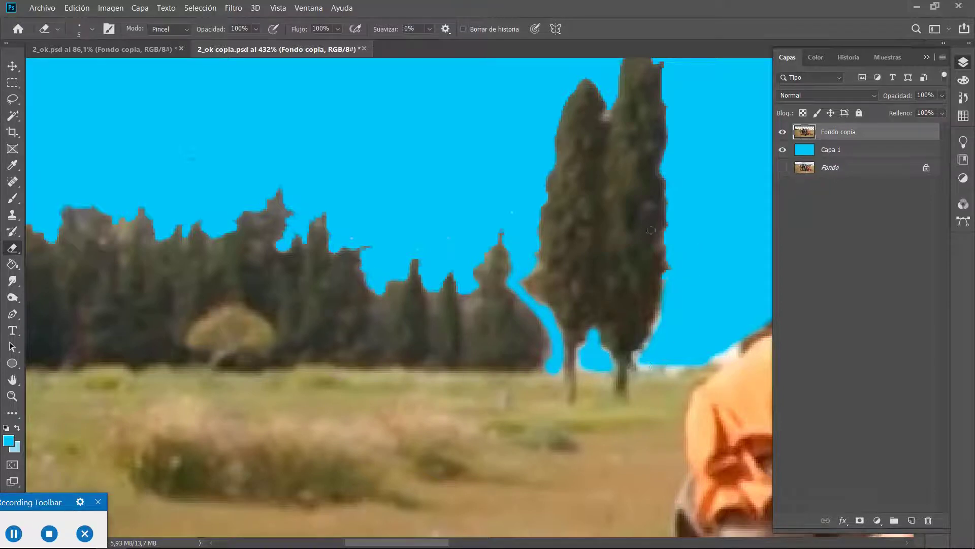
Erase the fringe between the cypress tops, along the taller cypress's outer edge, and the pale horizon strip up to the orange-scarfed woman's shoulder
scroll(621, 147, "up", 2)
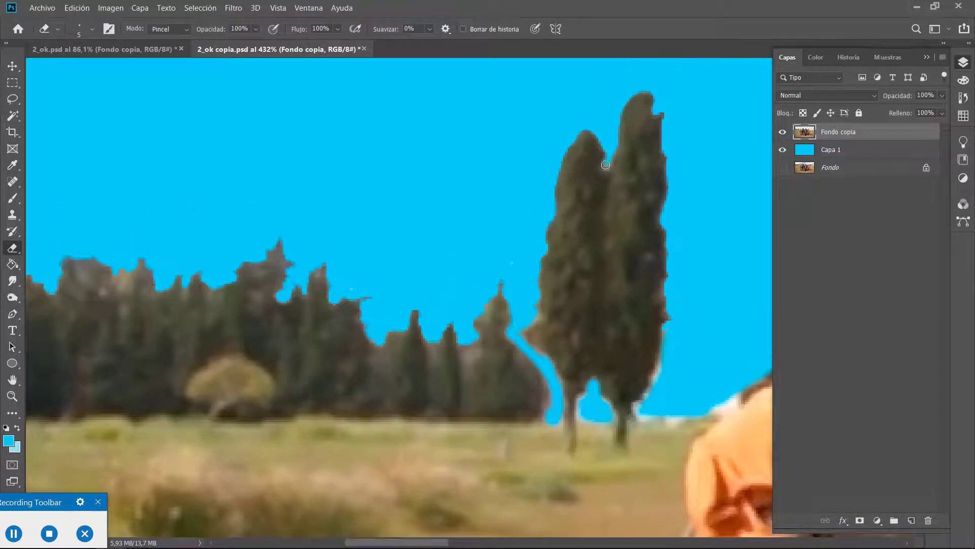
mouse_move(603, 156)
left_mouse_down()
mouse_move(597, 134)
mouse_move(603, 155)
left_mouse_up()
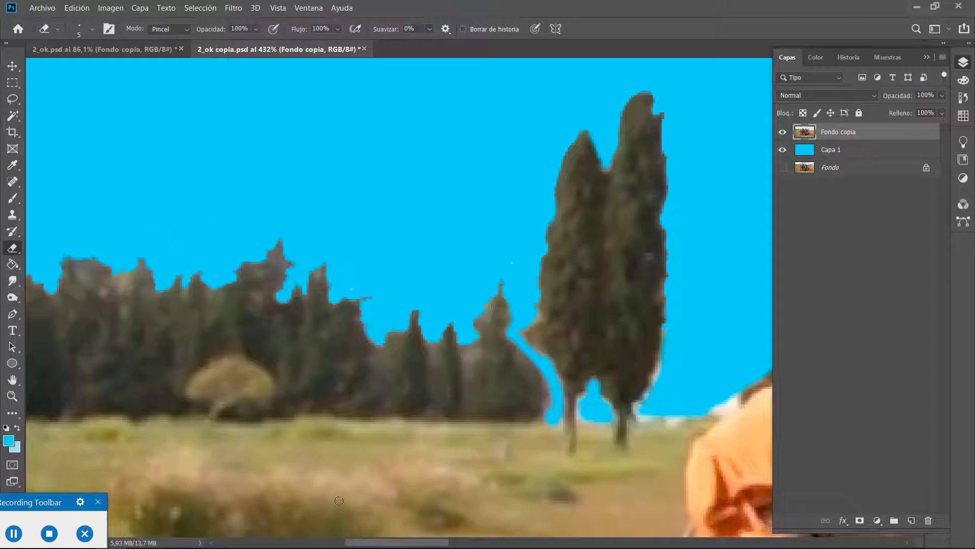
left_click_drag(362, 544, 428, 544)
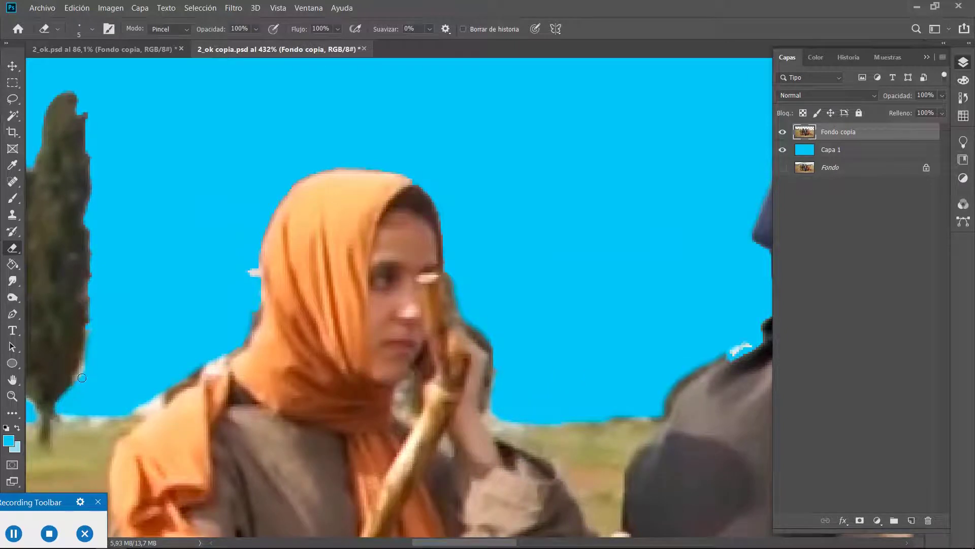
left_click_drag(88, 328, 94, 246)
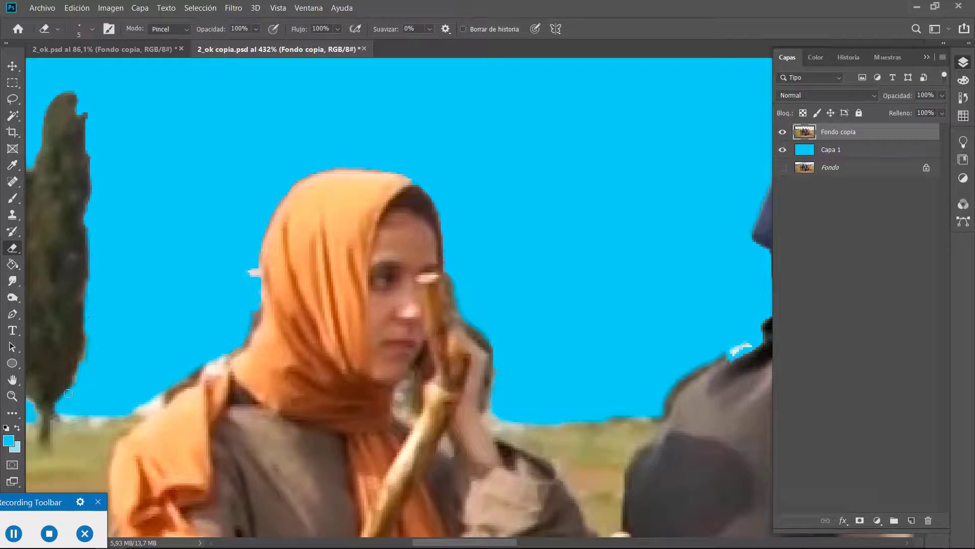
mouse_move(59, 417)
left_mouse_down()
mouse_move(113, 420)
mouse_move(149, 407)
left_mouse_up()
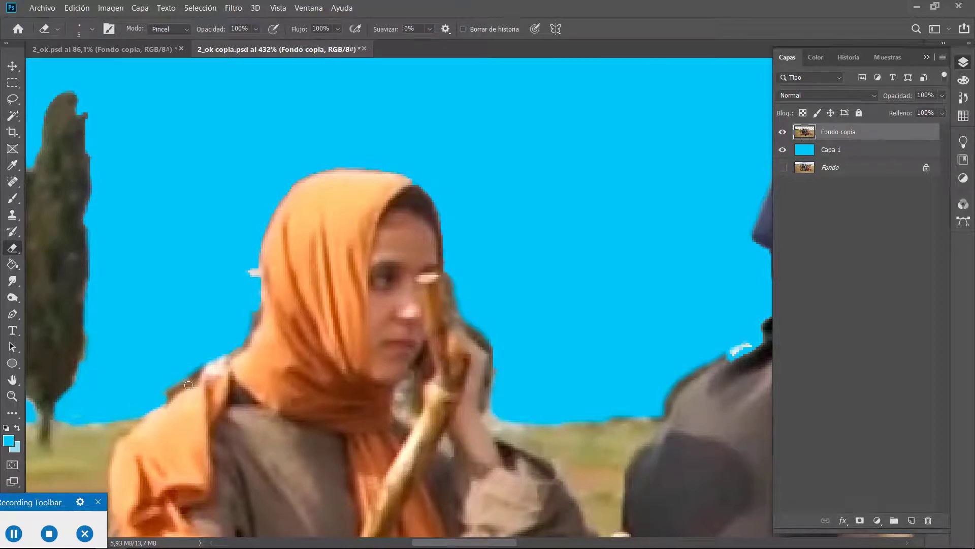
Erase the dark and white remnants along the woman's shoulder, behind her neck, and around the back and crown of her orange headscarf
scroll(189, 393, "up", 2)
scroll(188, 394, "up", 1)
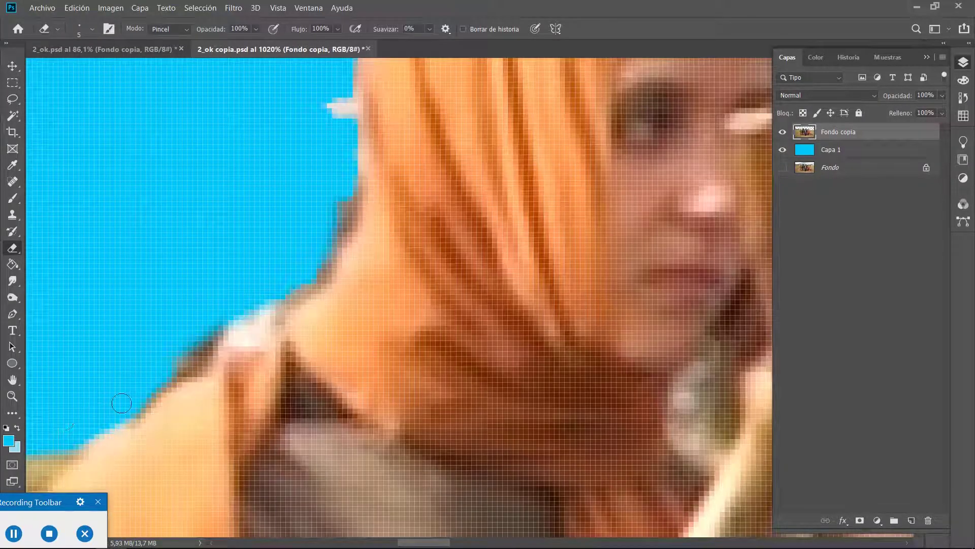
mouse_move(135, 407)
left_mouse_down()
mouse_move(207, 336)
mouse_move(194, 366)
mouse_move(138, 409)
mouse_move(185, 346)
mouse_move(217, 328)
mouse_move(190, 369)
mouse_move(270, 312)
mouse_move(216, 327)
left_mouse_up()
scroll(219, 340, "up", 4)
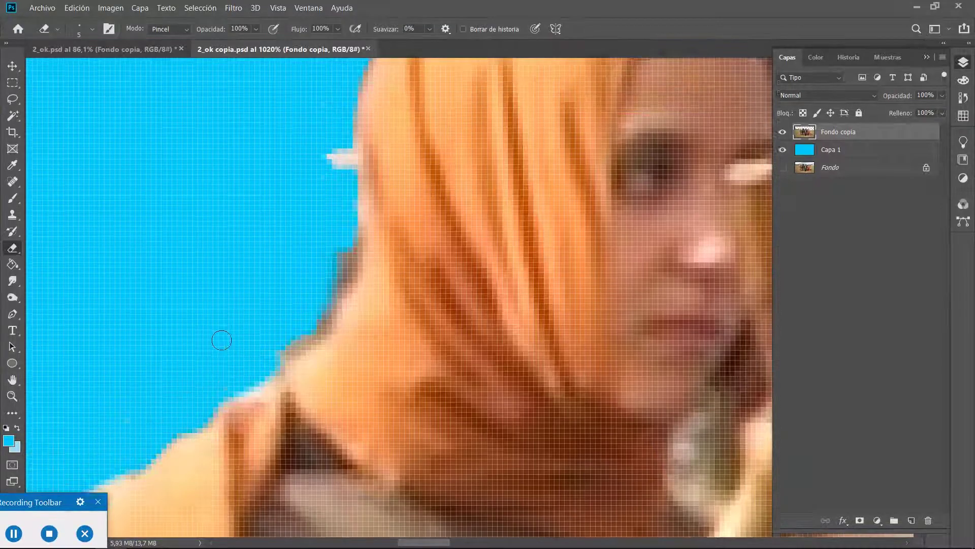
mouse_move(326, 249)
left_mouse_down()
mouse_move(335, 213)
mouse_move(347, 211)
mouse_move(334, 292)
mouse_move(332, 320)
mouse_move(351, 289)
mouse_move(342, 333)
mouse_move(328, 362)
mouse_move(240, 440)
mouse_move(264, 422)
mouse_move(347, 292)
mouse_move(349, 318)
mouse_move(353, 285)
mouse_move(346, 336)
mouse_move(328, 367)
mouse_move(254, 431)
mouse_move(307, 381)
mouse_move(343, 285)
mouse_move(356, 275)
left_mouse_up()
scroll(322, 235, "up", 5)
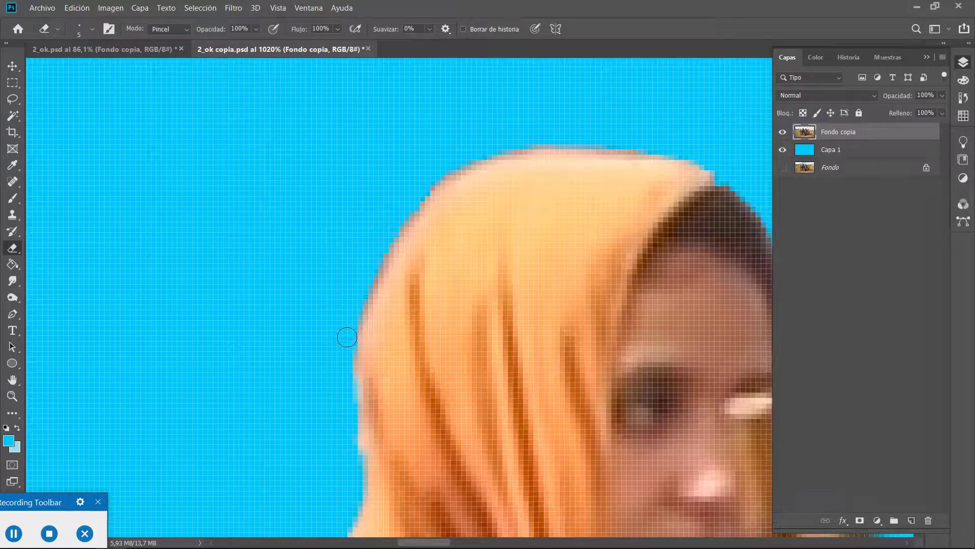
mouse_move(353, 318)
left_mouse_down()
mouse_move(400, 215)
mouse_move(464, 156)
mouse_move(552, 136)
mouse_move(692, 148)
left_mouse_up()
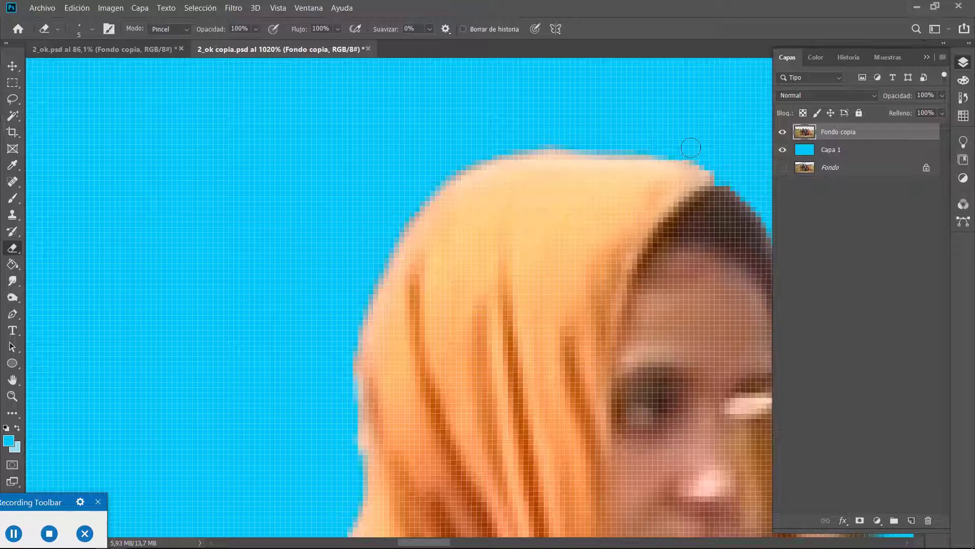
Erase the dark background remnants beside the woman's wooden staff and raised hand, down to the wrist and horizon
scroll(457, 324, "down", 5)
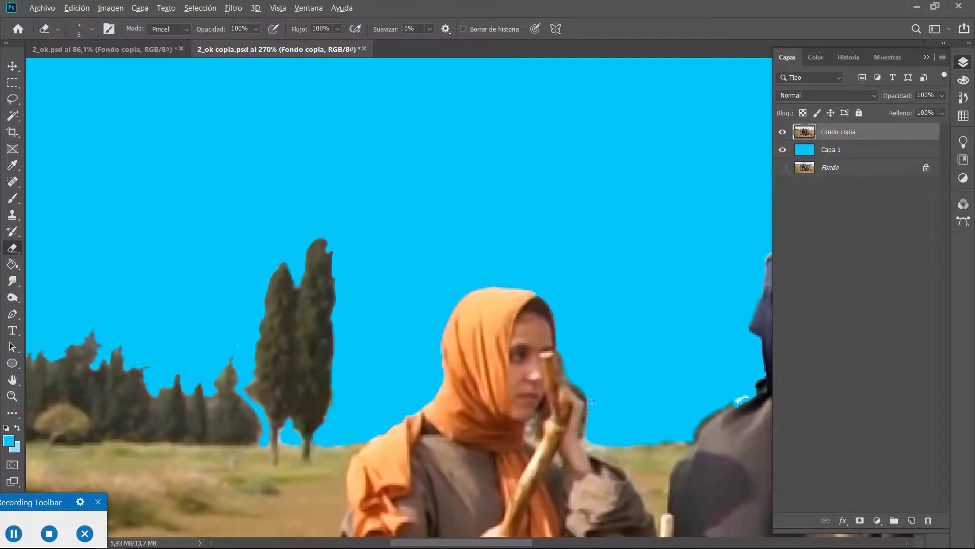
scroll(592, 400, "up", 5)
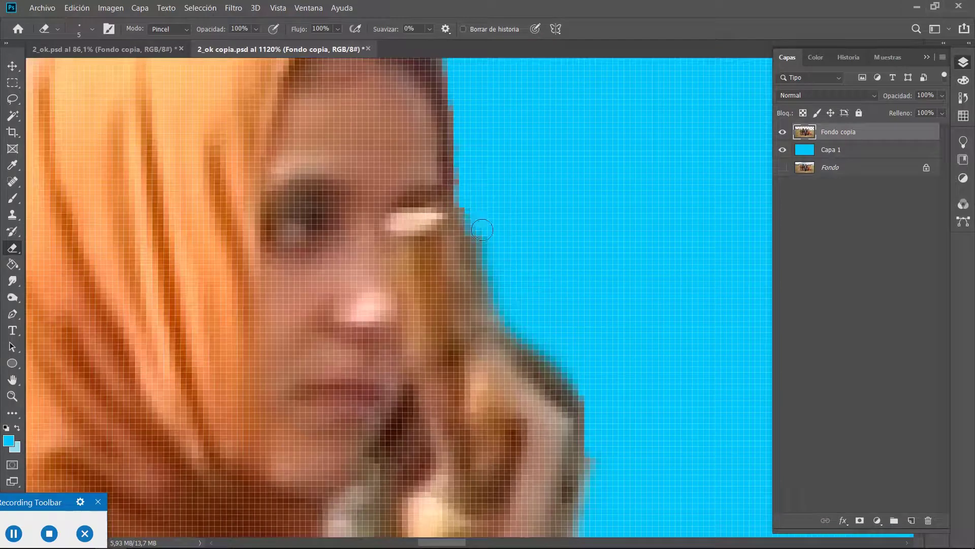
left_click_drag(482, 230, 488, 282)
mouse_move(509, 313)
left_mouse_down()
mouse_move(523, 348)
mouse_move(549, 361)
mouse_move(581, 404)
left_mouse_up()
scroll(591, 408, "down", 3)
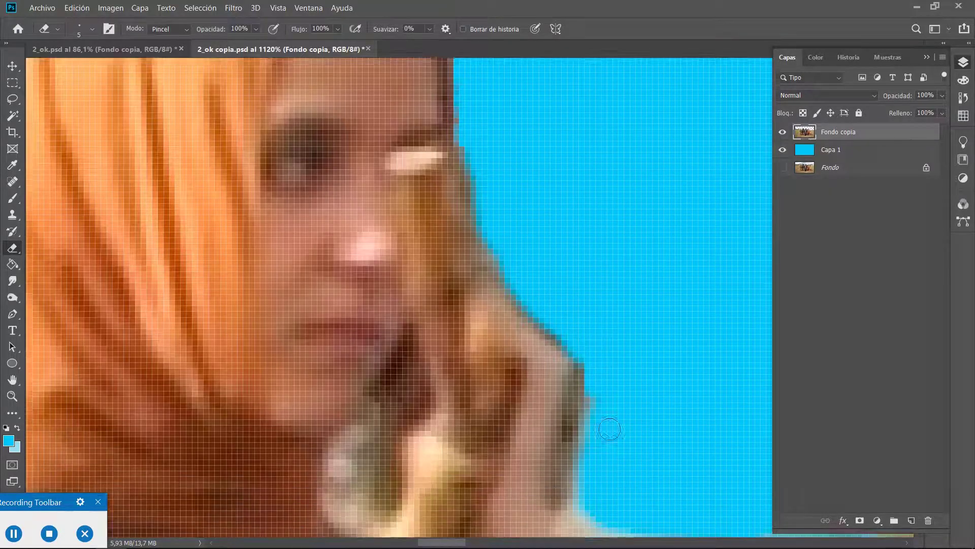
mouse_move(516, 184)
left_mouse_down()
mouse_move(582, 274)
mouse_move(572, 344)
mouse_move(595, 310)
mouse_move(592, 287)
mouse_move(574, 290)
mouse_move(561, 373)
mouse_move(585, 352)
mouse_move(557, 410)
mouse_move(644, 377)
left_mouse_up()
scroll(645, 376, "down", 3)
scroll(643, 355, "down", 5)
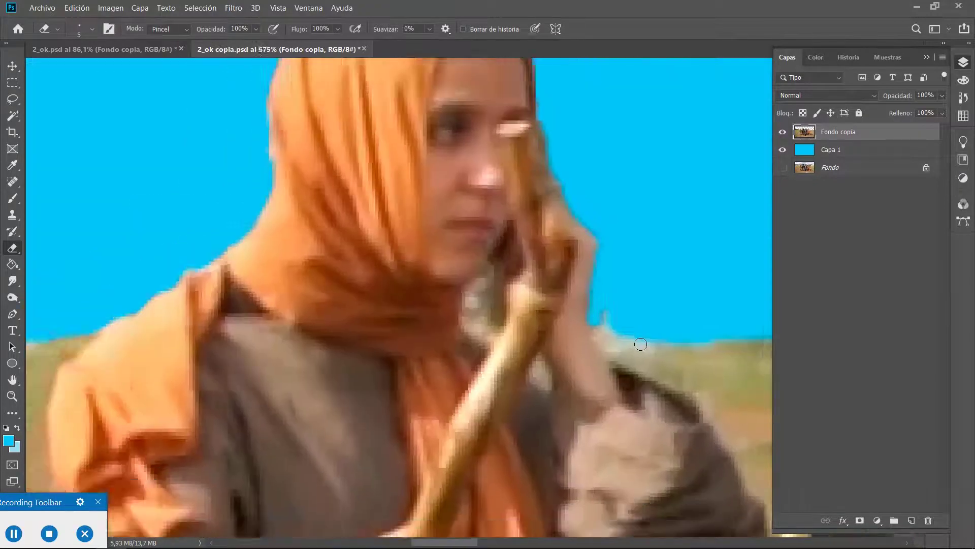
mouse_move(613, 321)
left_mouse_down()
mouse_move(641, 340)
mouse_move(610, 331)
left_mouse_up()
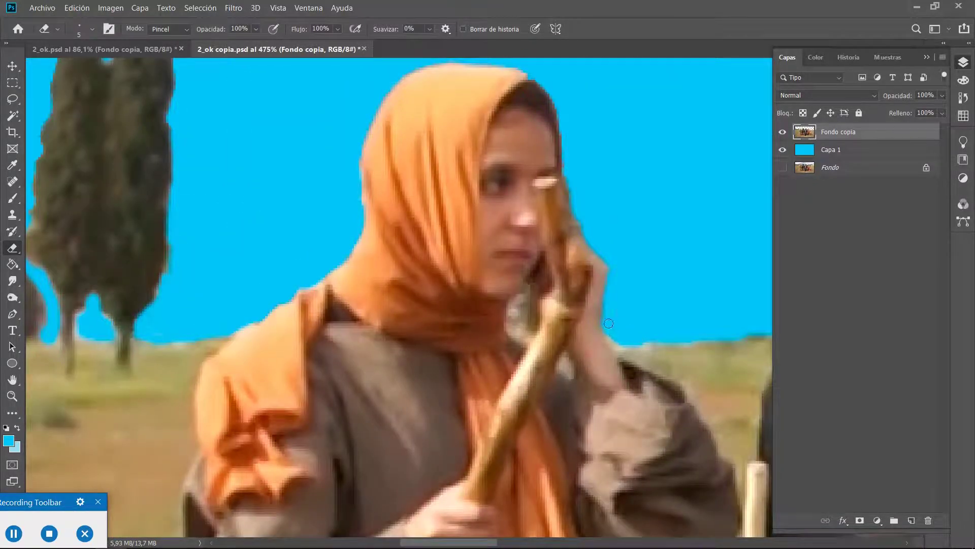
Refine the outline of the woman's raised fingers, wrist and upper staff by erasing the remaining fringe pixels
scroll(605, 250, "up", 5)
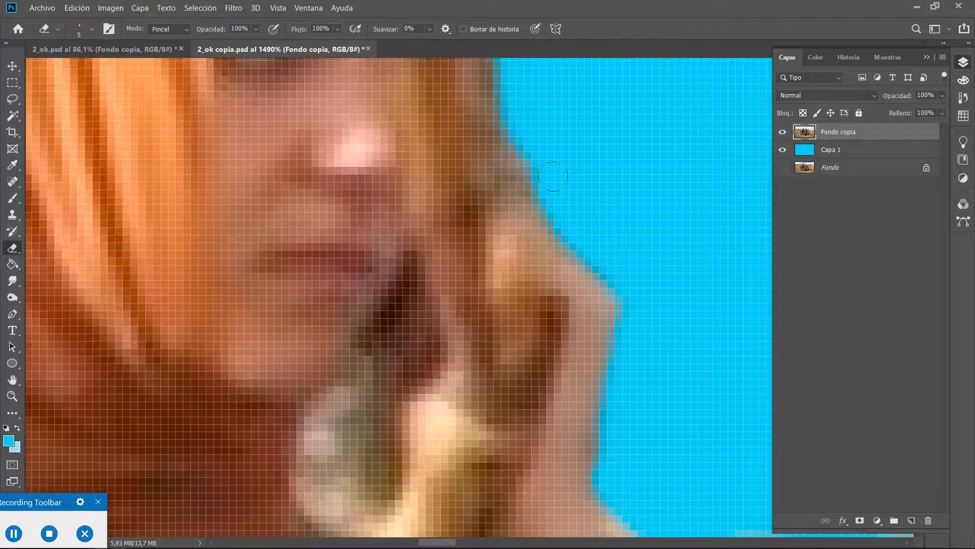
mouse_move(535, 145)
left_mouse_down()
mouse_move(550, 208)
mouse_move(626, 298)
mouse_move(597, 467)
mouse_move(626, 505)
left_mouse_up()
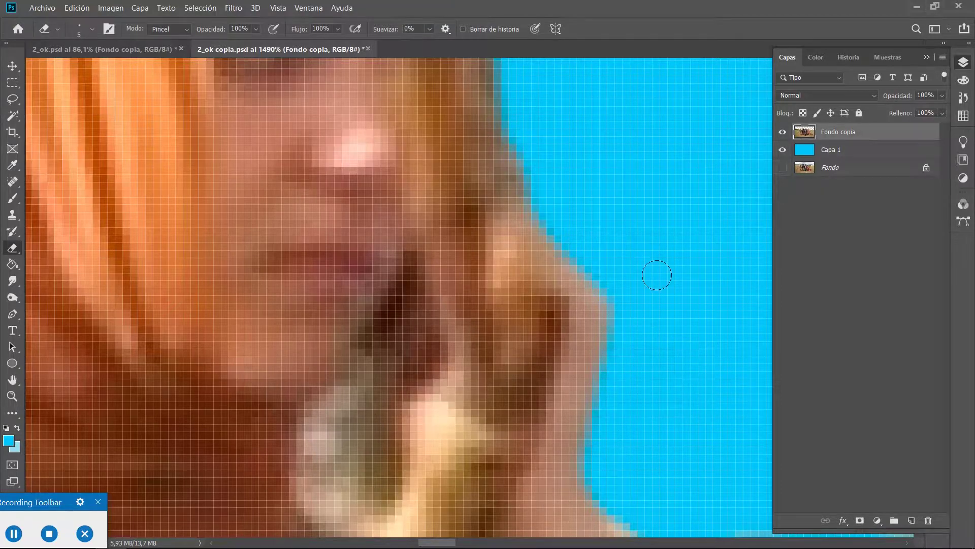
scroll(631, 182, "down", 5)
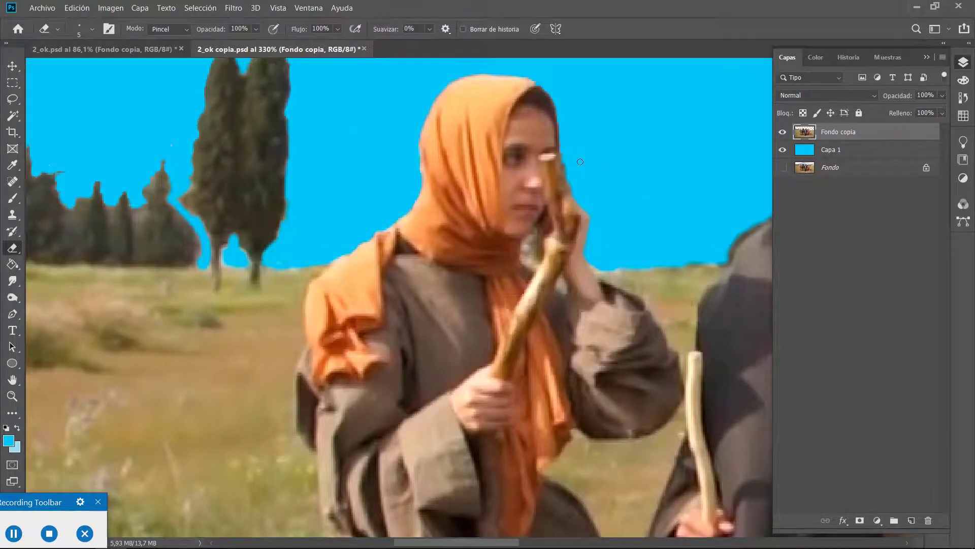
scroll(580, 170, "up", 5)
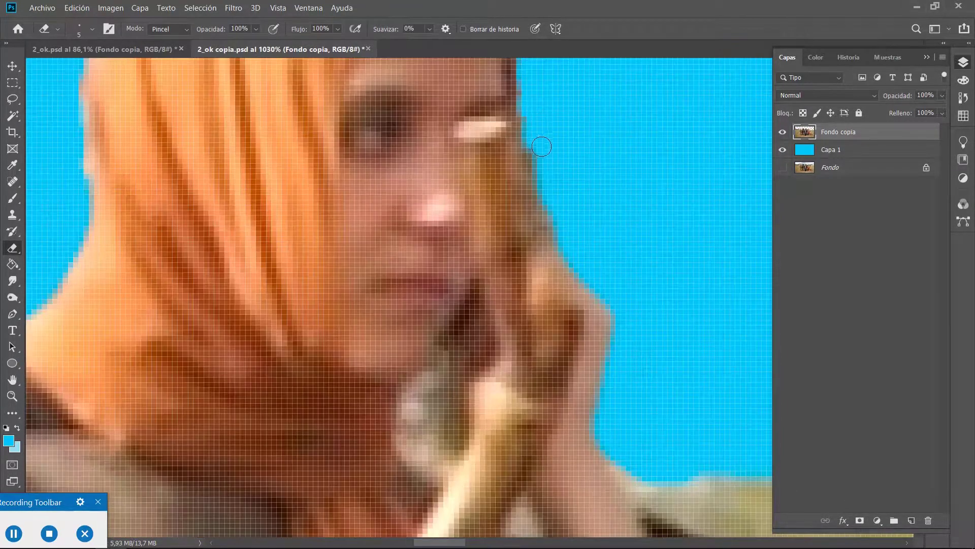
left_click_drag(541, 170, 559, 224)
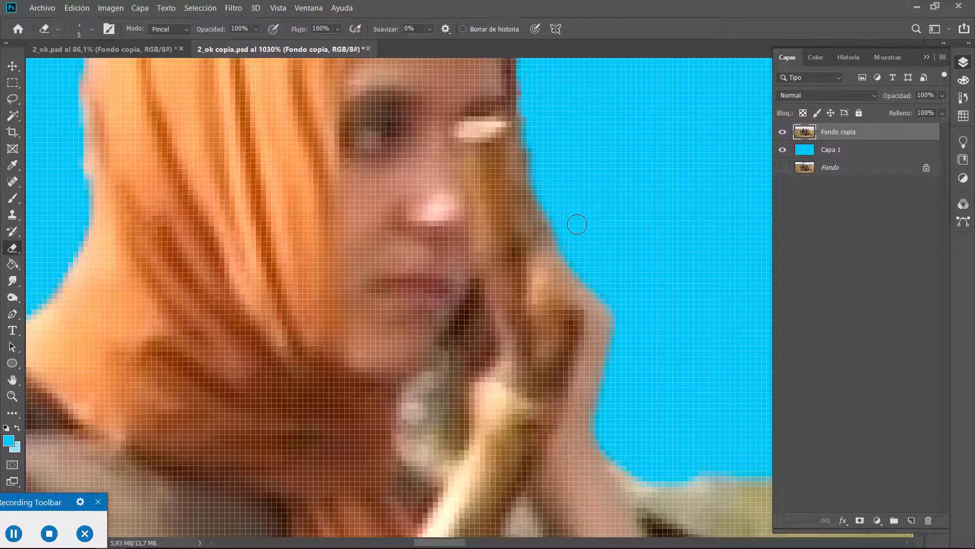
Erase the dark fringe and white patch along the navy-turbaned man's cloaked shoulder, plus the ragged horizon edge beside it
scroll(632, 411, "down", 5)
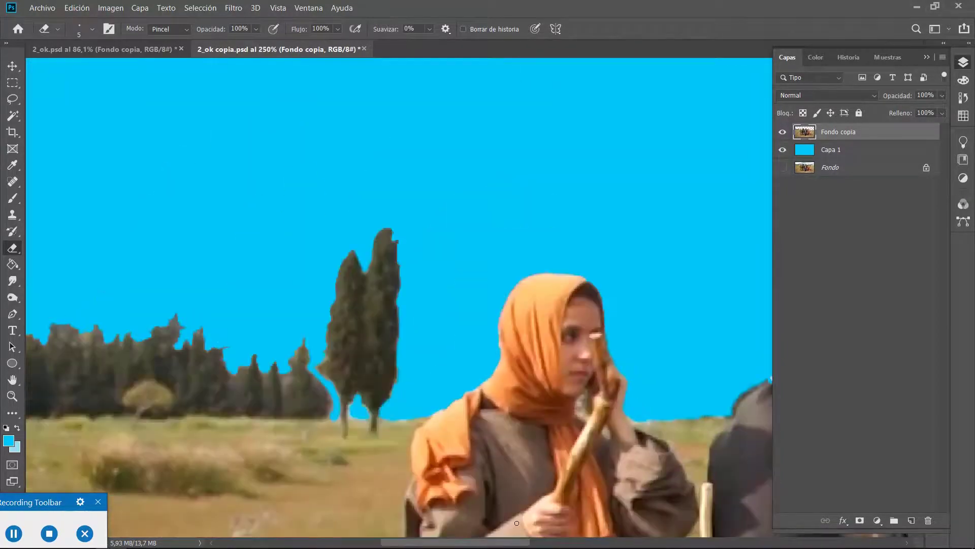
left_click_drag(500, 545, 563, 543)
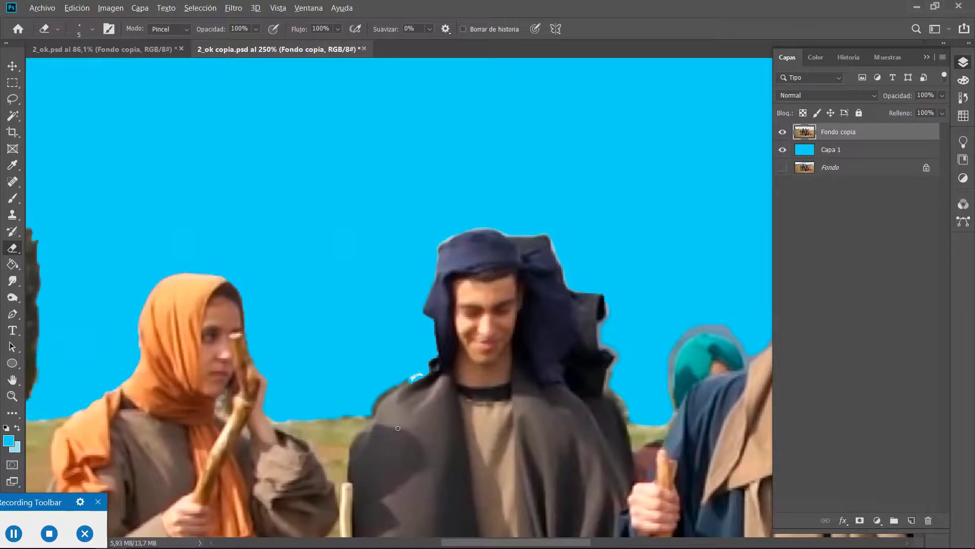
scroll(398, 427, "up", 5)
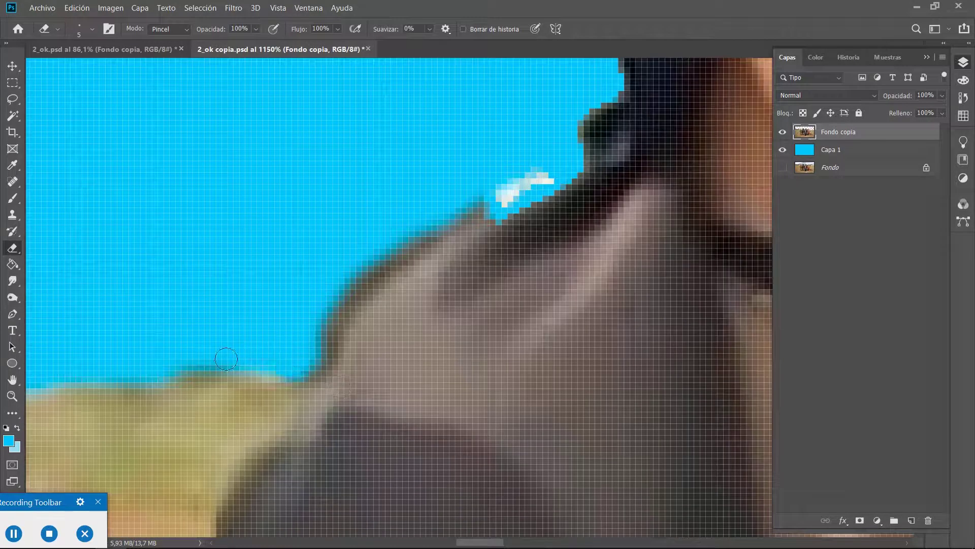
mouse_move(226, 359)
left_mouse_down()
mouse_move(192, 368)
mouse_move(305, 371)
mouse_move(373, 274)
mouse_move(544, 175)
mouse_move(506, 201)
mouse_move(526, 197)
mouse_move(451, 197)
mouse_move(321, 319)
mouse_move(341, 337)
mouse_move(373, 276)
mouse_move(396, 256)
mouse_move(410, 265)
mouse_move(349, 305)
left_mouse_up()
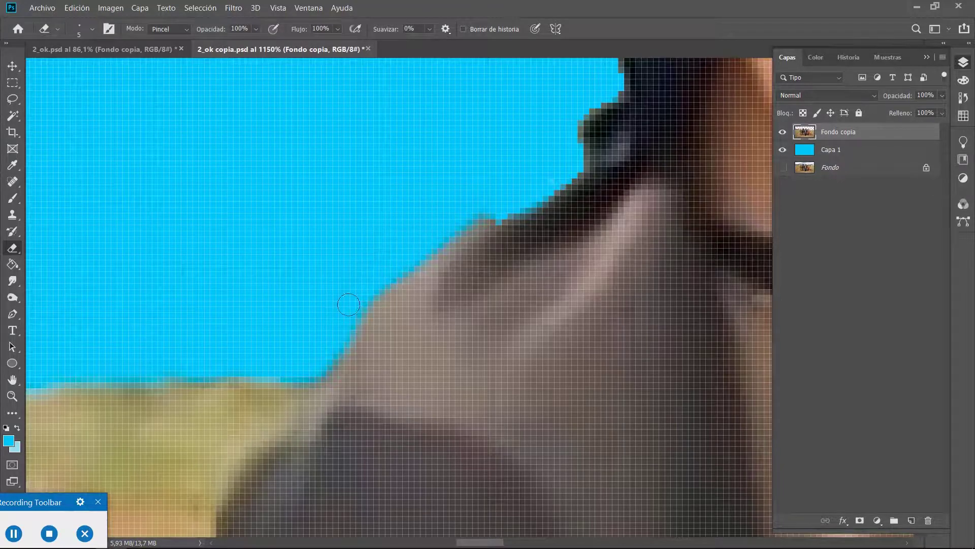
scroll(529, 137, "down", 5)
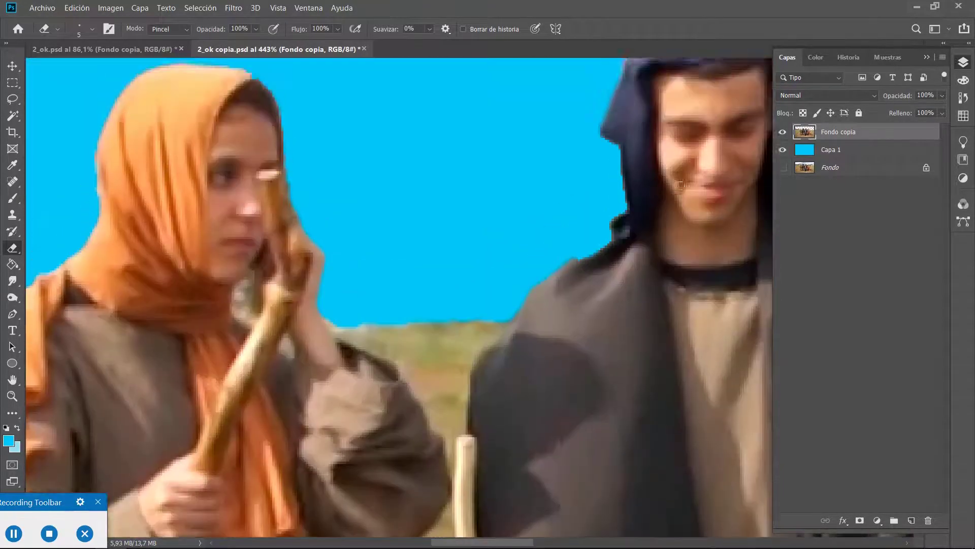
Erase the leftover pixels along the man's dark collar and the hanging side flap of his navy headscarf
scroll(680, 184, "up", 2)
scroll(581, 291, "up", 5)
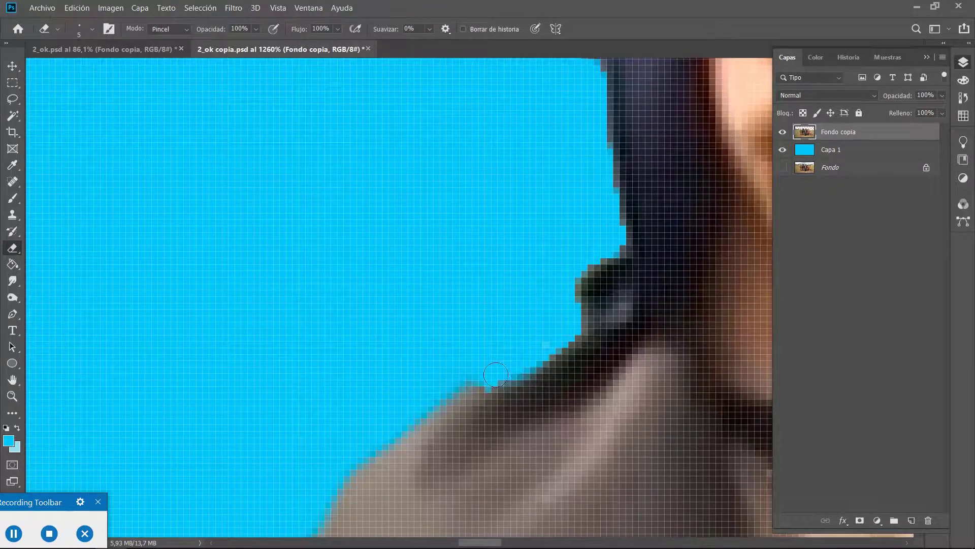
mouse_move(568, 332)
left_mouse_down()
mouse_move(570, 270)
mouse_move(617, 233)
mouse_move(592, 95)
left_mouse_up()
scroll(575, 154, "up", 1)
scroll(575, 155, "up", 4)
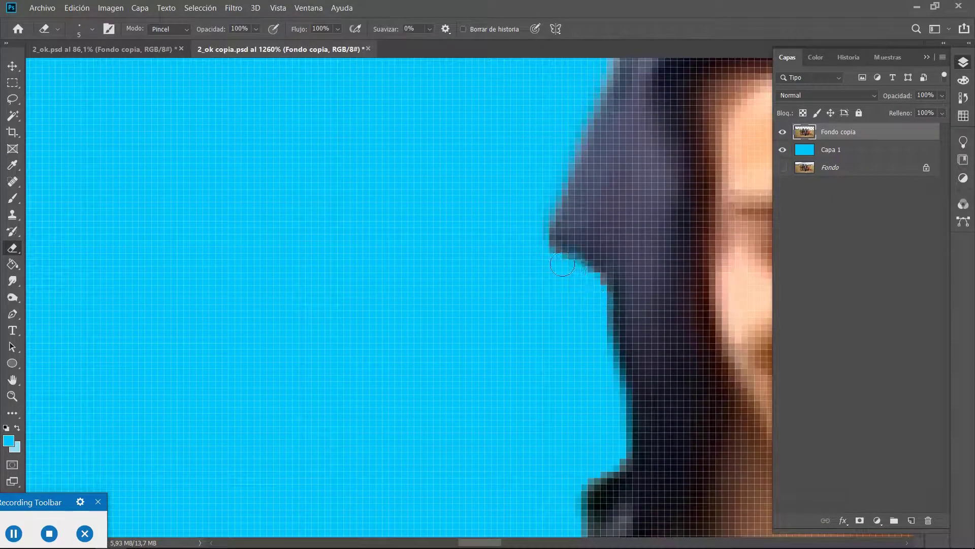
Erase the light halo over the top of the navy headscarf and along the dark shapes behind the man's head
scroll(546, 386, "down", 5)
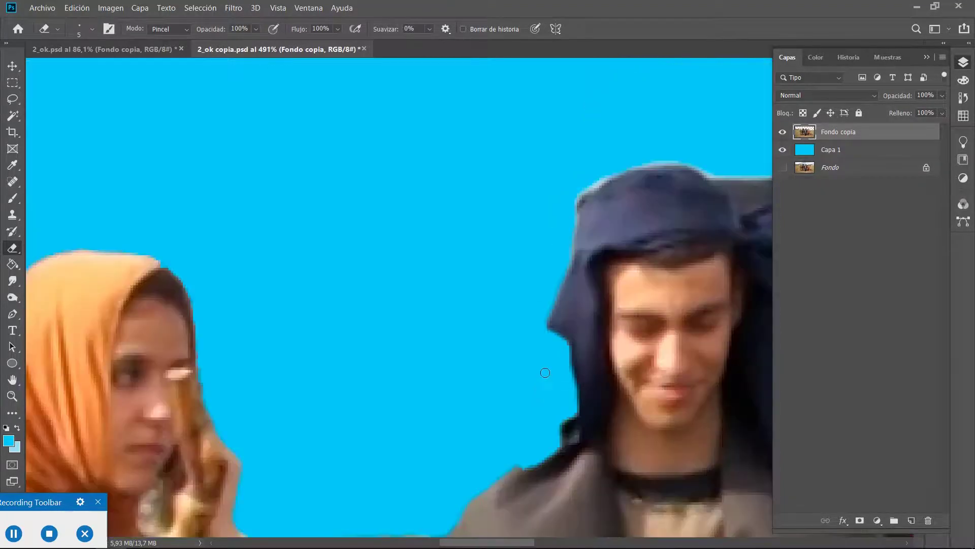
scroll(708, 215, "up", 3)
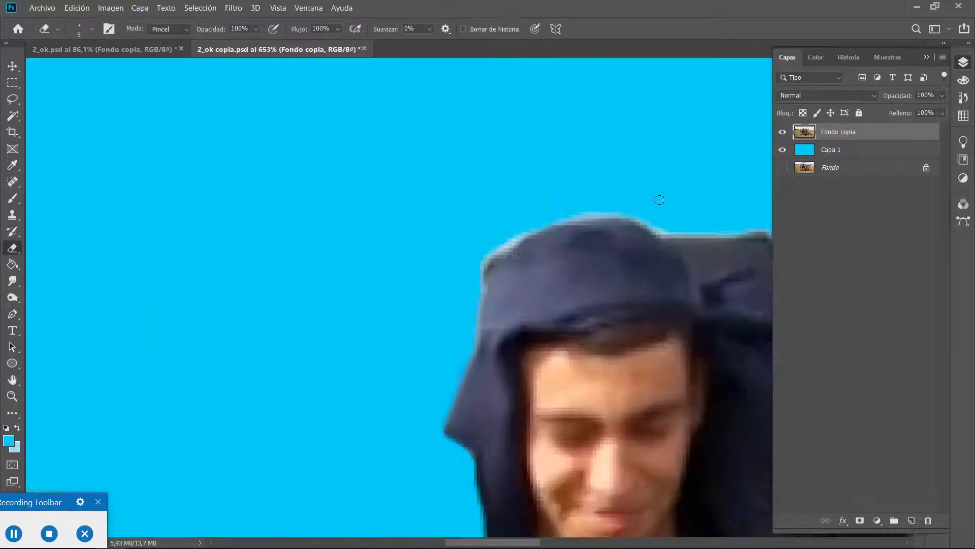
mouse_move(474, 255)
left_mouse_down()
mouse_move(529, 226)
mouse_move(610, 218)
mouse_move(665, 241)
mouse_move(778, 242)
left_mouse_up()
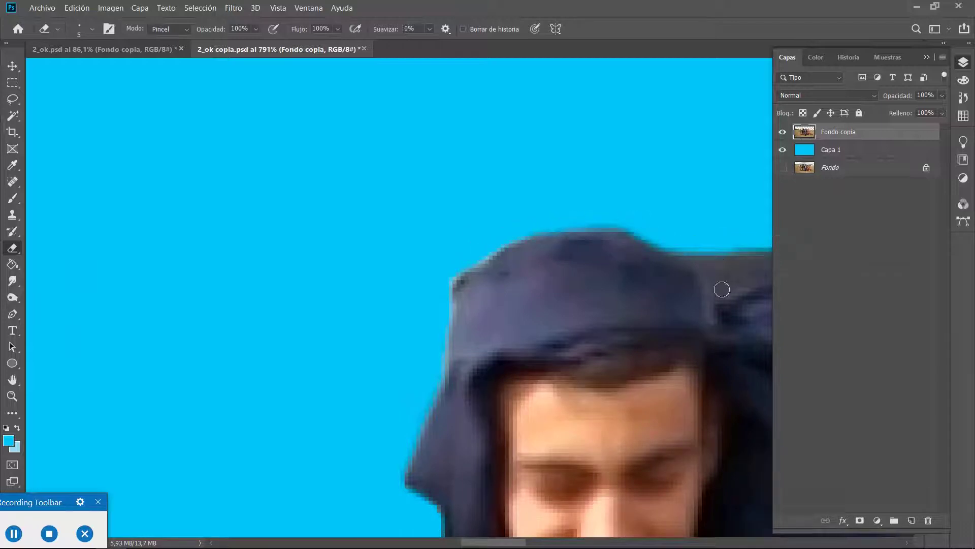
left_click_drag(500, 543, 526, 540)
mouse_move(426, 230)
left_mouse_down()
mouse_move(452, 251)
mouse_move(505, 390)
mouse_move(546, 421)
mouse_move(607, 424)
mouse_move(630, 452)
mouse_move(640, 491)
left_mouse_up()
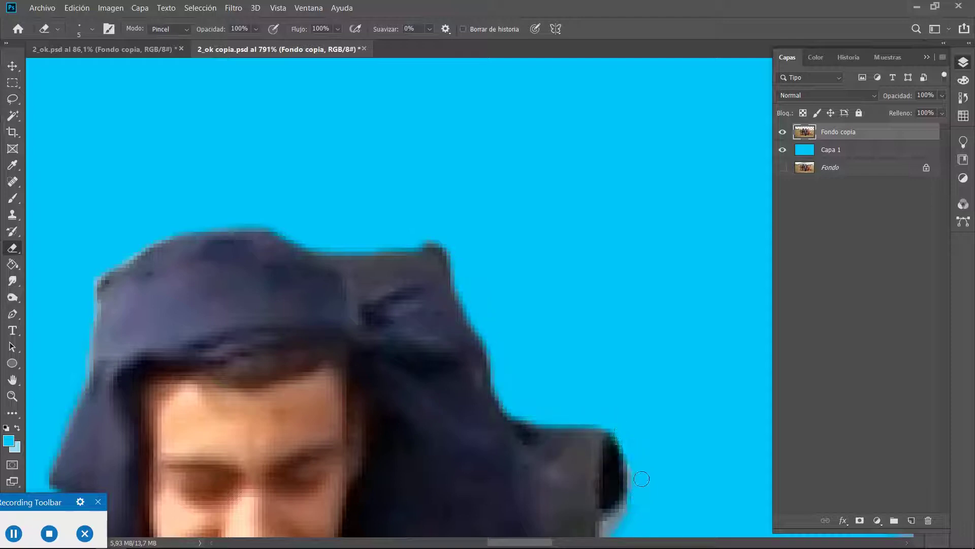
Erase the pale halo and background remnants around the dark figure behind the man, from its upper edge down to the grass line
scroll(635, 457, "down", 5)
mouse_move(634, 304)
left_mouse_down()
mouse_move(607, 344)
mouse_move(608, 390)
mouse_move(624, 348)
left_mouse_up()
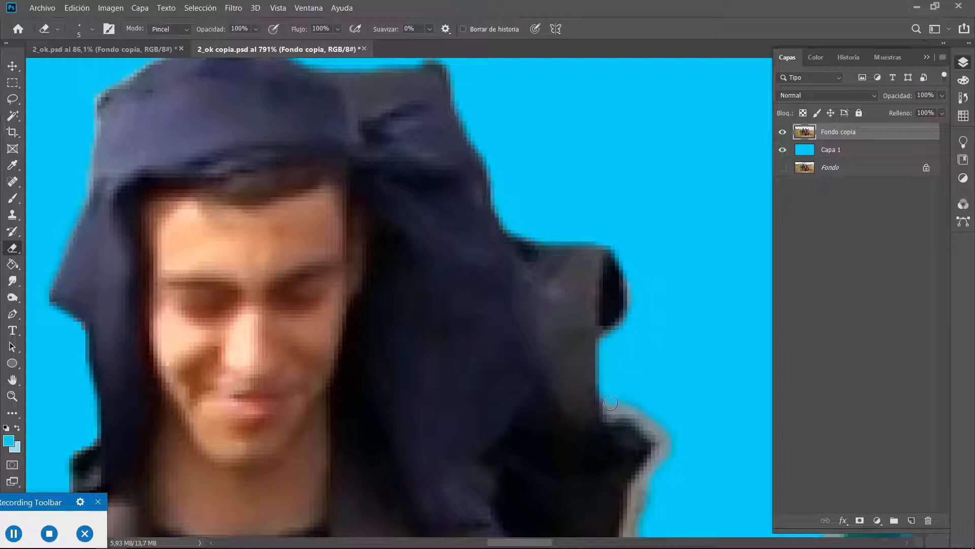
left_click_drag(610, 403, 667, 421)
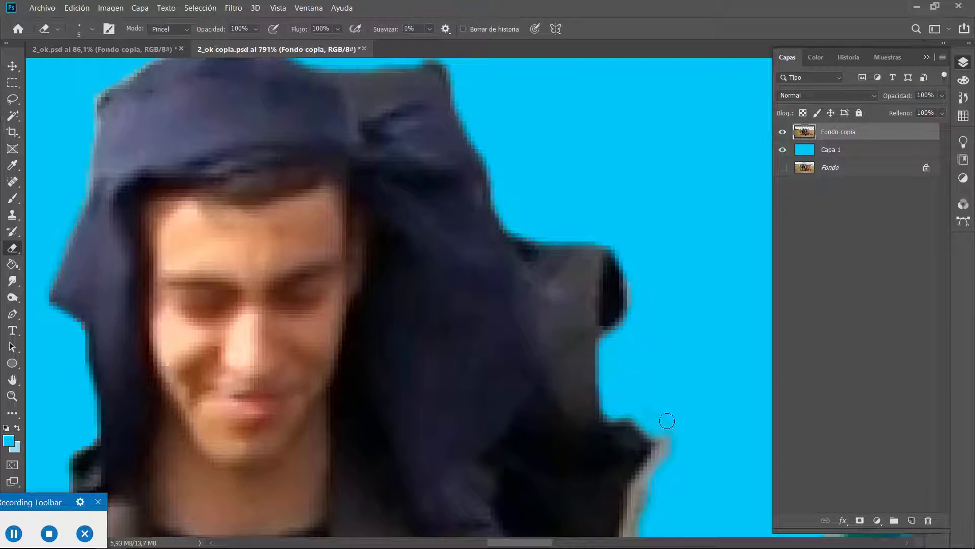
scroll(667, 421, "down", 5)
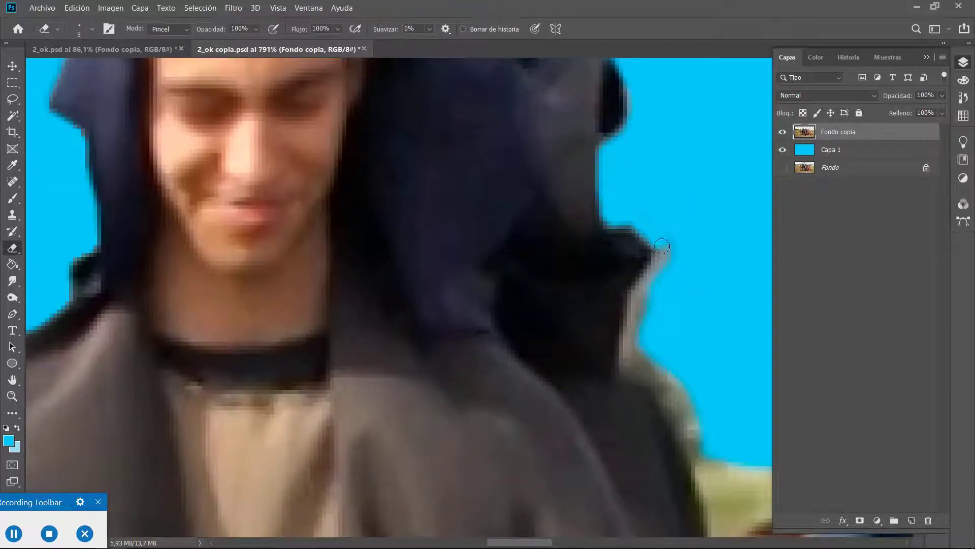
mouse_move(662, 246)
left_mouse_down()
mouse_move(639, 309)
mouse_move(651, 287)
left_mouse_up()
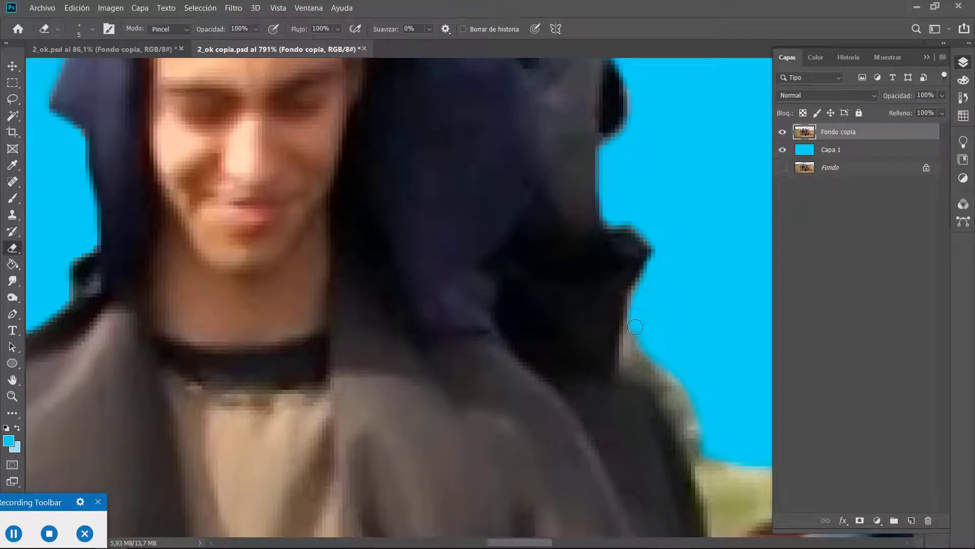
mouse_move(635, 327)
left_mouse_down()
mouse_move(627, 355)
mouse_move(634, 306)
mouse_move(631, 360)
mouse_move(660, 366)
mouse_move(685, 392)
mouse_move(701, 447)
mouse_move(667, 375)
mouse_move(628, 362)
mouse_move(649, 353)
mouse_move(707, 455)
left_mouse_up()
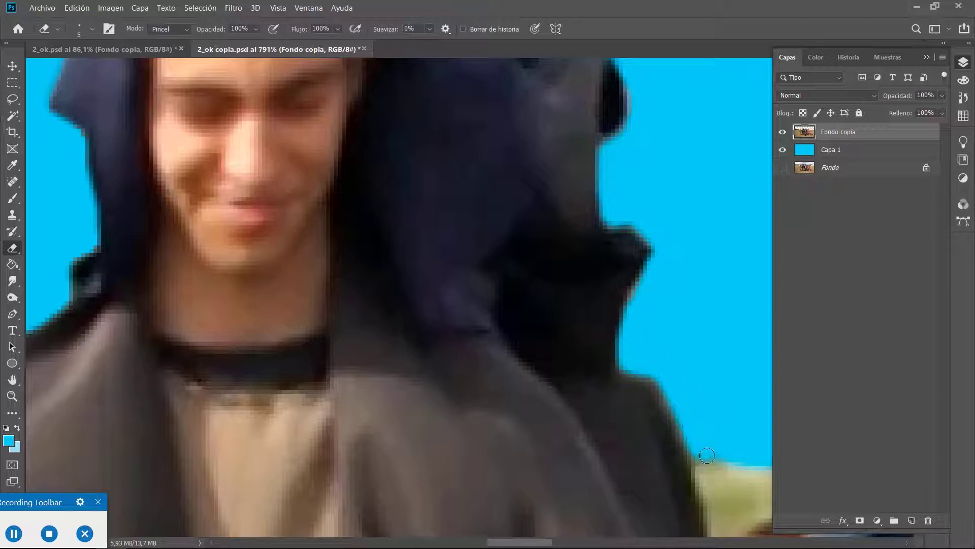
scroll(707, 455, "down", 5)
scroll(675, 352, "down", 4)
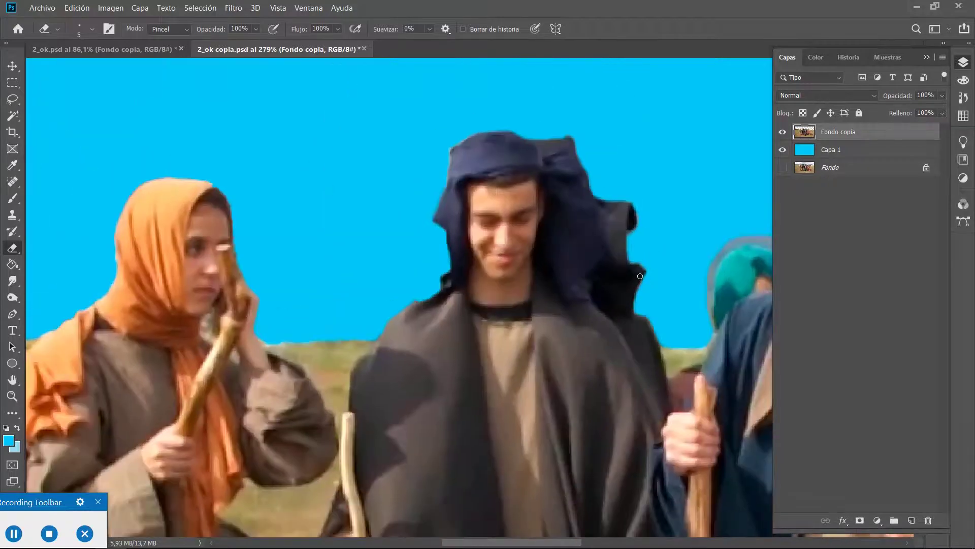
scroll(640, 276, "down", 2)
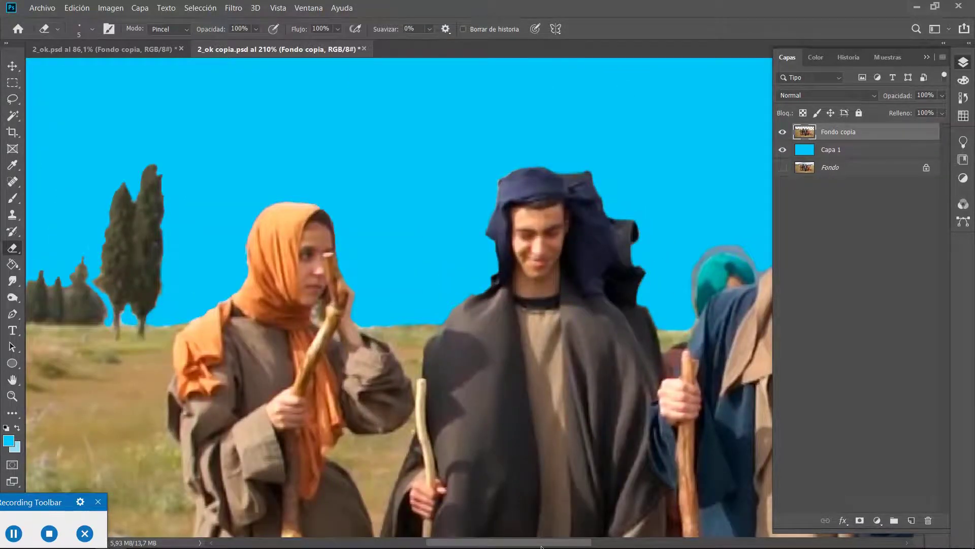
left_click_drag(542, 543, 620, 544)
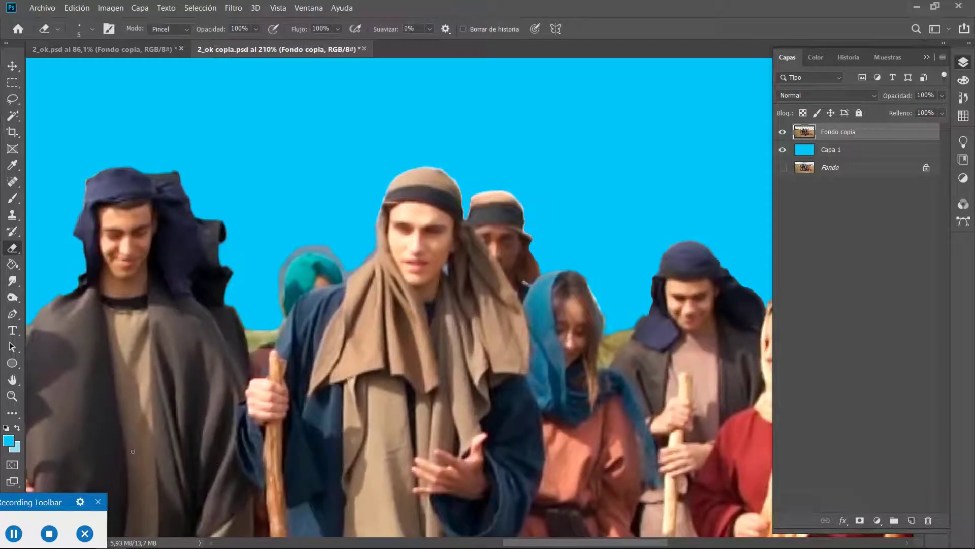
left_click(48, 532)
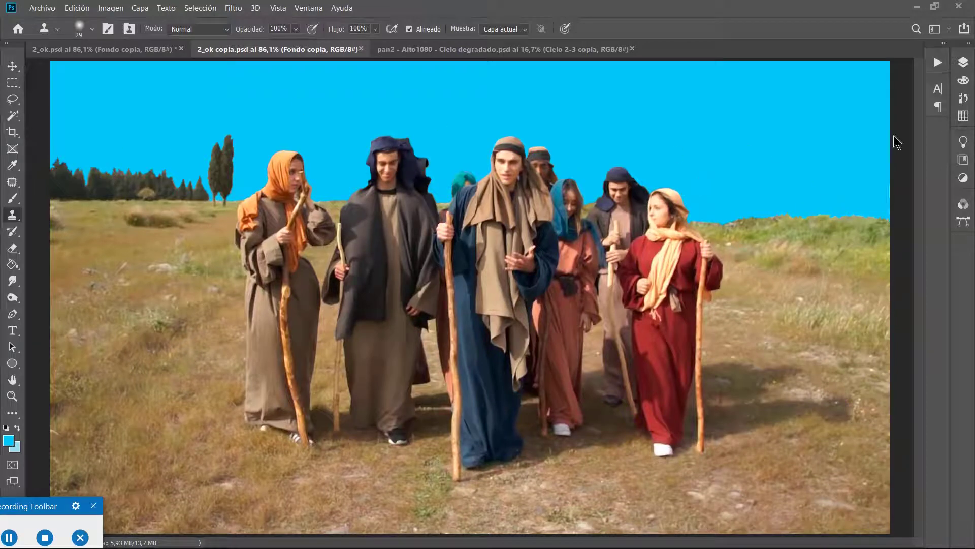
Compare the cutout over transparency and over blue by repeatedly hiding and showing the Capa 1 layer, leaving it shown
left_click(963, 62)
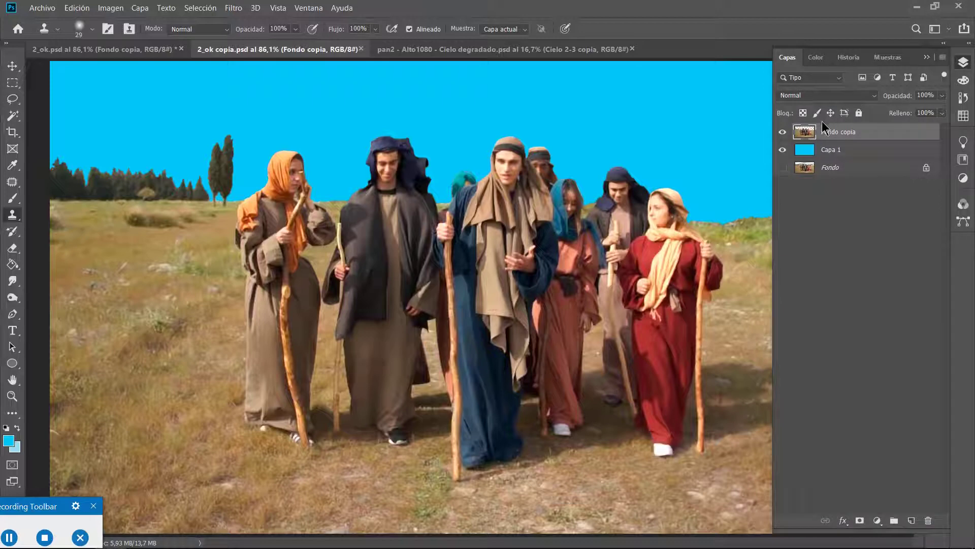
left_click(782, 151)
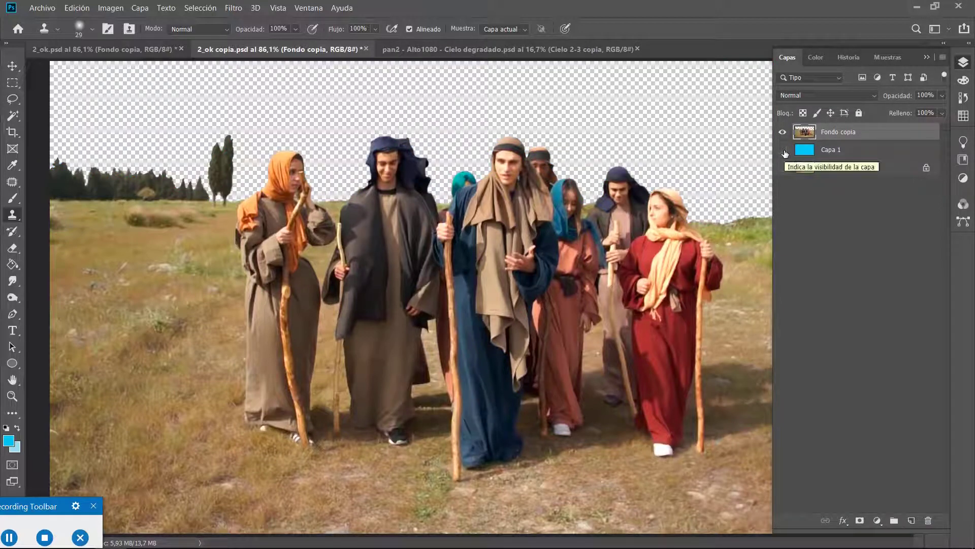
left_click(784, 151)
left_click(784, 151)
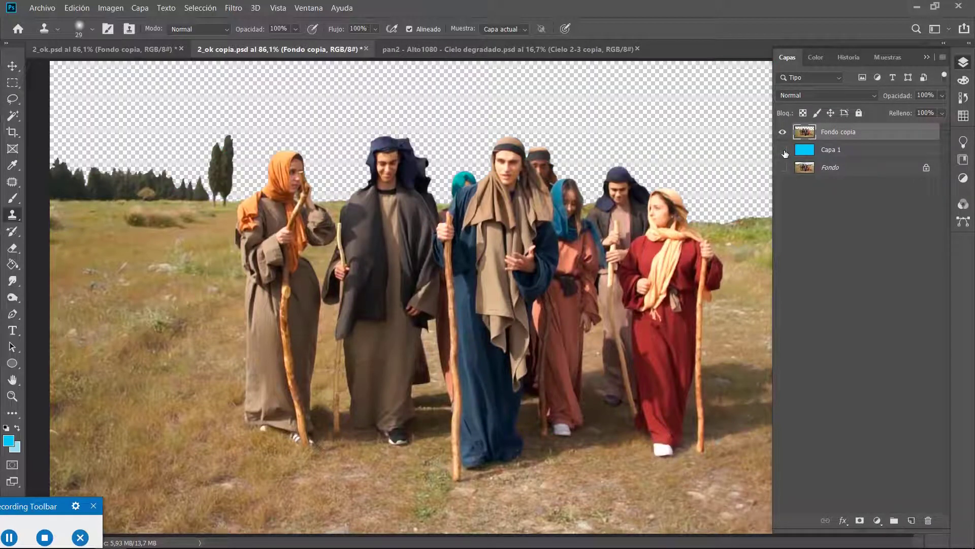
left_click(784, 152)
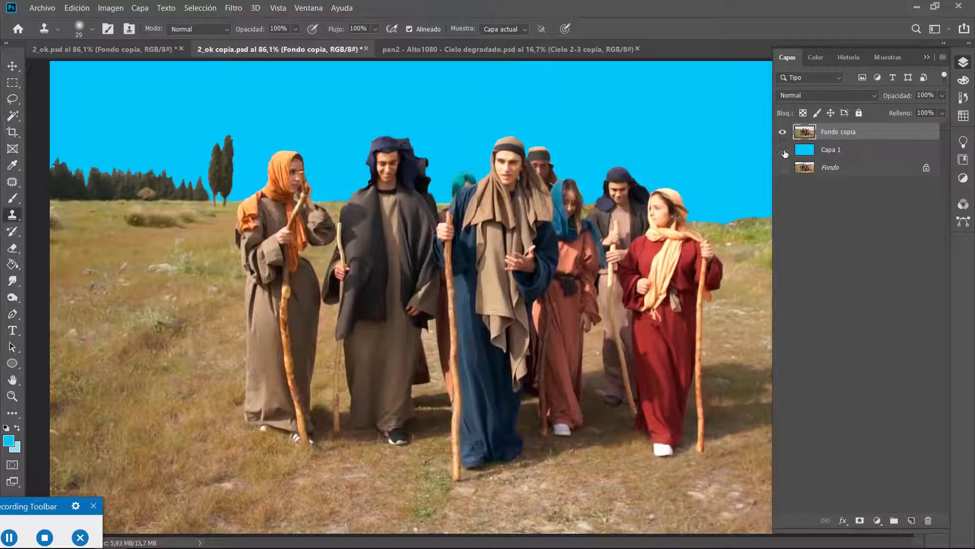
left_click(785, 152)
left_click(785, 151)
left_click(784, 151)
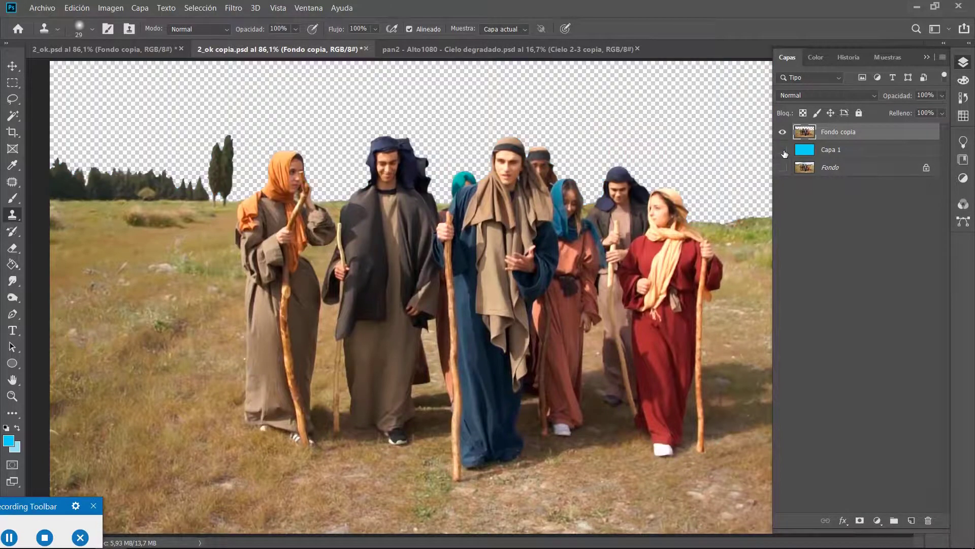
left_click(784, 151)
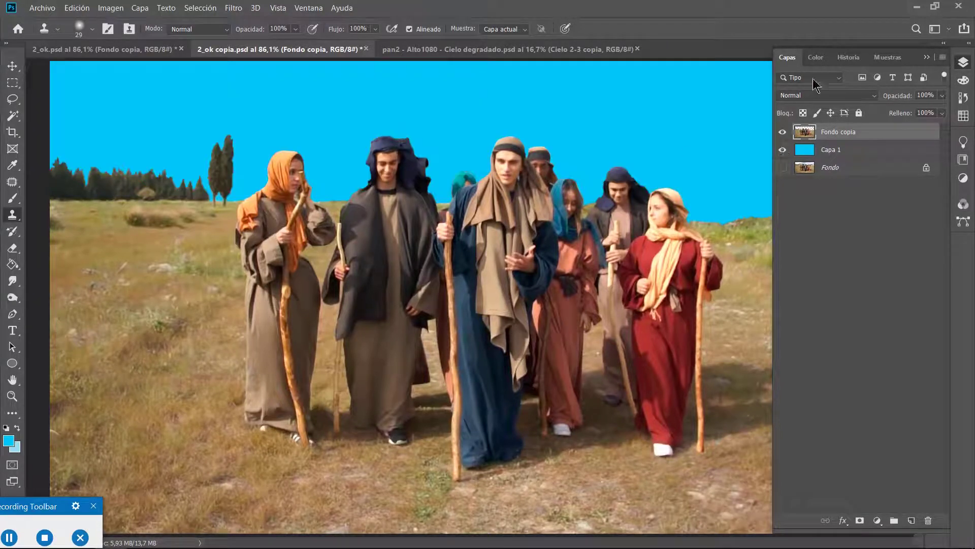
double_click(791, 59)
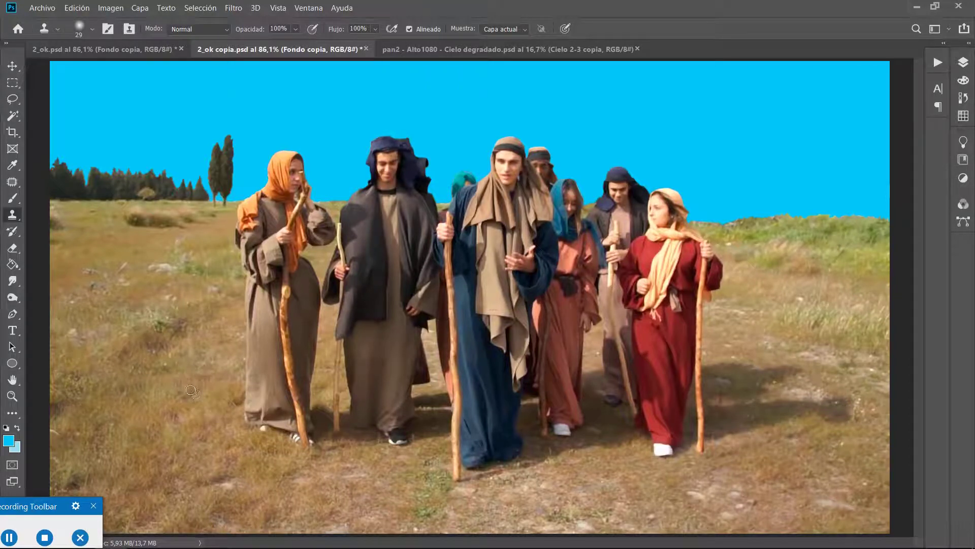
Try to clone nearby grass over the white heel and striped sneaker under the orange-scarfed woman's robe, undoing the strokes
left_click(11, 216)
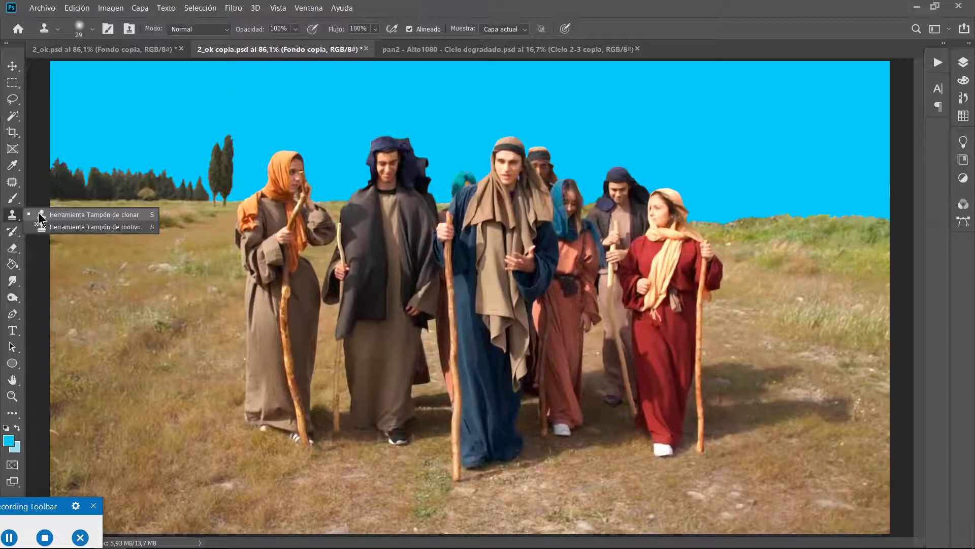
left_click(57, 214)
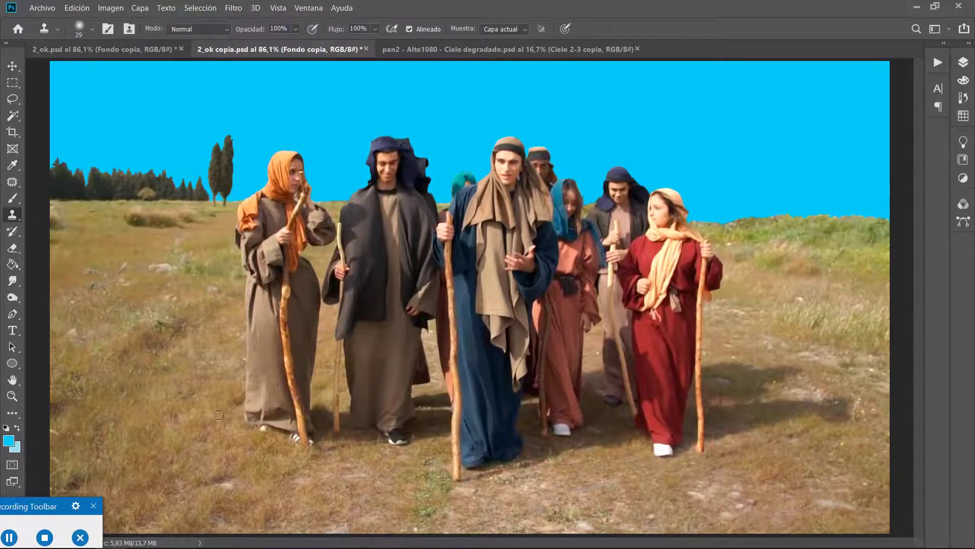
scroll(169, 399, "up", 5)
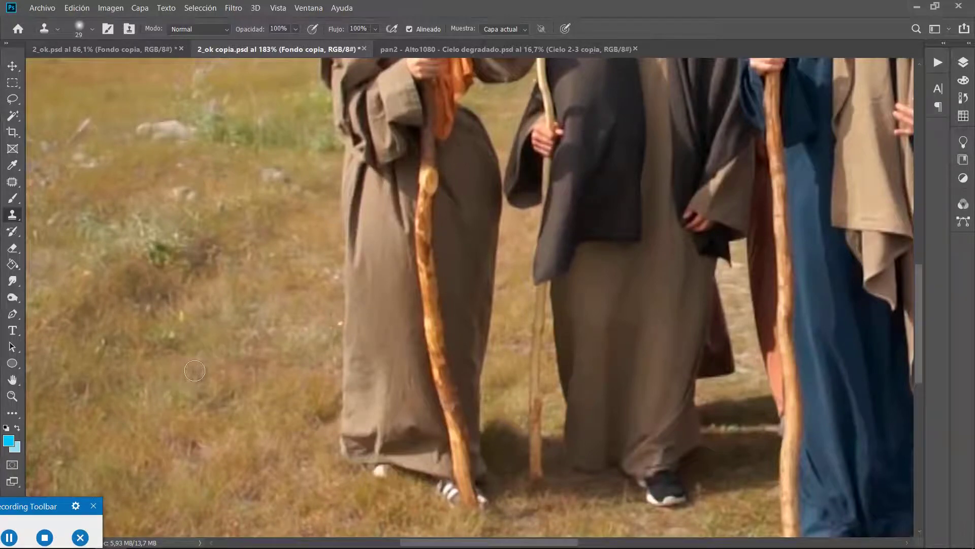
left_click(93, 29)
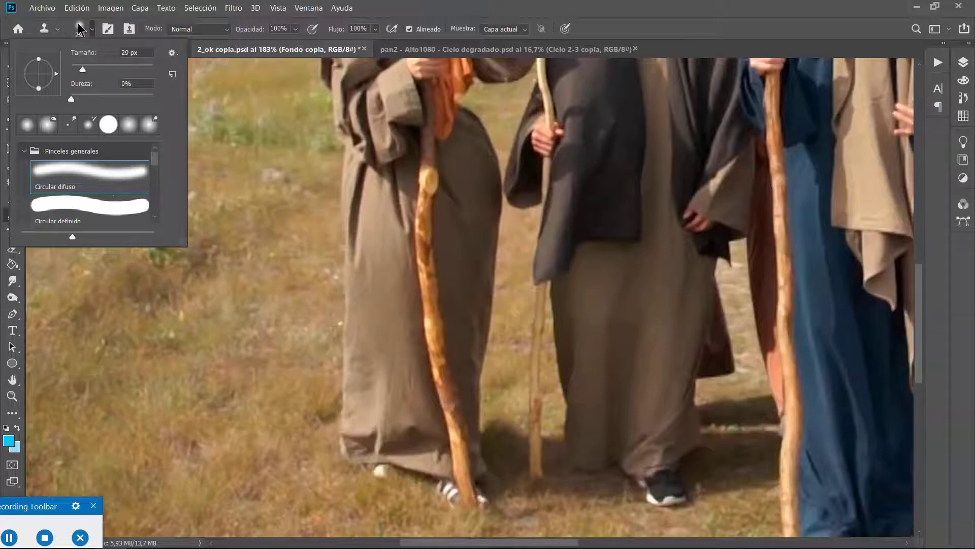
left_click(484, 2)
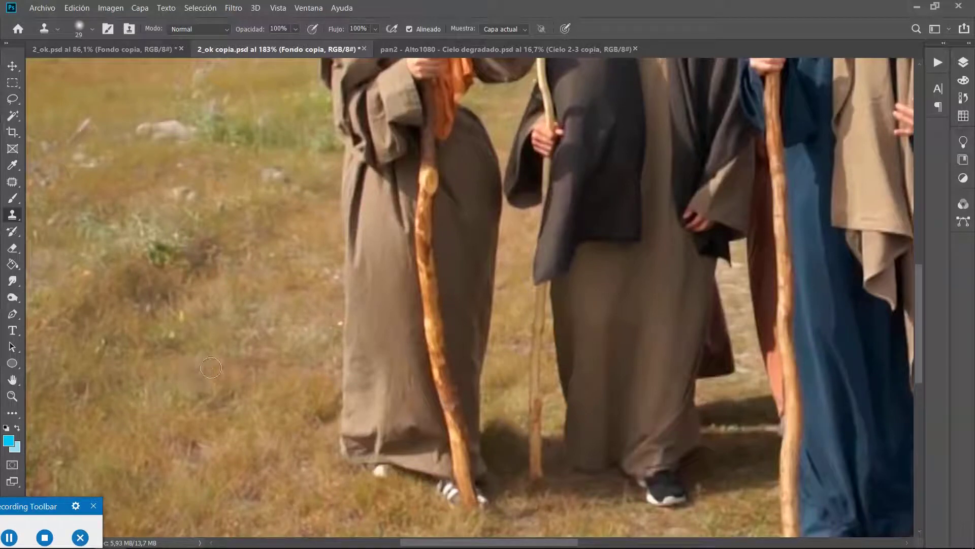
left_click(201, 378)
left_click(212, 355, "alt")
left_click(205, 369)
mouse_move(378, 470)
left_mouse_down()
mouse_move(386, 470)
mouse_move(370, 475)
mouse_move(397, 479)
left_mouse_up()
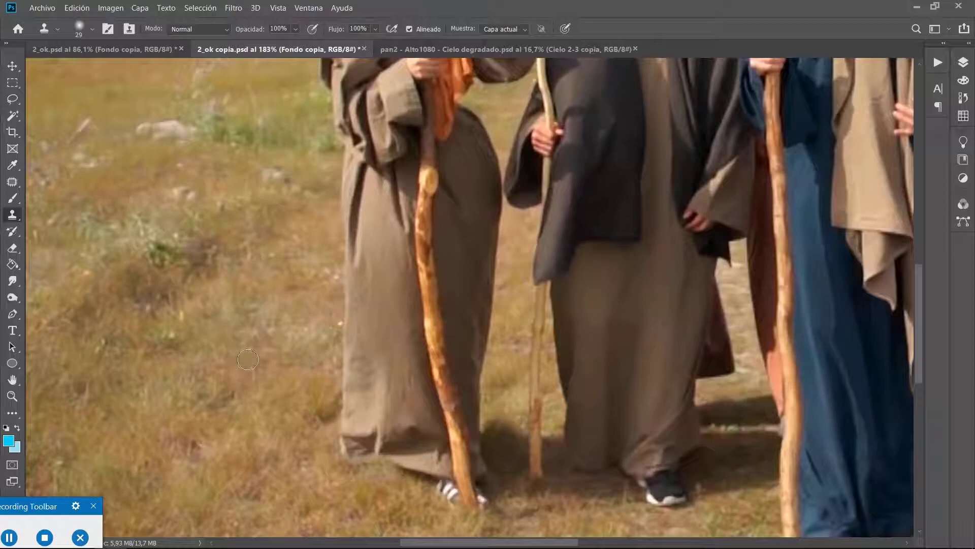
key("ctrl+z")
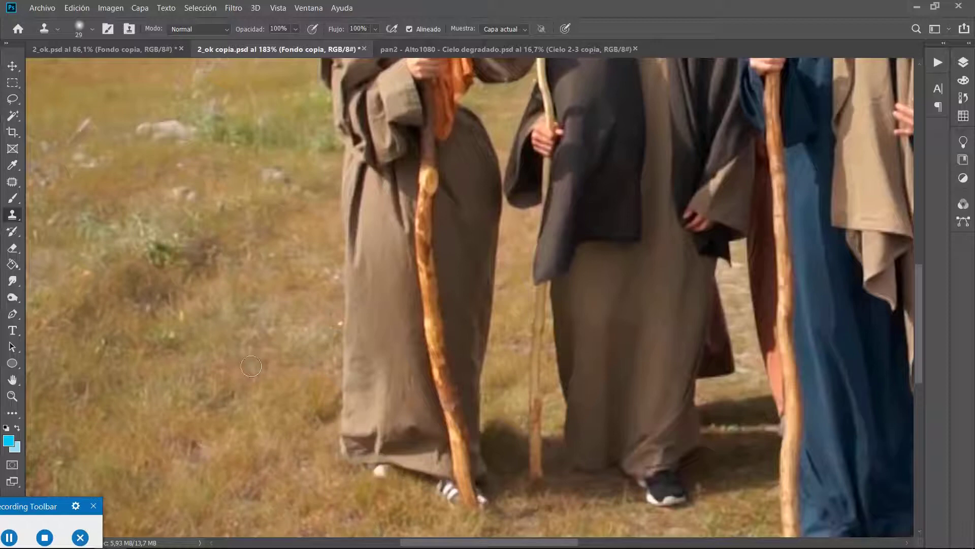
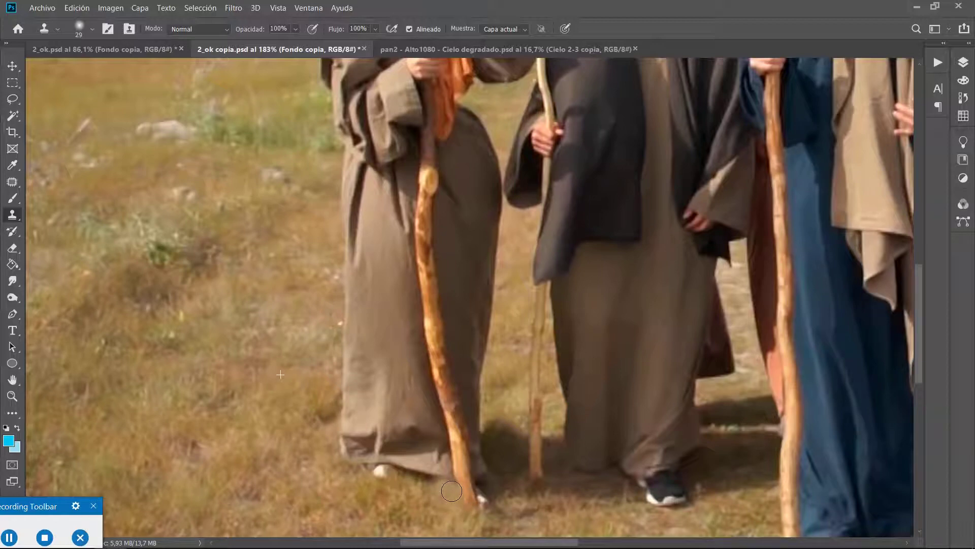
left_click_drag(451, 490, 438, 494)
key("ctrl+z")
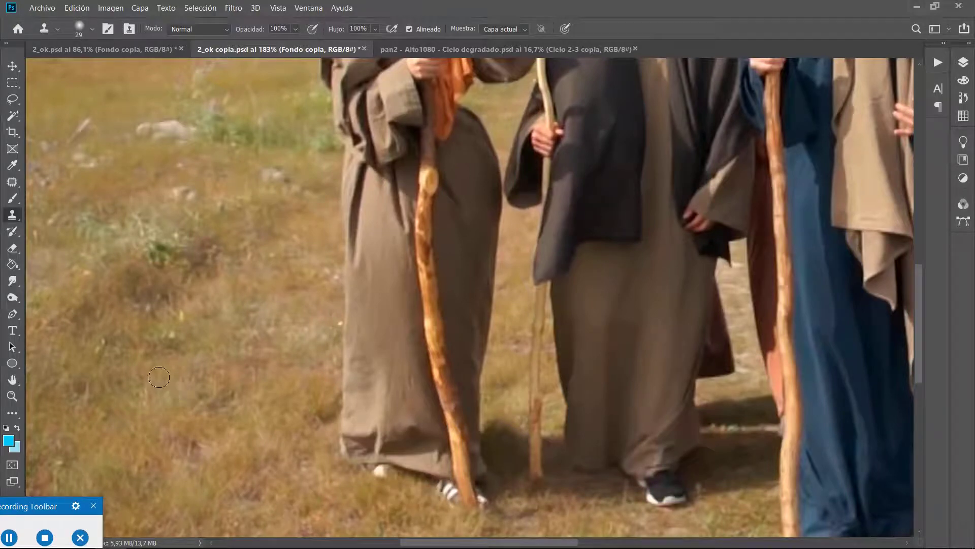
Try to cover the white shoe heel at the hem of the woman's robe with nearby grass using the Patch tool
left_click(16, 222)
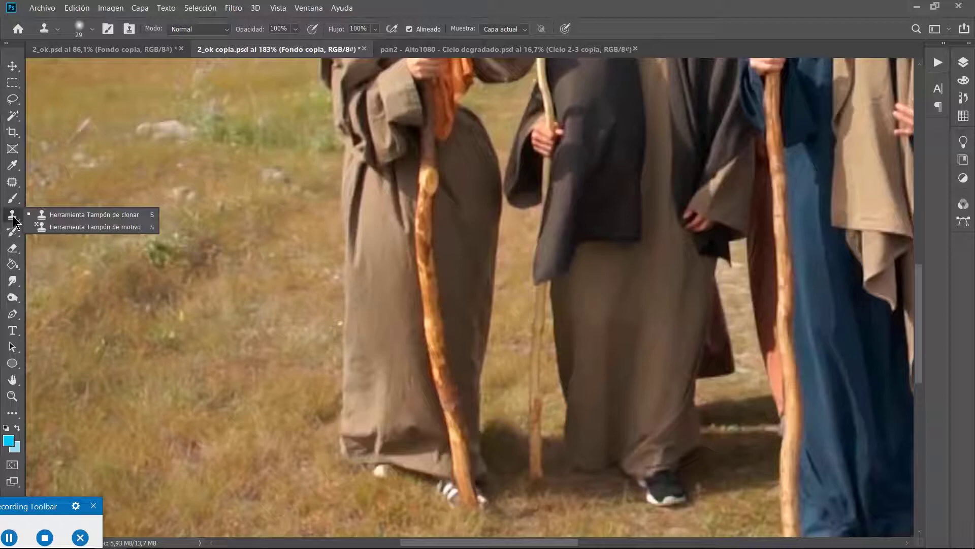
left_click(17, 184)
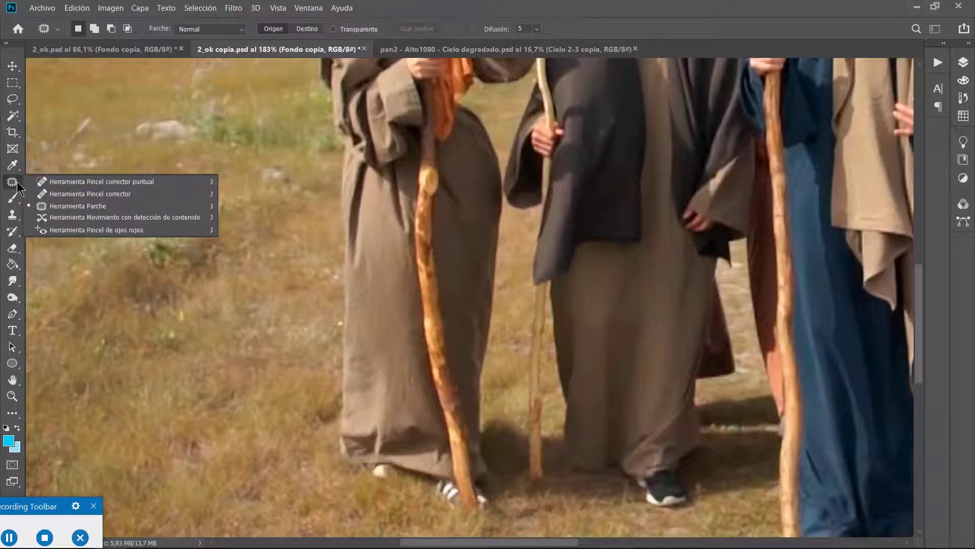
left_click(65, 204)
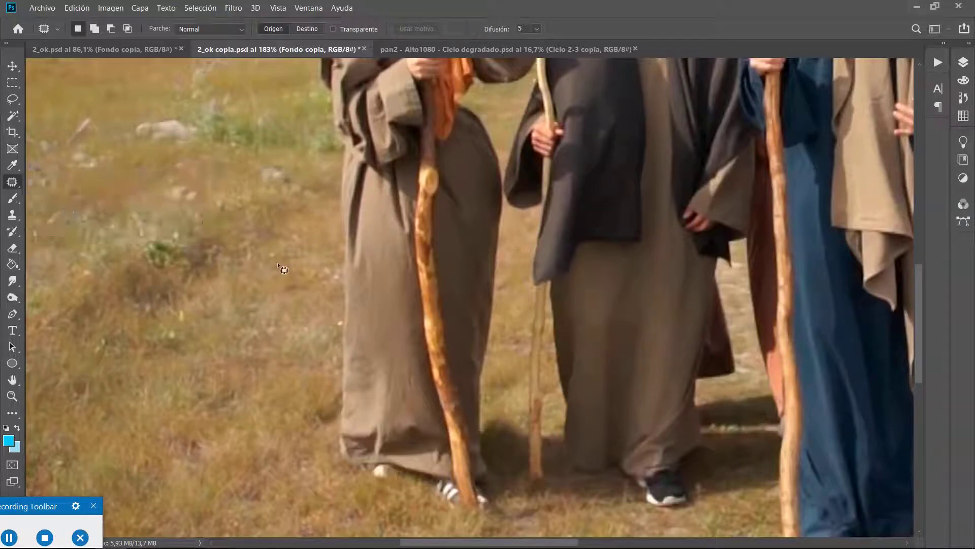
scroll(372, 459, "up", 3)
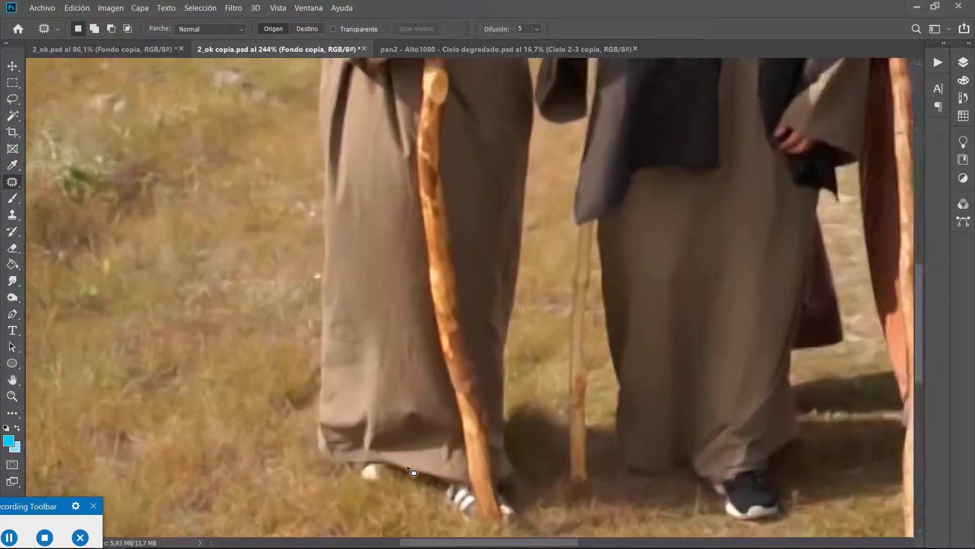
scroll(405, 462, "down", 4)
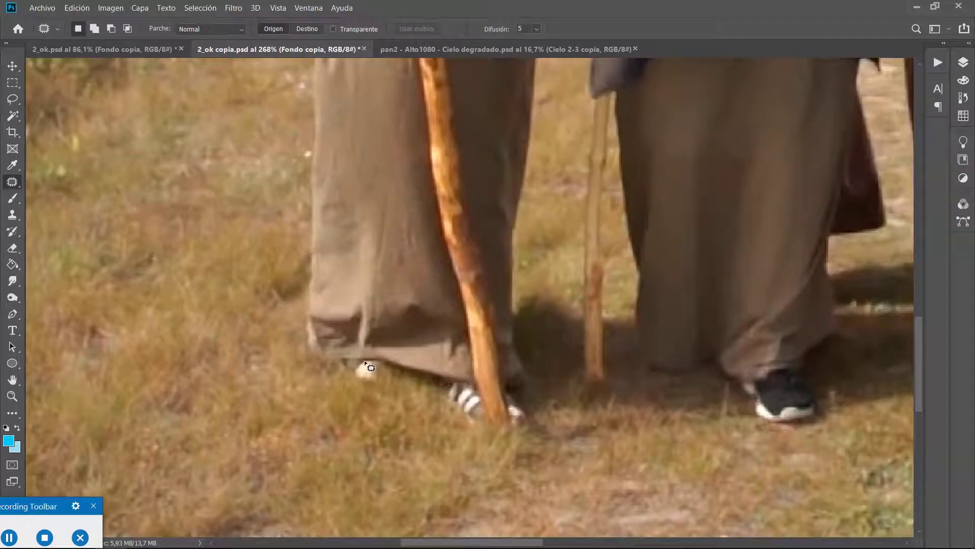
mouse_move(364, 361)
left_mouse_down()
mouse_move(348, 370)
mouse_move(364, 391)
mouse_move(399, 375)
left_mouse_up()
mouse_move(368, 366)
left_mouse_down()
mouse_move(375, 380)
mouse_move(294, 390)
mouse_move(220, 353)
mouse_move(185, 350)
mouse_move(222, 299)
left_mouse_up()
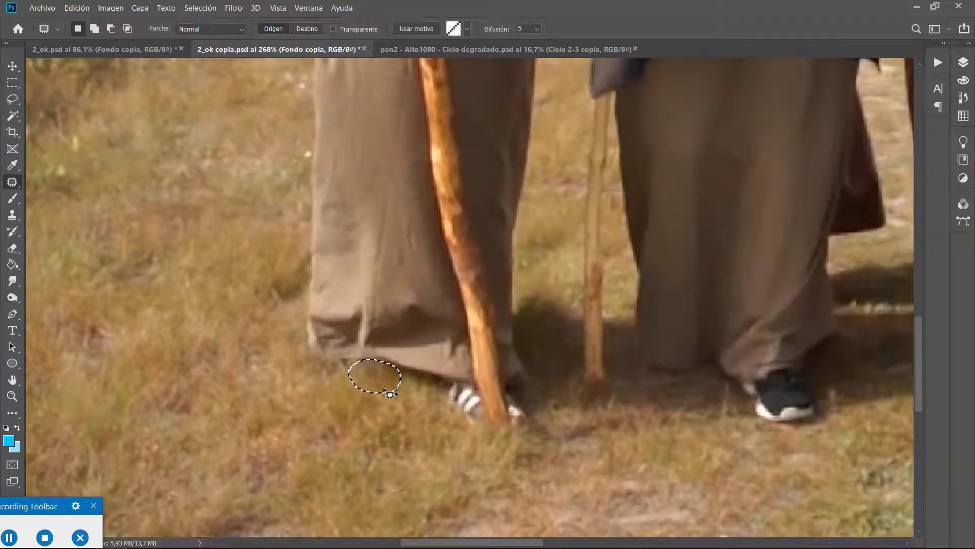
left_click_drag(389, 394, 367, 389)
scroll(386, 404, "down", 6)
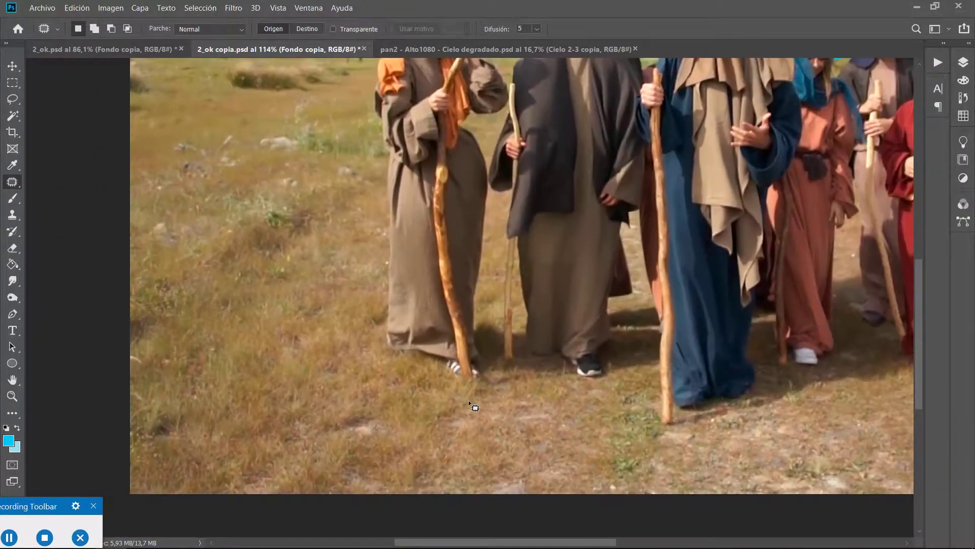
scroll(442, 374, "up", 5)
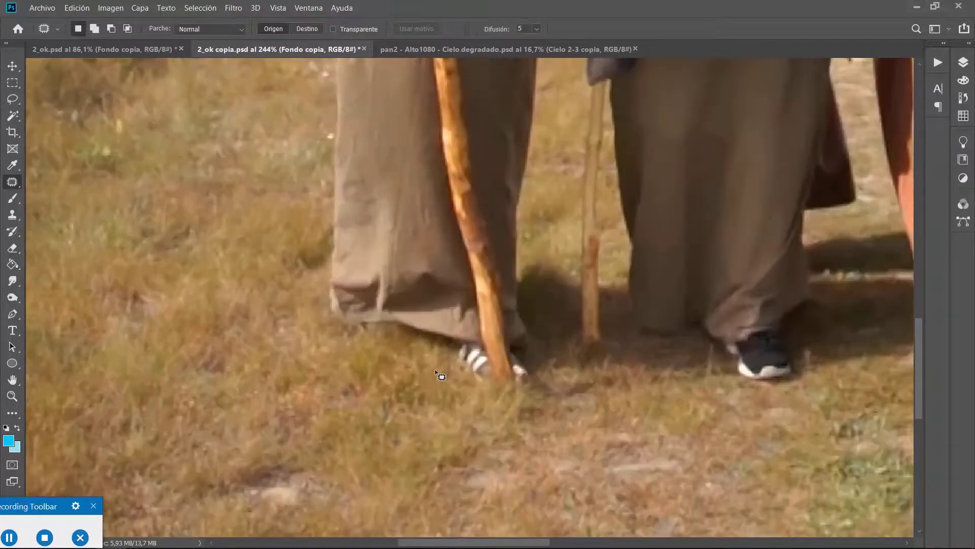
scroll(436, 371, "up", 2)
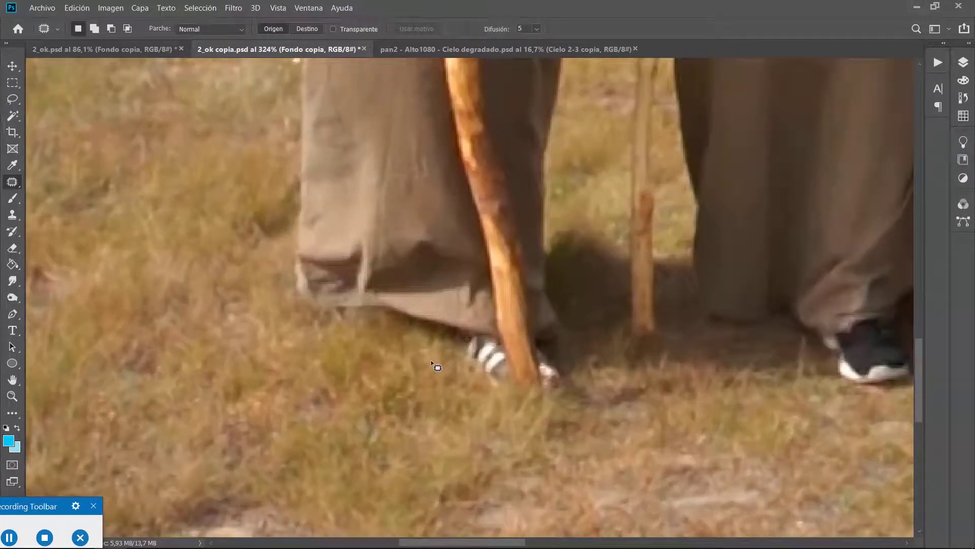
Undo the patch over the white shoe heel and clear the selection around it
left_click_drag(407, 341, 405, 345)
key("ctrl+d")
key("ctrl+z")
key("ctrl+z")
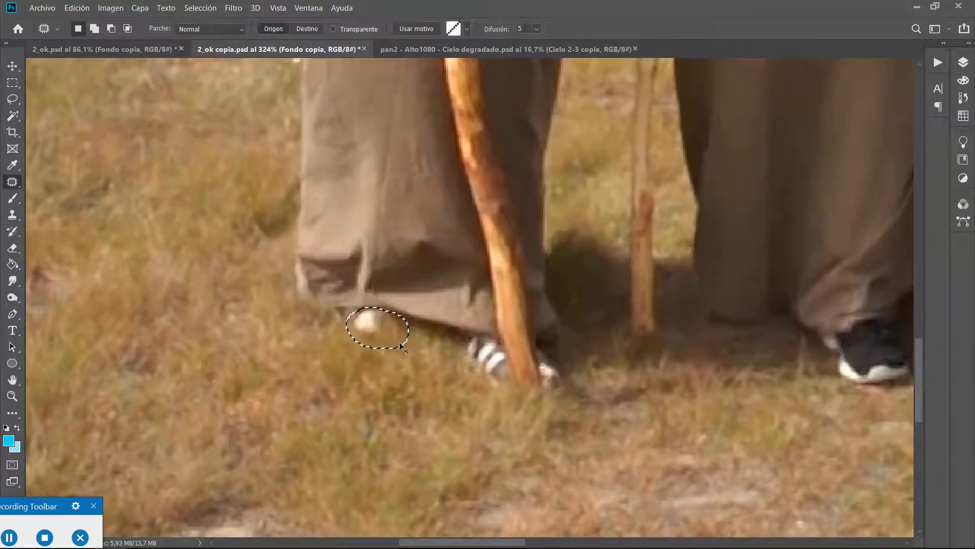
key("ctrl+d")
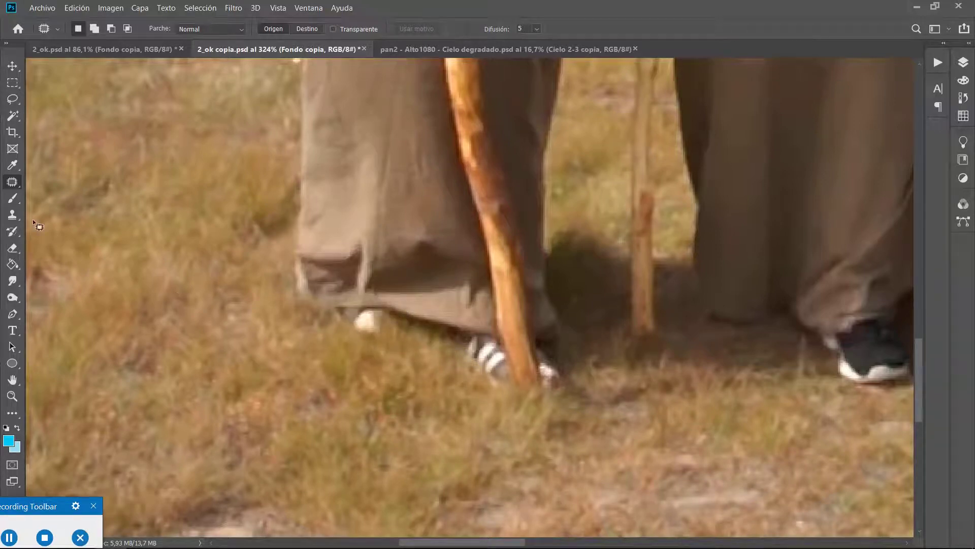
Patch the striped sneaker beside the base of the woman's staff with nearby grass, and clear the selection
right_click(13, 181)
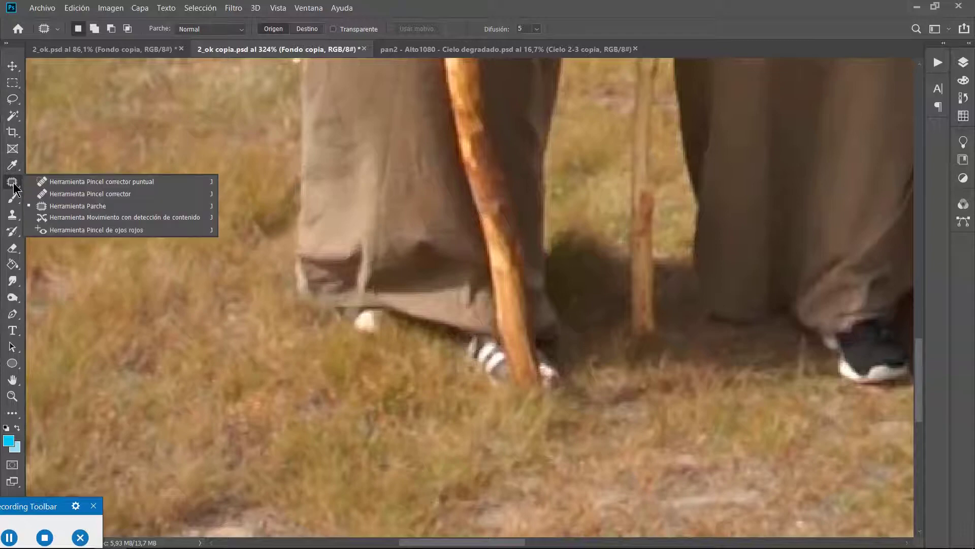
left_click(62, 207)
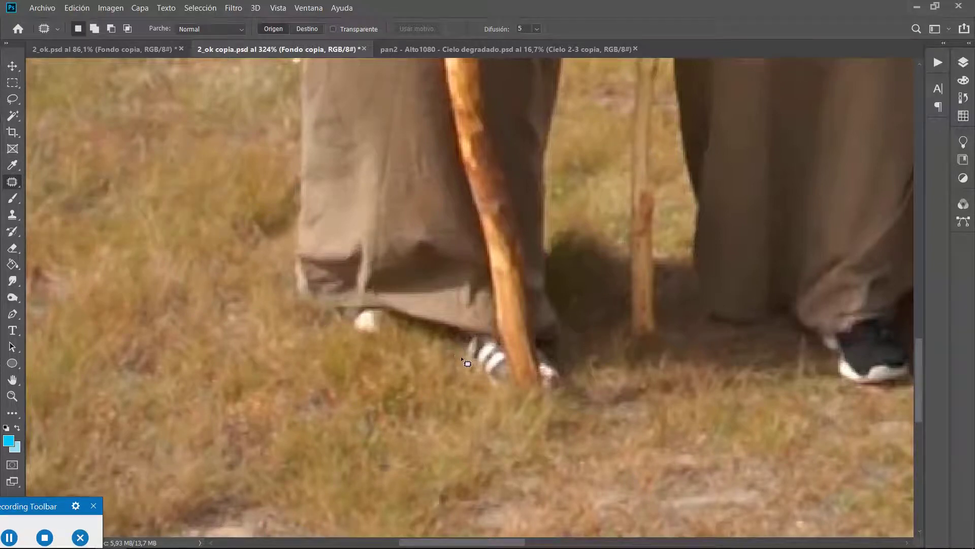
mouse_move(460, 356)
left_mouse_down()
mouse_move(472, 334)
mouse_move(494, 338)
mouse_move(518, 396)
left_mouse_up()
mouse_move(472, 374)
left_mouse_down()
mouse_move(459, 349)
mouse_move(487, 359)
mouse_move(382, 387)
mouse_move(361, 385)
mouse_move(328, 353)
mouse_move(395, 393)
mouse_move(389, 378)
mouse_move(317, 355)
mouse_move(314, 422)
left_mouse_up()
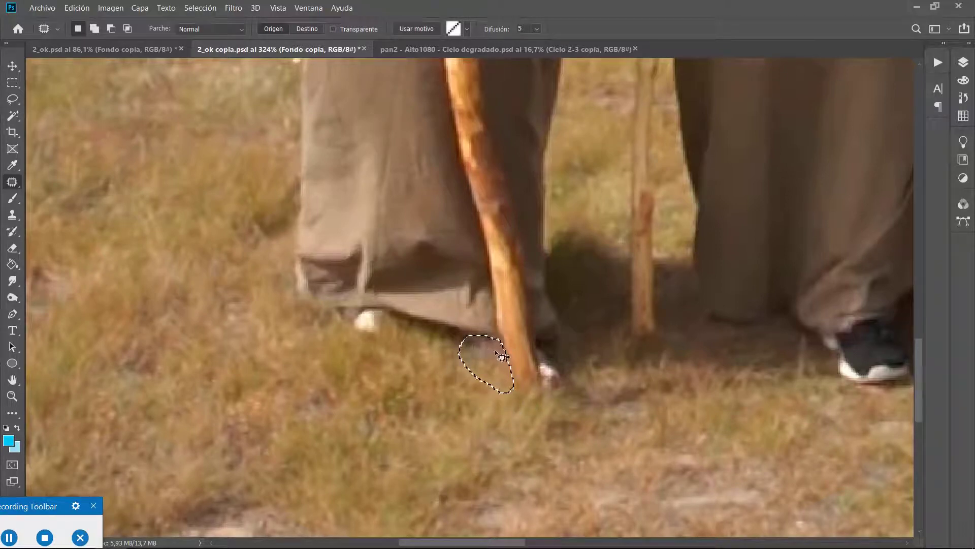
left_click_drag(502, 357, 526, 371)
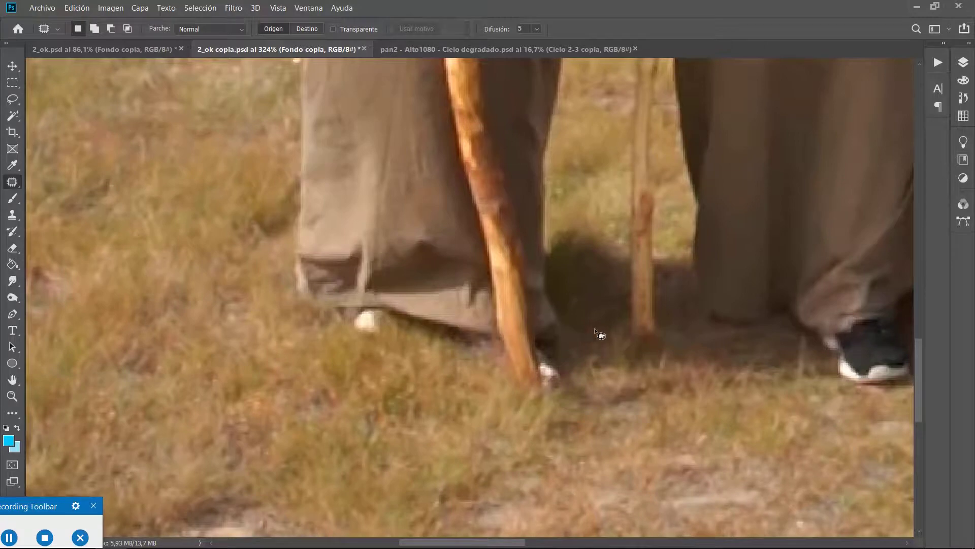
Undo the patch over the striped sneaker beside the orange-scarfed woman's staff and clear the selection around it
scroll(523, 303, "down", 5)
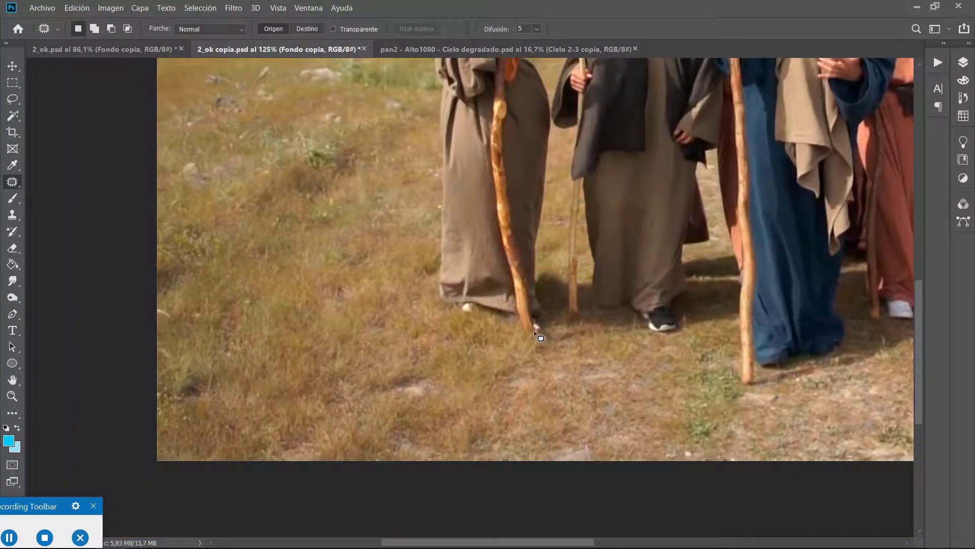
scroll(534, 332, "up", 6)
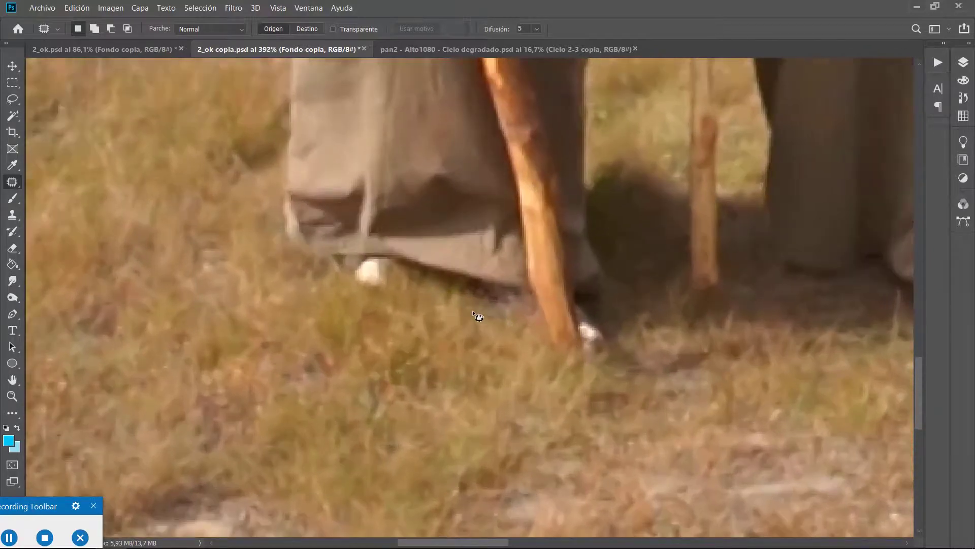
left_click_drag(509, 316, 608, 371)
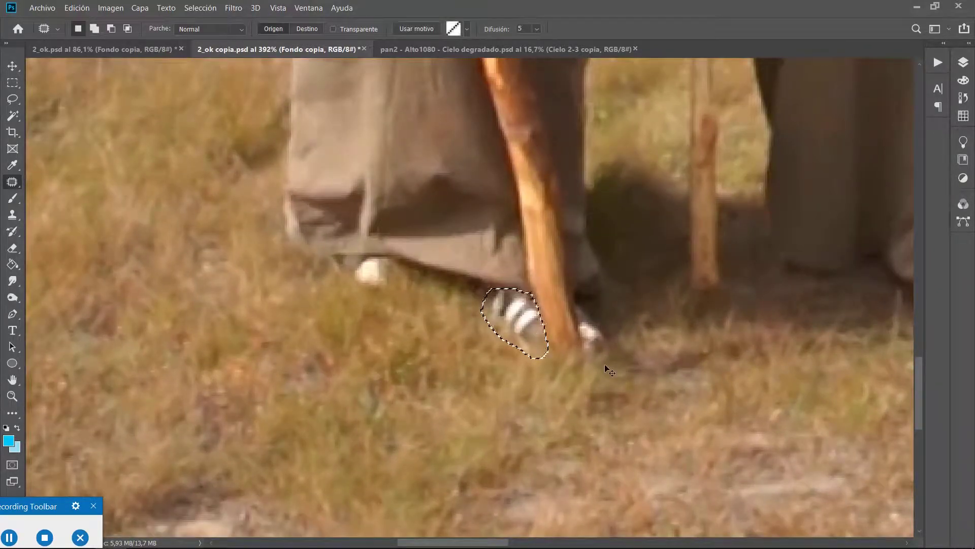
key("ctrl+d")
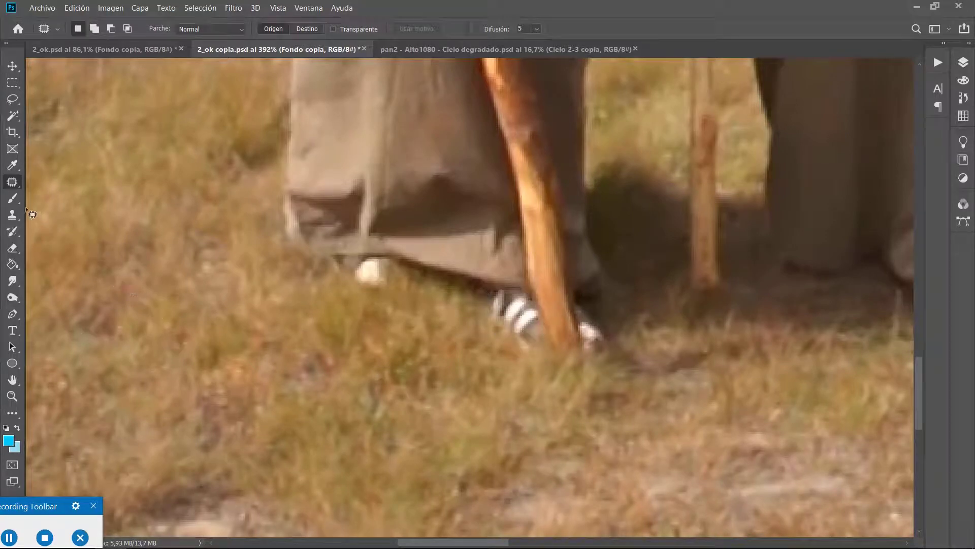
Remove the white shoe heel at the hem of the orange-scarfed woman's robe with the Spot Healing Brush
right_click(16, 183)
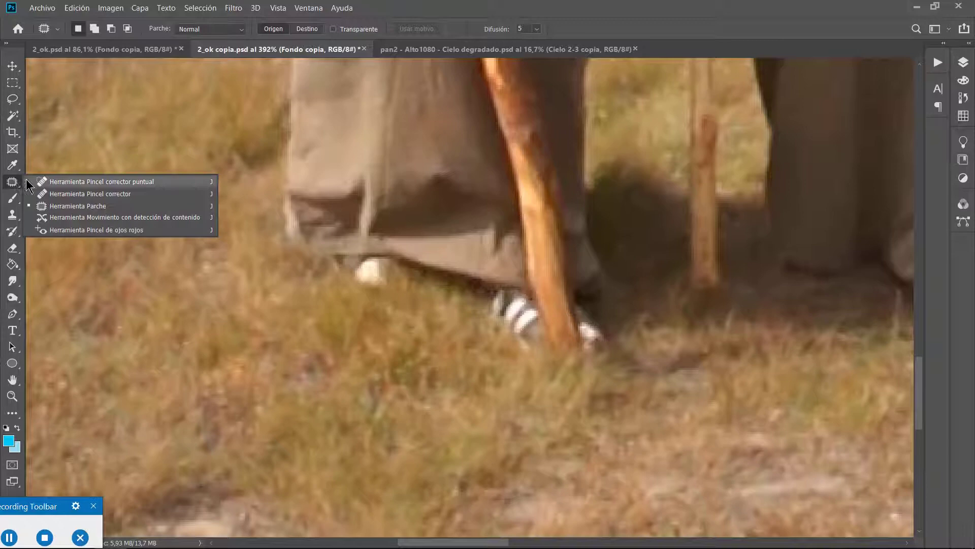
left_click(71, 182)
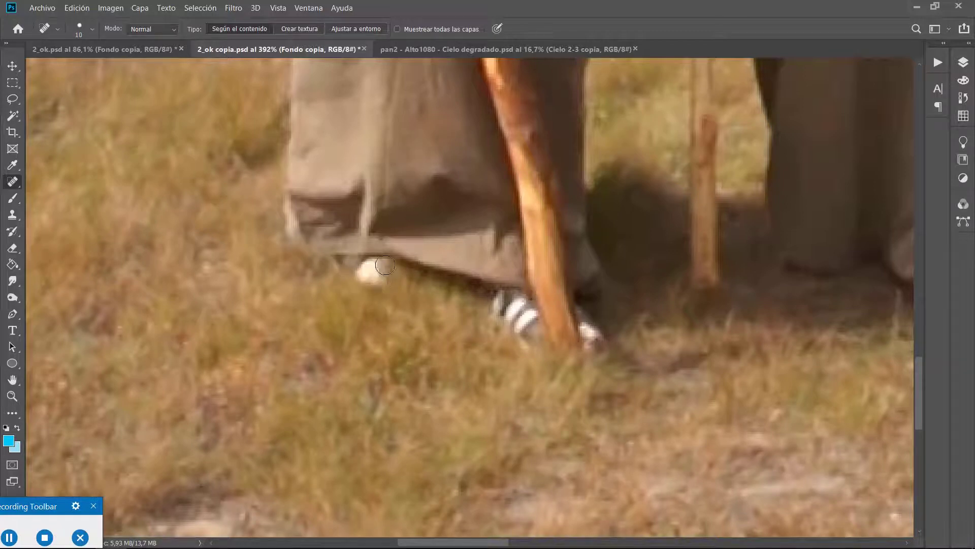
mouse_move(387, 280)
left_mouse_down()
mouse_move(347, 277)
mouse_move(399, 276)
mouse_move(362, 274)
mouse_move(392, 269)
mouse_move(343, 267)
mouse_move(394, 269)
left_mouse_up()
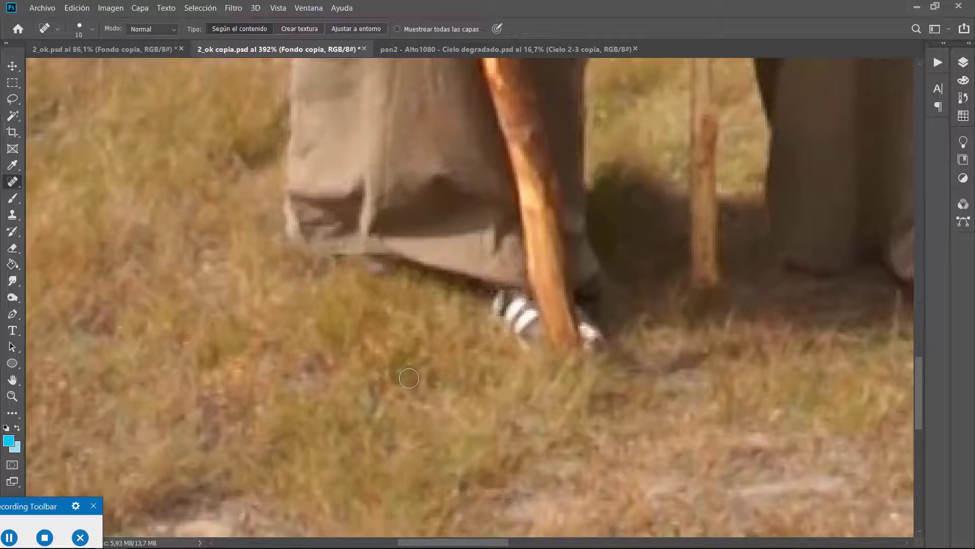
Try to remove the striped sneaker beside the orange-scarfed woman's staff with the Spot Healing Brush, undoing the stroke
scroll(409, 378, "down", 5)
key("ctrl+0")
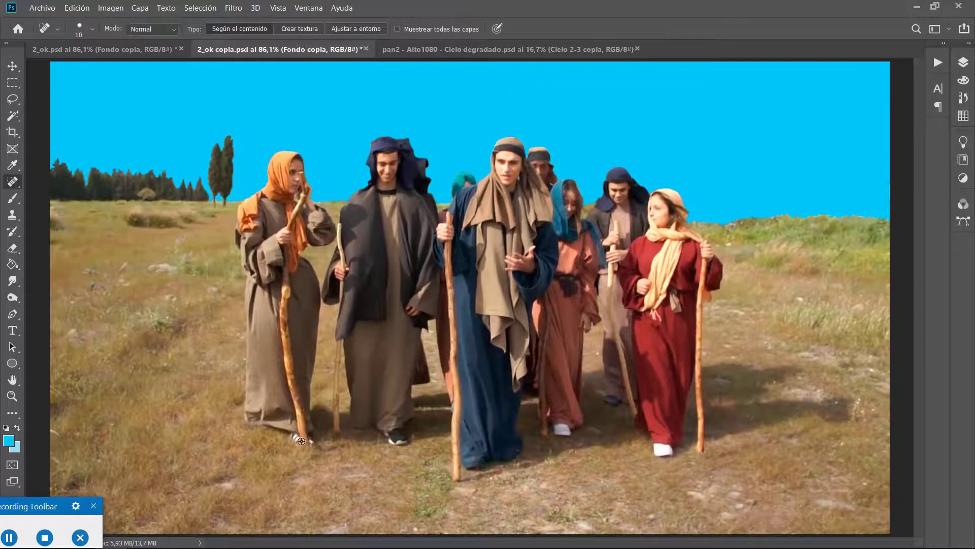
scroll(301, 441, "up", 8)
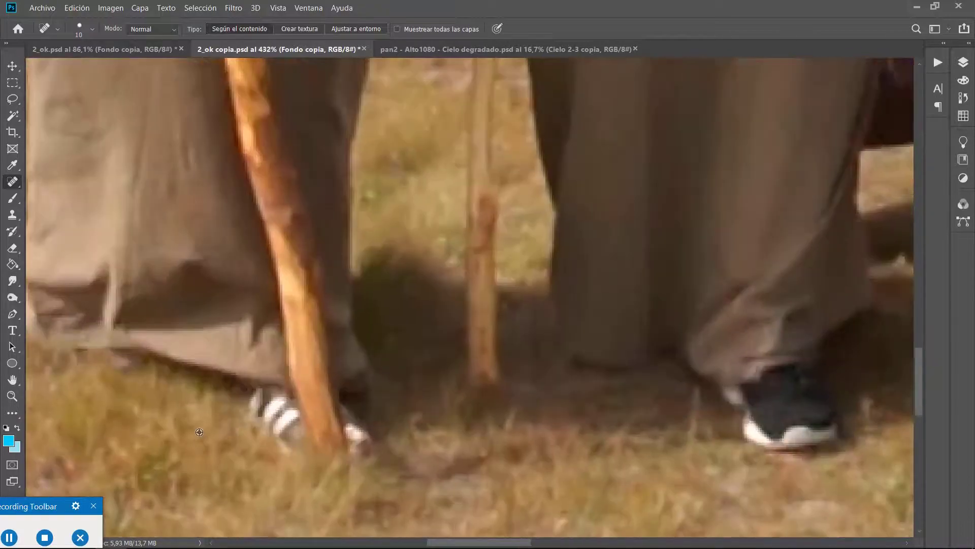
scroll(287, 409, "down", 3)
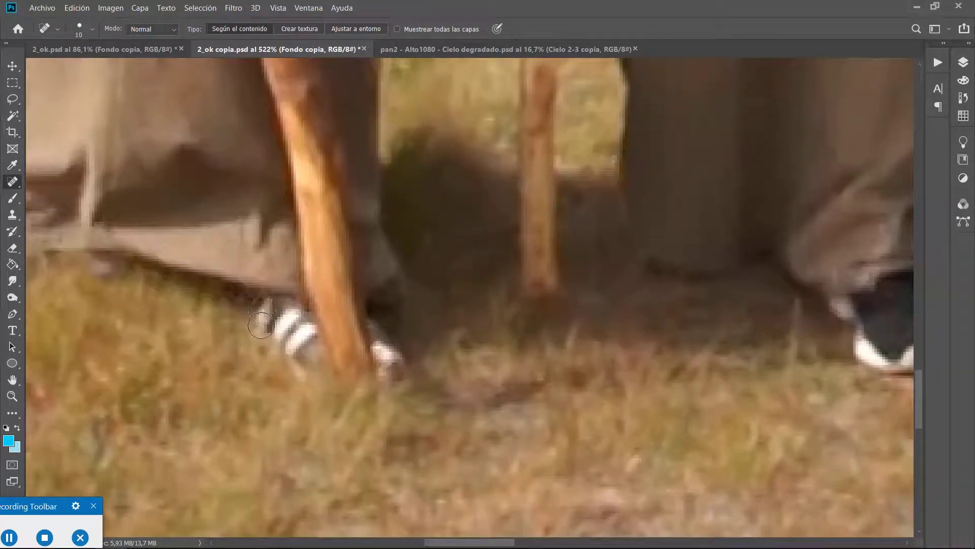
mouse_move(262, 322)
left_mouse_down()
mouse_move(268, 305)
mouse_move(298, 312)
mouse_move(310, 372)
mouse_move(306, 378)
mouse_move(284, 326)
mouse_move(273, 322)
mouse_move(270, 350)
mouse_move(265, 346)
left_mouse_up()
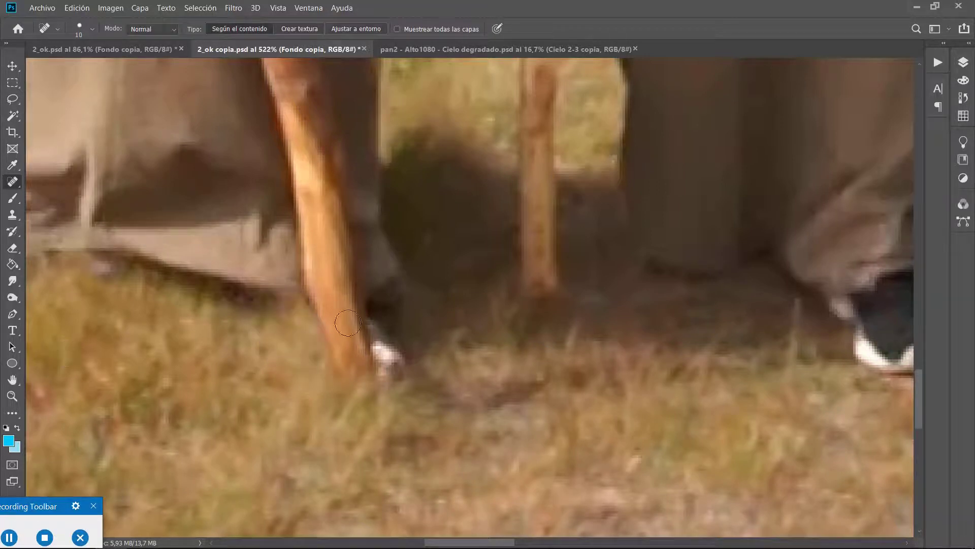
scroll(301, 315, "down", 7)
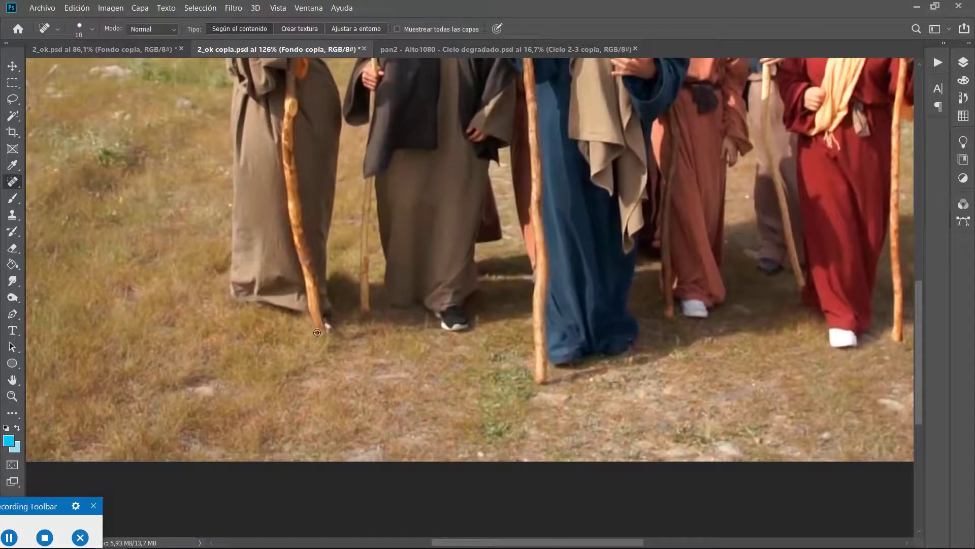
scroll(326, 316, "down", 1)
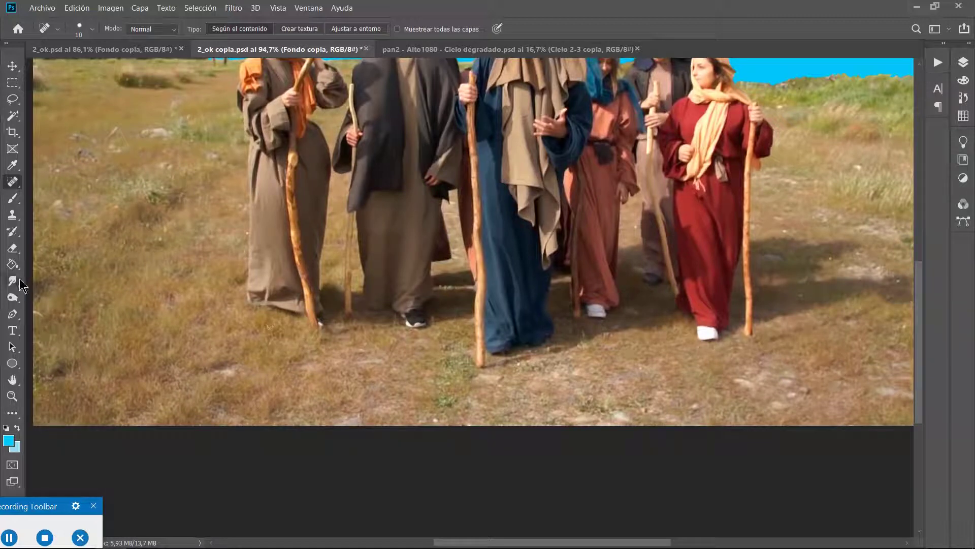
right_click(16, 187)
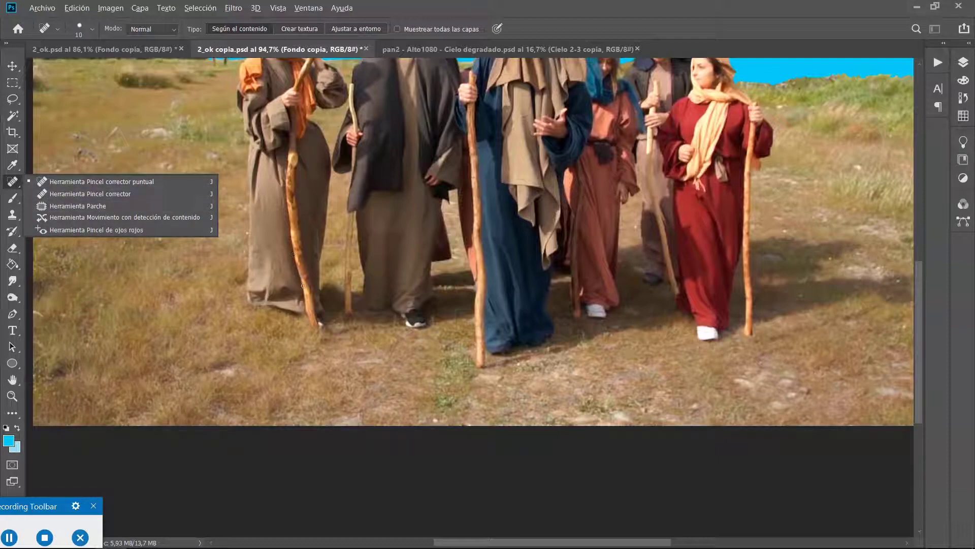
scroll(304, 286, "up", 5)
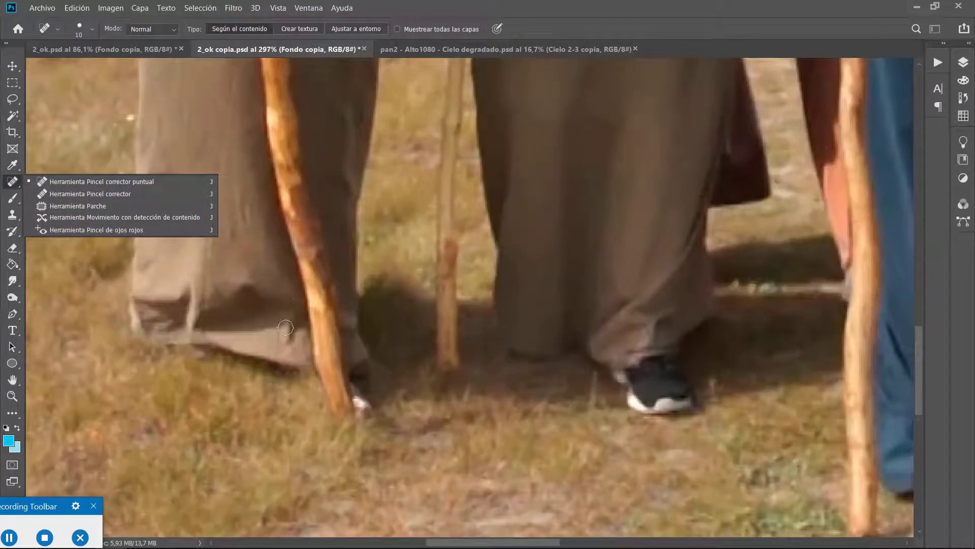
key("ctrl+z")
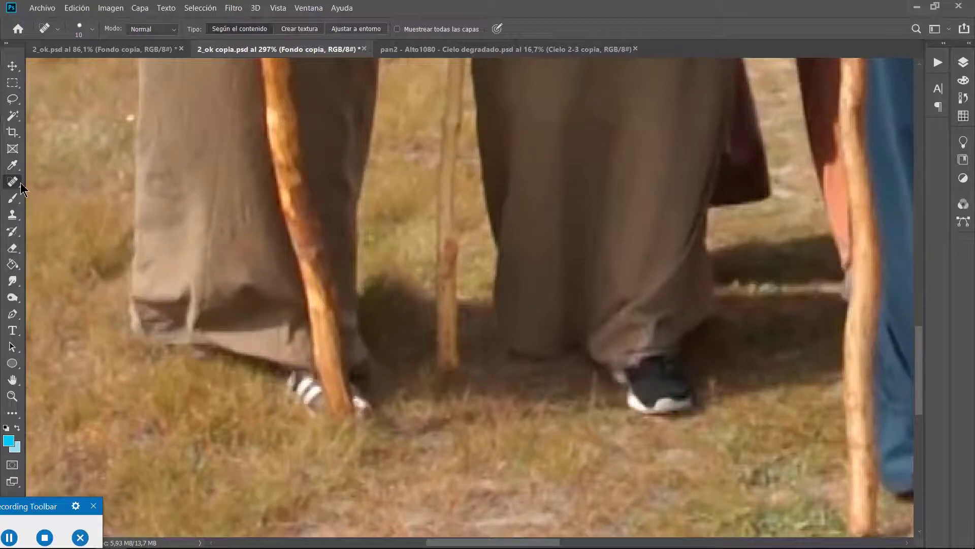
Patch the striped part of the sneaker beside the base of the staff with nearby grass, and clear the selection
scroll(313, 411, "up", 2)
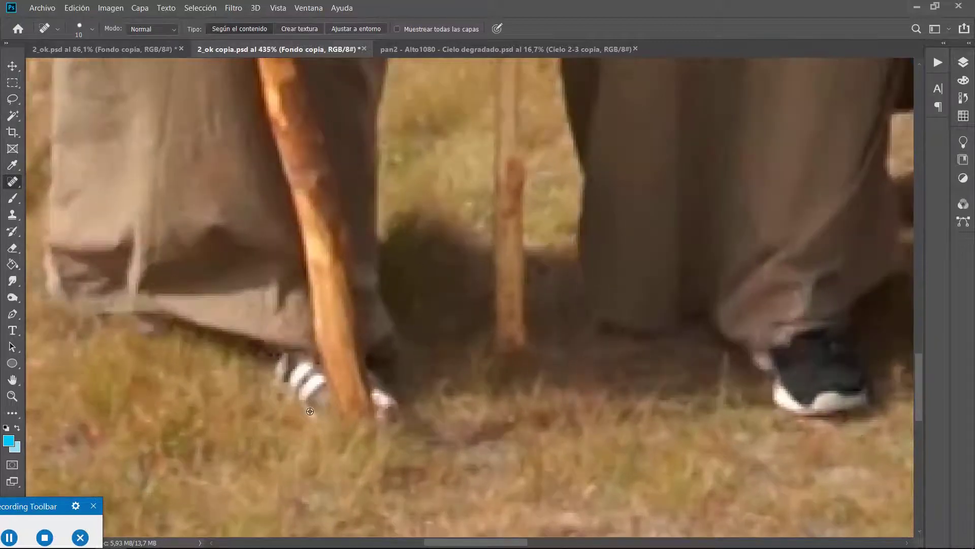
right_click(14, 183)
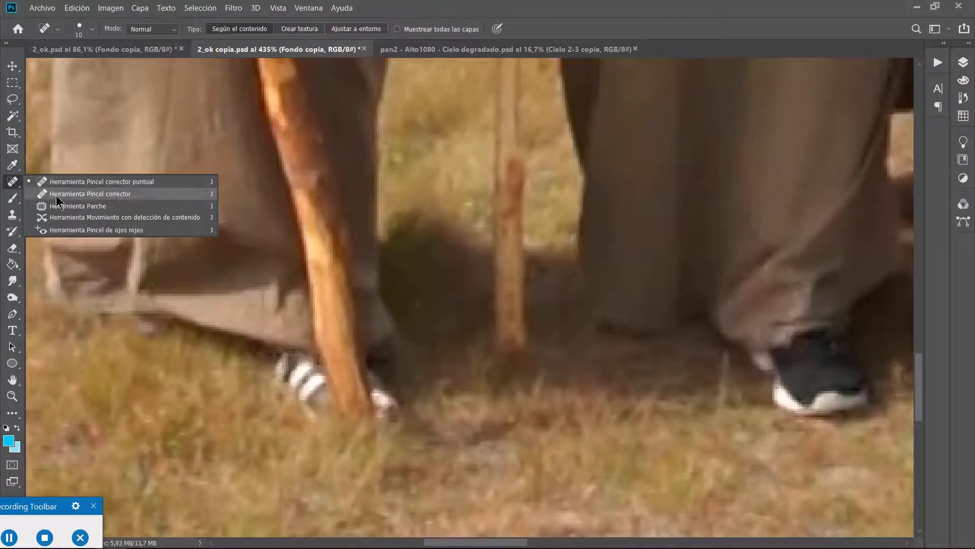
left_click(62, 202)
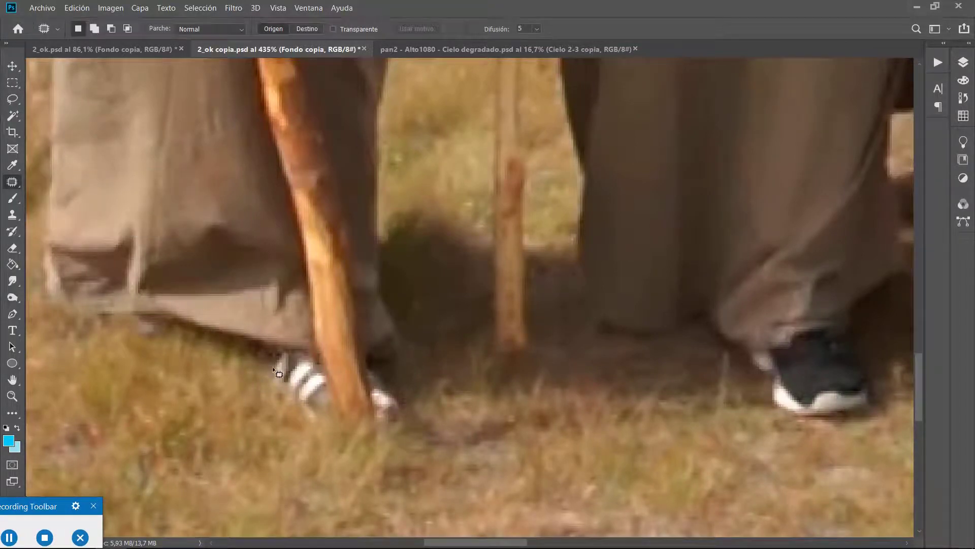
mouse_move(272, 366)
left_mouse_down()
mouse_move(284, 354)
mouse_move(293, 359)
left_mouse_up()
mouse_move(327, 383)
left_mouse_down()
mouse_move(333, 418)
mouse_move(315, 423)
mouse_move(270, 379)
mouse_move(273, 369)
mouse_move(282, 391)
mouse_move(235, 409)
left_mouse_up()
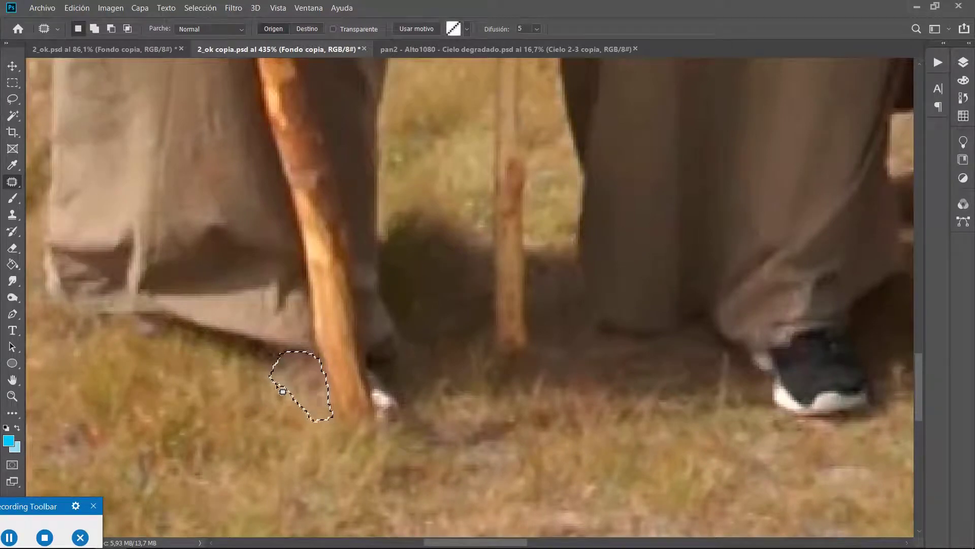
left_click(282, 391)
scroll(250, 379, "down", 10)
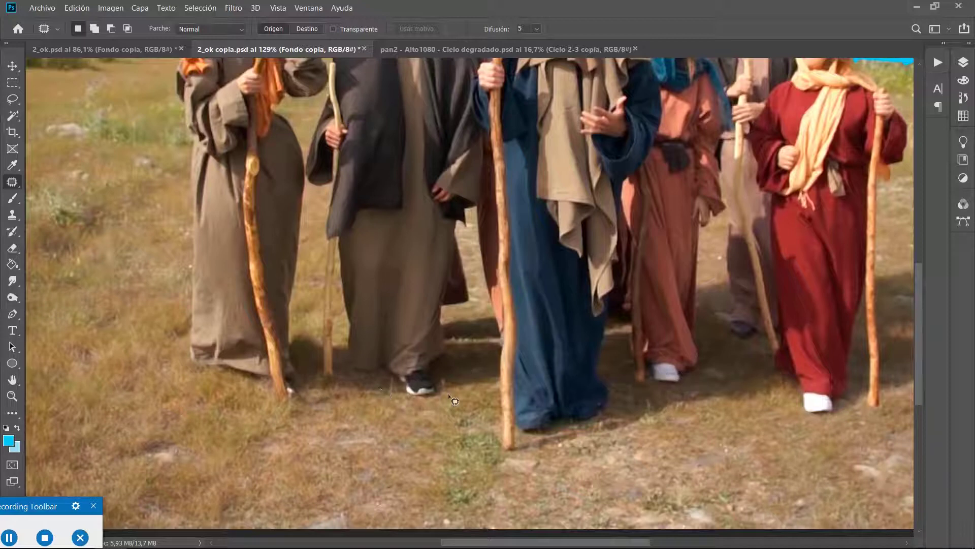
scroll(477, 342, "up", 3)
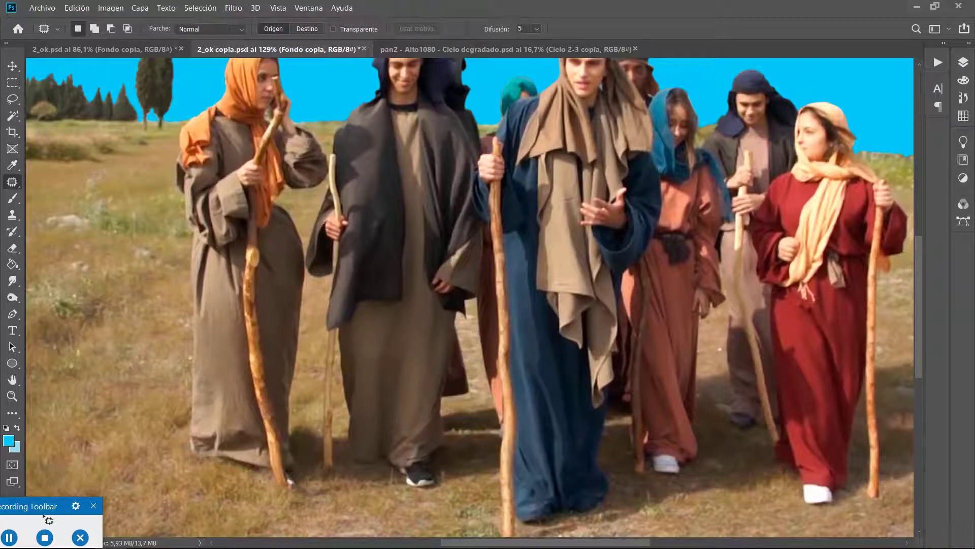
left_click(10, 537)
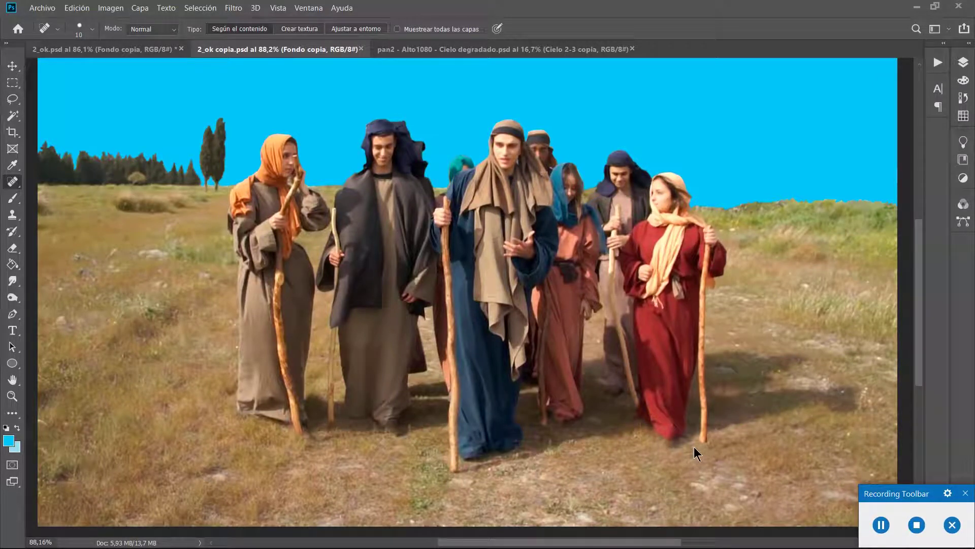
Examine the retouched robe hems and surrounding grass across the whole group, with the Spot Healing Brush active
right_click(12, 184)
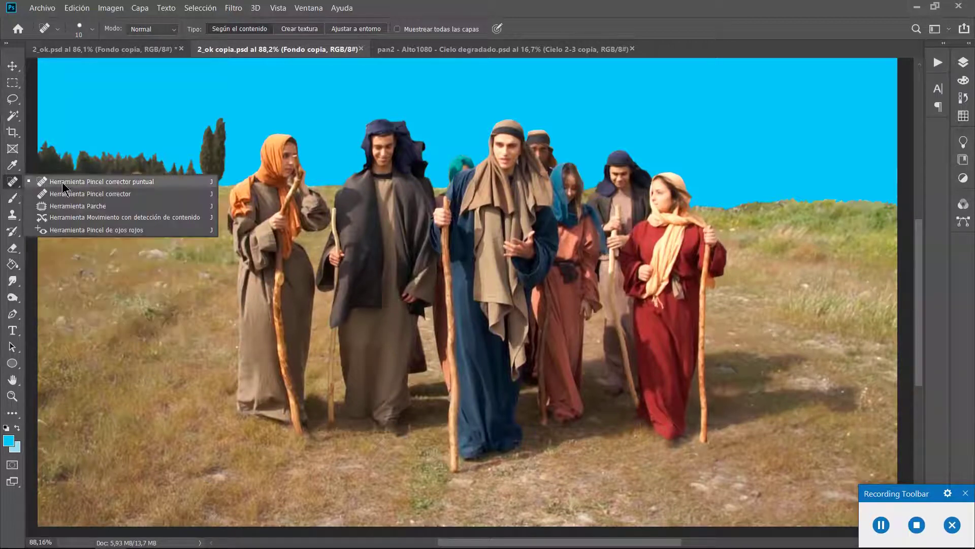
left_click(101, 181)
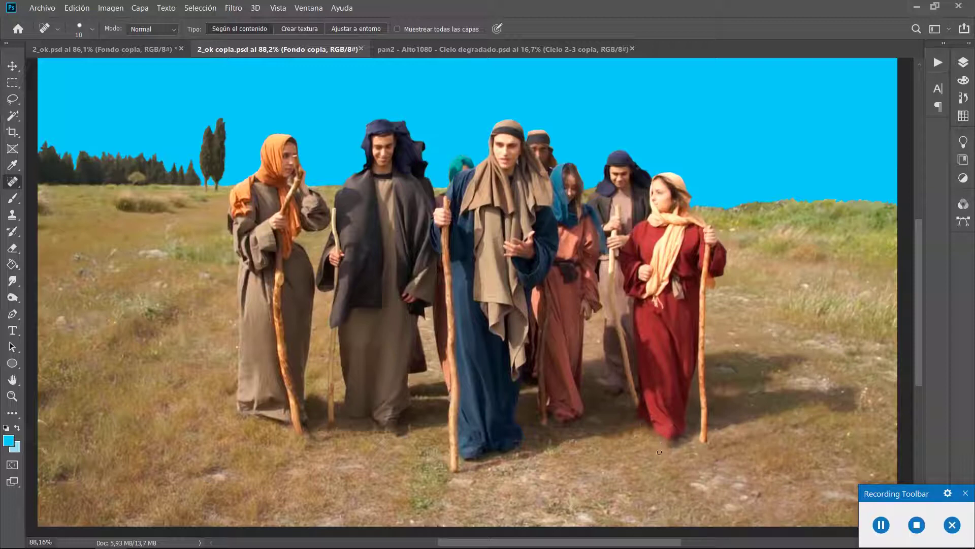
scroll(399, 444, "up", 4)
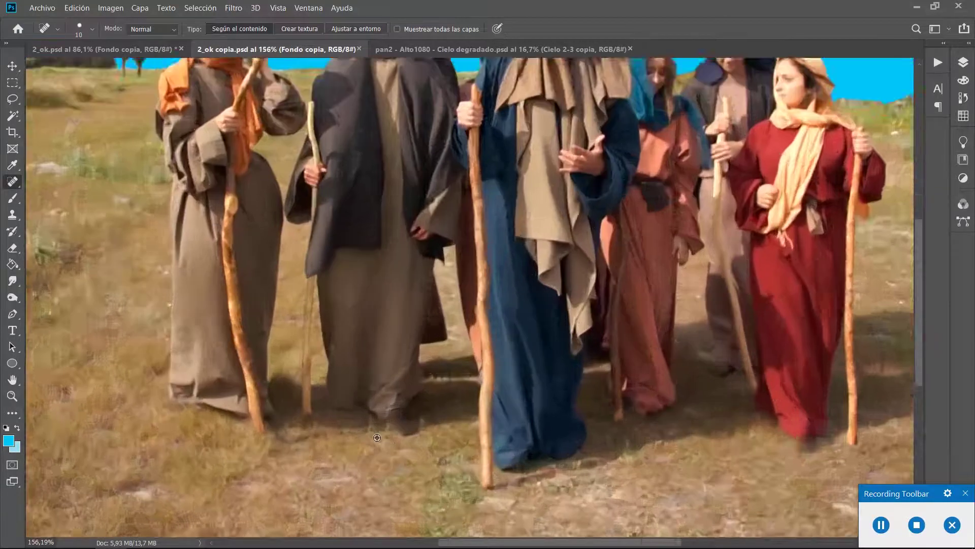
scroll(732, 421, "down", 2)
scroll(733, 421, "down", 2)
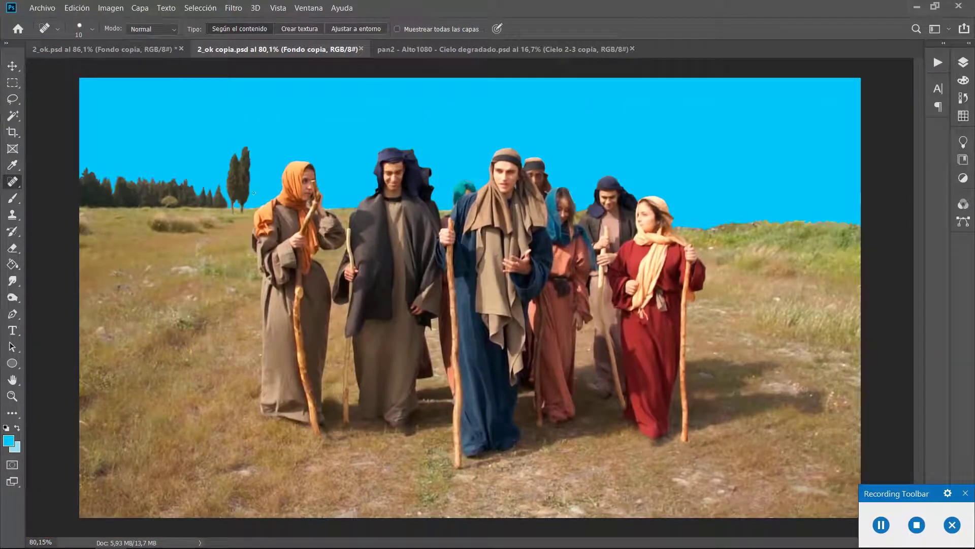
Switch to the desert panorama document and examine the mountain skyline against its blue sky
left_click(454, 51)
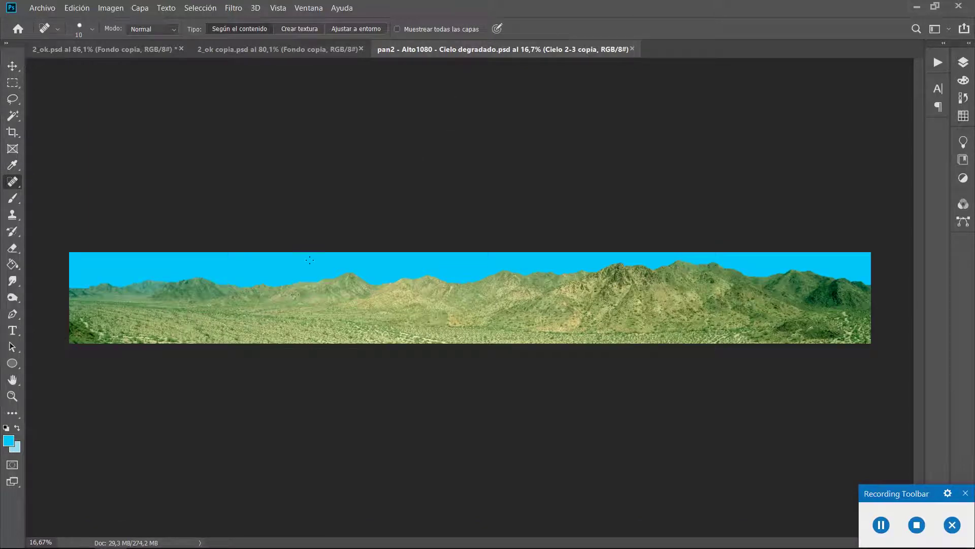
scroll(327, 257, "up", 5)
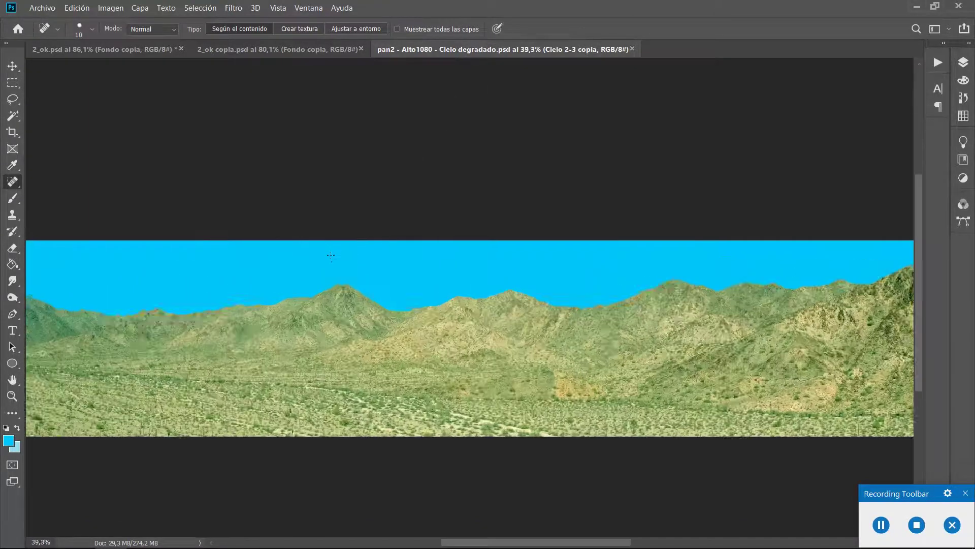
scroll(338, 256, "down", 3)
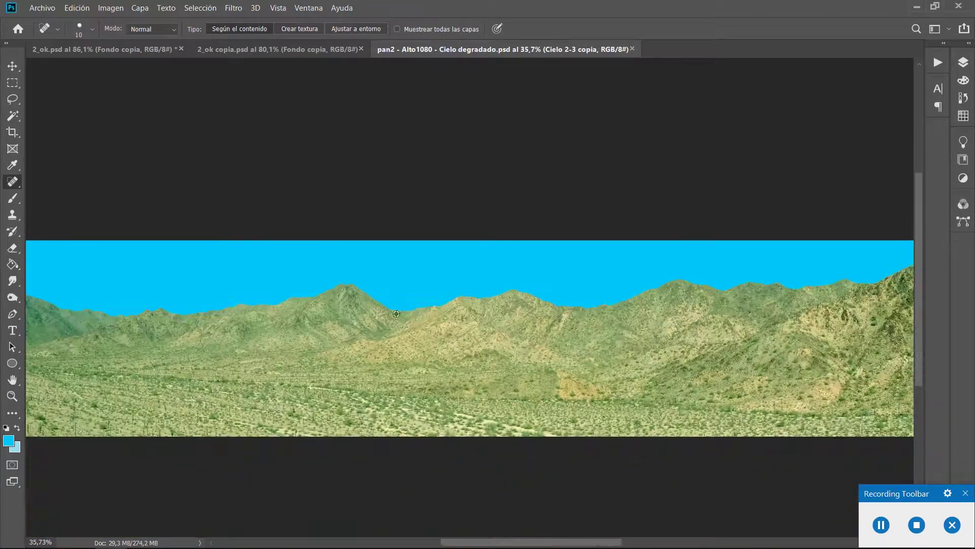
mouse_move(485, 544)
left_mouse_down()
mouse_move(653, 547)
mouse_move(343, 547)
mouse_move(637, 547)
mouse_move(399, 547)
mouse_move(632, 547)
mouse_move(418, 547)
mouse_move(522, 547)
mouse_move(499, 547)
left_mouse_up()
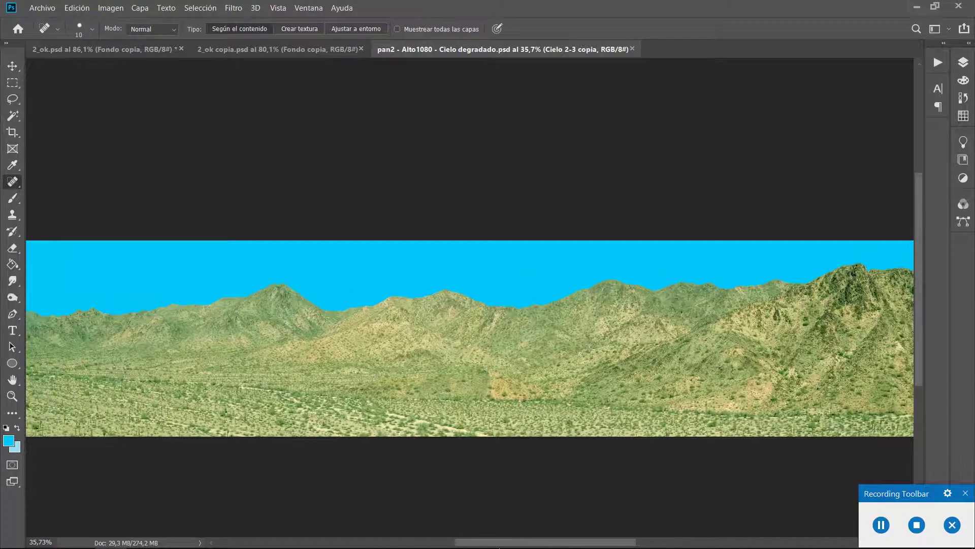
Replace the merged Cielo 2-3 copia layer in view with the Fondo sin Cielo layer from the Capas separadas group
left_click(965, 62)
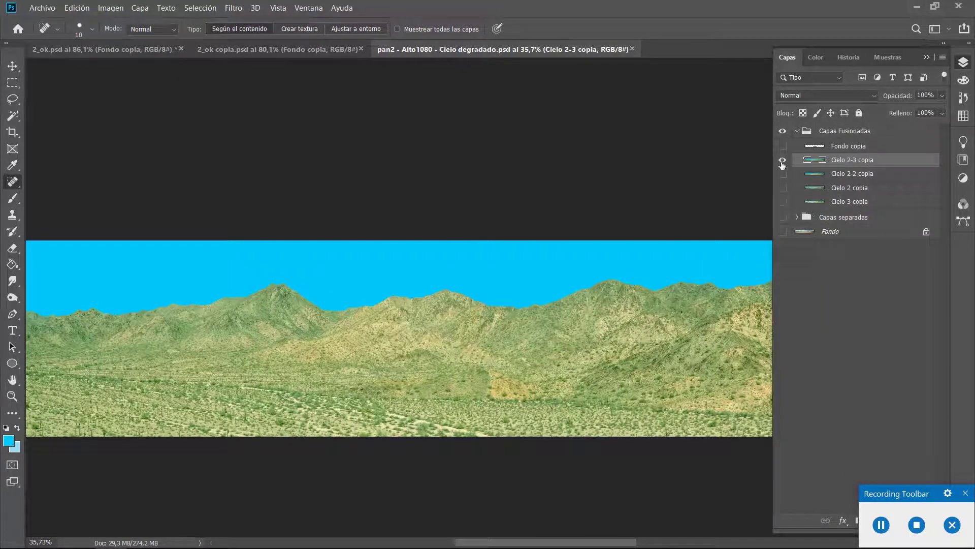
left_click(782, 217)
left_click(782, 160)
left_click(797, 217)
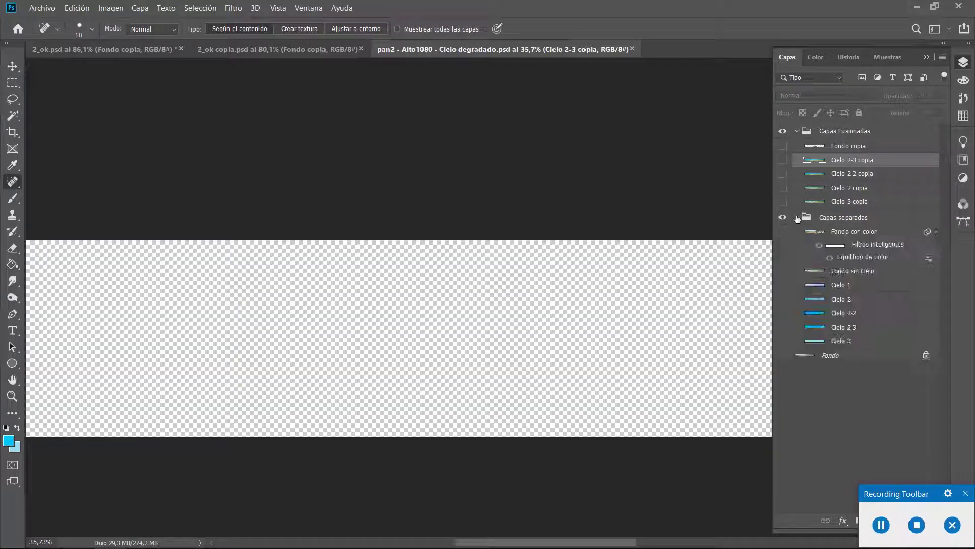
left_click(783, 271)
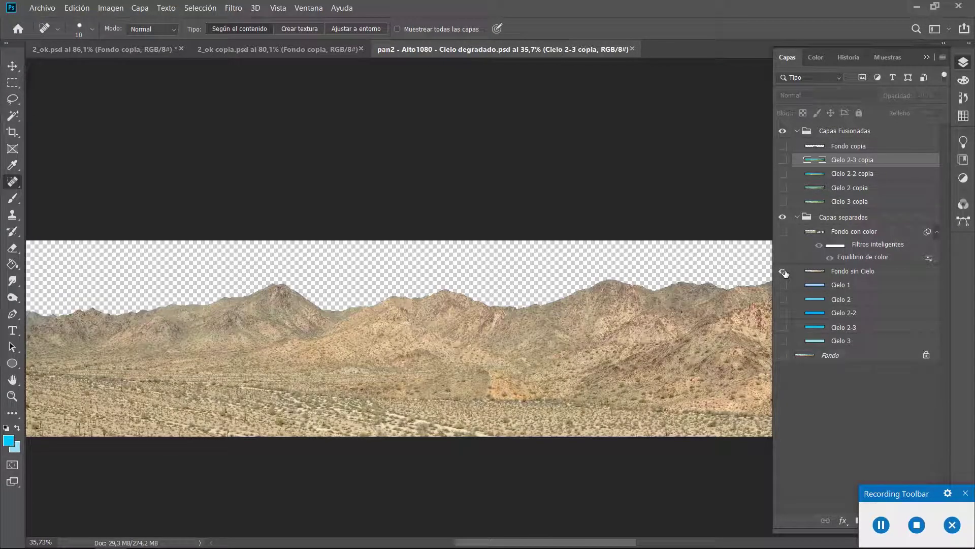
Show the Fondo con color layer over Fondo sin Cielo, comparing the mountains with and without it
left_click(783, 232)
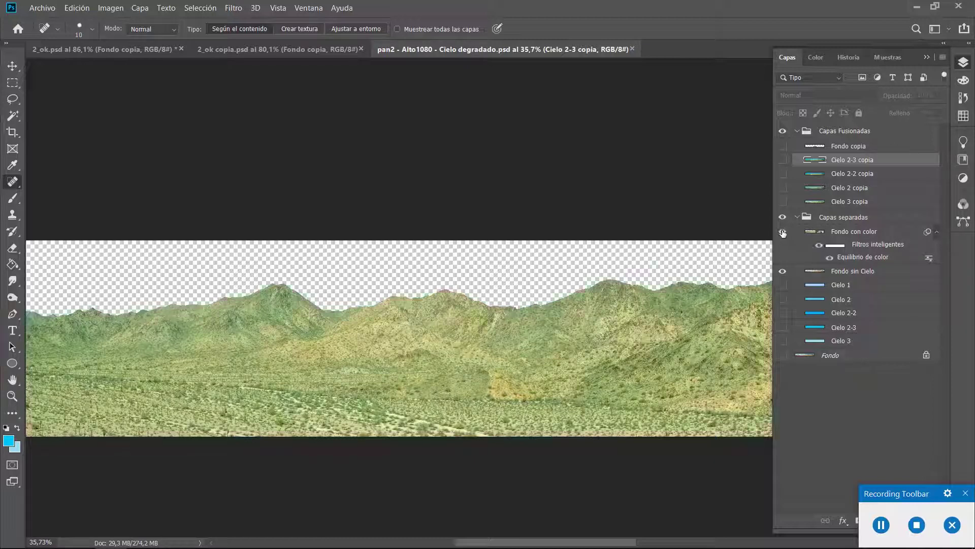
left_click(782, 272)
left_click(783, 272)
left_click(783, 232)
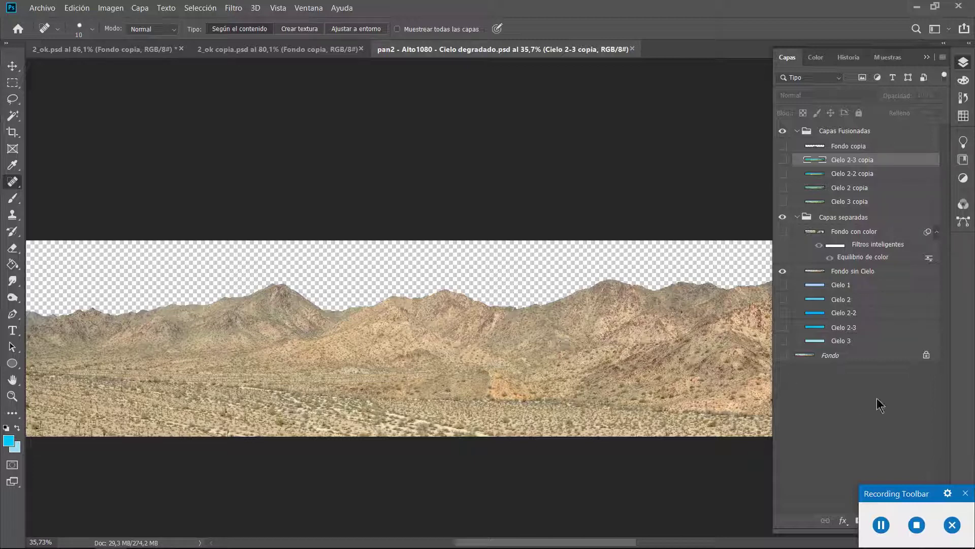
left_click(782, 232)
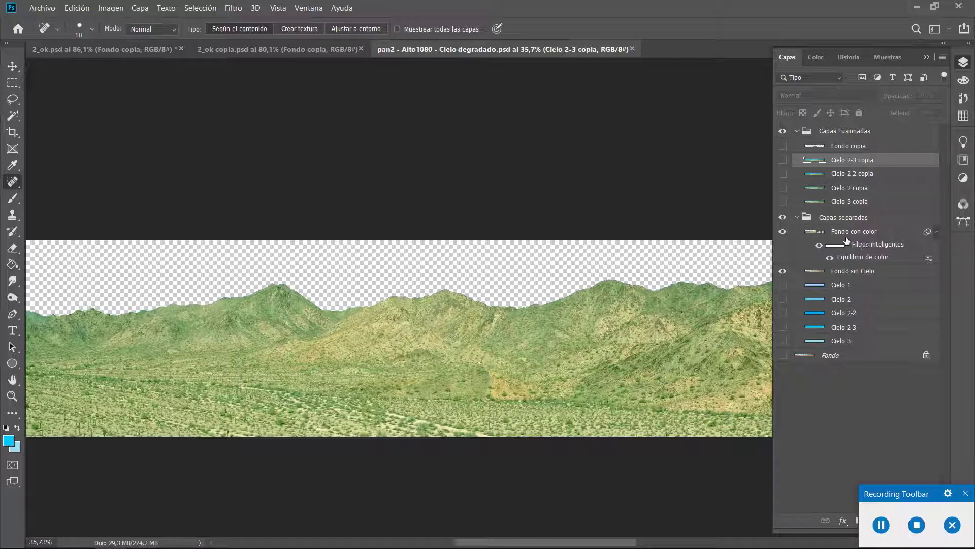
Hide the Capas separadas group and view the merged Cielo 2-3 copia layer instead
left_click(782, 216)
left_click(782, 160)
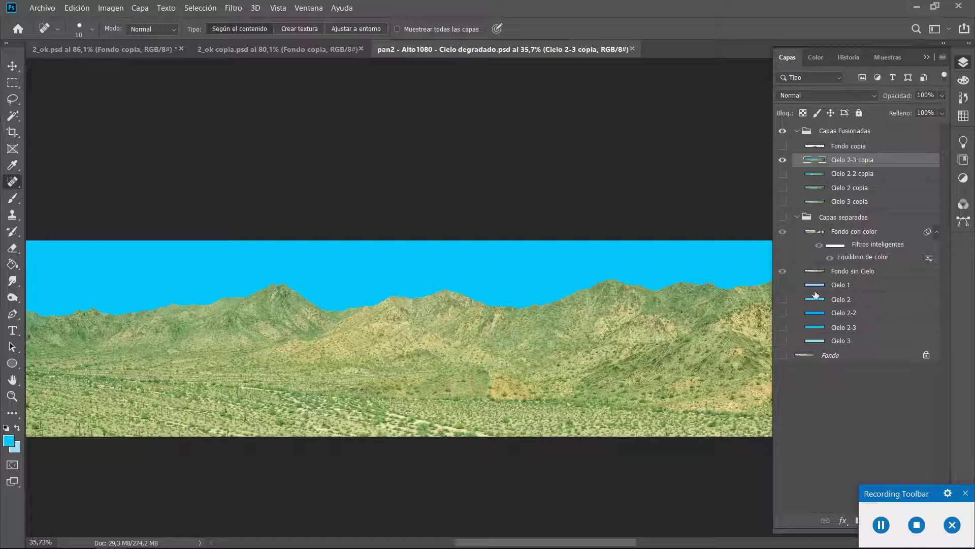
Hide Cielo 2-3 copia and compare the Cielo 2 and Cielo 2-2 sky layers behind the mountains
left_click(783, 160)
left_click(783, 300)
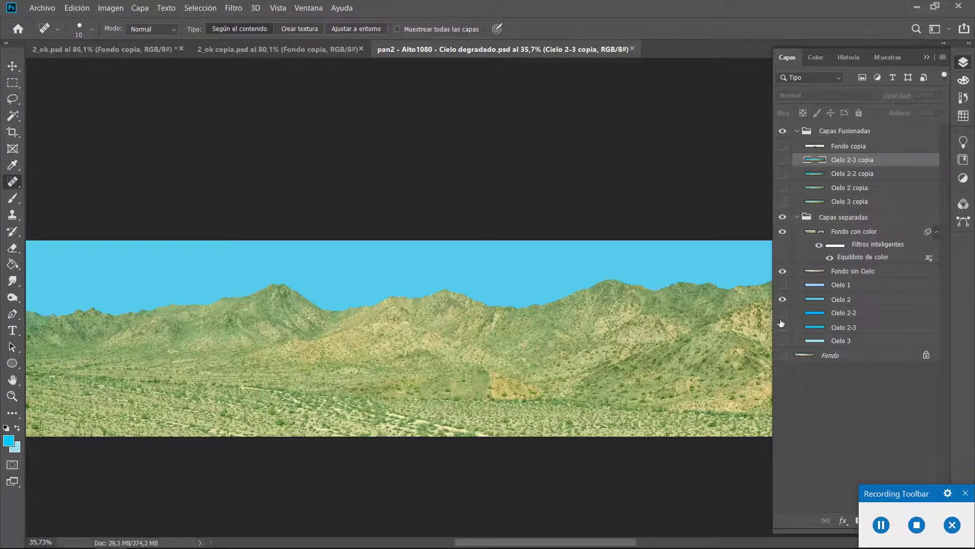
left_click(783, 300)
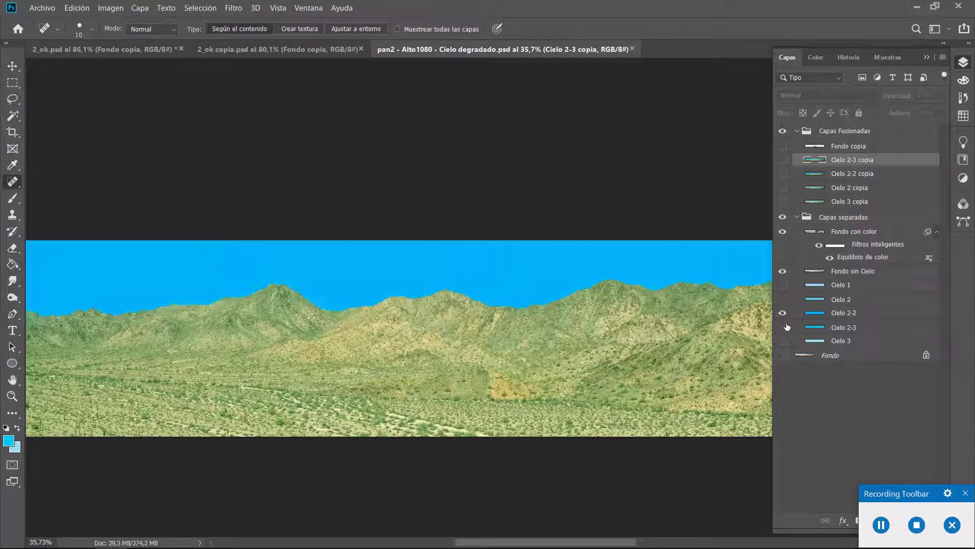
Compare the Cielo 2-2, Cielo 2-3 and Cielo 3 skies by toggling their visibility, leaving only Cielo 2-3 shown
left_click(783, 328)
left_click(782, 313)
left_click(784, 341)
left_click(786, 330)
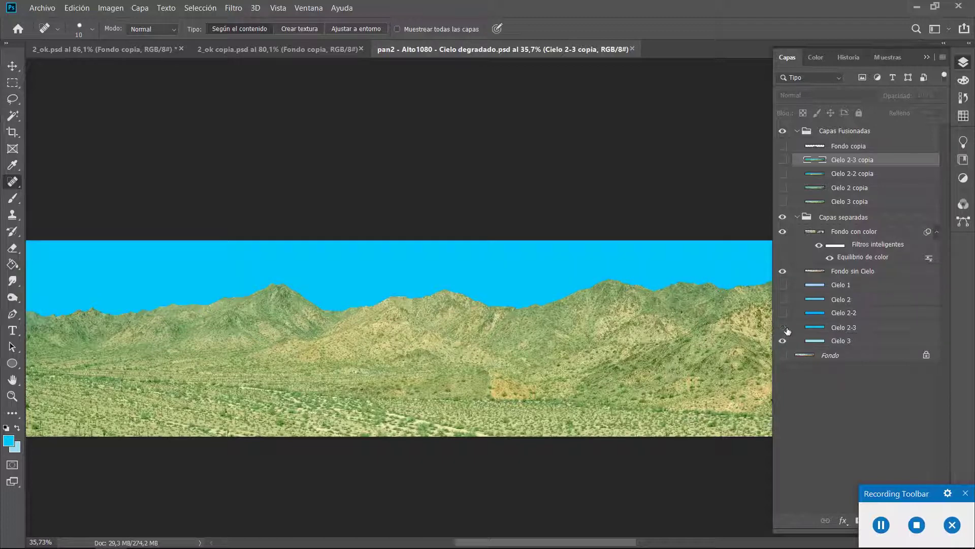
left_click(785, 329)
left_click(784, 341)
left_click(783, 312)
left_click(782, 327)
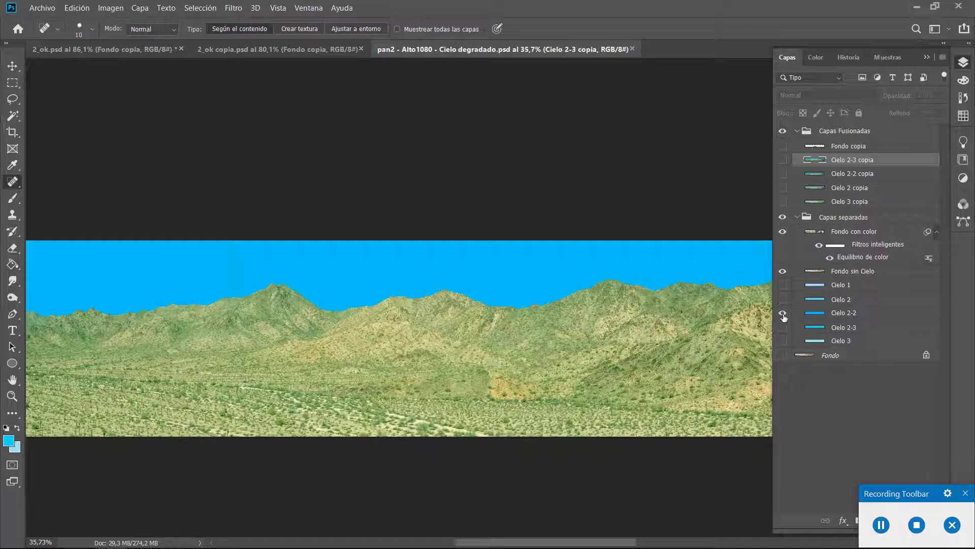
left_click(783, 328)
left_click(782, 313)
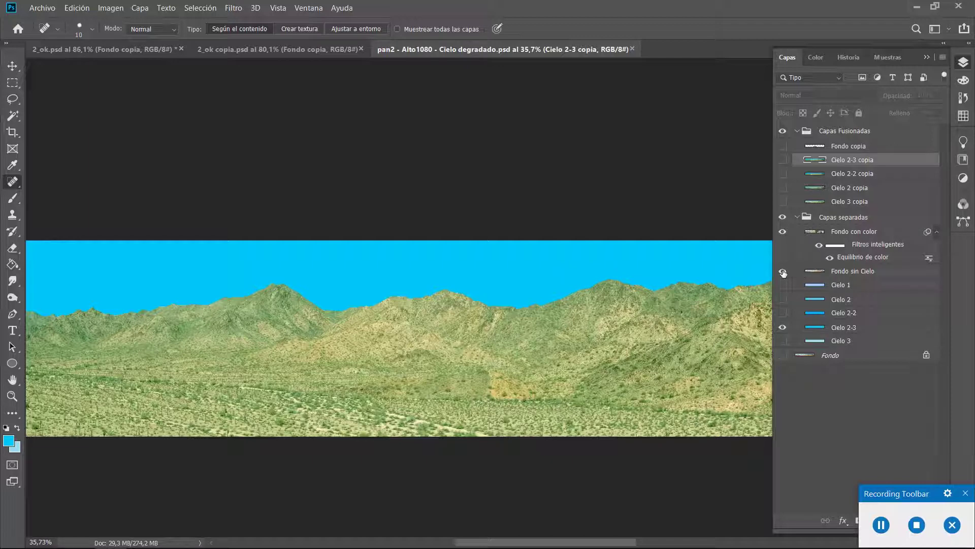
Show and select the merged layer Cielo 2-3 copia, hide Fondo sin Cielo and Cielo 2-3, and collapse the Capas separadas group
left_click(783, 159)
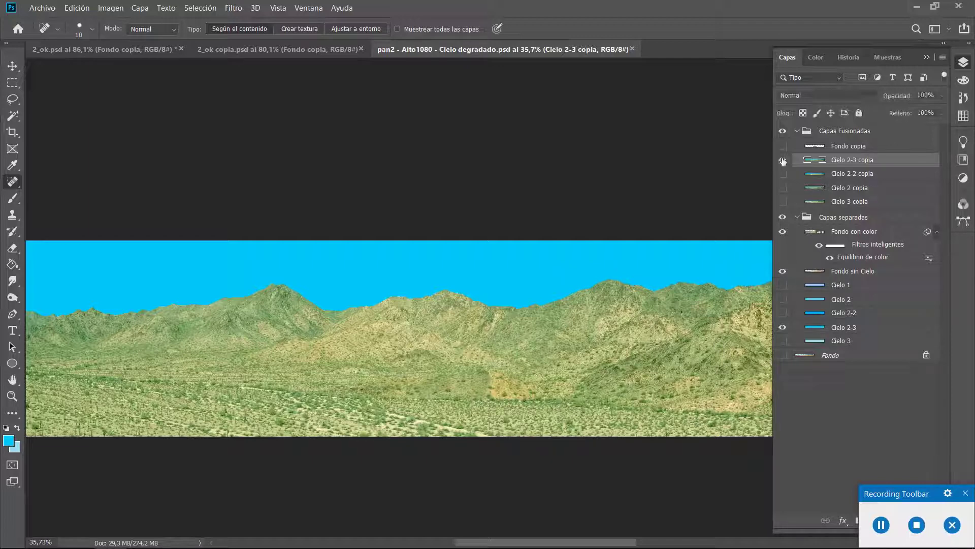
left_click(783, 272)
left_click(782, 327)
left_click(797, 217)
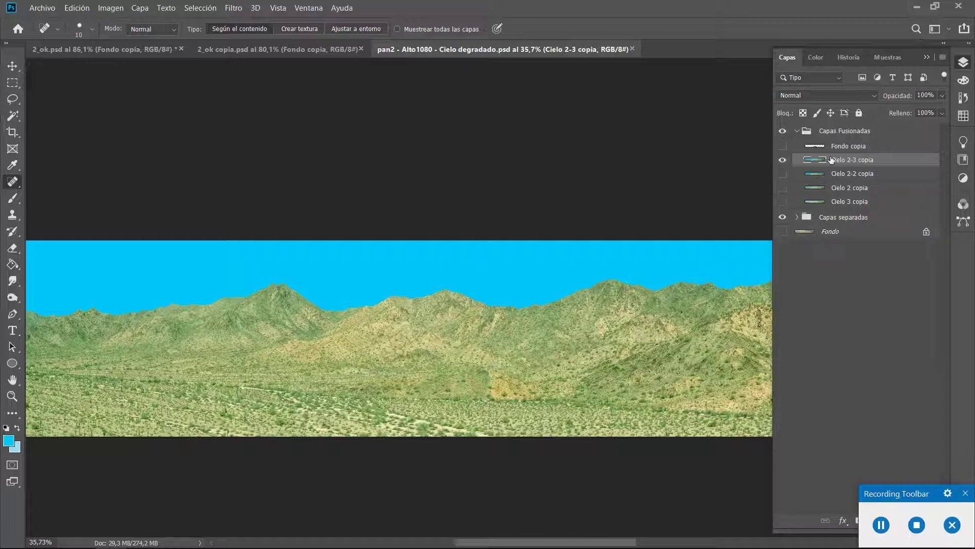
left_click(831, 160)
Examine the full width of the mountain panorama, including its centre and both ends, for a section suitable as background
scroll(431, 315, "right", 1)
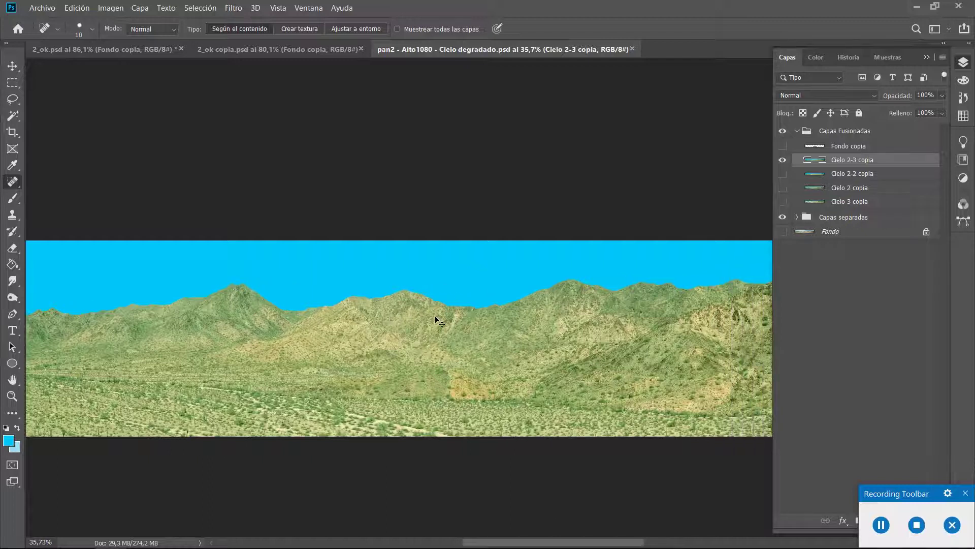
scroll(439, 317, "down", 3)
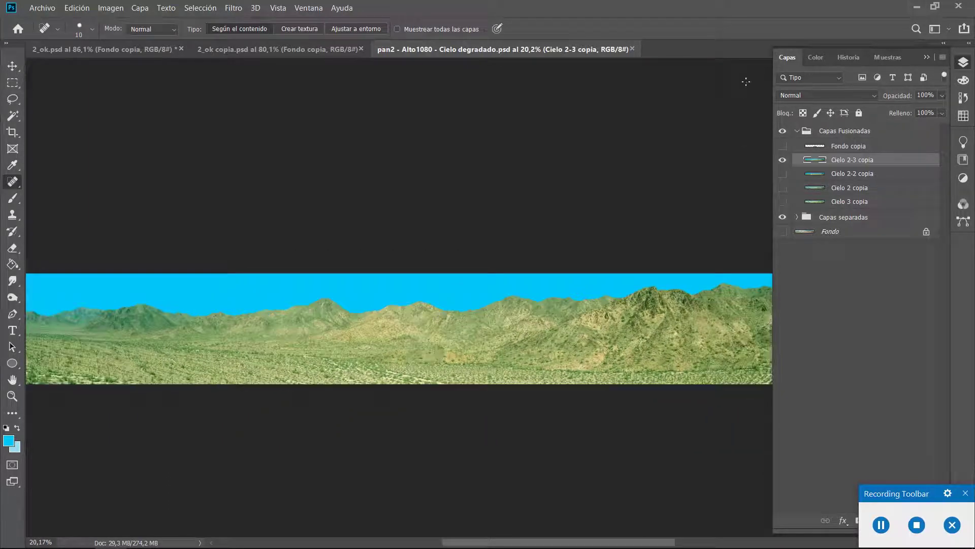
double_click(787, 57)
scroll(542, 347, "down", 1)
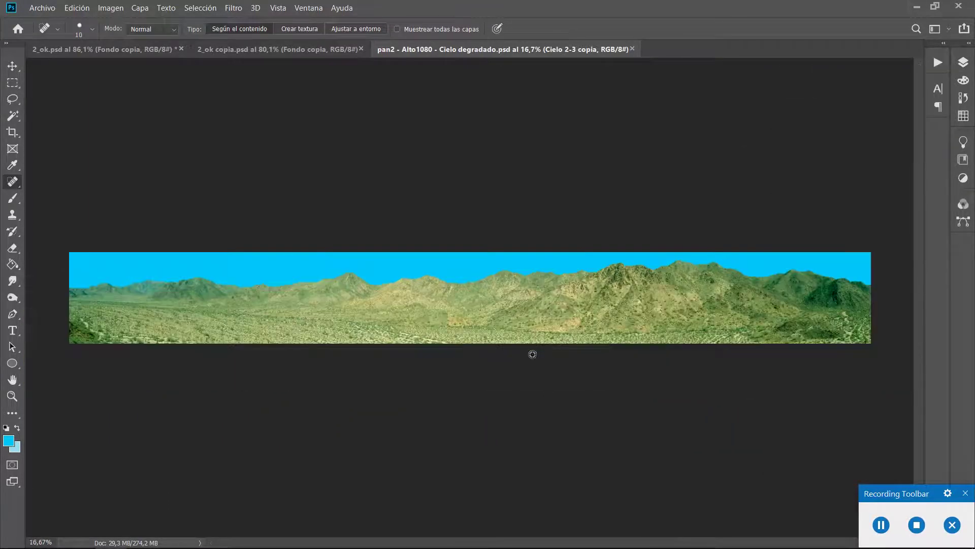
scroll(485, 333, "up", 1)
scroll(485, 331, "down", 1)
left_click(563, 339)
left_click(472, 302)
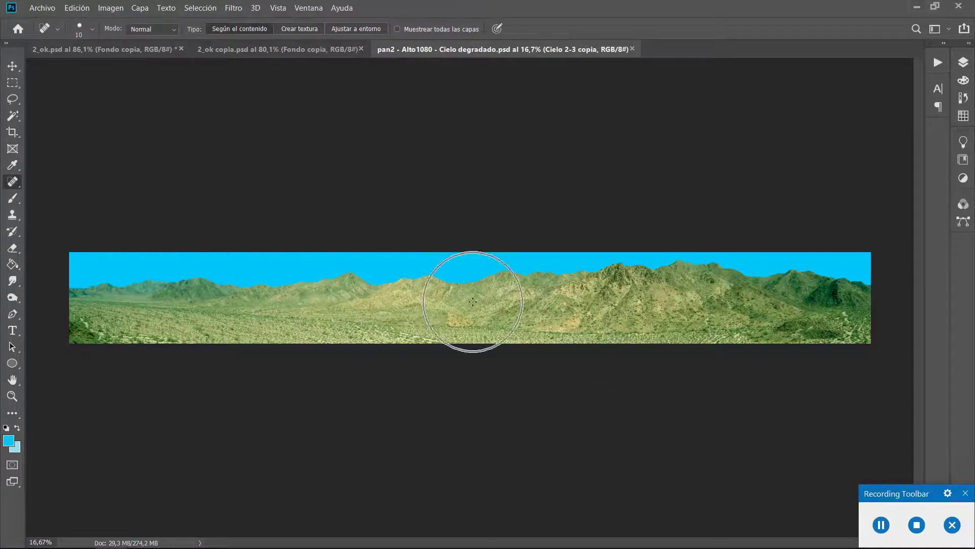
left_click(473, 302)
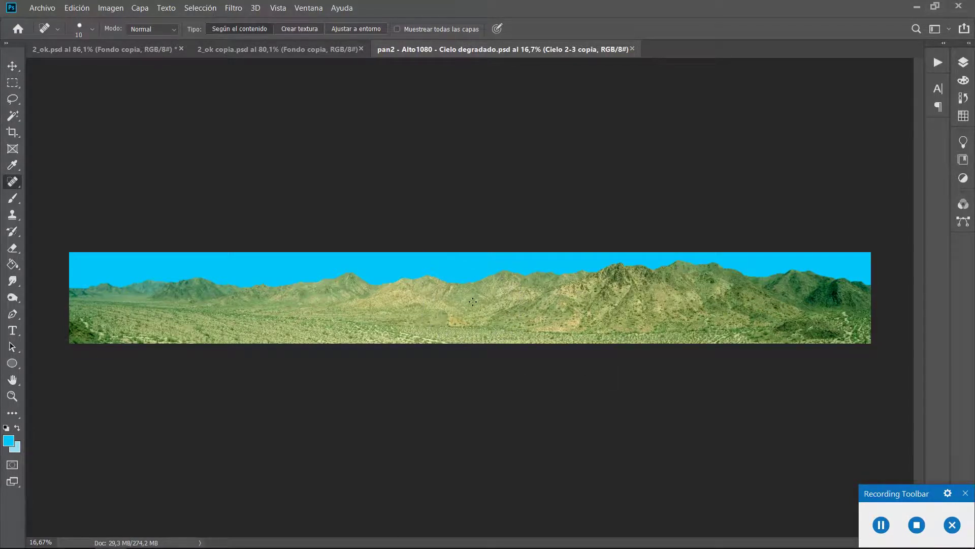
left_click(467, 302)
left_click(467, 303)
left_click(751, 308)
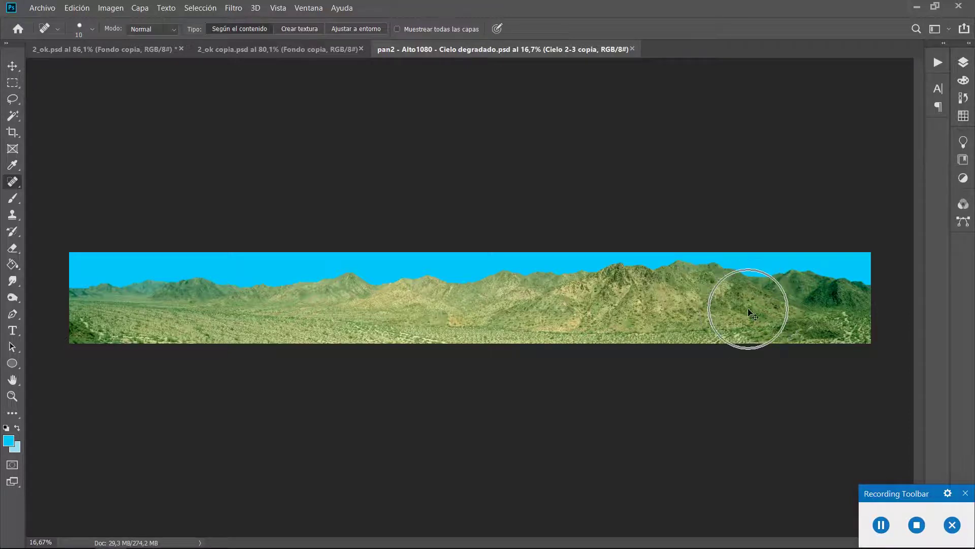
left_click(749, 309)
left_click(748, 309)
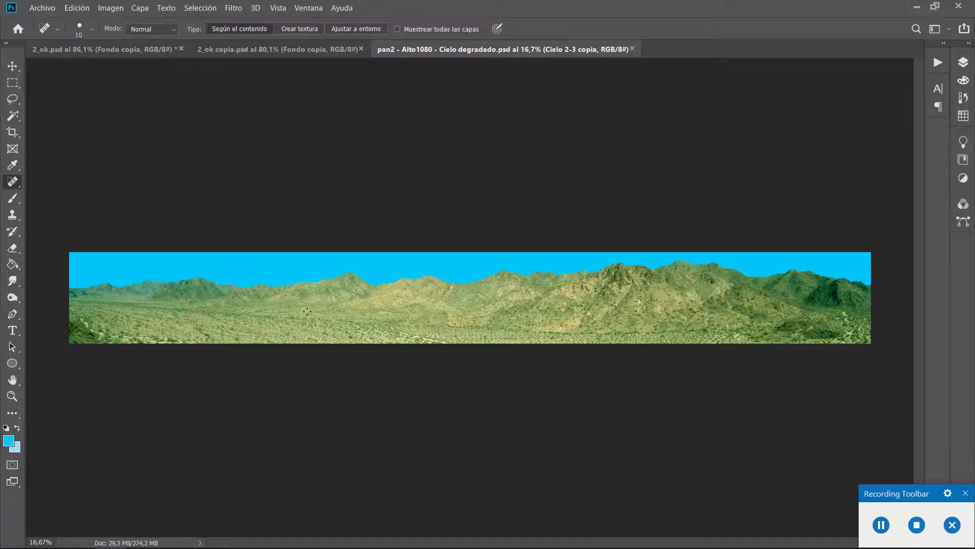
left_click(149, 300)
left_click(158, 296)
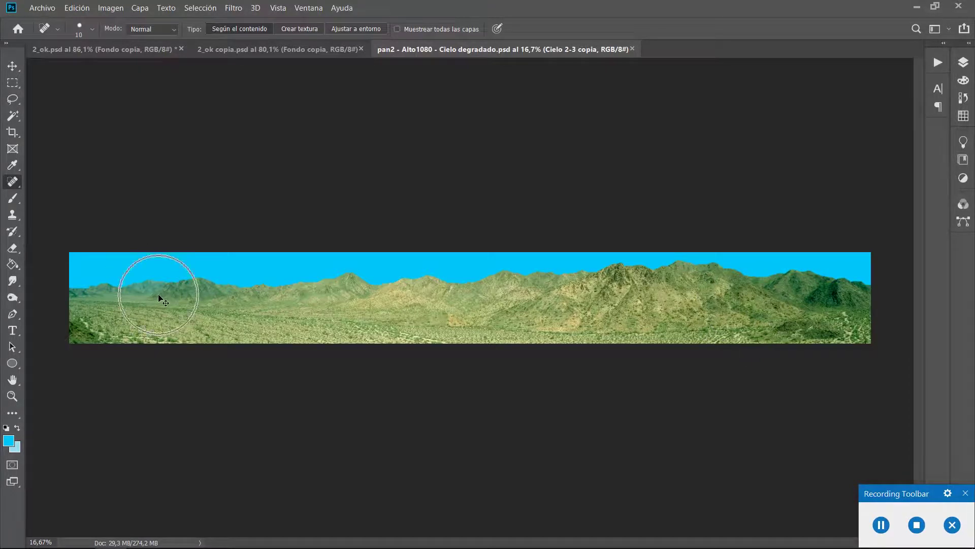
left_click(159, 295)
left_click(160, 295)
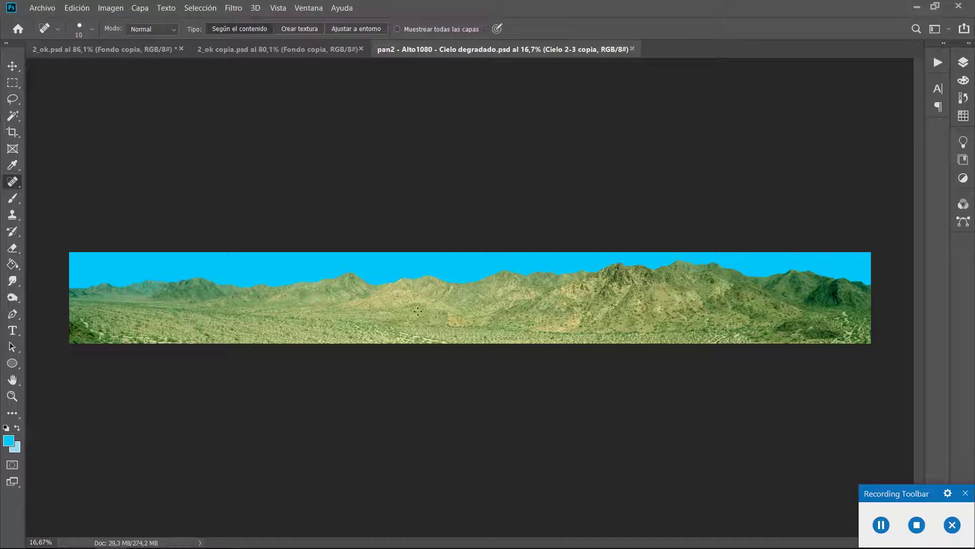
Copy the Fondo copia layer with the people from 2_ok copia.psd into the panorama and place it low over the panorama's left-hand hills
left_click(306, 50)
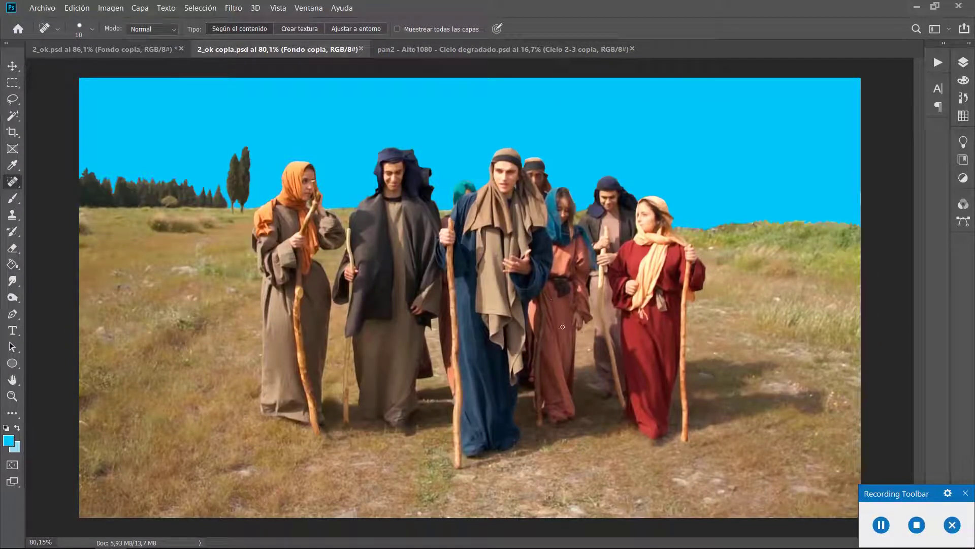
left_click(456, 49)
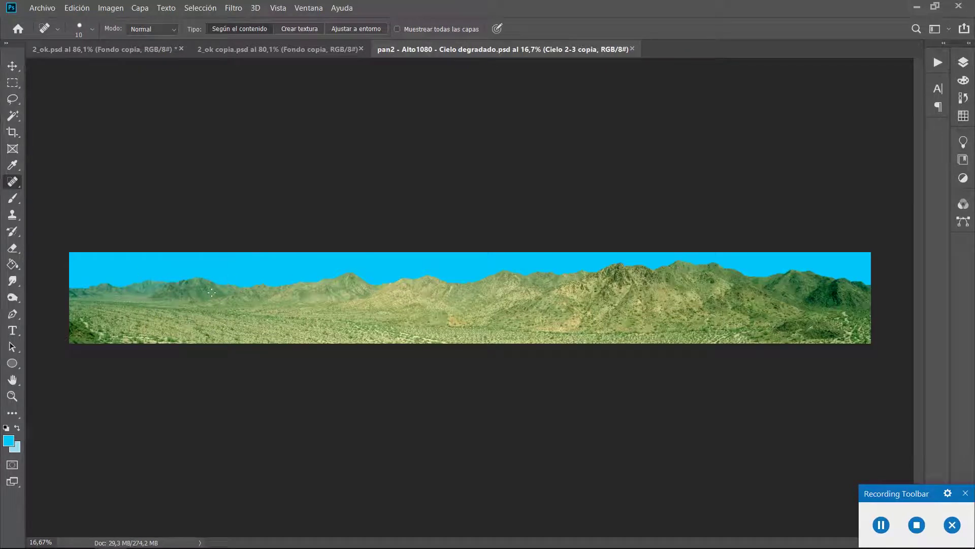
left_click(256, 53)
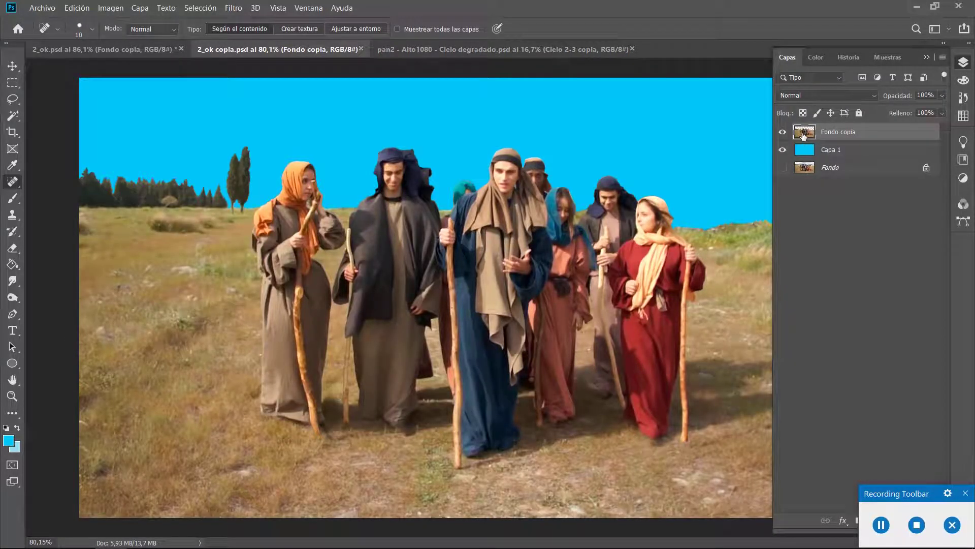
left_click(425, 50)
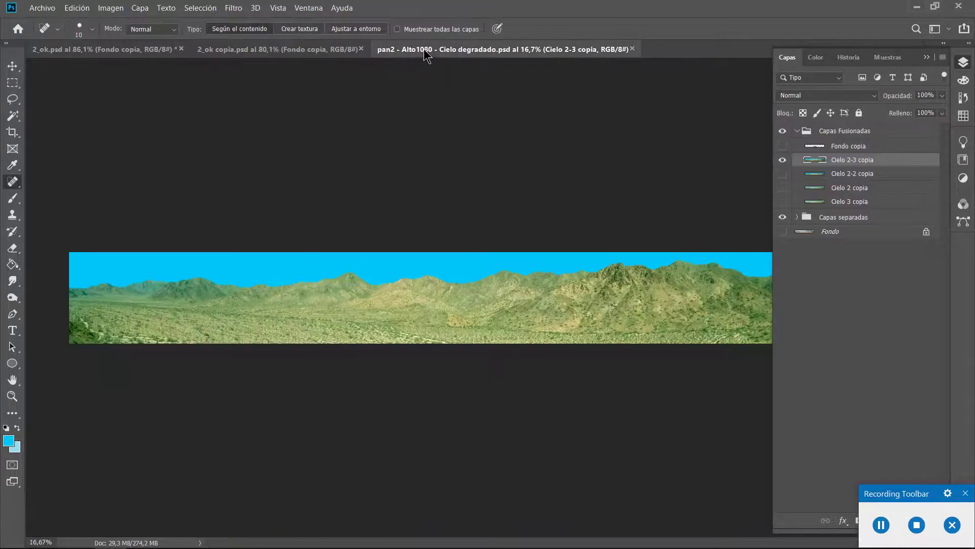
left_click_drag(377, 236, 376, 237)
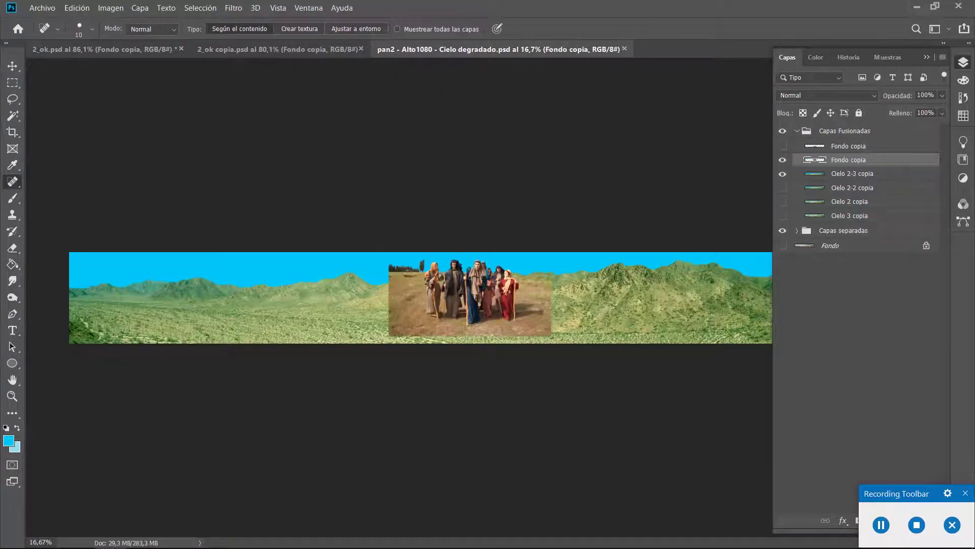
left_click(12, 65)
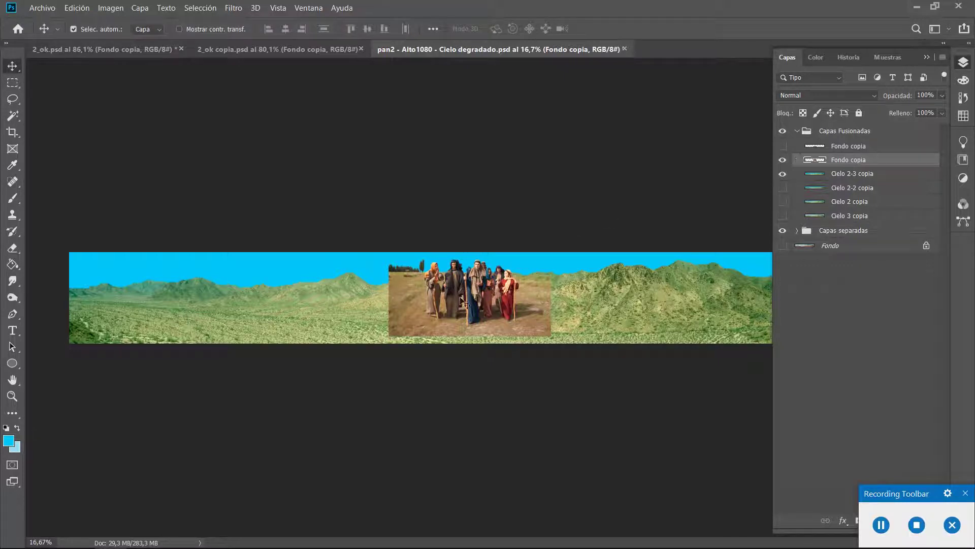
left_click_drag(450, 312, 190, 335)
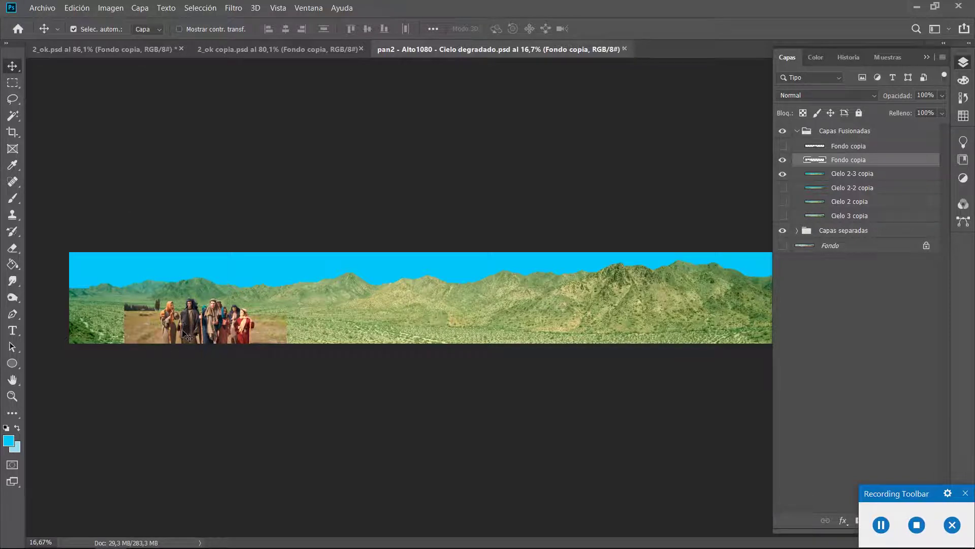
On the Cielo 2-3 copia layer, select a full-height rectangle of the panorama as wide as the people photo
scroll(184, 335, "up", 5)
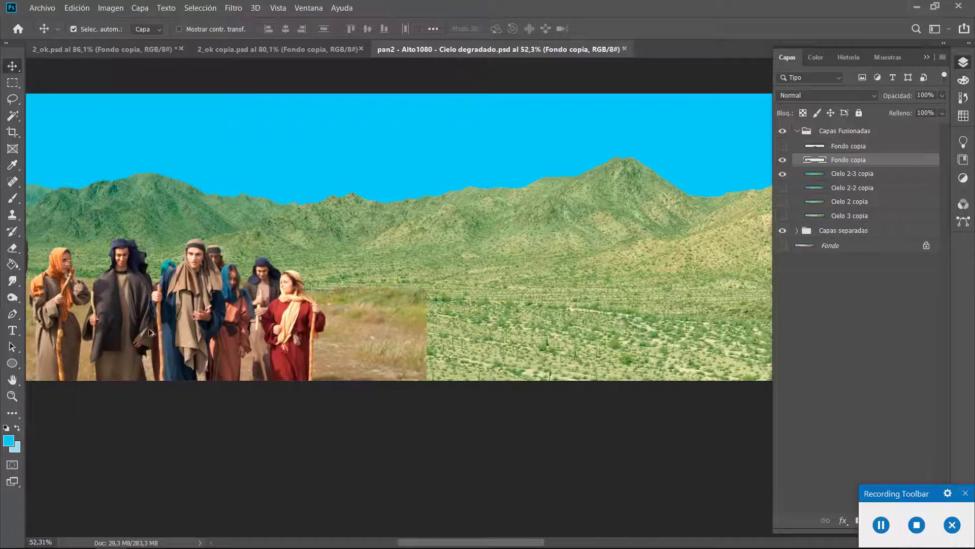
left_click_drag(427, 542, 394, 543)
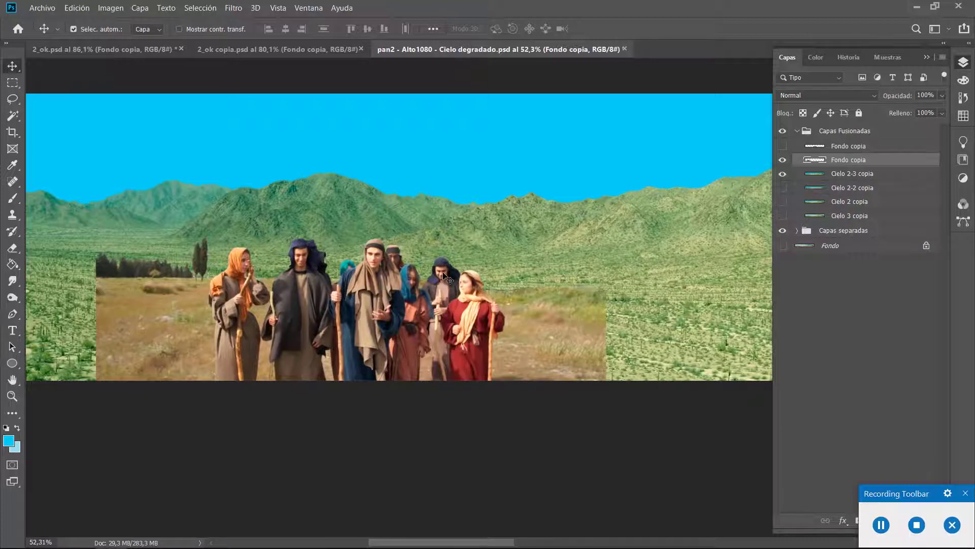
scroll(441, 273, "up", 2)
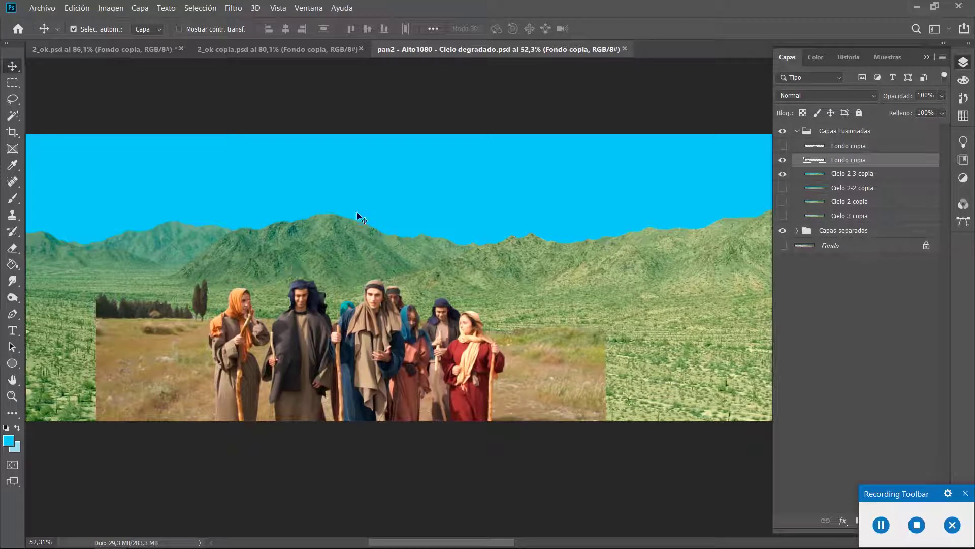
left_click(838, 176)
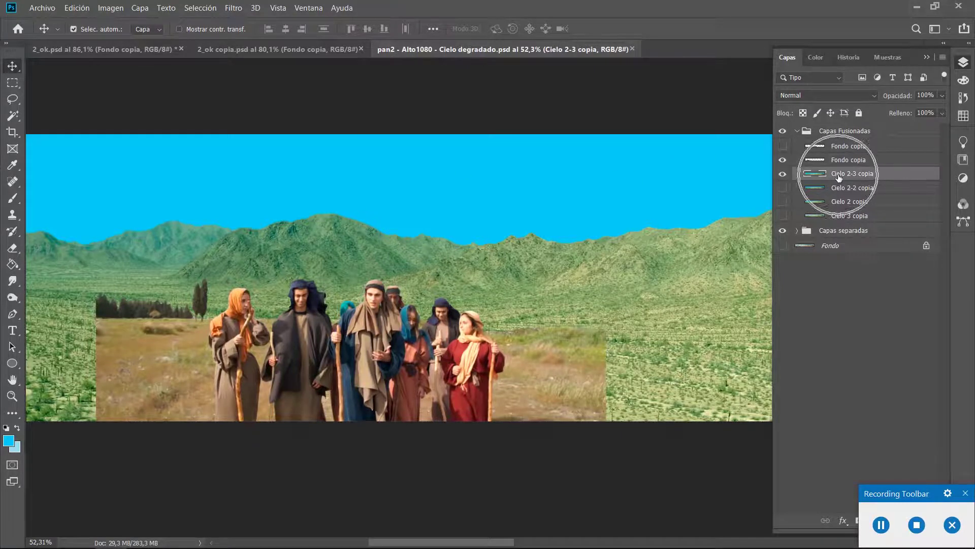
left_click(11, 84)
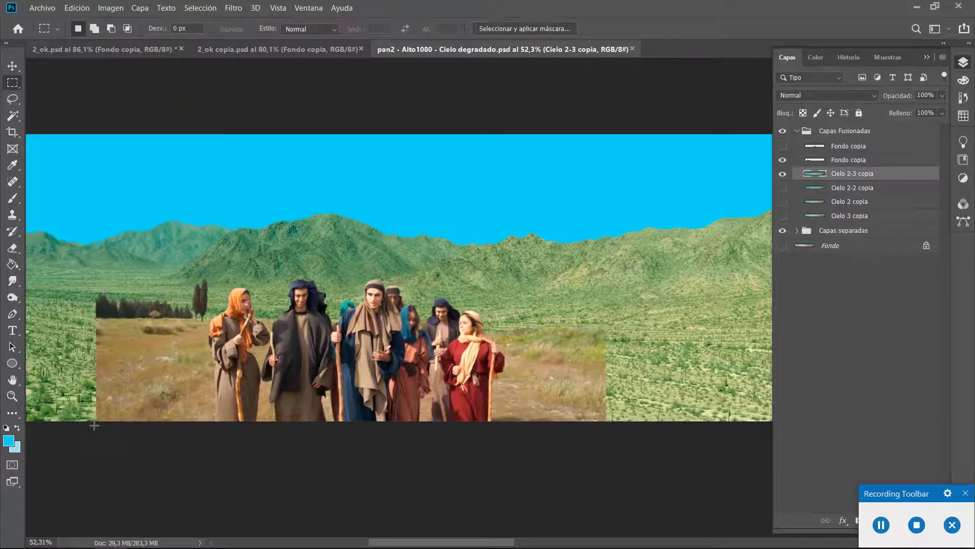
left_click_drag(94, 425, 607, 115)
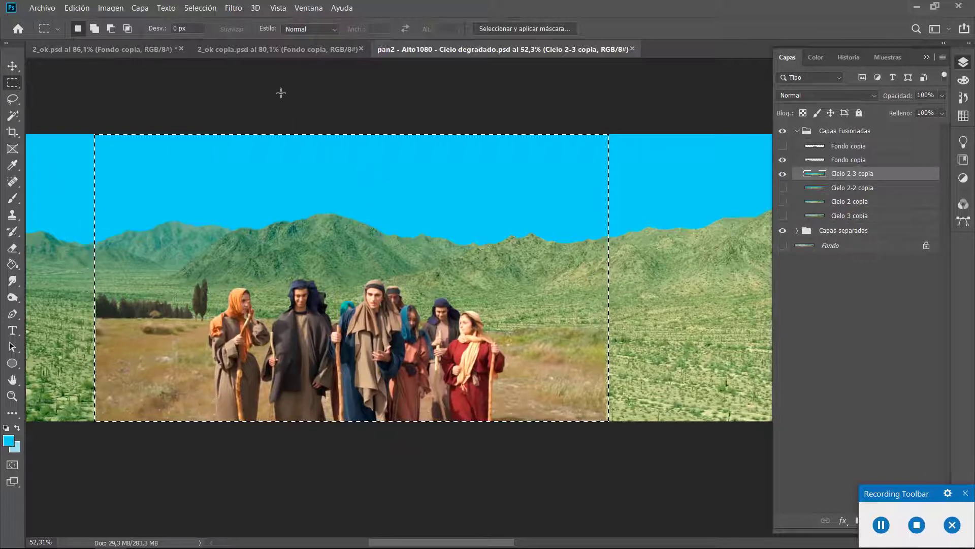
Paste the copied panorama section into 2_ok copia.psd as a new layer and place it directly below Fondo copia
left_click(257, 52)
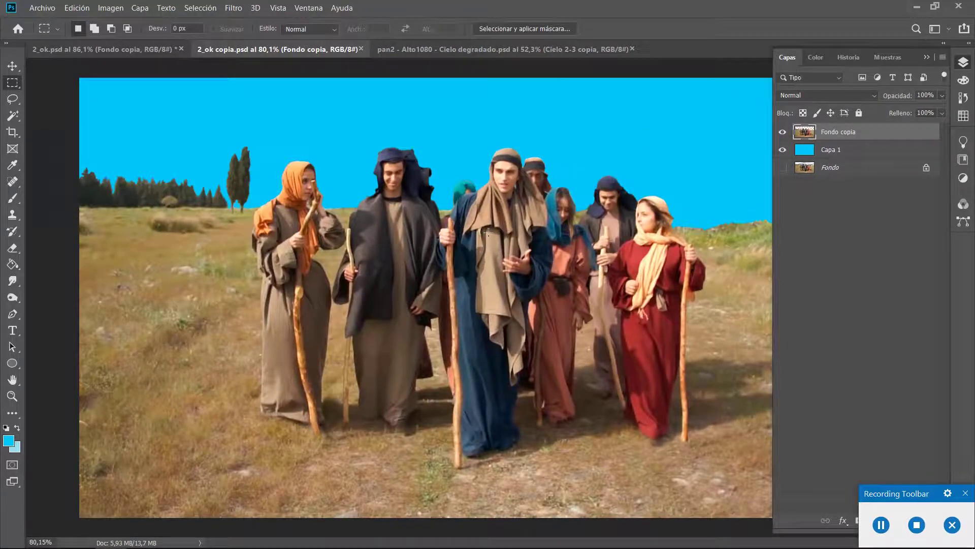
key("ctrl+v")
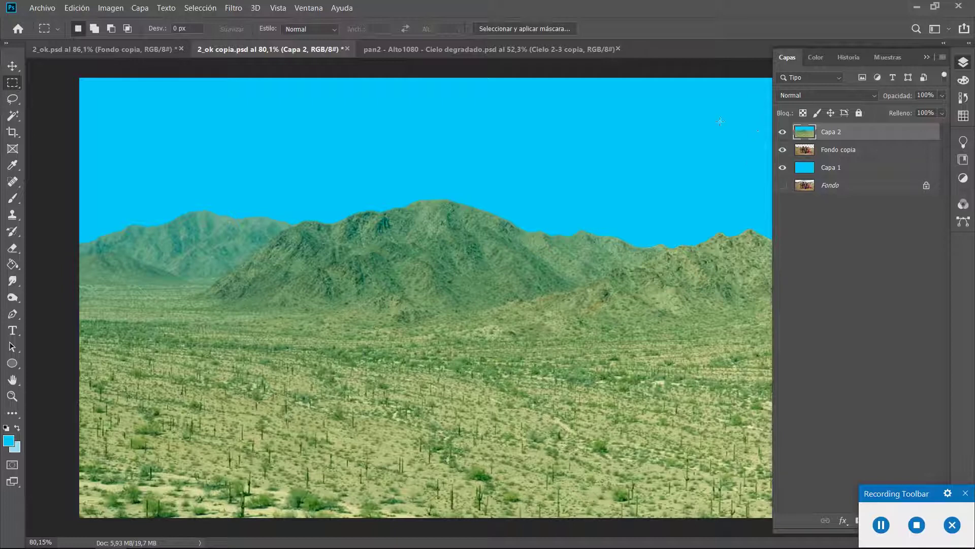
left_click(833, 135)
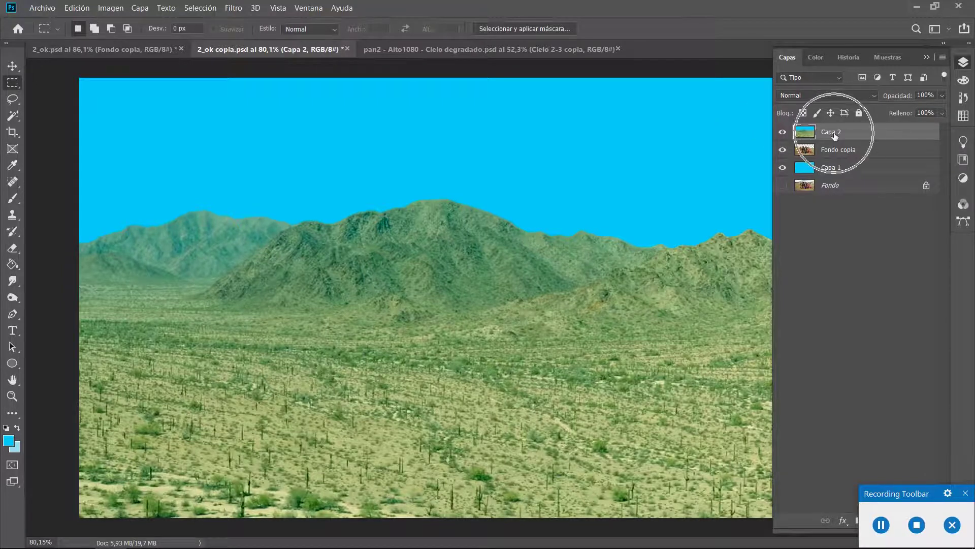
left_click_drag(833, 136, 831, 160)
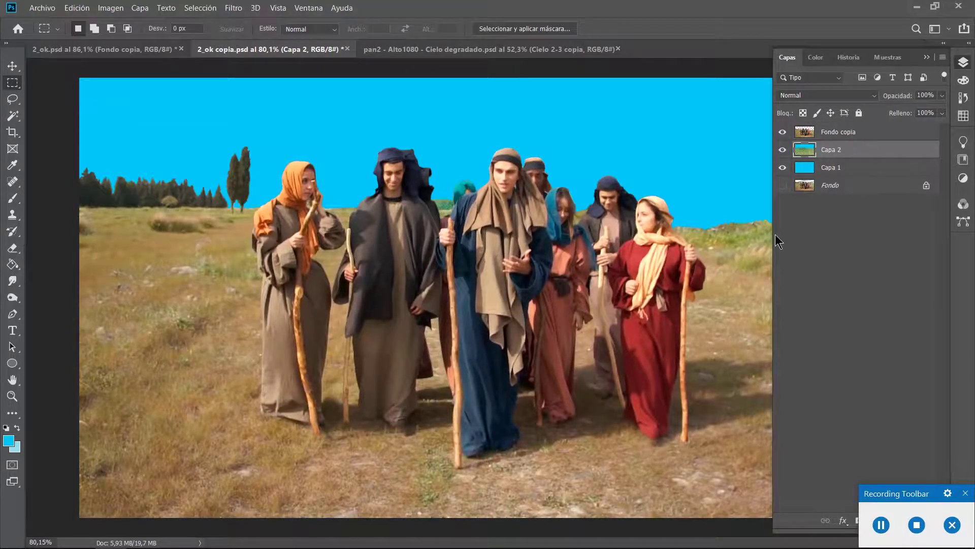
Move the mountain layer Capa 2 straight up until its hills rise behind the people and trees
left_click(12, 66)
left_click_drag(718, 235, 719, 196)
key("ctrl+z")
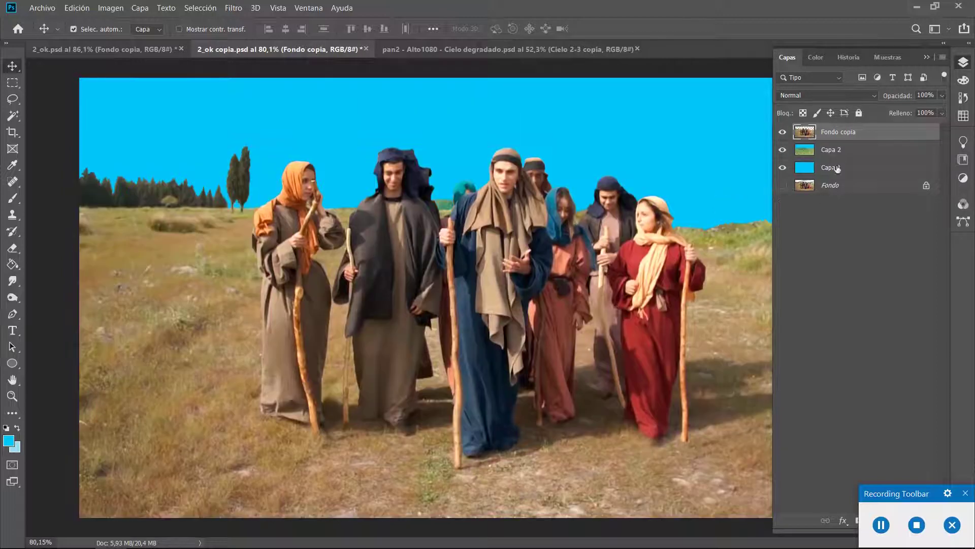
left_click(832, 153)
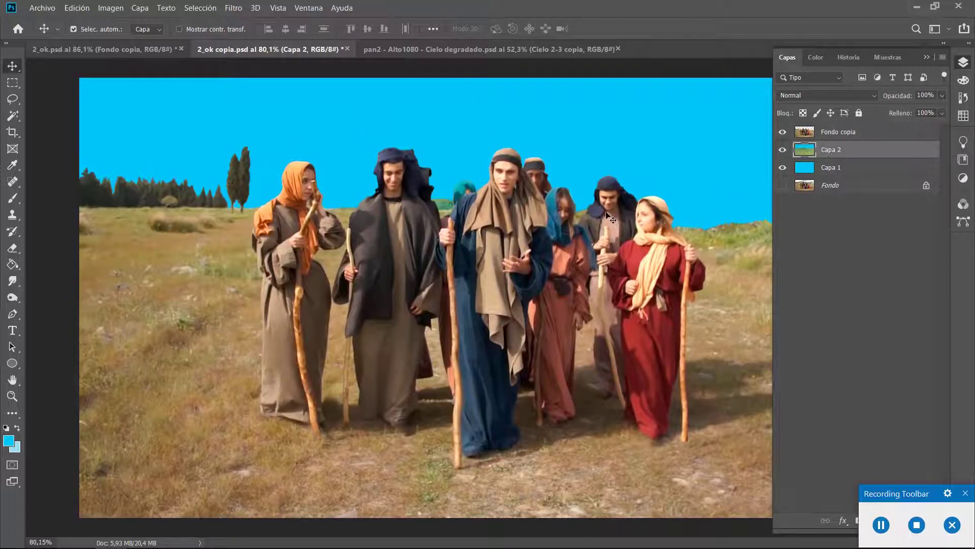
key("shift+Up")
key("shift+Up")
key("shift+Up")
key("shift+Up")
key("shift+Up")
key("shift+Up")
key("shift+Up")
key("shift+Up")
key("shift+Up")
key("shift+Up")
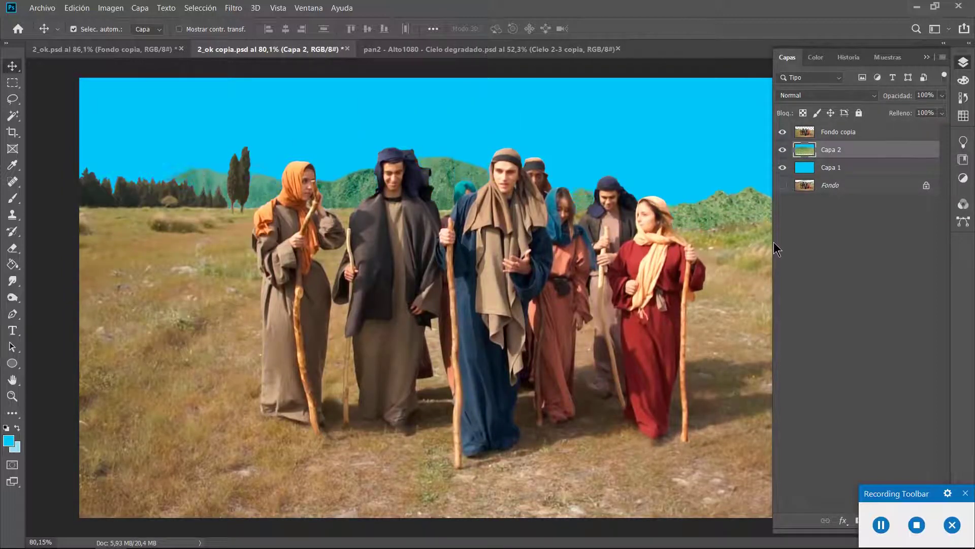
key("shift+Up")
key("shift+Up")
key("shift+Up")
key("shift+Up")
key("shift+Up")
key("shift+Up")
key("shift+Up")
key("shift+Up")
key("shift+Up")
key("shift+Up")
key("shift+Up")
key("shift+Up")
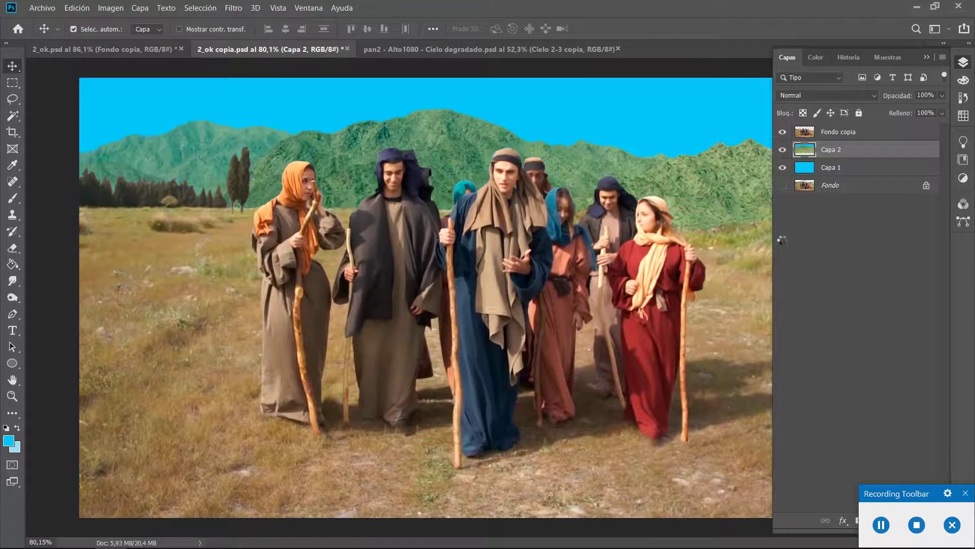
Fine-tune the vertical position of the mountain layer Capa 2, ending slightly higher behind the people and trees
key("shift+Up")
key("shift+Up")
key("shift+Up")
key("shift+Up")
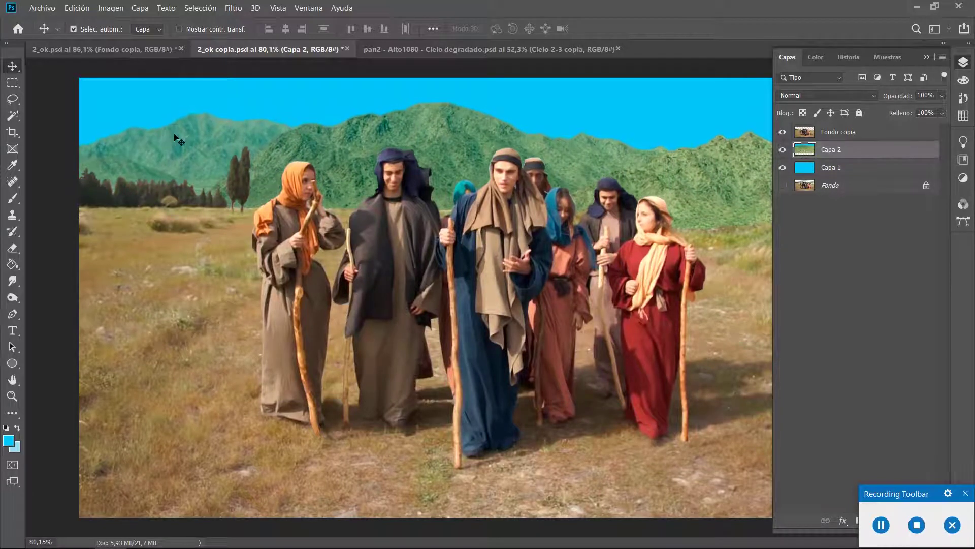
key("shift+Down")
key("shift+Down")
key("shift+Down")
key("shift+Up")
key("shift+Up")
key("shift+Up")
key("shift+Down")
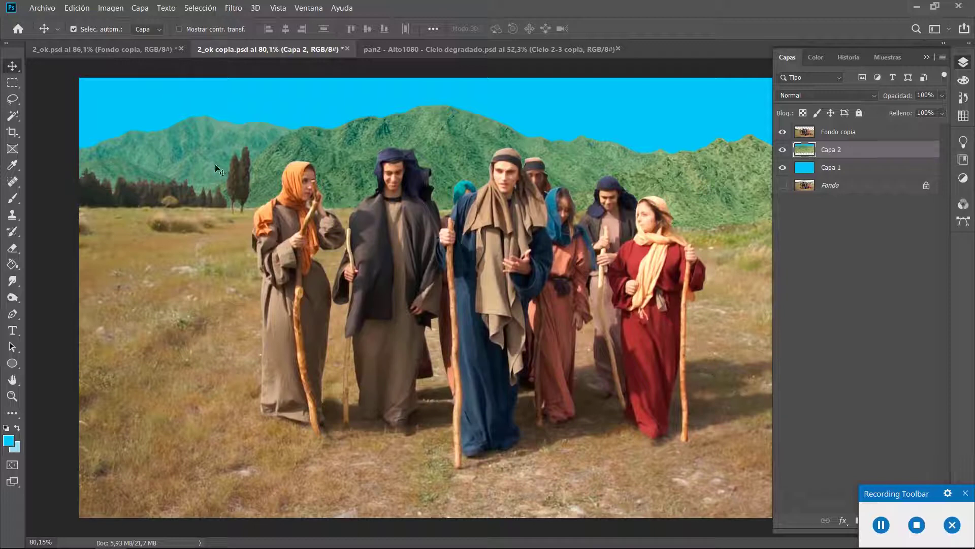
key("ctrl+t")
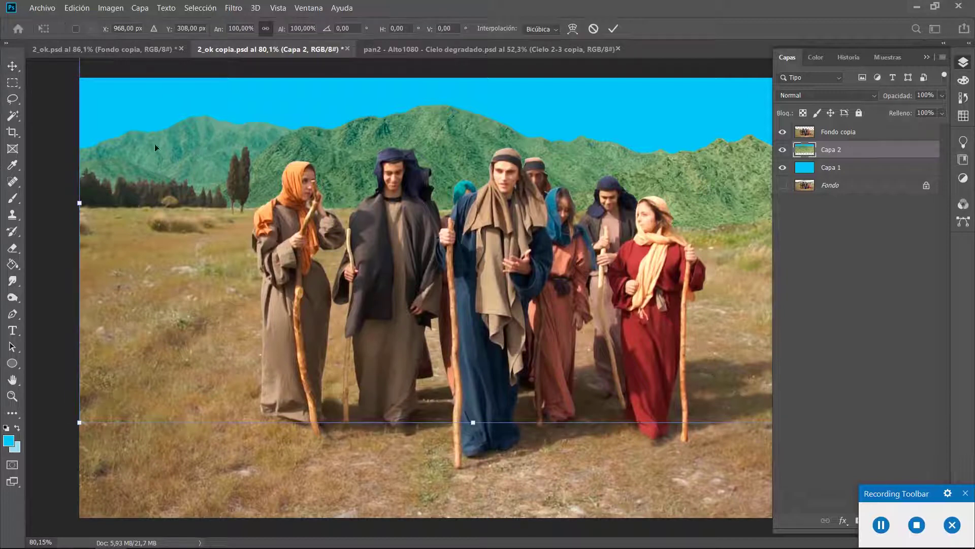
left_click_drag(198, 141, 175, 207)
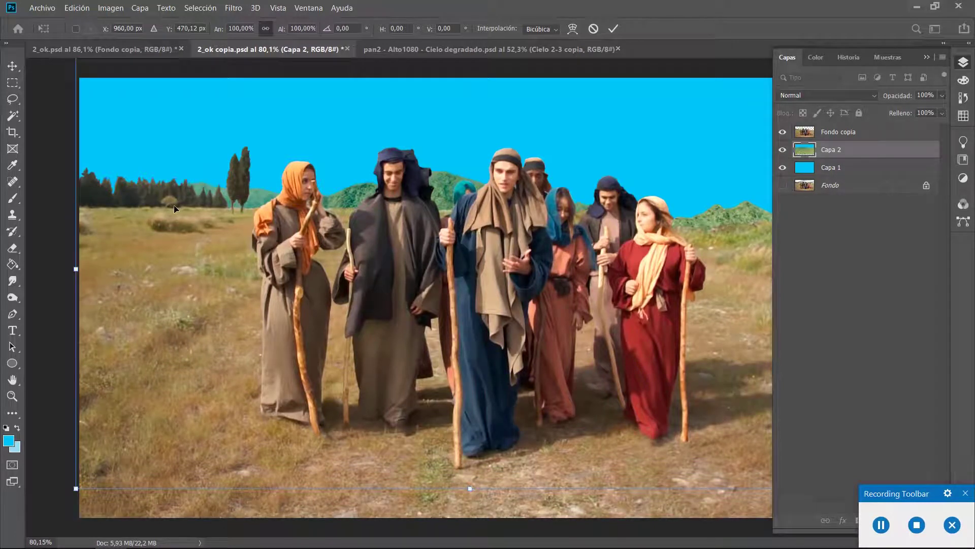
key("ctrl+z")
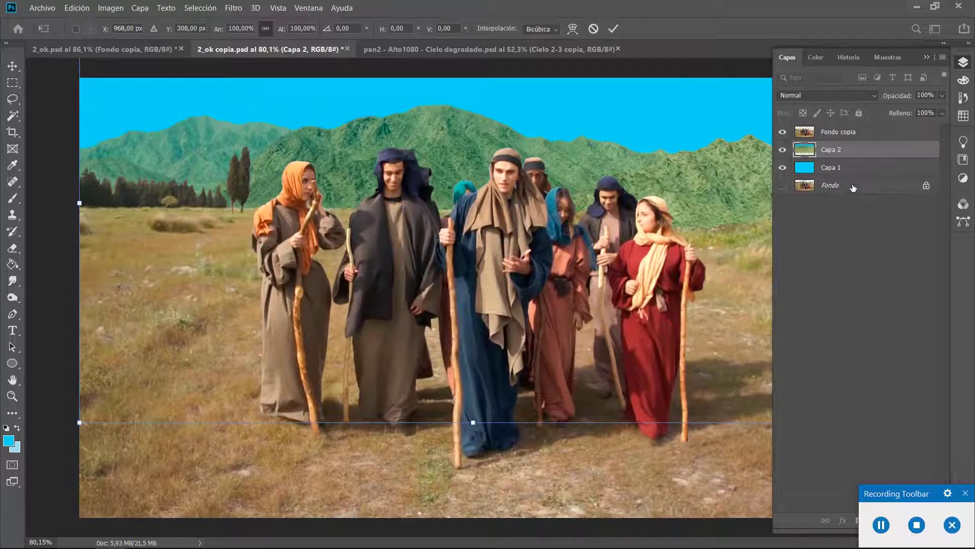
Hide the Capa 1 layer and move the Fondo copia layer with the people slightly straight down over the mountains
left_click(783, 168)
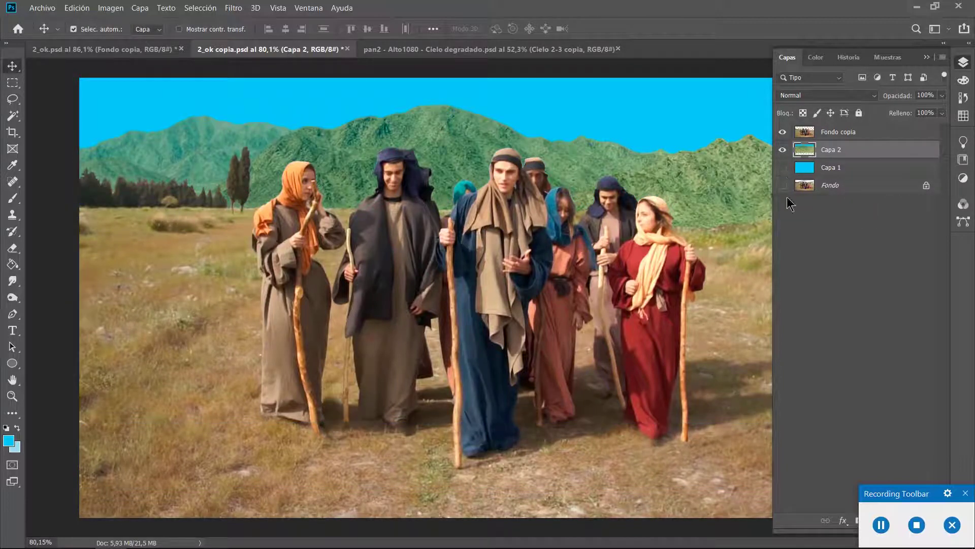
left_click(807, 133)
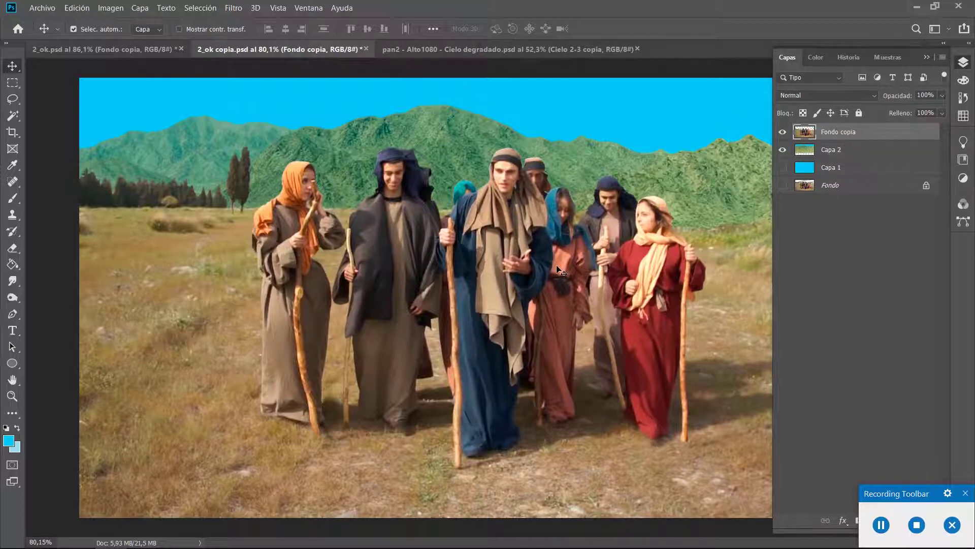
key("Down")
key("Down")
key("Down")
key("Down")
key("Down")
key("Down")
key("Down")
key("Down")
key("Down")
key("Down")
key("Down")
key("Down")
key("Down")
key("Down")
key("Down")
key("Down")
key("Down")
key("Down")
key("Down")
key("Down")
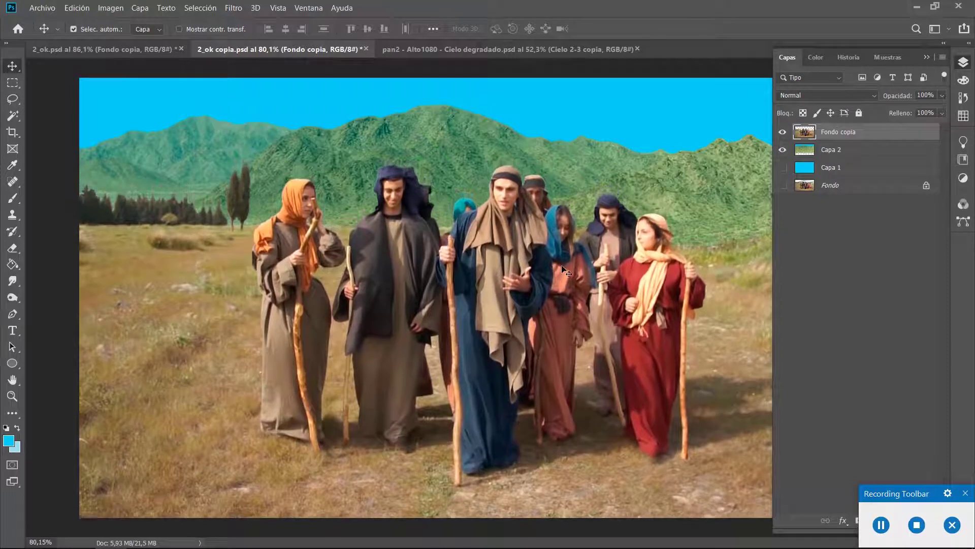
key("Up")
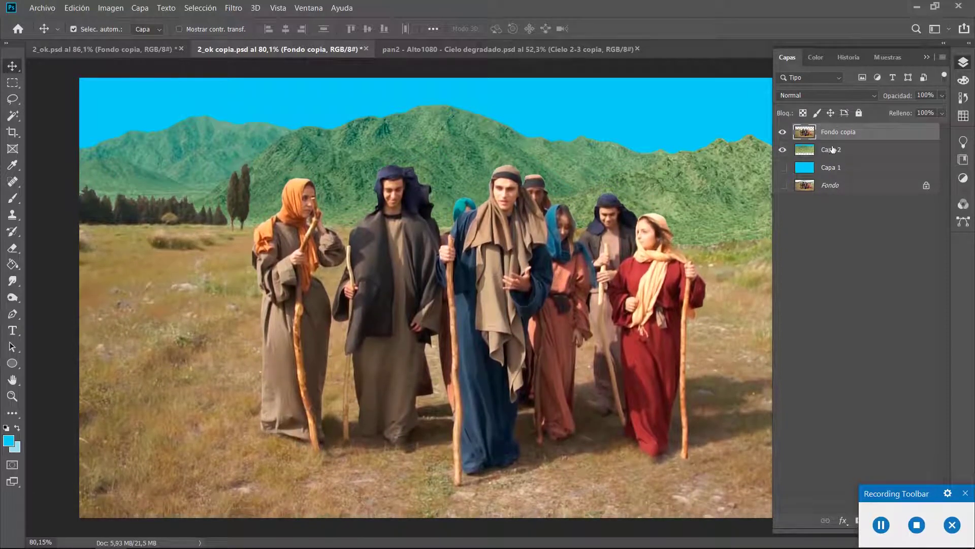
Select the Capa 2 layer, check the full width of the composite and save the document
left_click(830, 155)
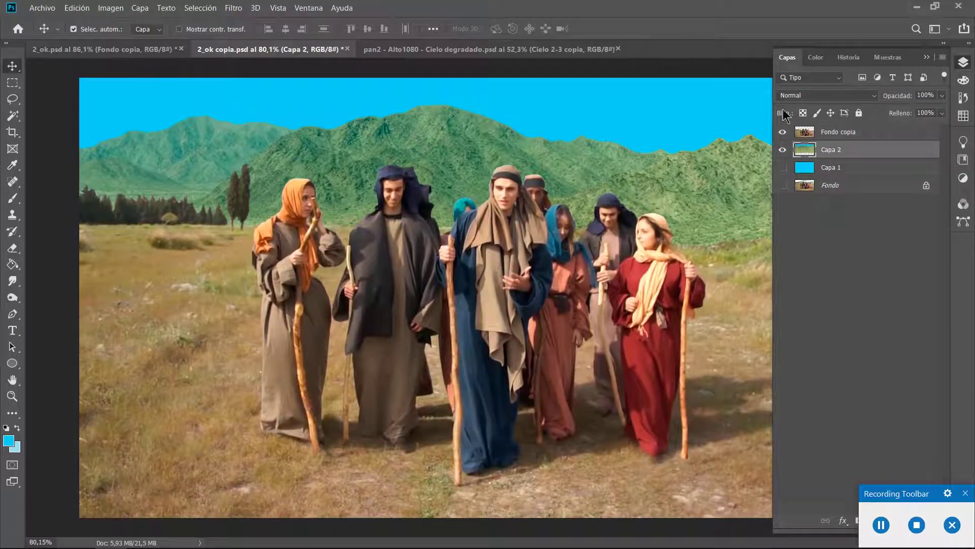
left_click(789, 58)
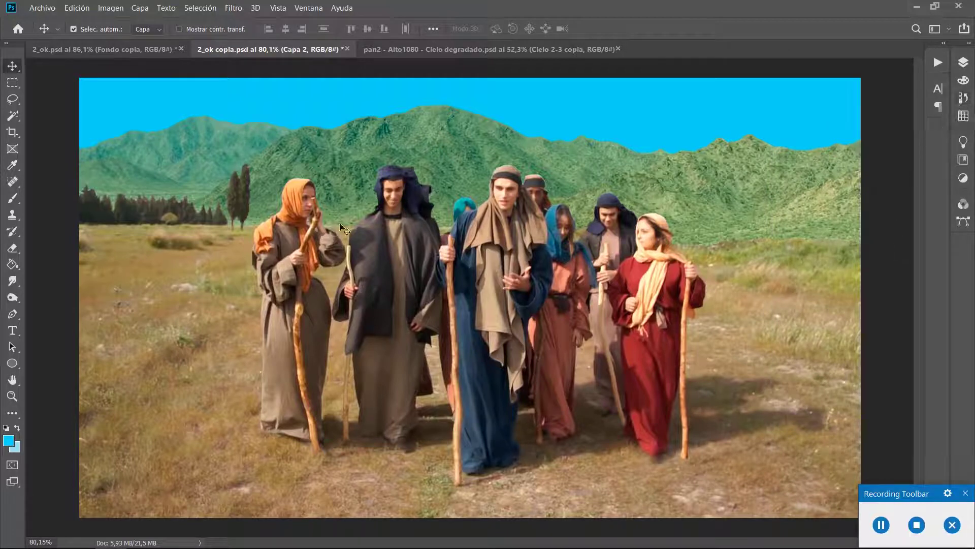
left_click(963, 63)
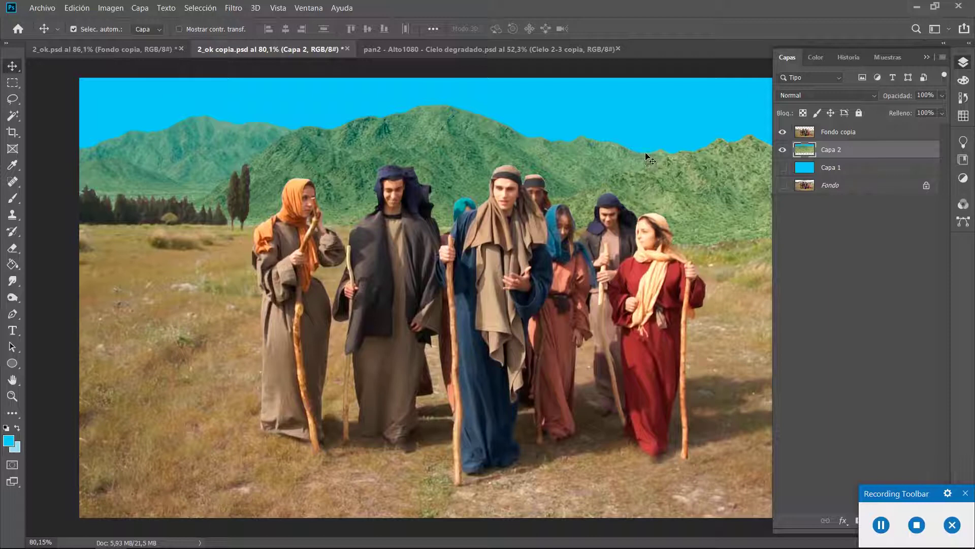
key("ctrl")
key("ctrl")
key("ctrl")
key("ctrl")
key("ctrl+s")
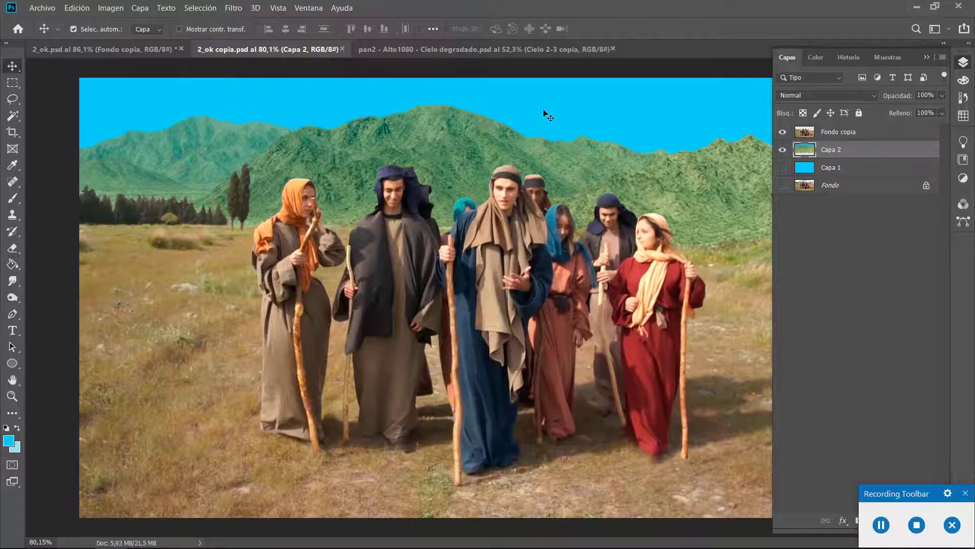
Convert the Fondo copia layer with the people into a smart object
key("ctrl")
key("ctrl")
left_click(824, 132)
key("ctrl")
key("ctrl")
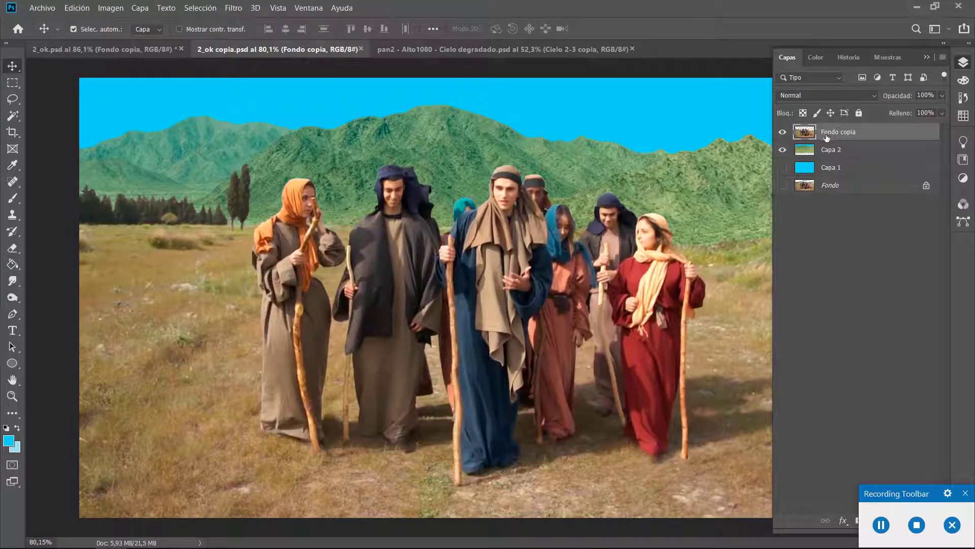
key("ctrl")
key("ctrl")
key("ctrl")
right_click(834, 138)
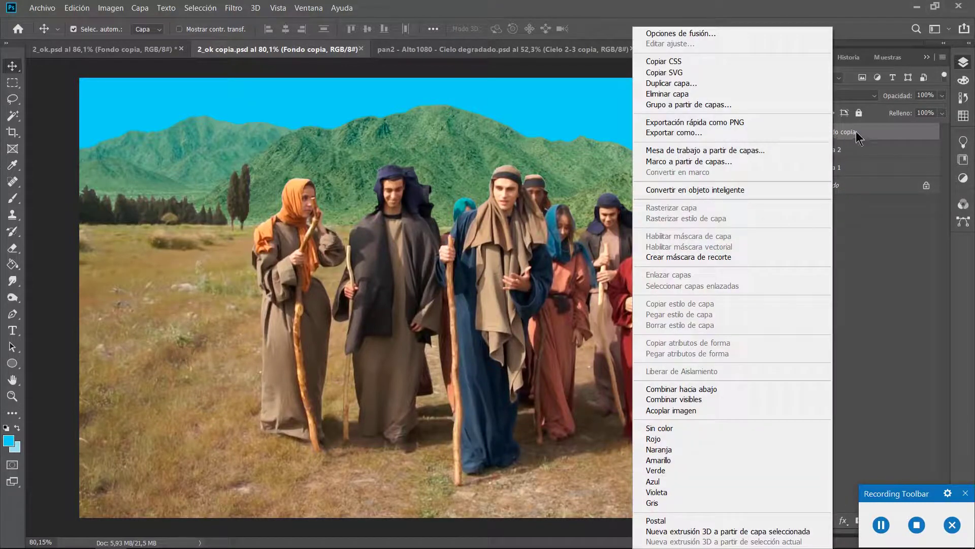
left_click(699, 189)
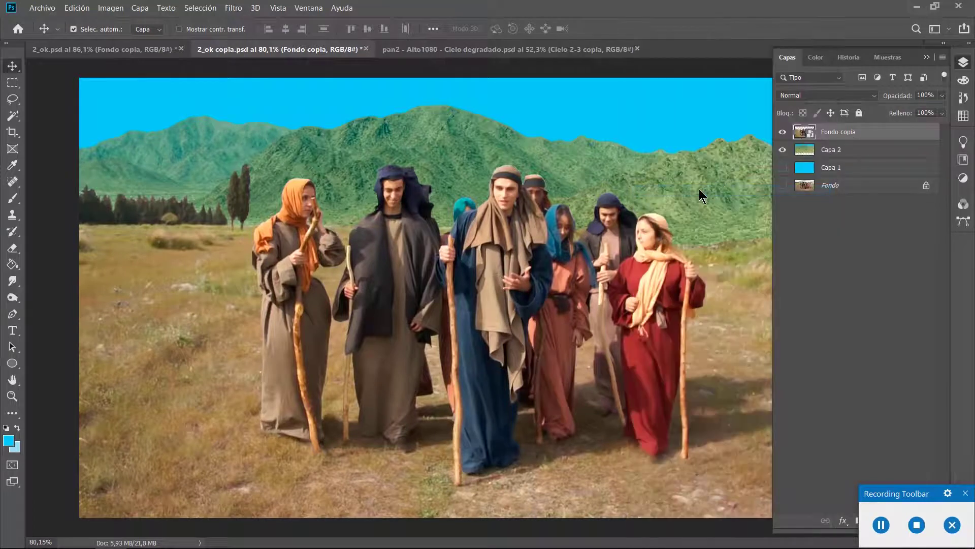
Apply a Color Balance adjustment to Fondo copia, shifting the midtones toward green to +23 with luminosity preserved
left_click(811, 136, "ctrl")
left_click(112, 8)
mouse_move(118, 42)
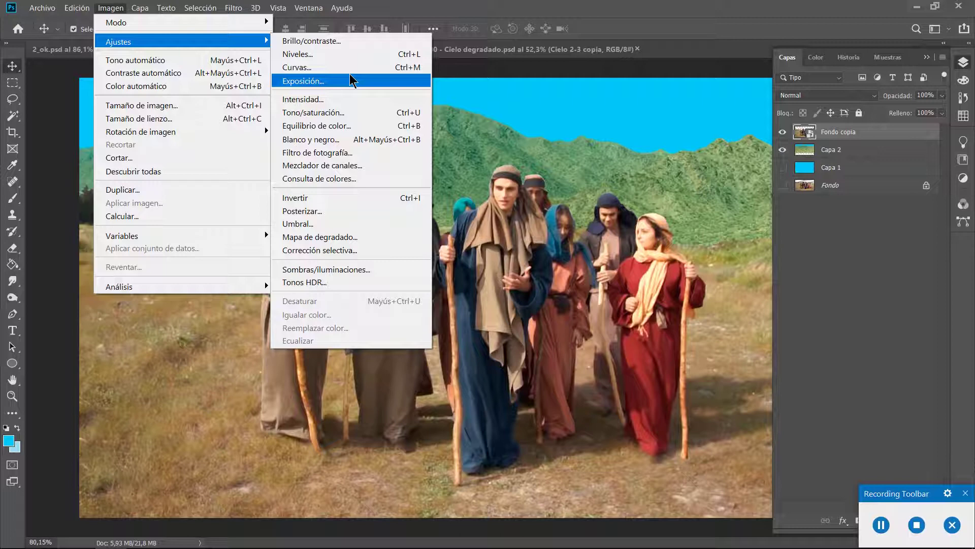
left_click(337, 125)
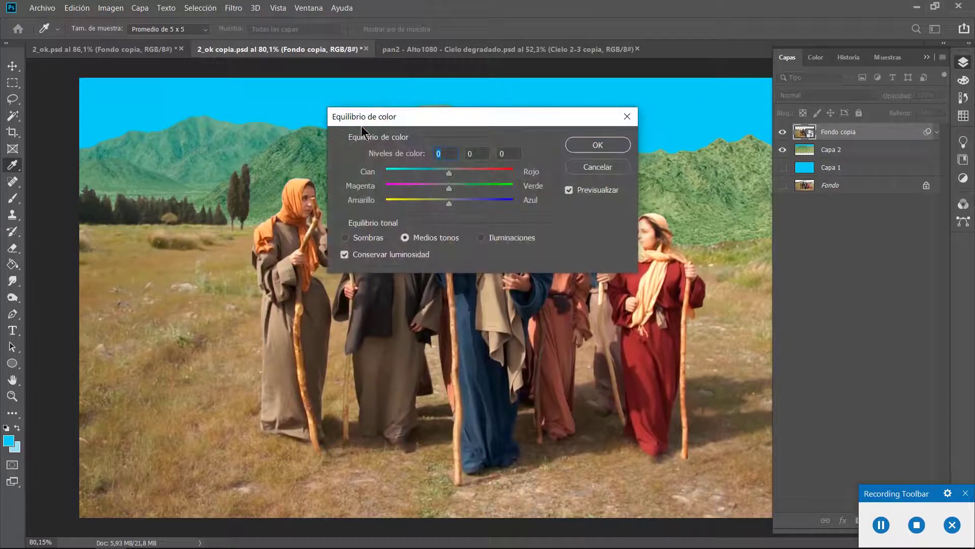
left_click_drag(428, 119, 863, 212)
left_click_drag(886, 282, 900, 279)
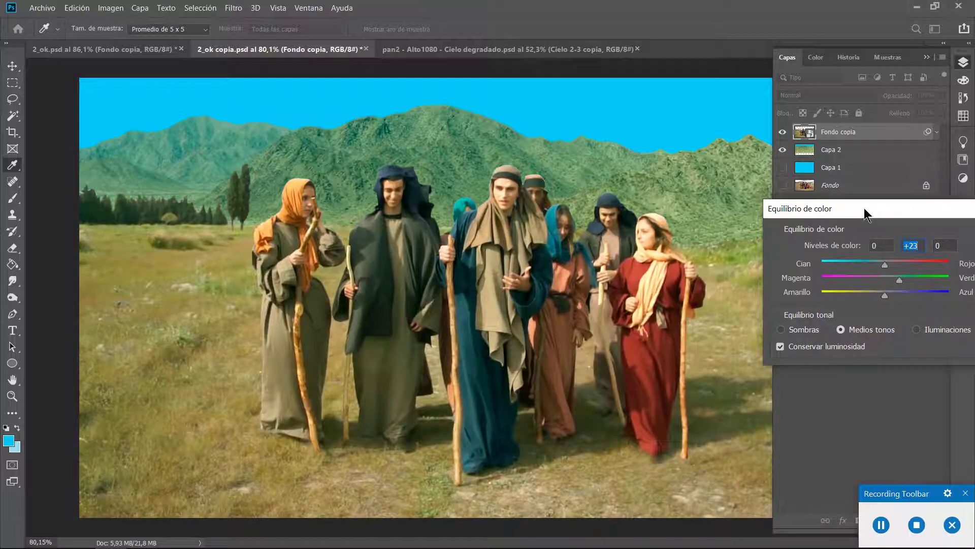
left_click_drag(873, 215, 856, 223)
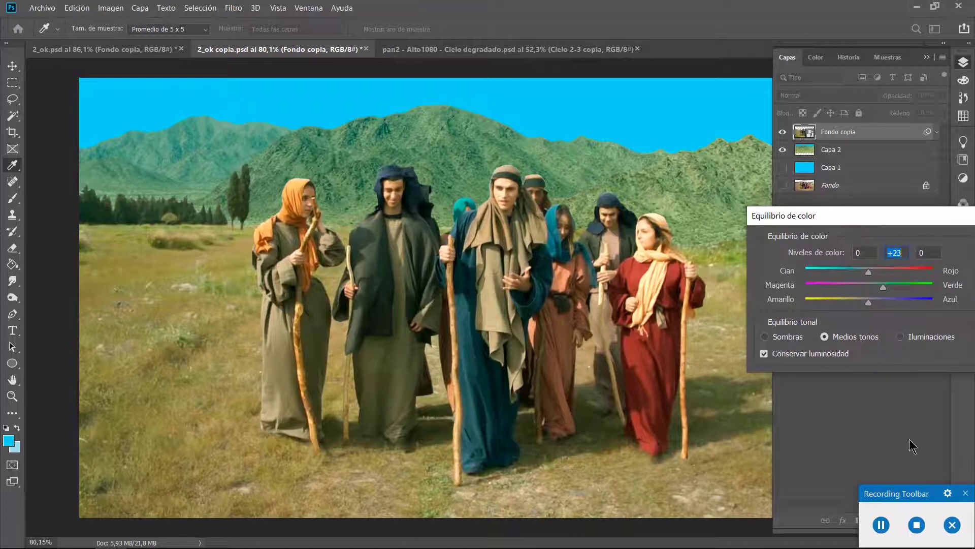
left_click(882, 525)
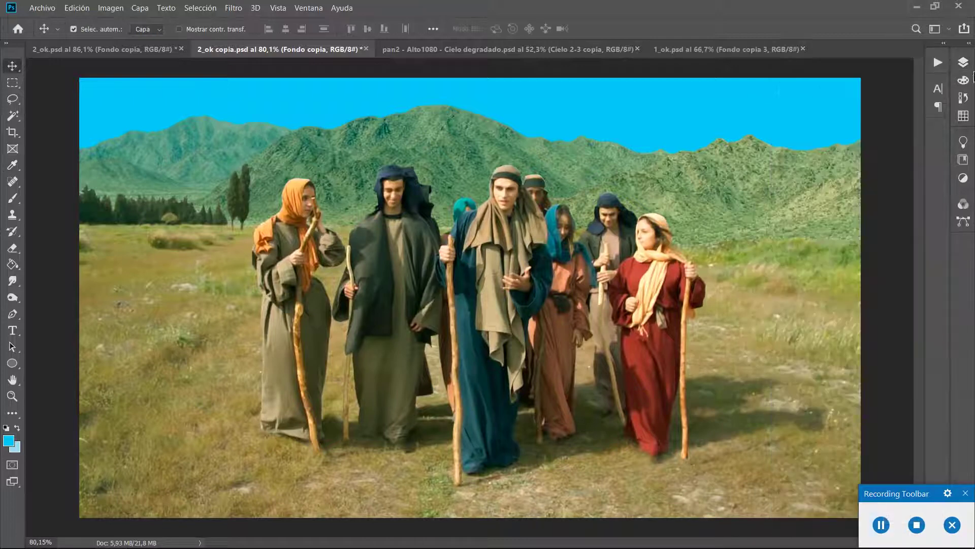
Reopen the Color Balance smart filter on Fondo copia and compare the image with and without its preview
left_click(963, 62)
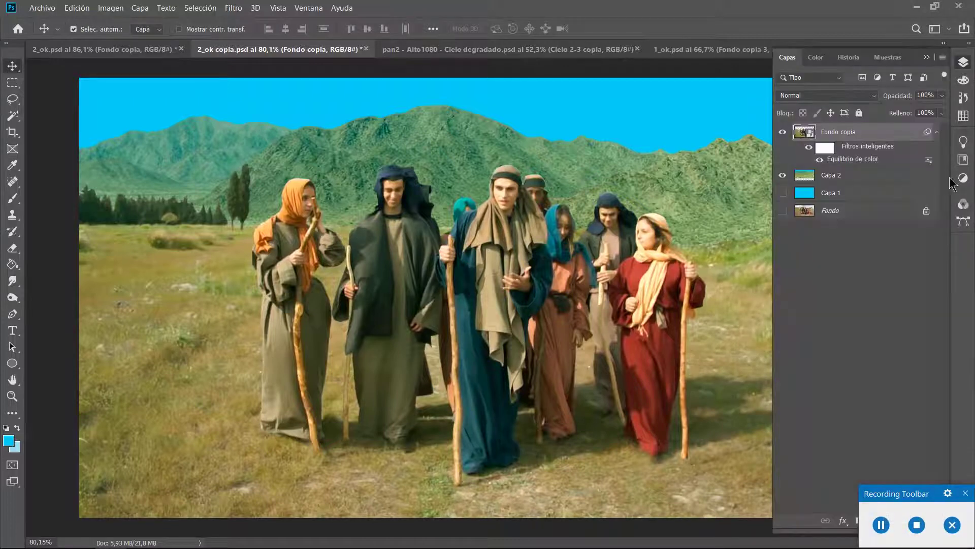
double_click(851, 159)
left_click_drag(530, 256, 712, 266)
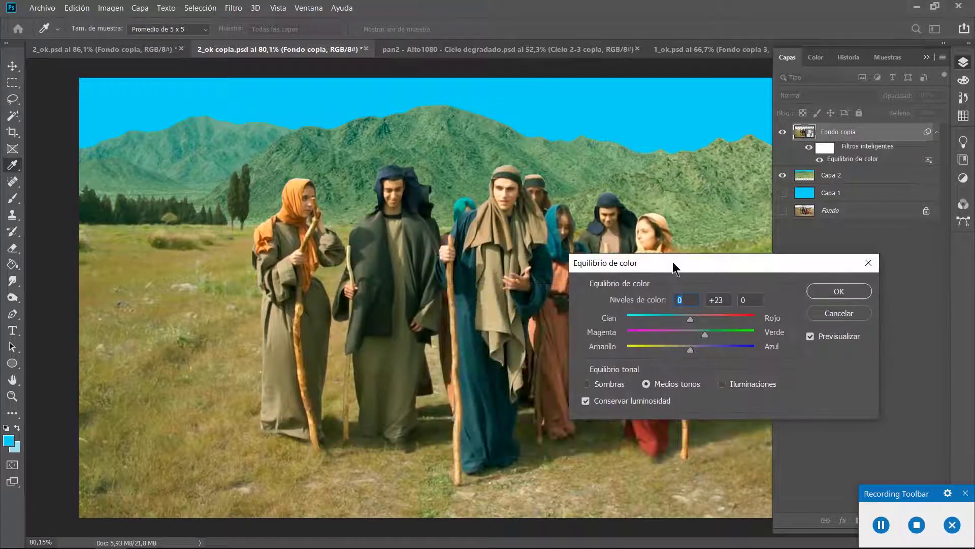
left_click(811, 339)
left_click_drag(728, 265, 823, 270)
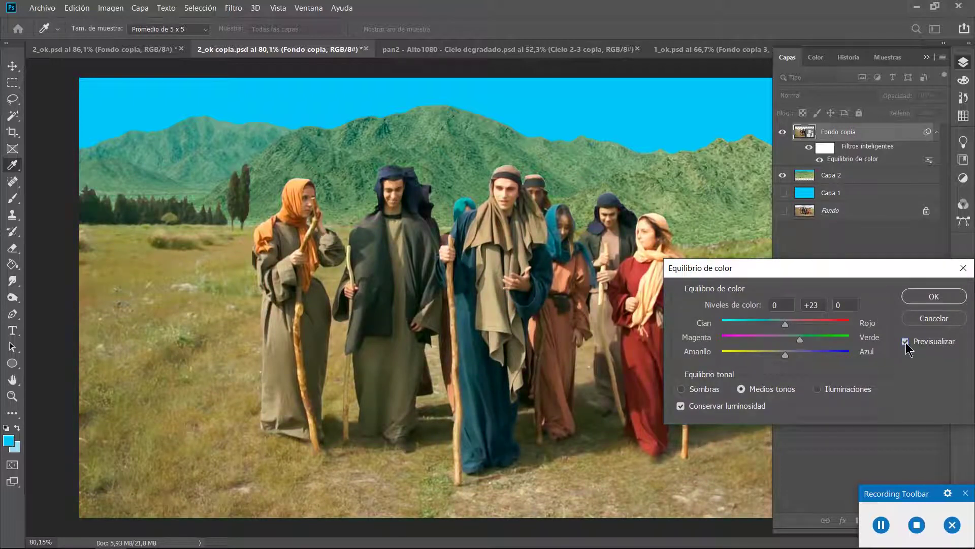
left_click_drag(851, 274, 734, 299)
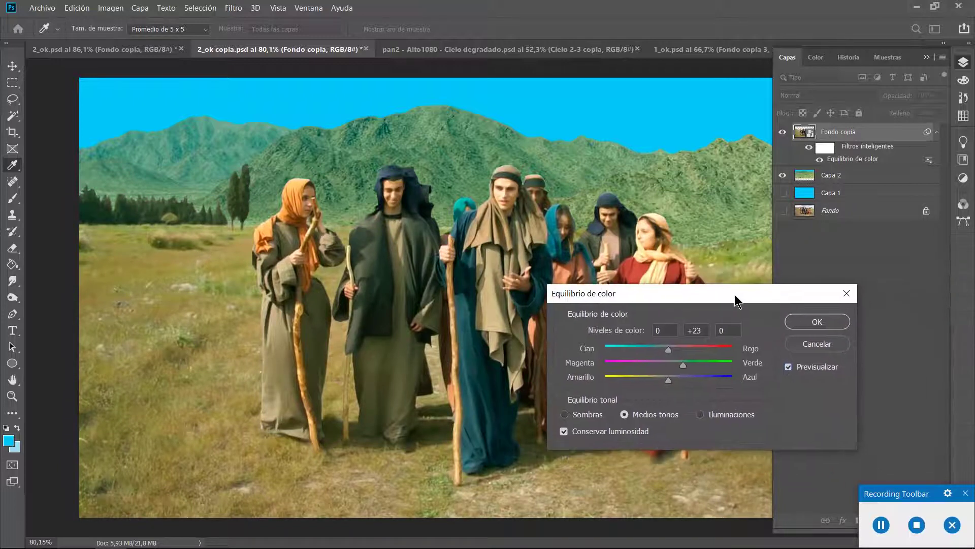
left_click(811, 324)
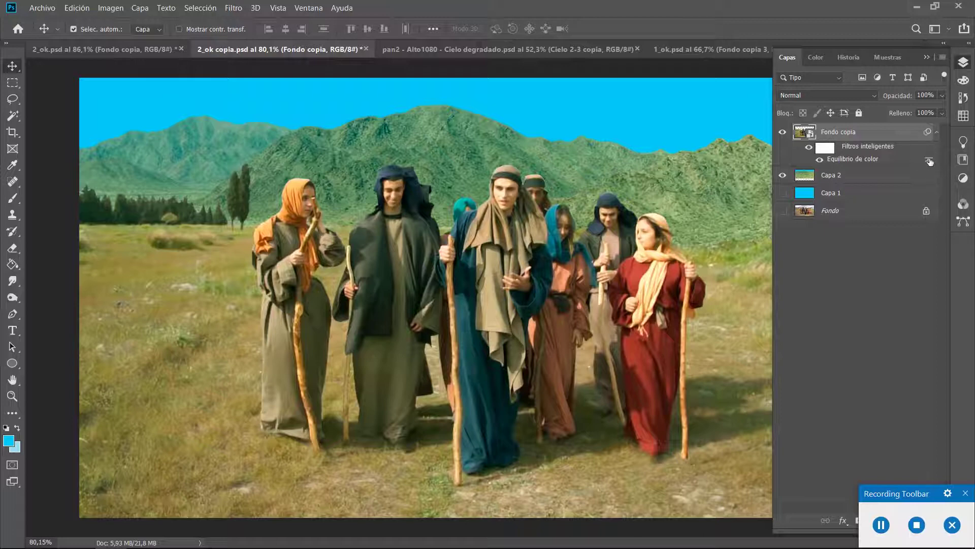
double_click(847, 162)
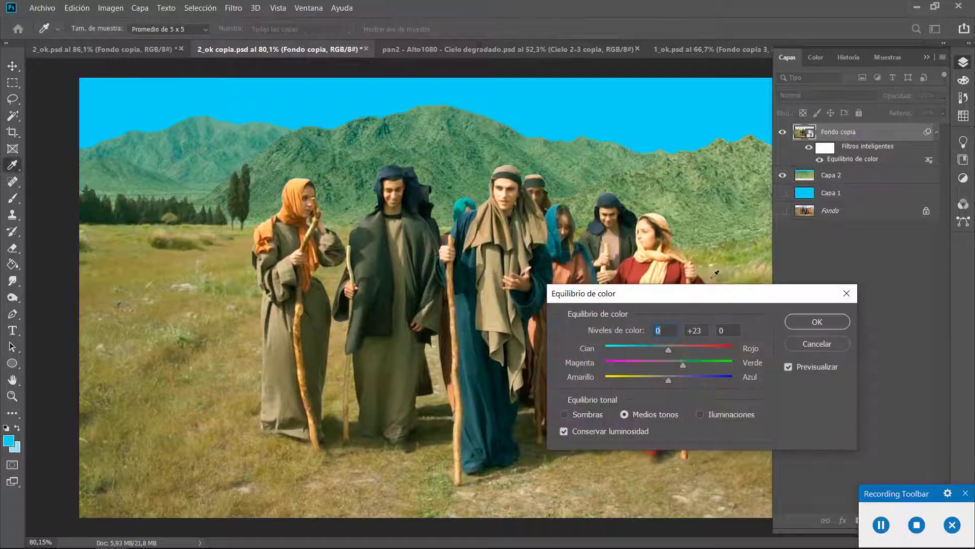
left_click_drag(690, 297, 739, 288)
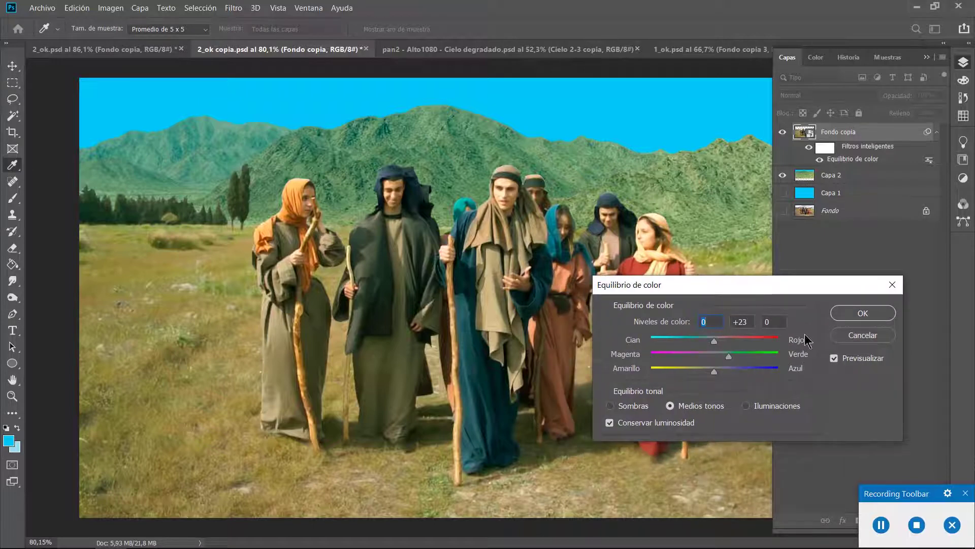
left_click(851, 335)
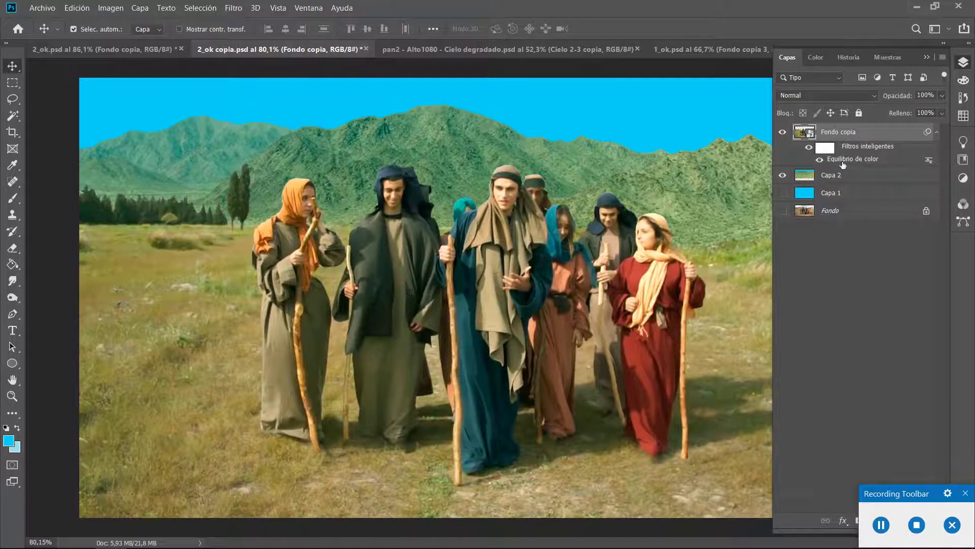
Apply a Levels adjustment to the Fondo copia smart object with the black input level at 5
left_click(110, 10)
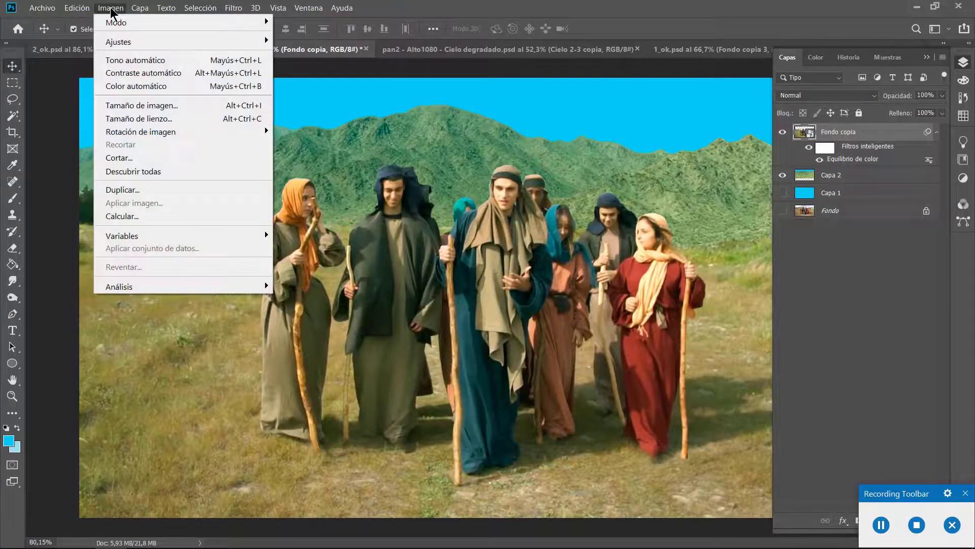
mouse_move(132, 40)
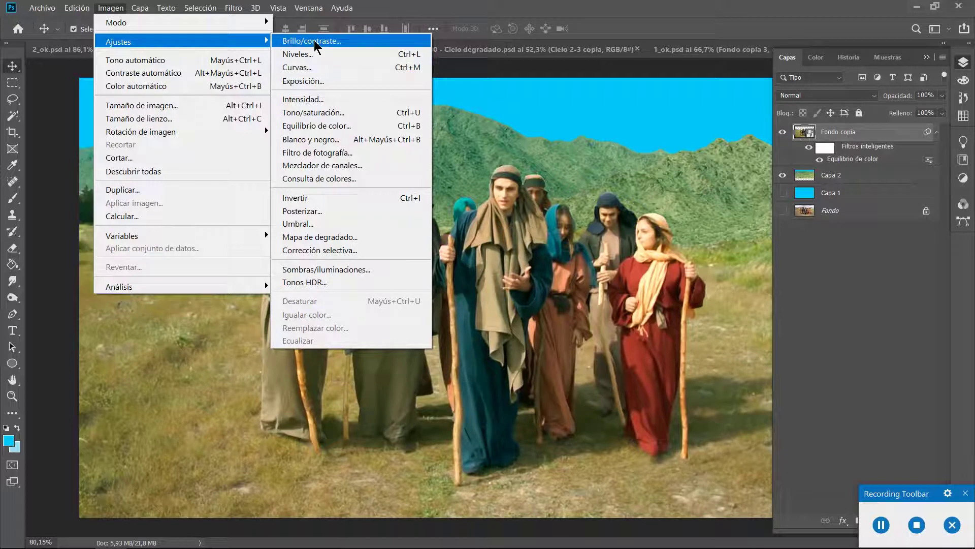
left_click(317, 53)
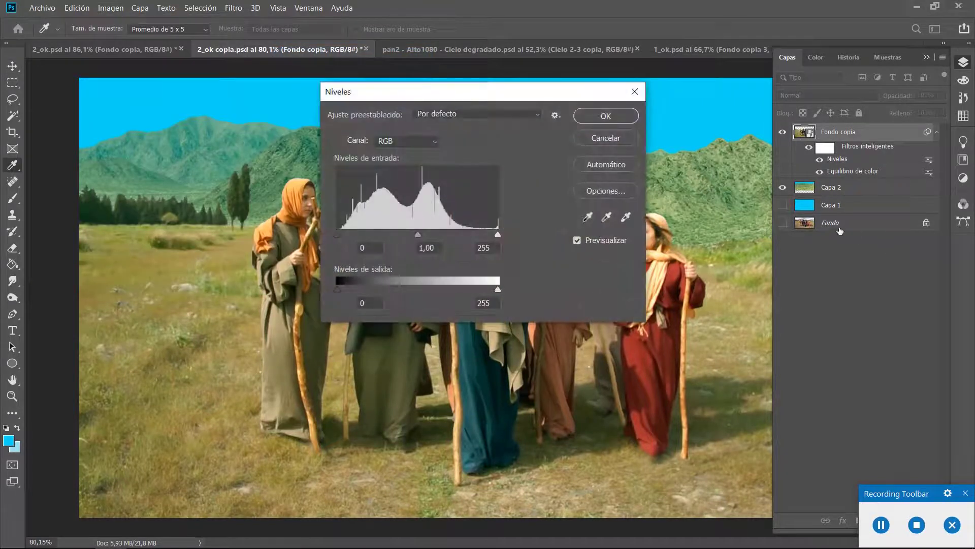
left_click_drag(551, 94, 883, 189)
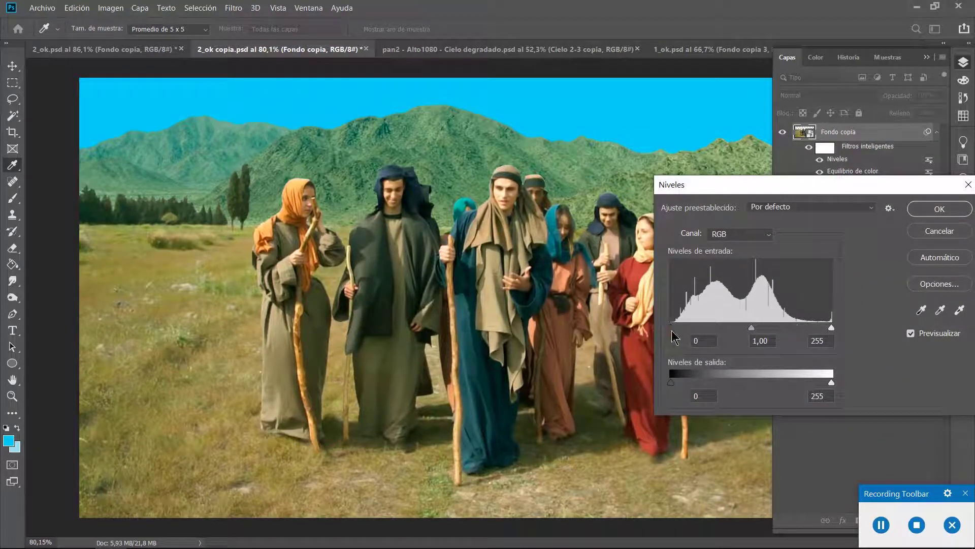
left_click_drag(673, 329, 675, 334)
left_click_drag(709, 189, 13, 233)
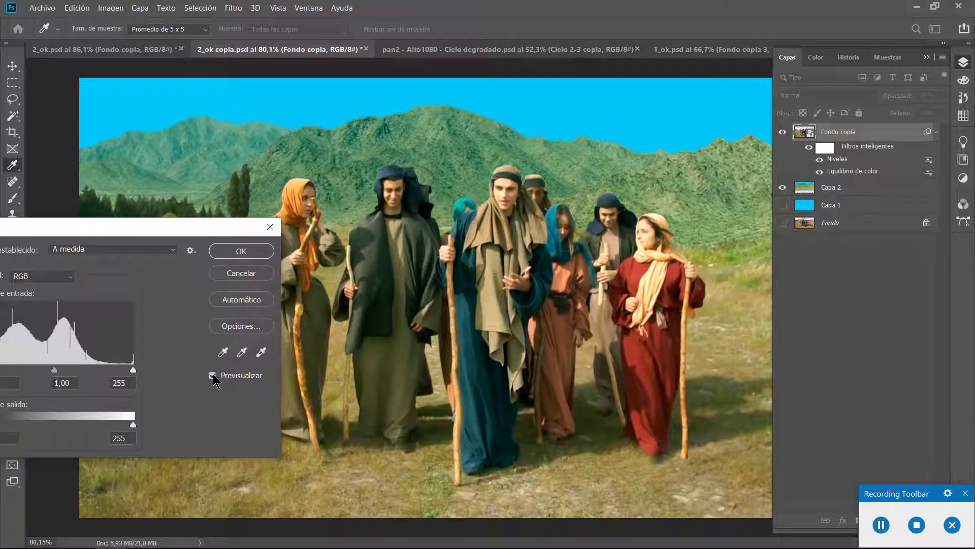
left_click_drag(158, 232, 200, 263)
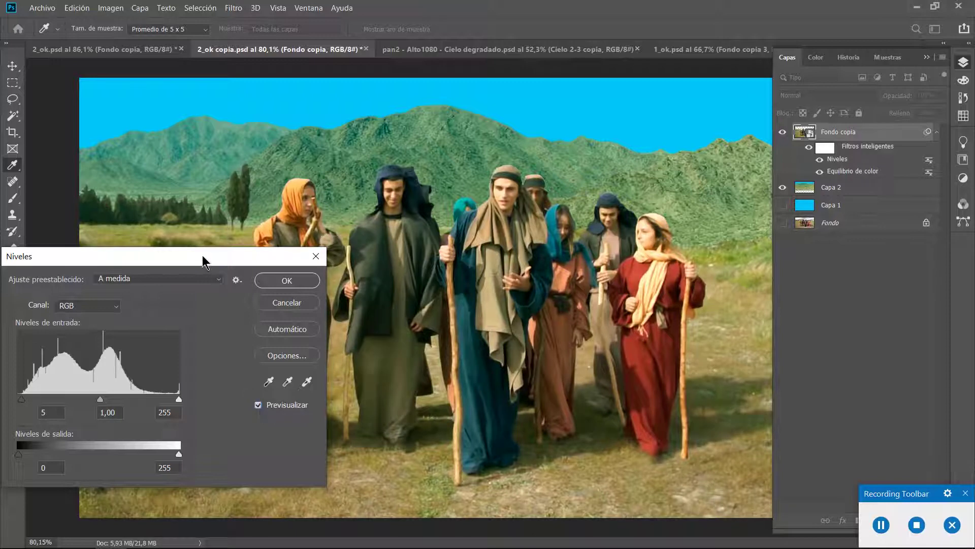
left_click_drag(220, 256, 267, 339)
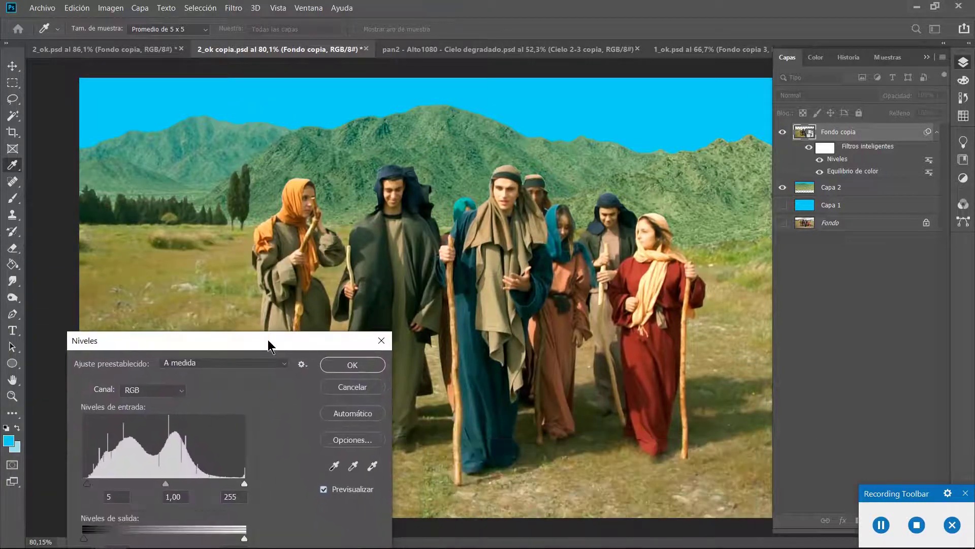
left_click(363, 365)
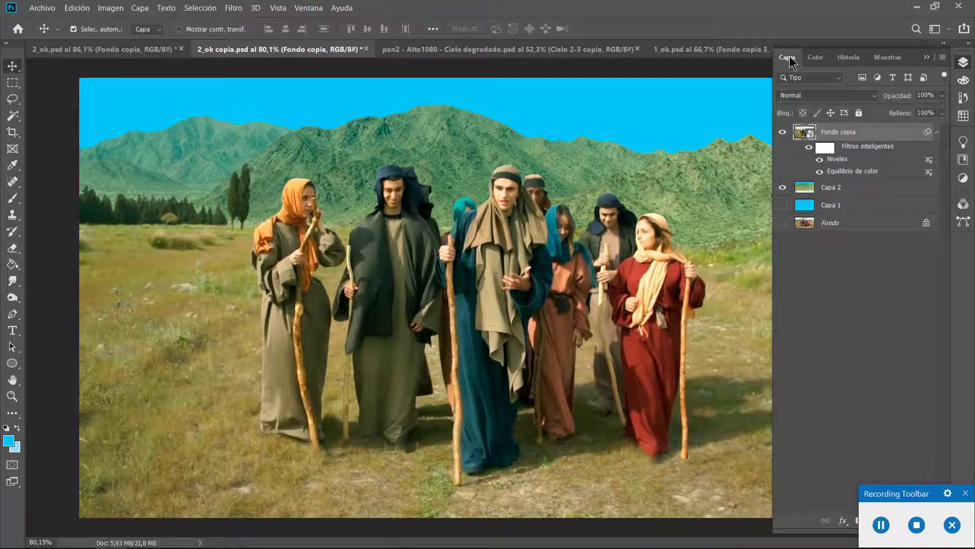
Edit the Color Balance smart filter on Fondo copia, setting the midtones' magenta–green level to +31 and comparing with and without preview
left_click(927, 56)
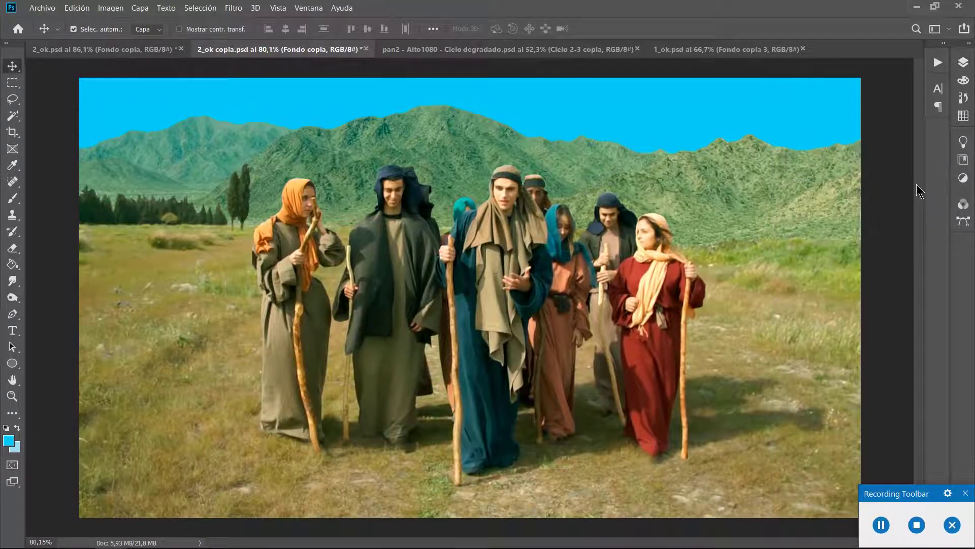
left_click(964, 67)
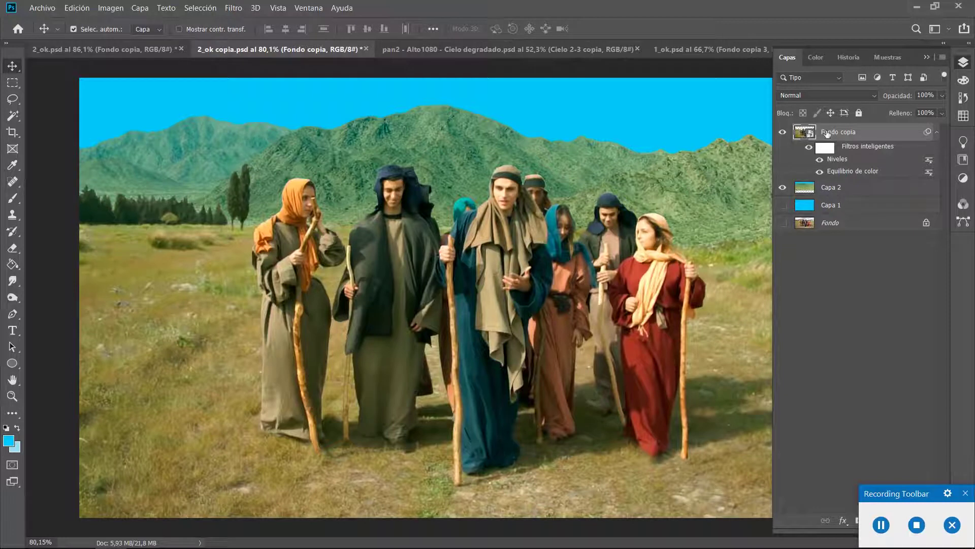
double_click(799, 61)
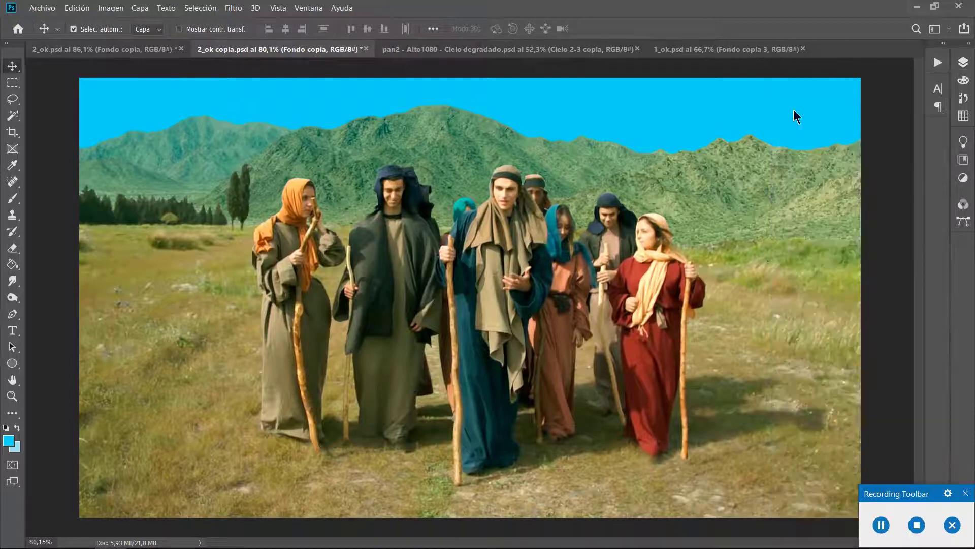
scroll(601, 277, "down", 3)
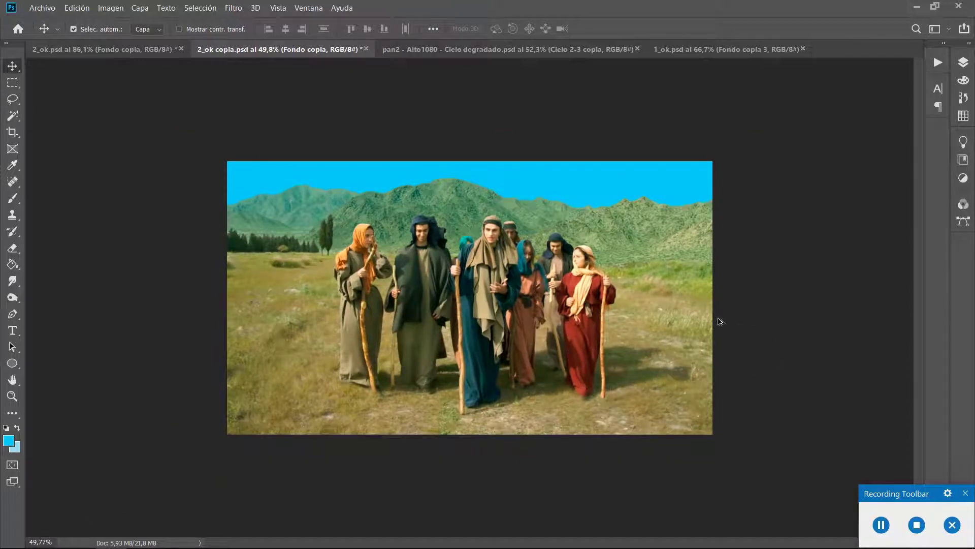
left_click(963, 62)
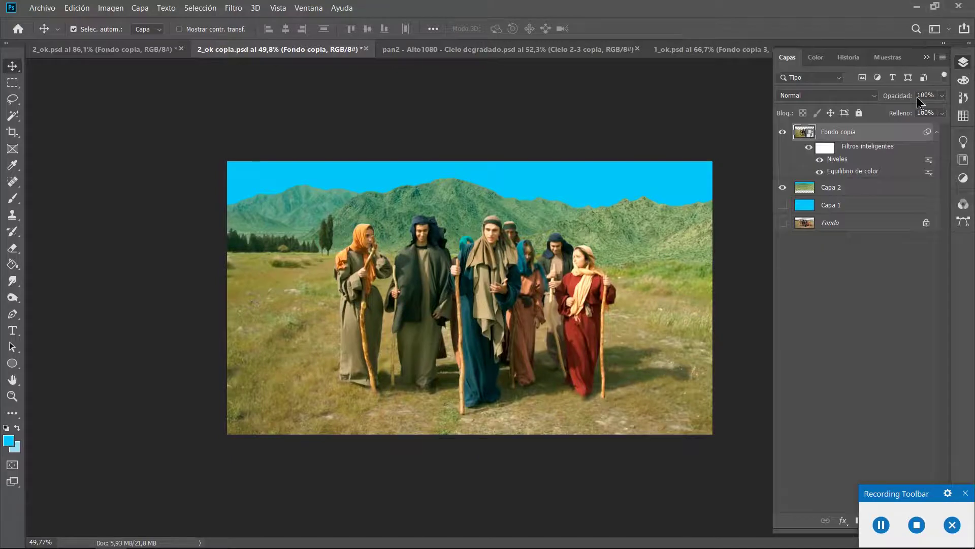
double_click(838, 172)
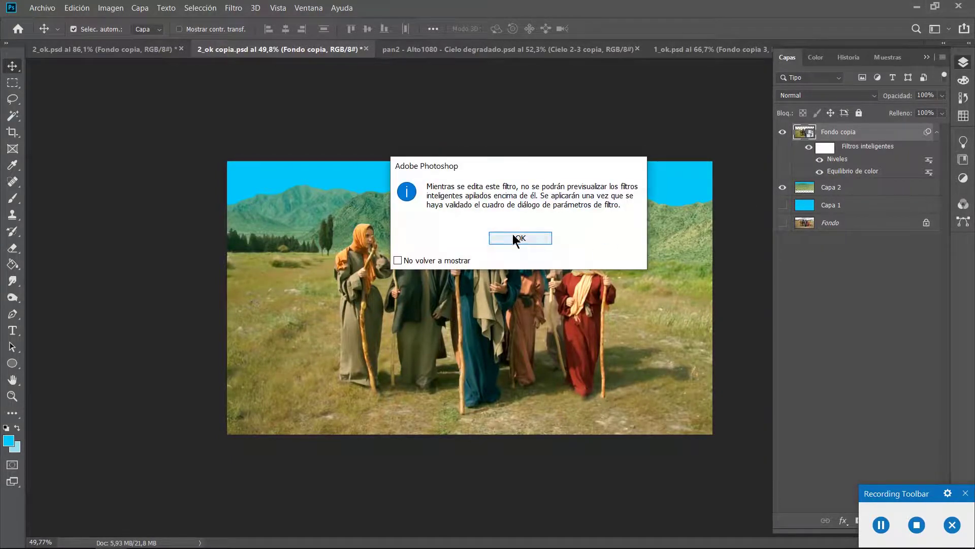
left_click(514, 237)
left_click_drag(689, 297, 769, 249)
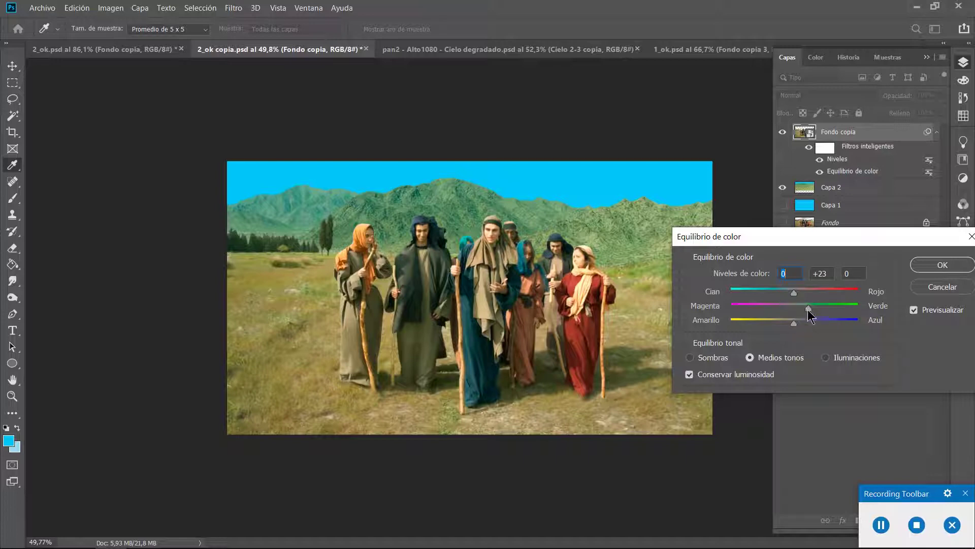
left_click_drag(809, 310, 808, 310)
key("Tab")
left_click_drag(813, 240, 865, 257)
left_click(963, 324)
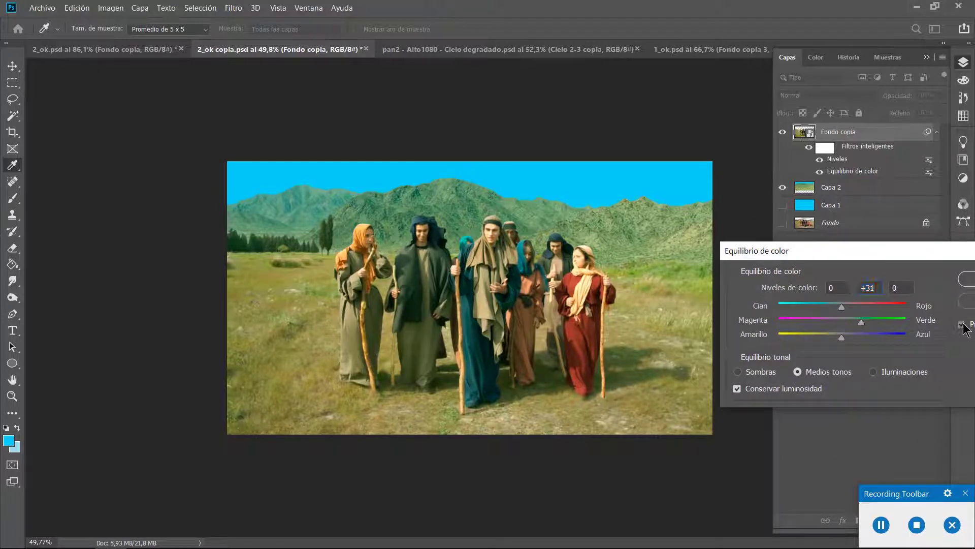
left_click(961, 324)
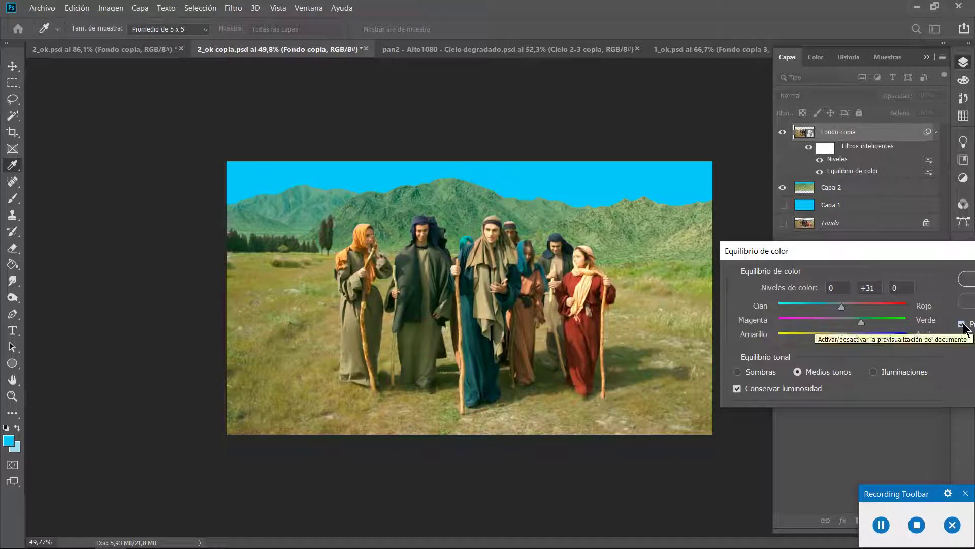
left_click_drag(846, 251, 758, 275)
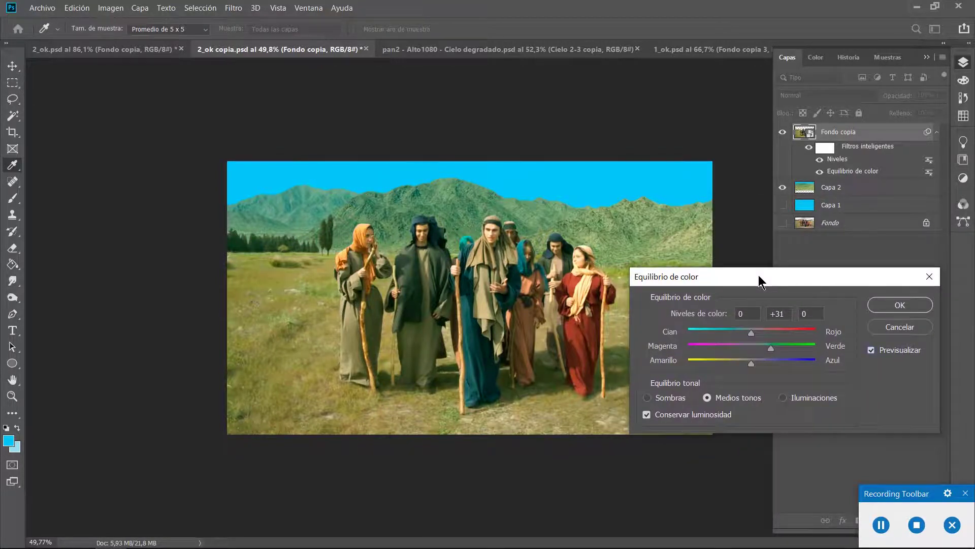
left_click(890, 308)
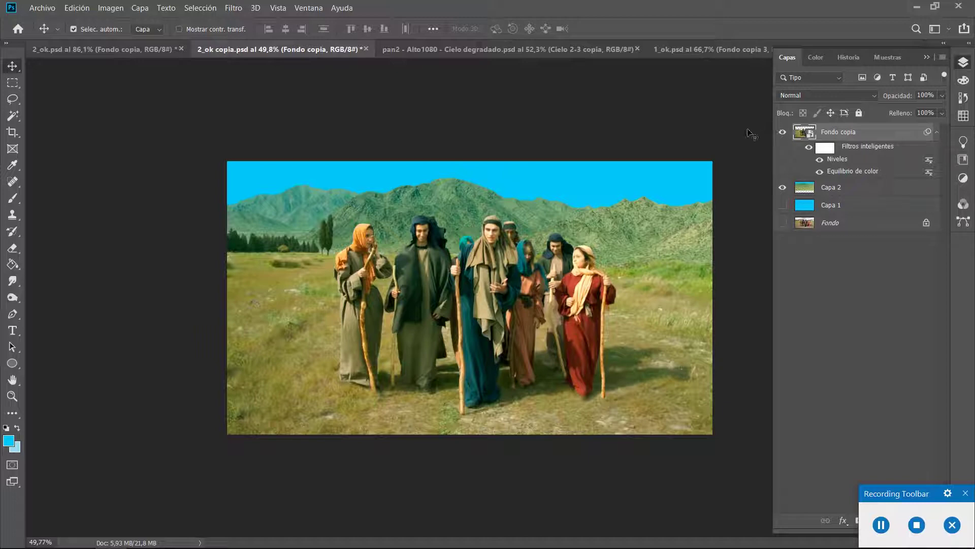
Fit the image to the window and review the full composite unobstructed for colour match between people and background
key("ctrl+0")
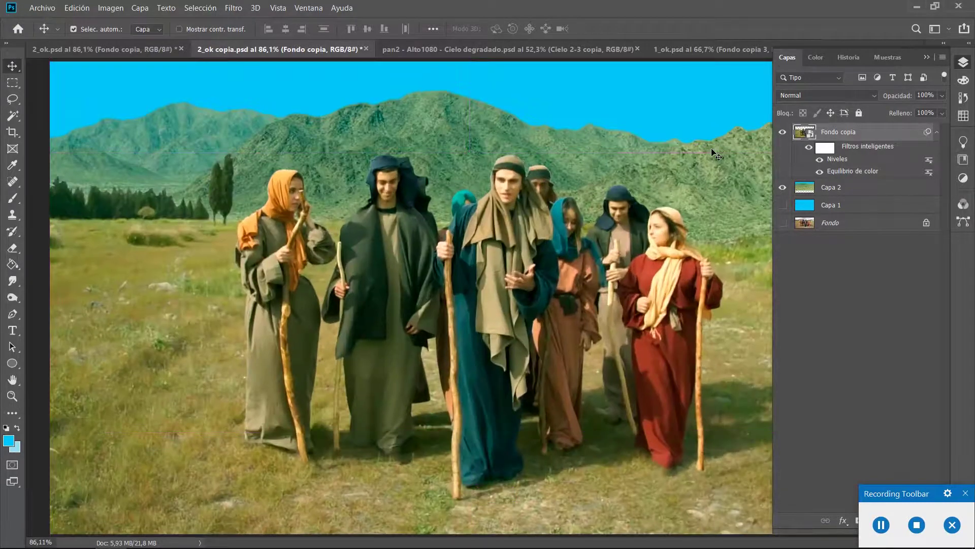
left_click(805, 60)
left_click(814, 58)
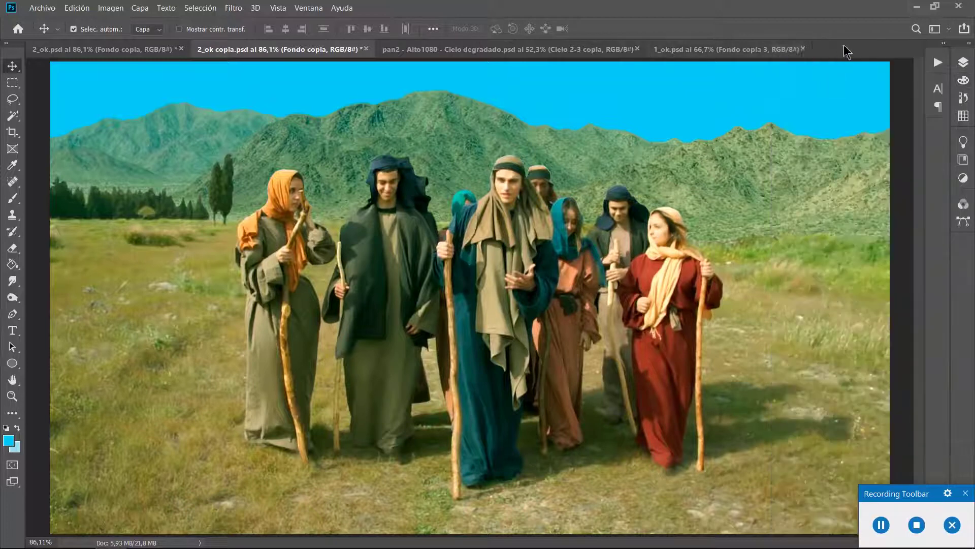
left_click(964, 62)
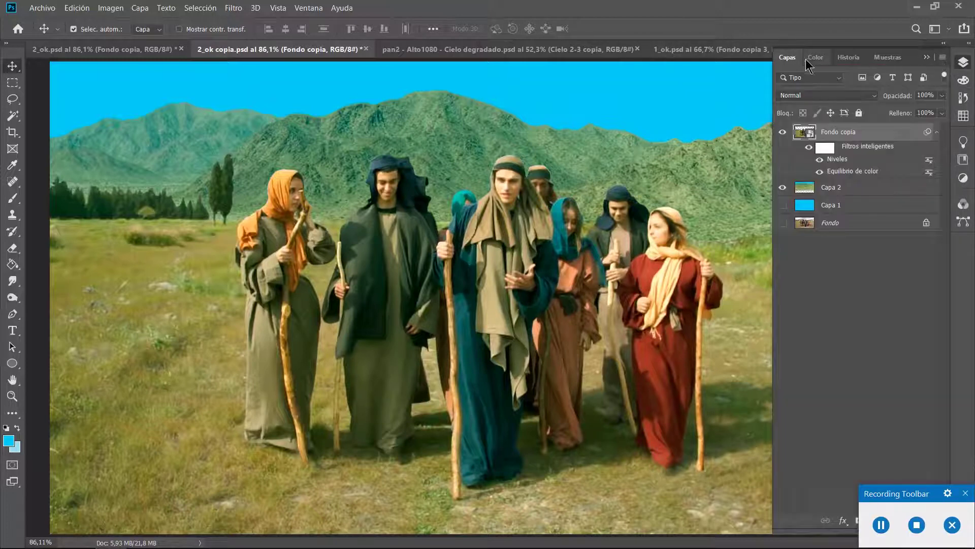
left_click(788, 57)
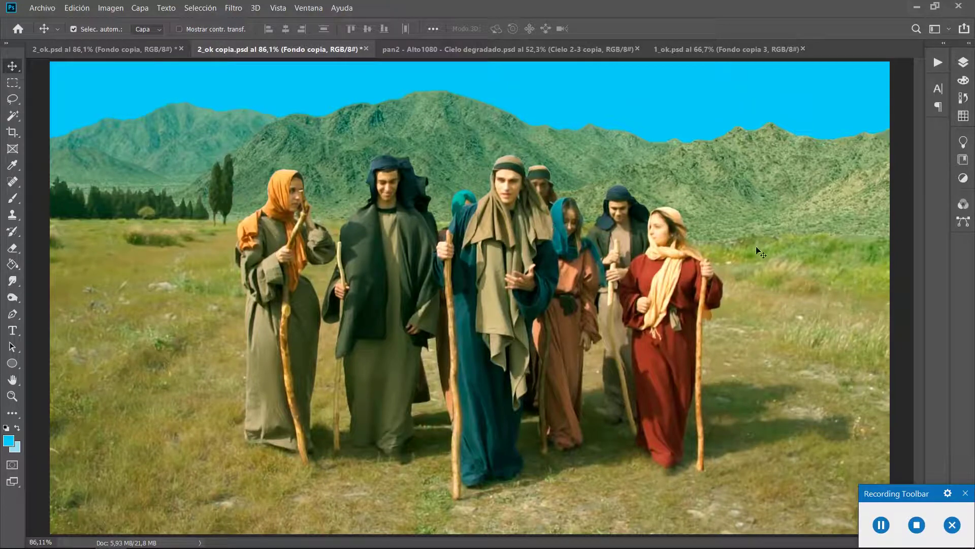
left_click(916, 523)
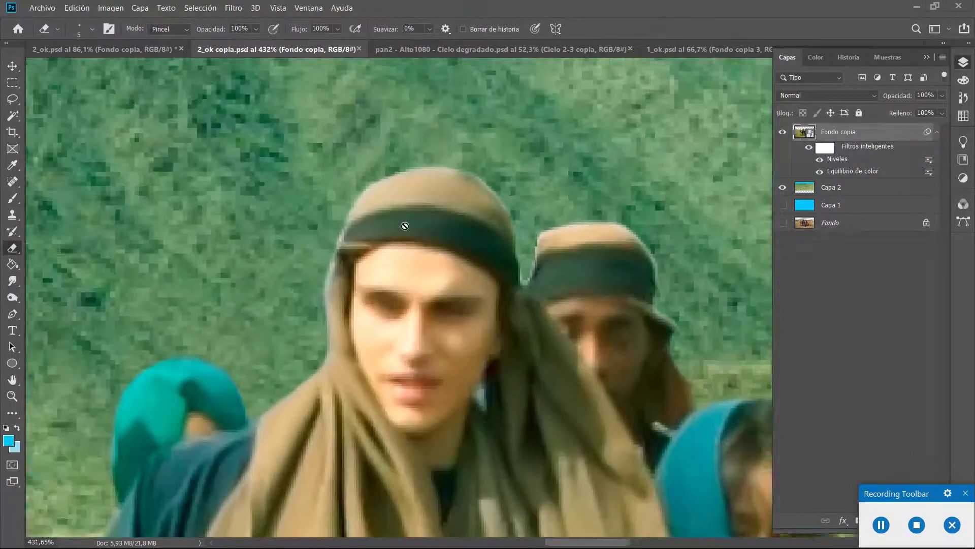
Examine the cut-out edges around each person's head and headscarf against the mountains for leftover light fringes
scroll(405, 225, "down", 3)
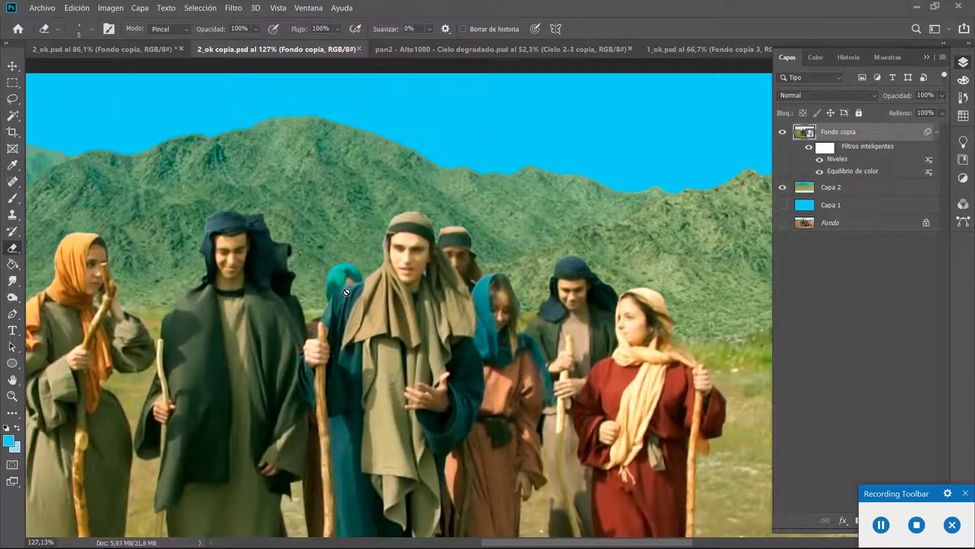
scroll(346, 292, "down", 3)
scroll(38, 312, "up", 5)
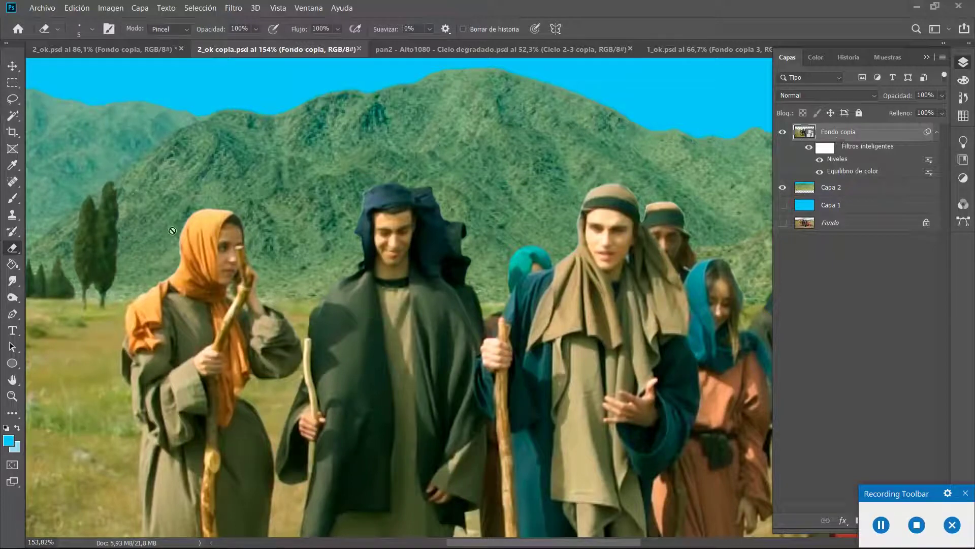
scroll(172, 231, "up", 5)
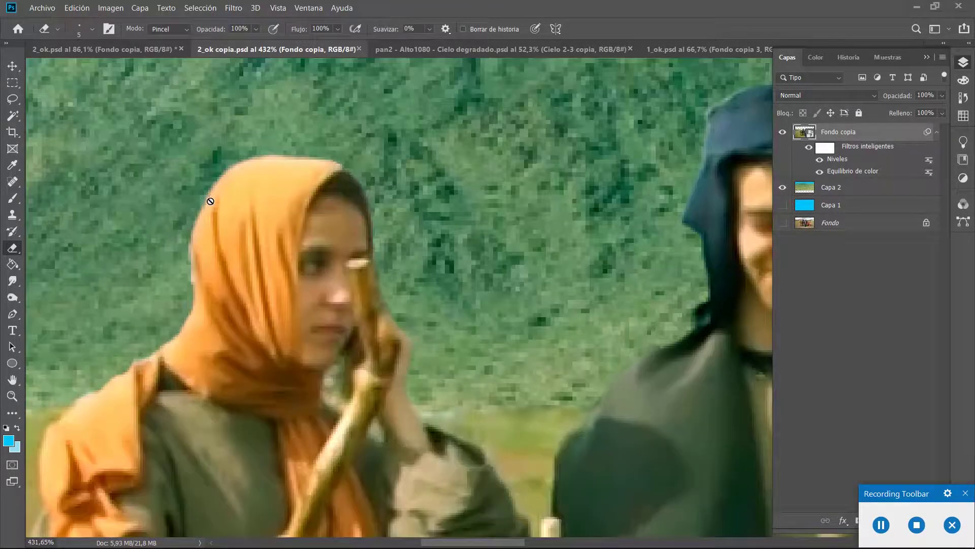
scroll(546, 208, "down", 3)
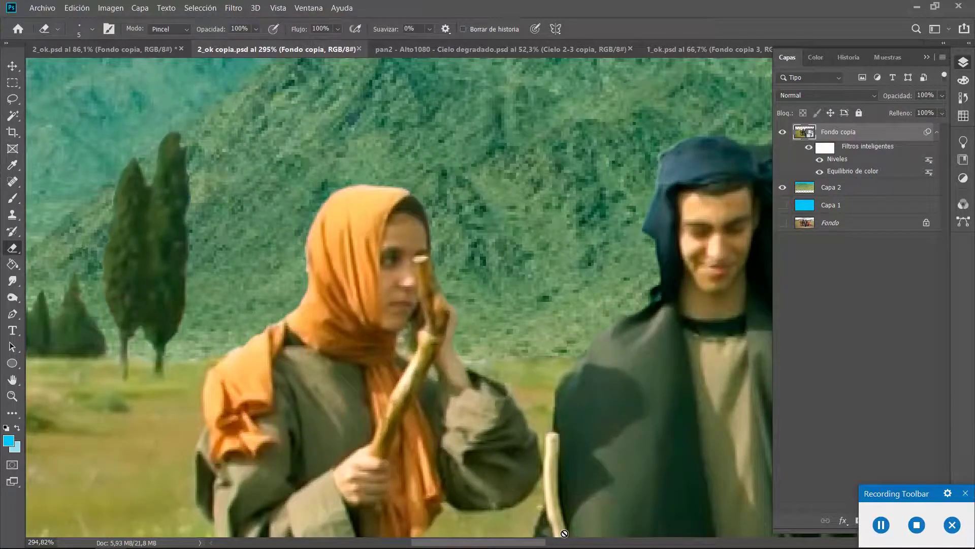
scroll(445, 157, "right", 10)
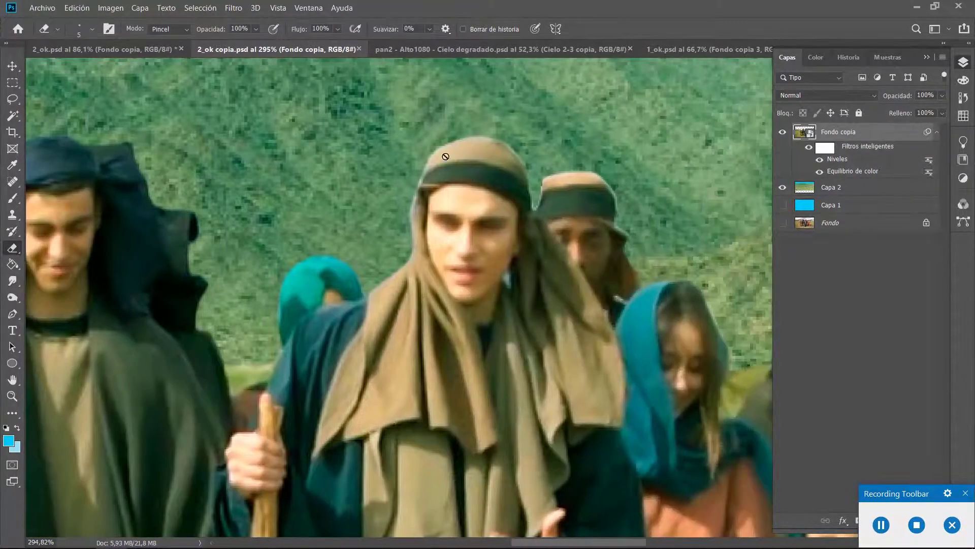
scroll(446, 156, "up", 4)
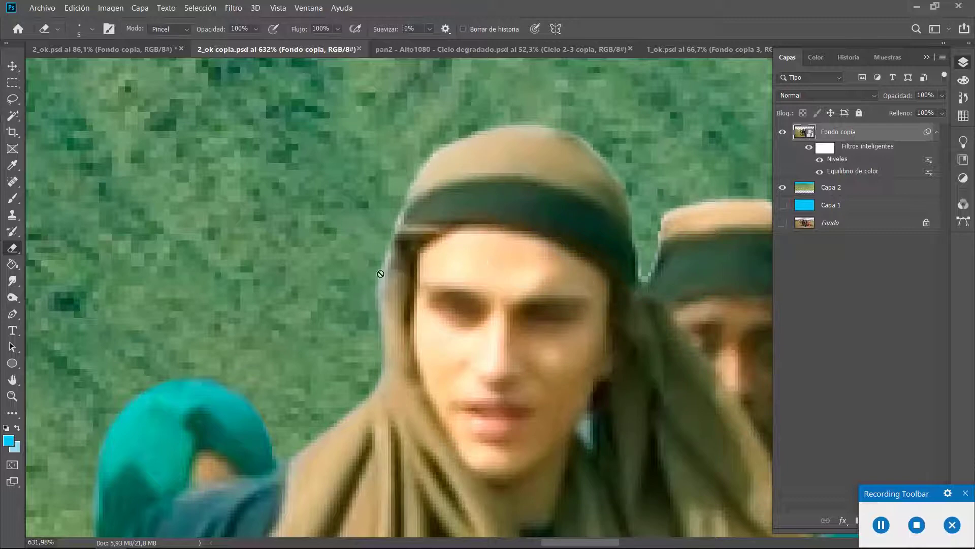
scroll(380, 273, "down", 4)
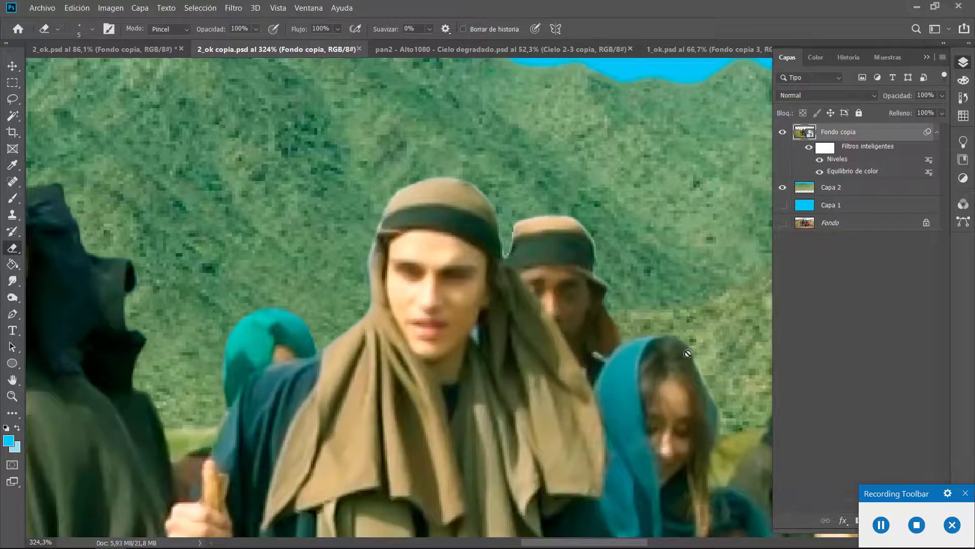
left_click_drag(614, 542, 711, 546)
scroll(700, 488, "down", 5)
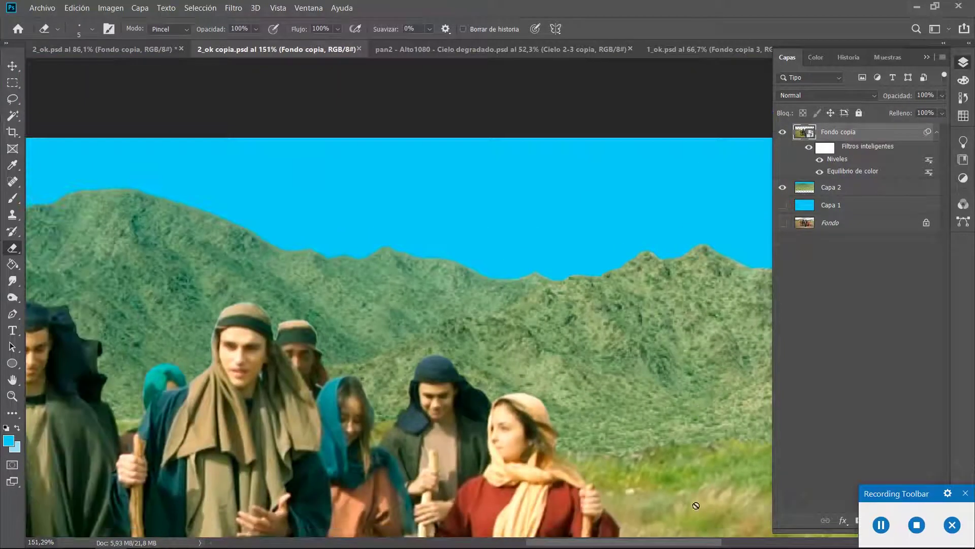
left_click_drag(599, 544, 548, 546)
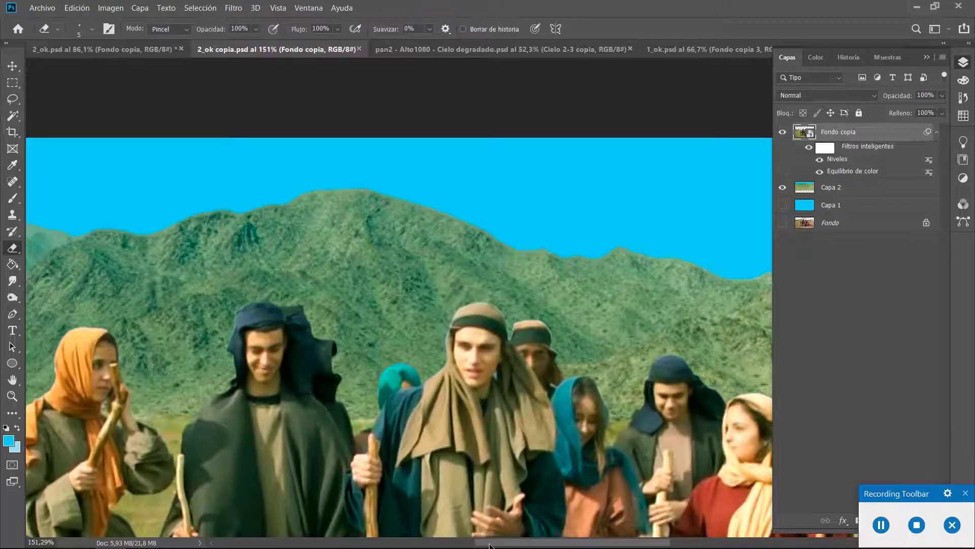
left_click_drag(490, 545, 452, 545)
scroll(370, 315, "up", 5)
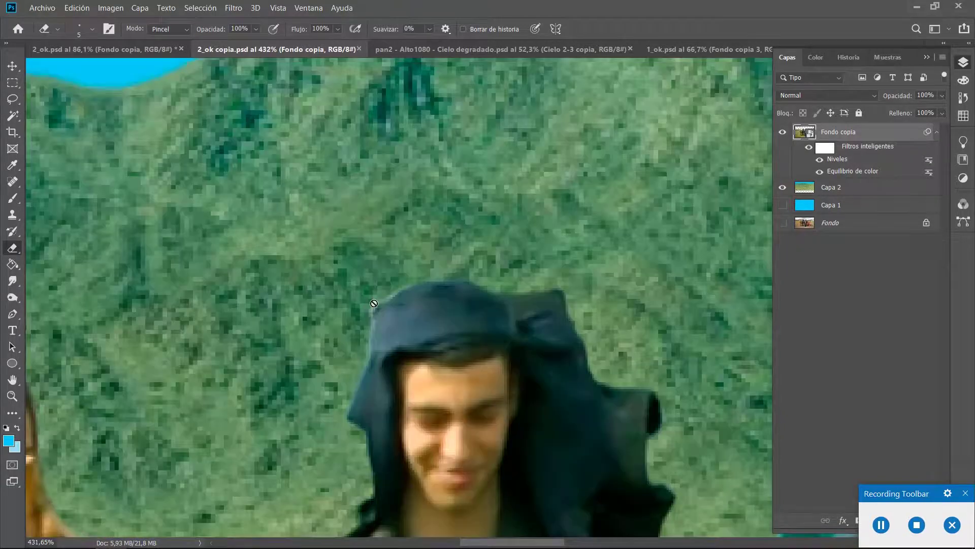
scroll(374, 303, "down", 3)
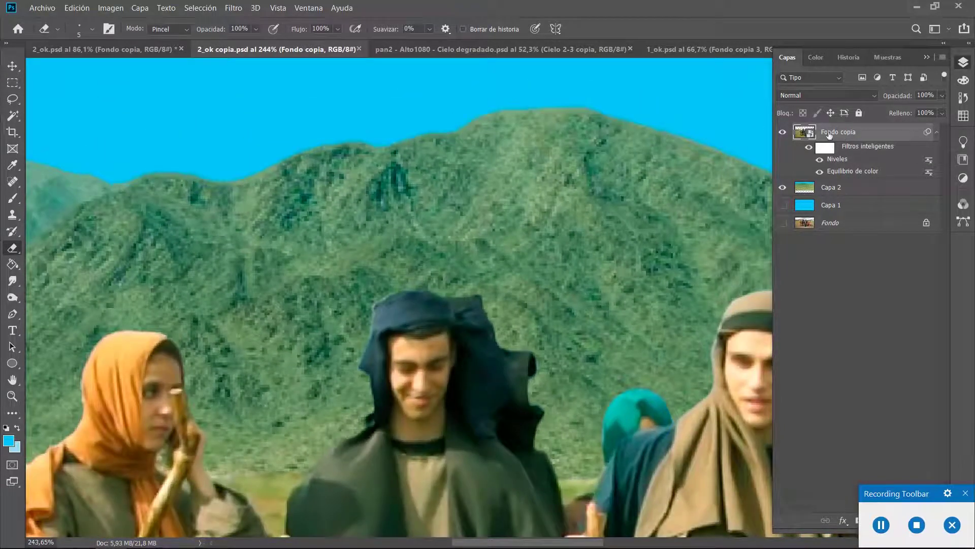
Duplicate the Fondo copia smart object layer within 2_ok copia.psd, keeping the suggested layer name
key("ctrl")
key("ctrl")
key("ctrl")
left_click(394, 314)
right_click(834, 133)
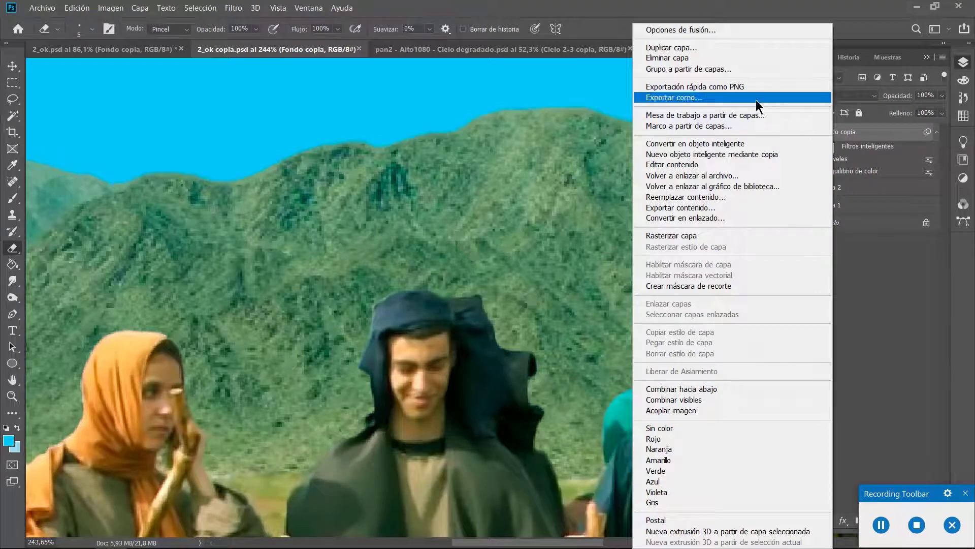
left_click(698, 48)
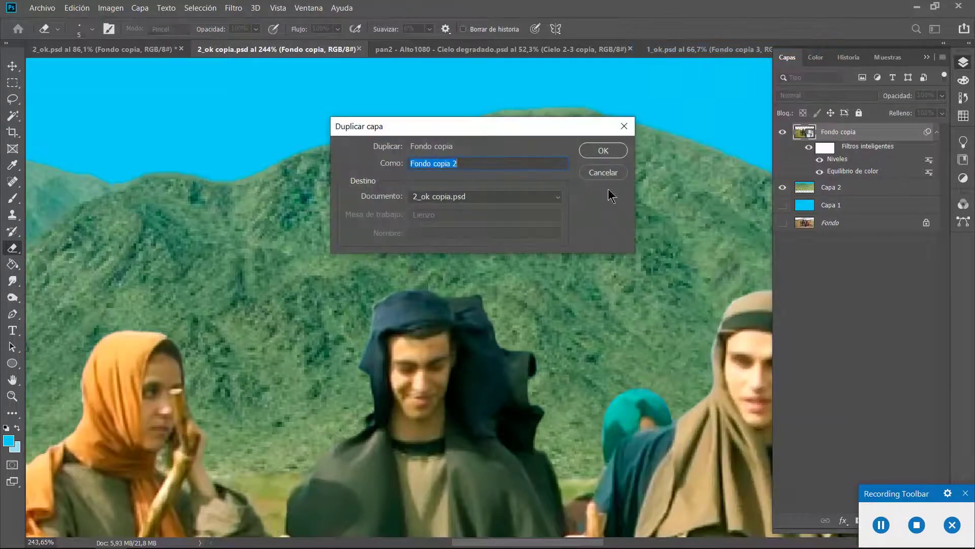
left_click(604, 152)
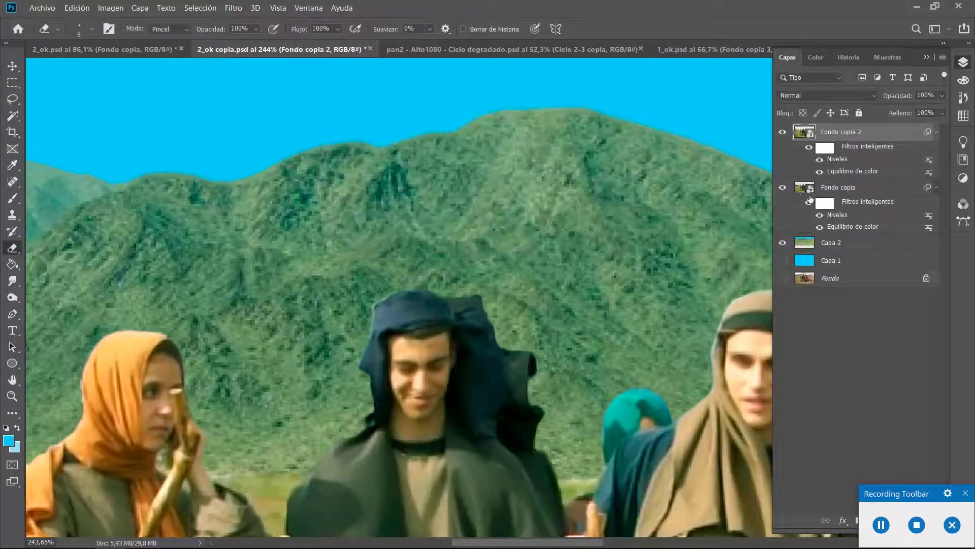
Hide the original Fondo copia smart object and rasterize its duplicate, Fondo copia 2
left_click(782, 188)
key("ctrl")
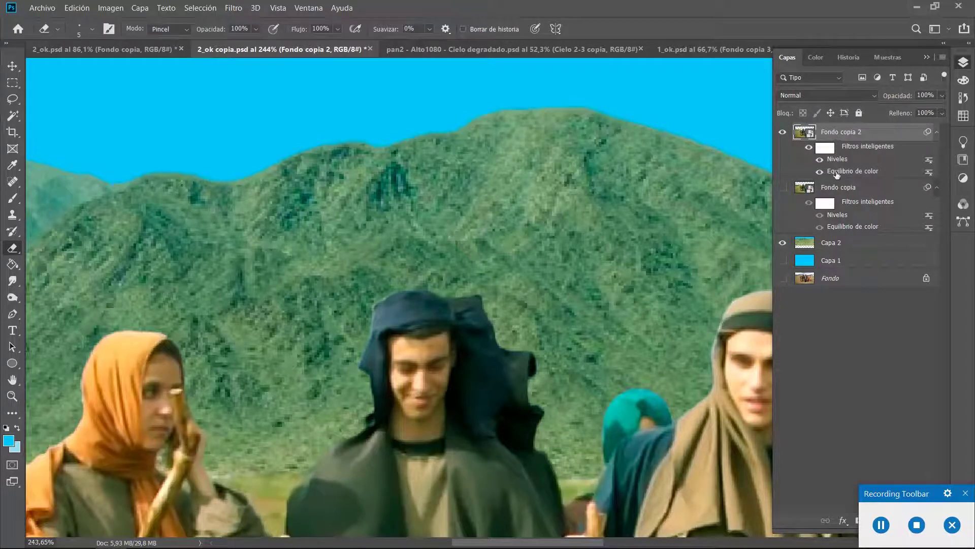
right_click(835, 133)
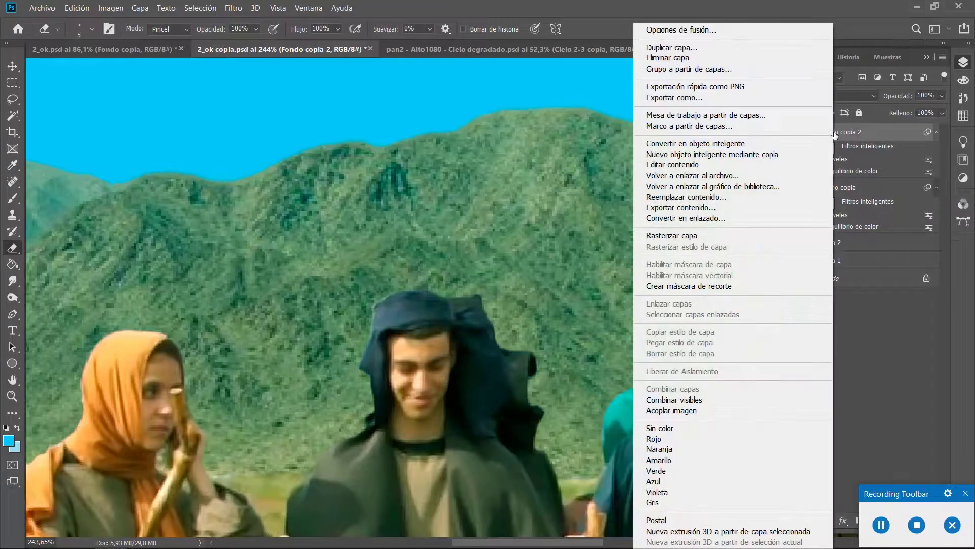
left_click(698, 235)
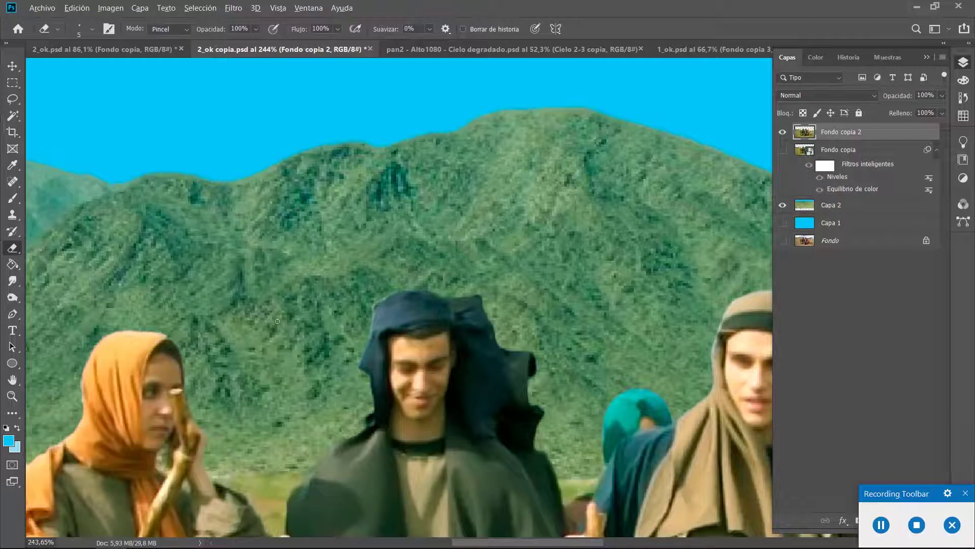
Erase the light fringe along the outer edge of the smiling man's navy headscarf on Fondo copia 2
scroll(325, 333, "up", 8)
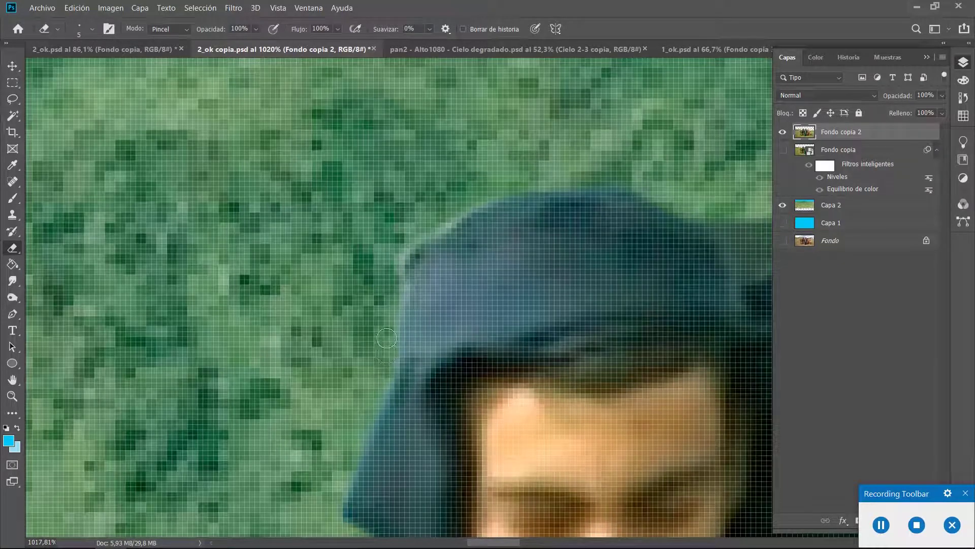
mouse_move(394, 301)
left_mouse_down()
mouse_move(406, 244)
mouse_move(509, 186)
left_mouse_up()
scroll(401, 335, "down", 5)
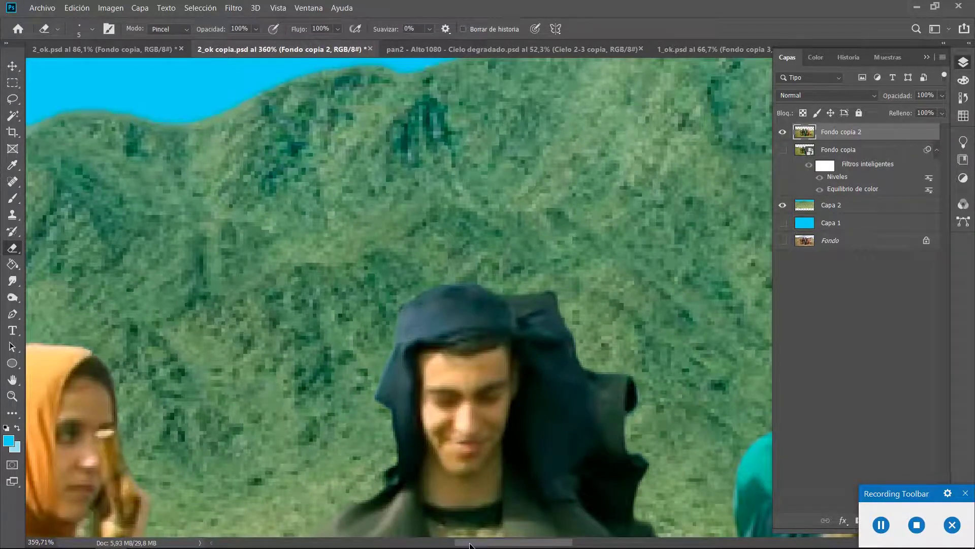
Compare the tan-headscarf man's edges with the original Fondo copia smart object shown and hidden
left_click_drag(470, 545, 553, 542)
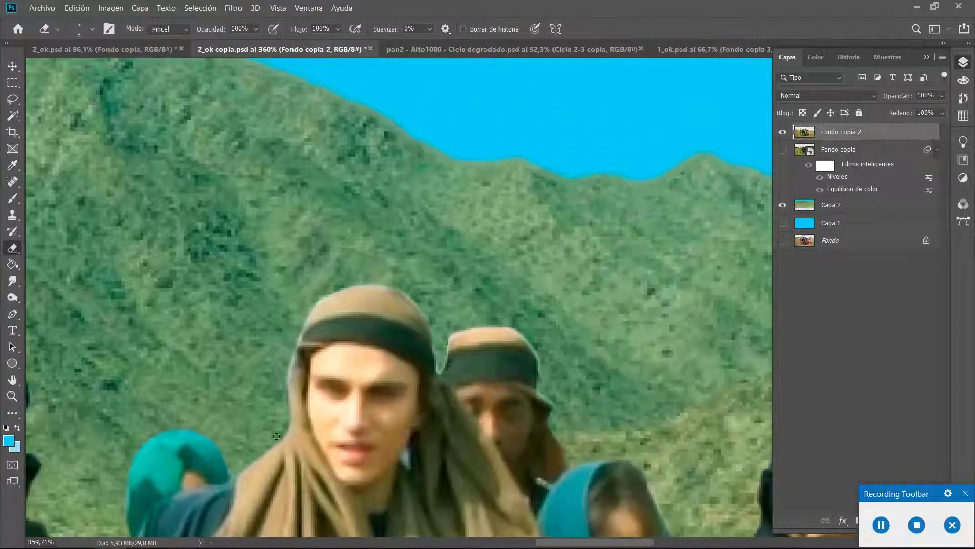
scroll(280, 414, "up", 3)
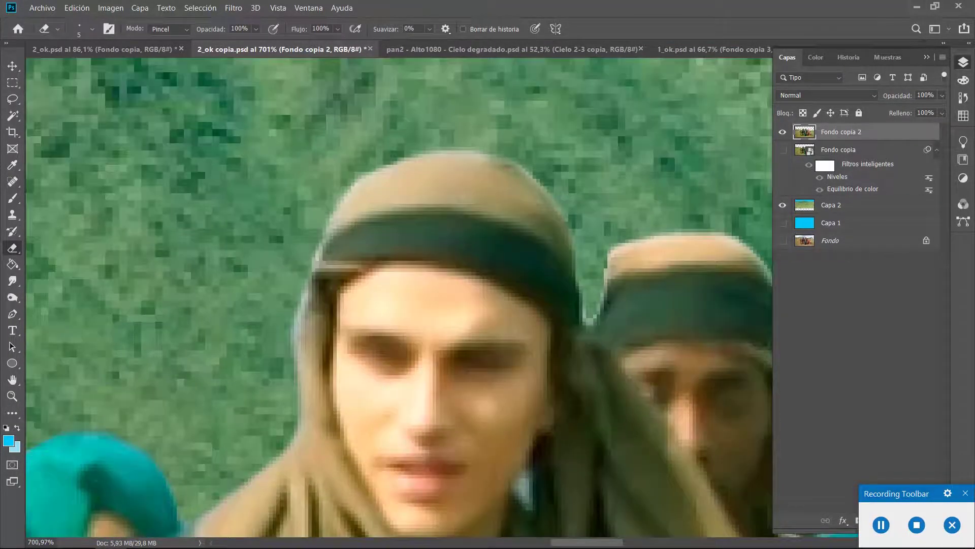
scroll(475, 322, "up", 2)
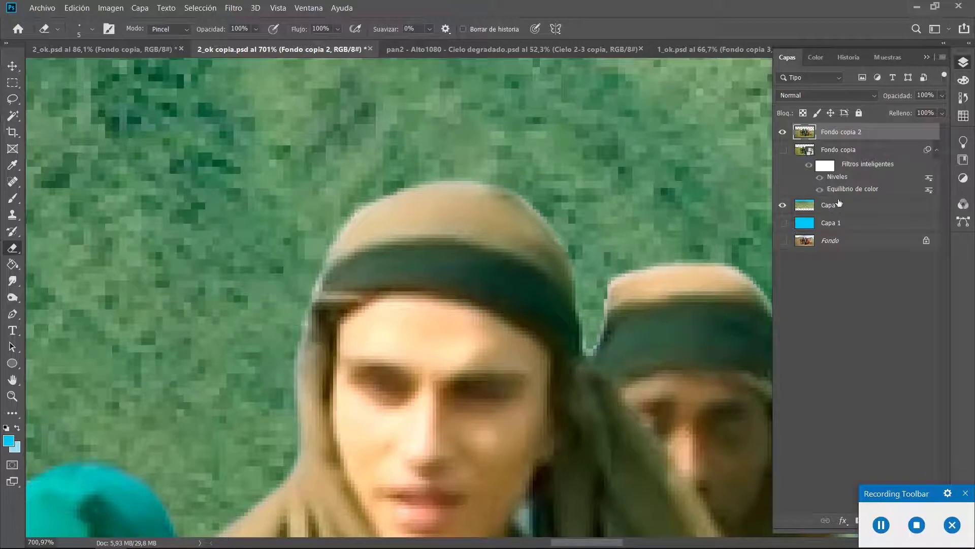
left_click(781, 151)
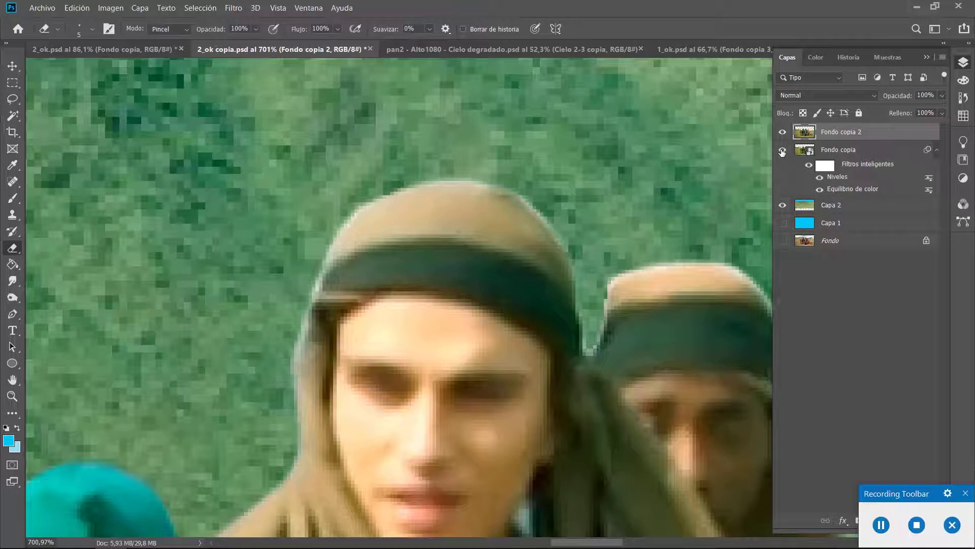
left_click(782, 151)
left_click(781, 151)
left_click(782, 152)
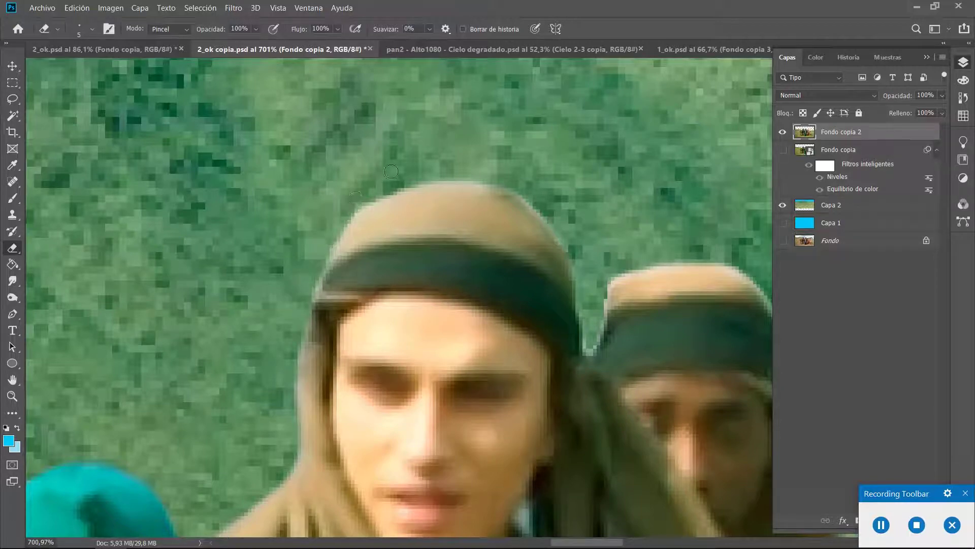
Erase the light fringe around the crown and side of the central man's tan headscarf on Fondo copia 2
scroll(457, 163, "up", 5)
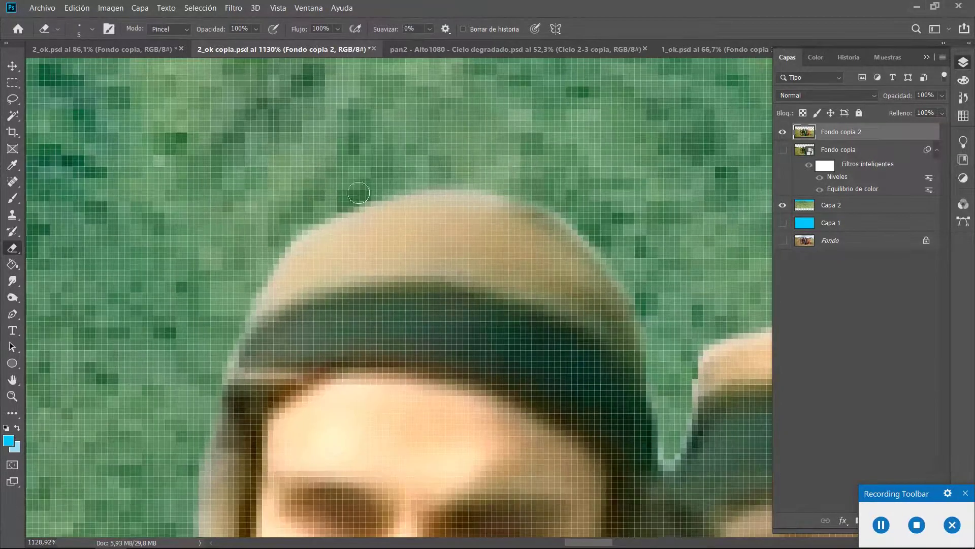
mouse_move(396, 183)
left_mouse_down()
mouse_move(478, 183)
mouse_move(538, 199)
mouse_move(581, 224)
mouse_move(630, 297)
left_mouse_up()
scroll(554, 308, "down", 5)
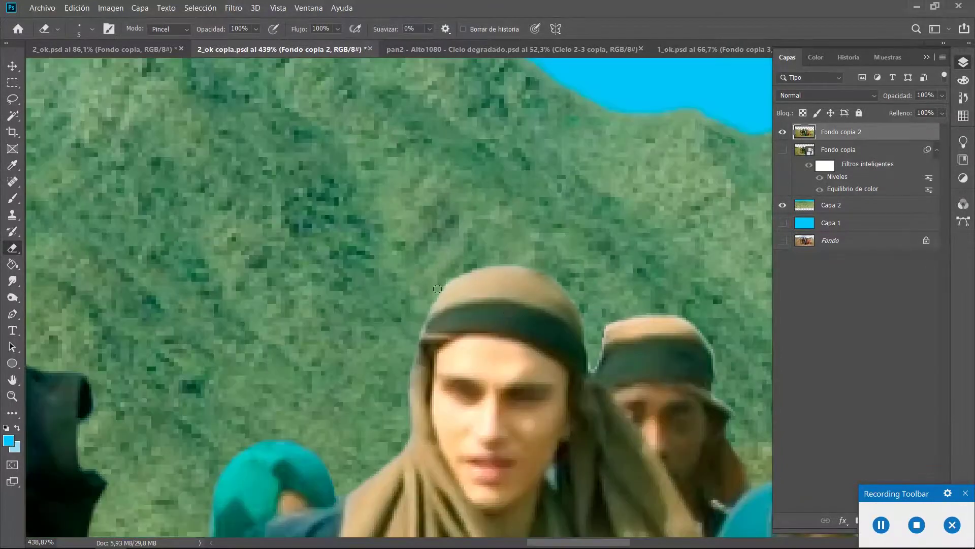
scroll(438, 289, "up", 3)
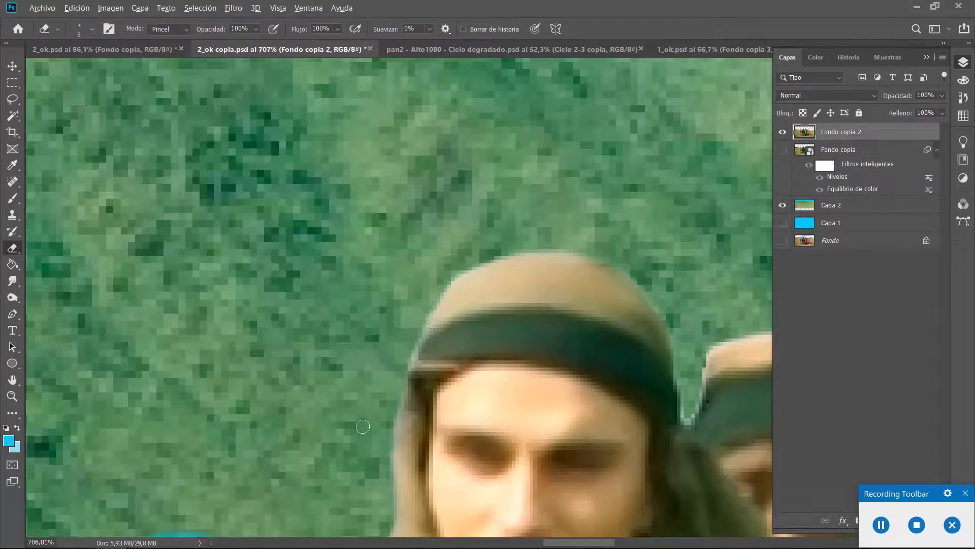
scroll(362, 427, "up", 2)
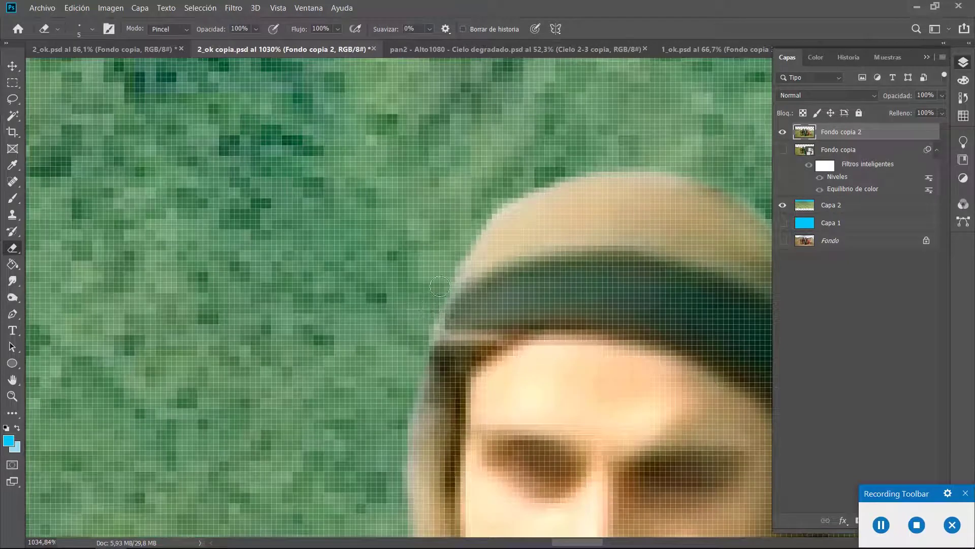
mouse_move(440, 286)
left_mouse_down()
mouse_move(481, 212)
mouse_move(530, 180)
mouse_move(599, 162)
mouse_move(687, 163)
left_mouse_up()
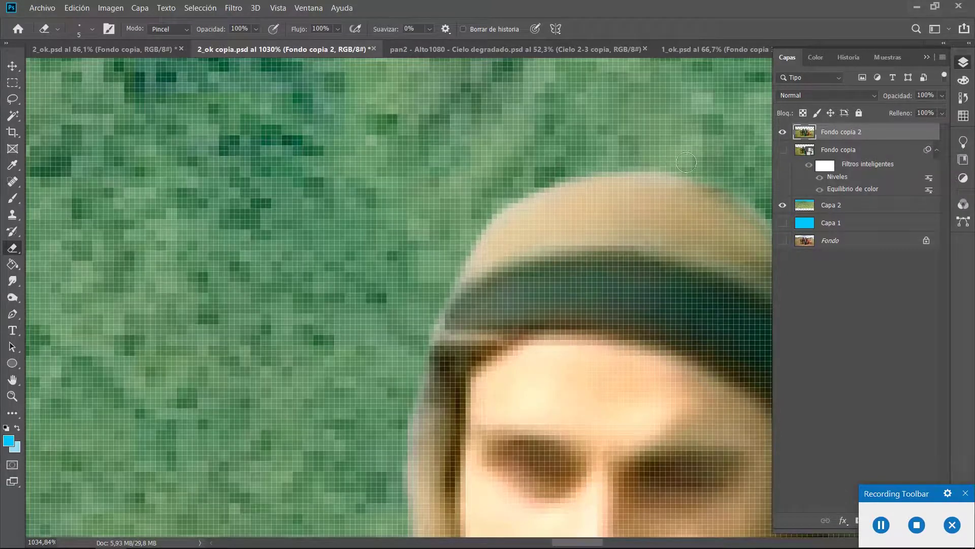
scroll(627, 169, "down", 5)
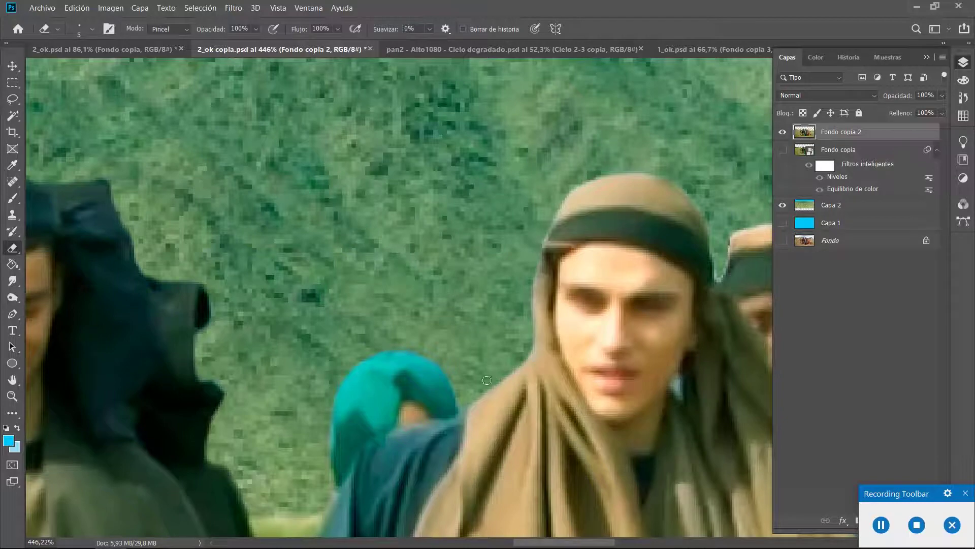
scroll(482, 401, "up", 5)
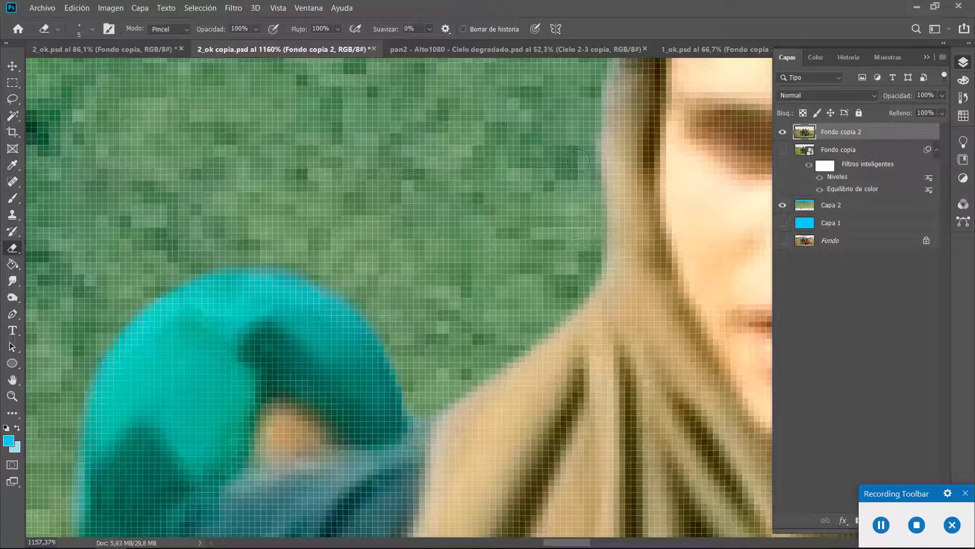
scroll(538, 218, "down", 5)
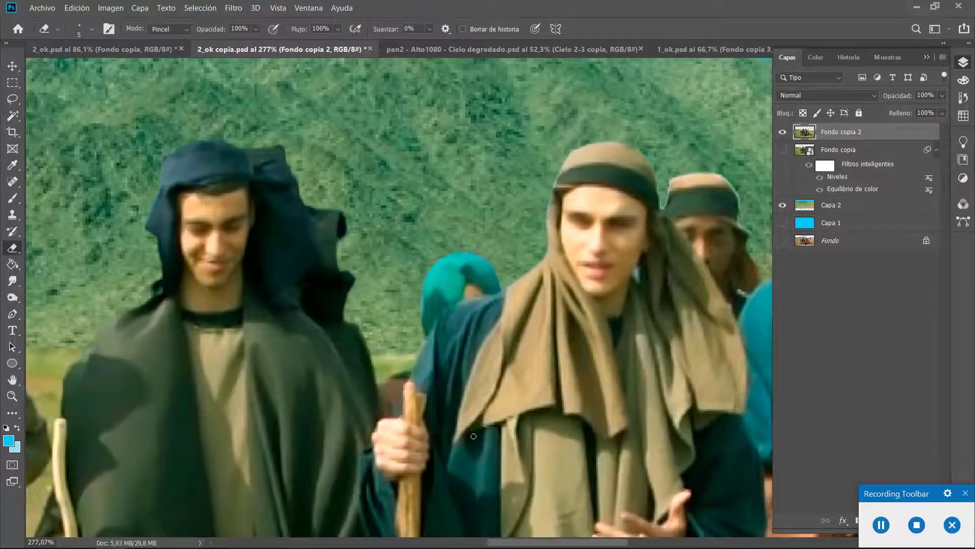
left_click_drag(506, 542, 548, 545)
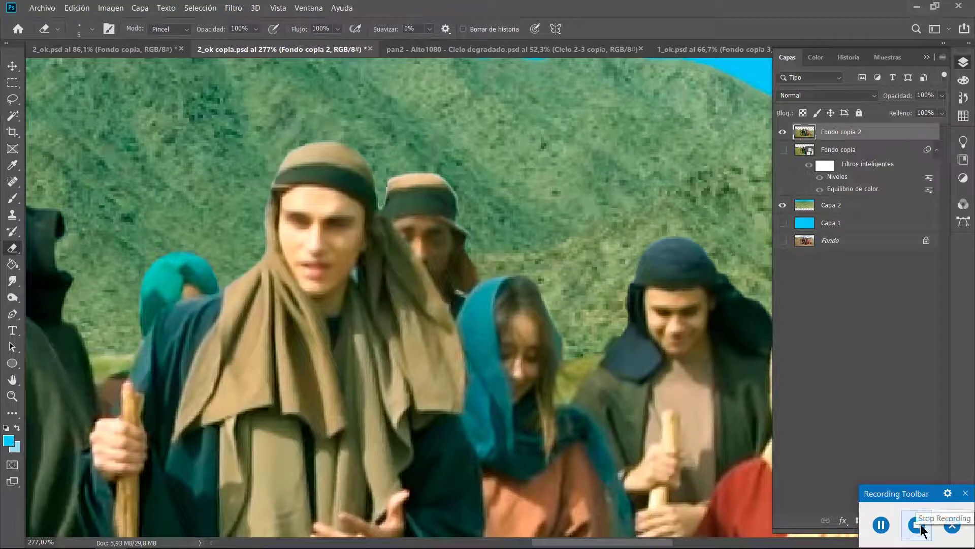
left_click(918, 526)
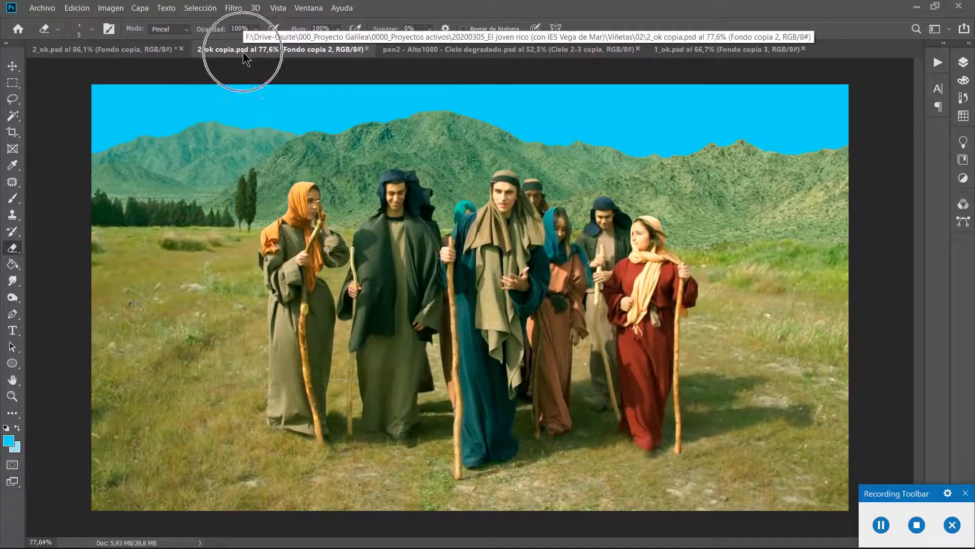
left_click(963, 63)
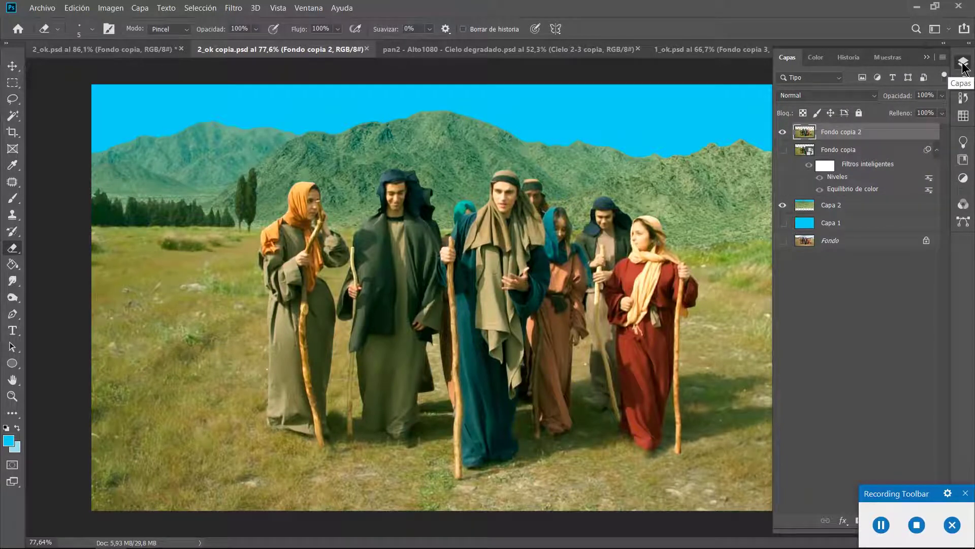
left_click(963, 64)
Start saving a copy of the finished composite under a new name, with JPEG as the file type
left_click(42, 8)
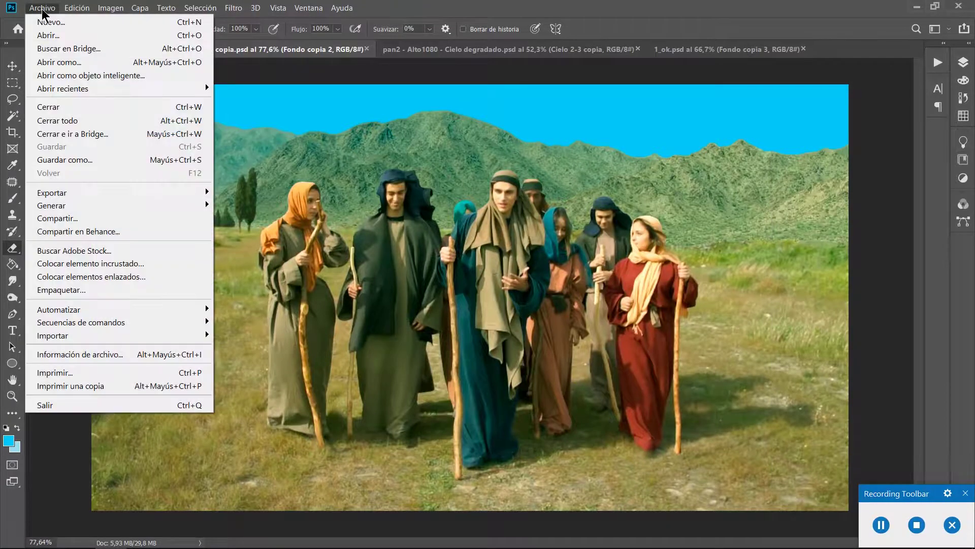
left_click(48, 160)
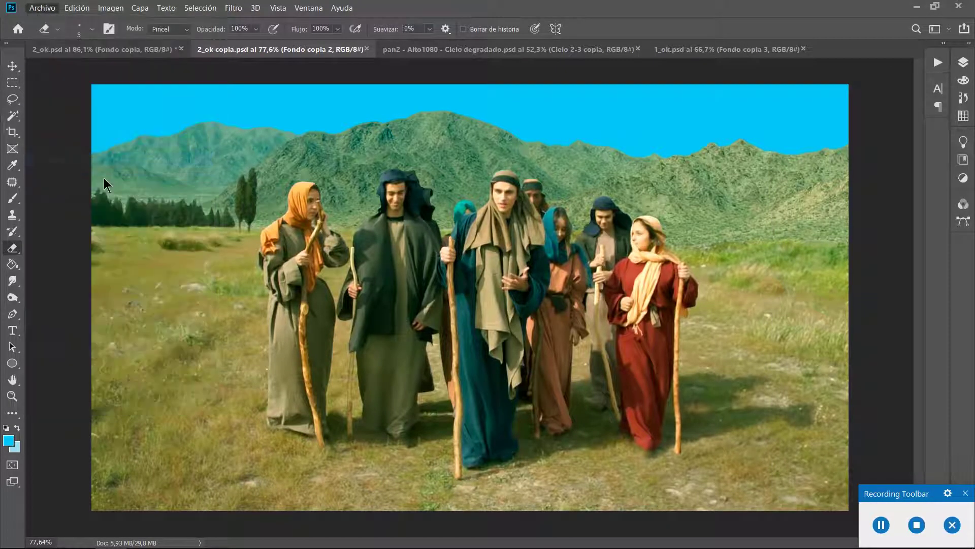
left_click(213, 254)
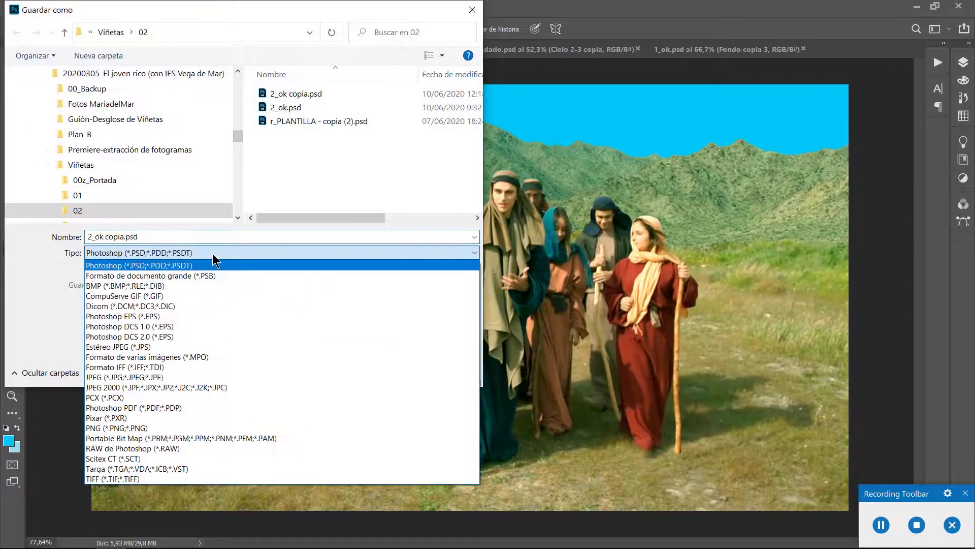
left_click(126, 378)
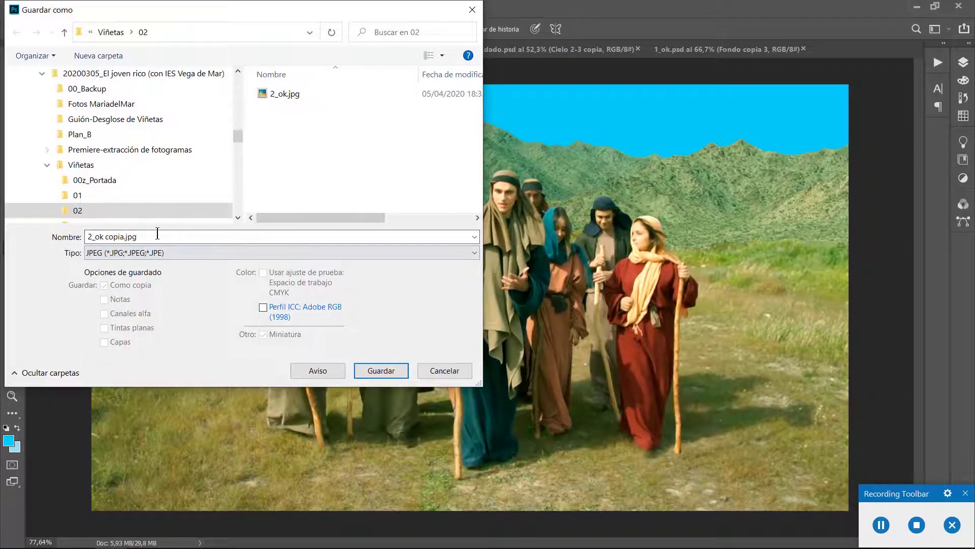
Check the naming of the exported JPEGs in the Viñetas folder 01, and return to folder 02
left_click(124, 236)
left_click(124, 239)
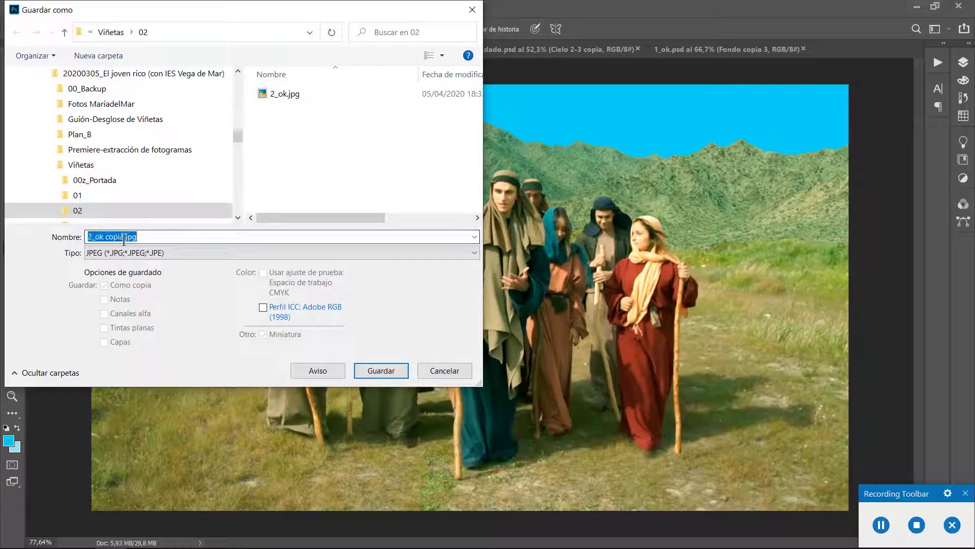
left_click(157, 240)
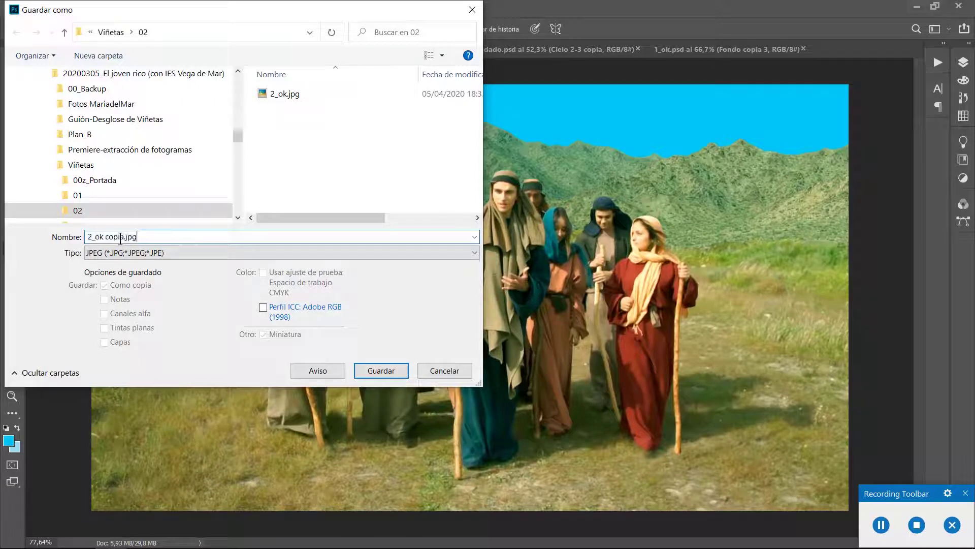
left_click_drag(124, 237, 47, 235)
left_click(70, 197)
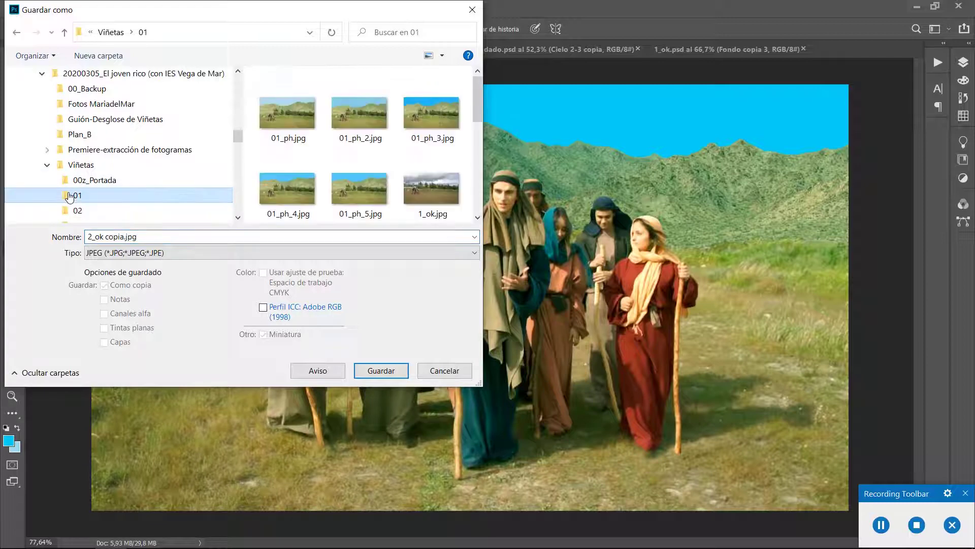
left_click(76, 211)
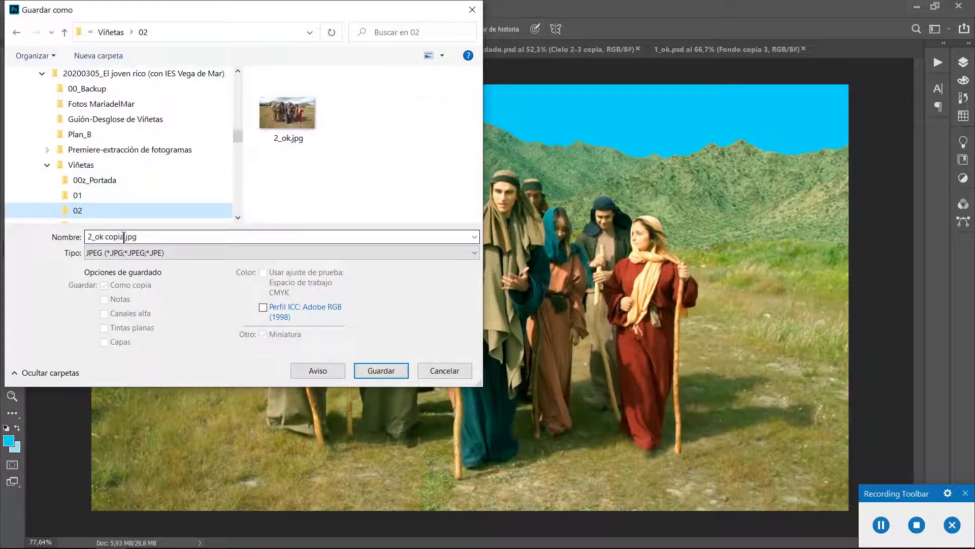
Name the JPEG copy 02_ph.jpg in folder 02
left_click(119, 237)
left_click(87, 238)
left_click_drag(88, 239, 124, 237)
type("02")
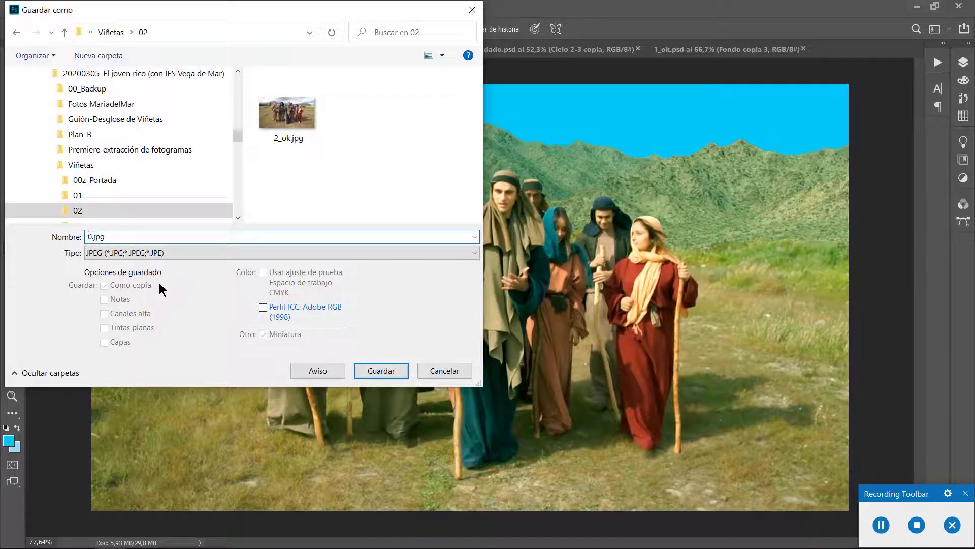
type("_ph")
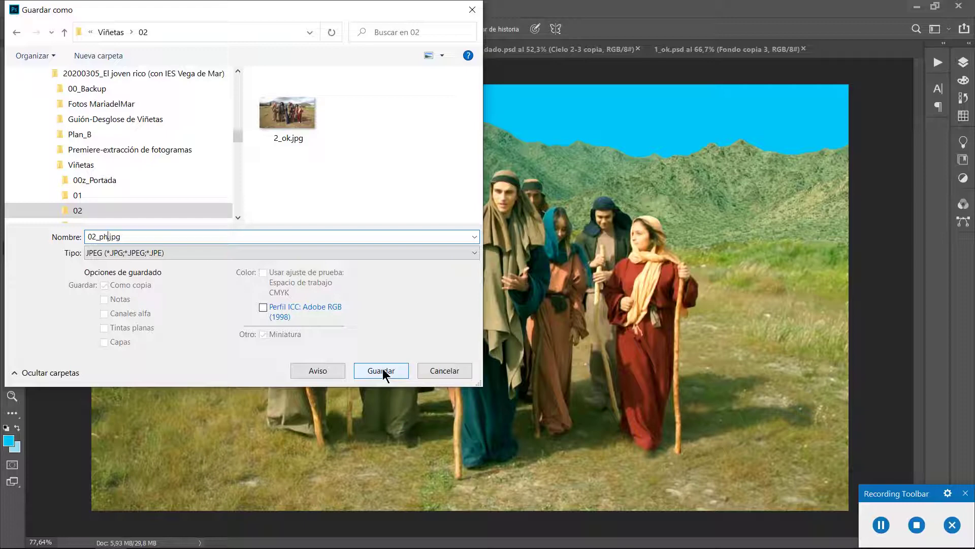
left_click(661, 240)
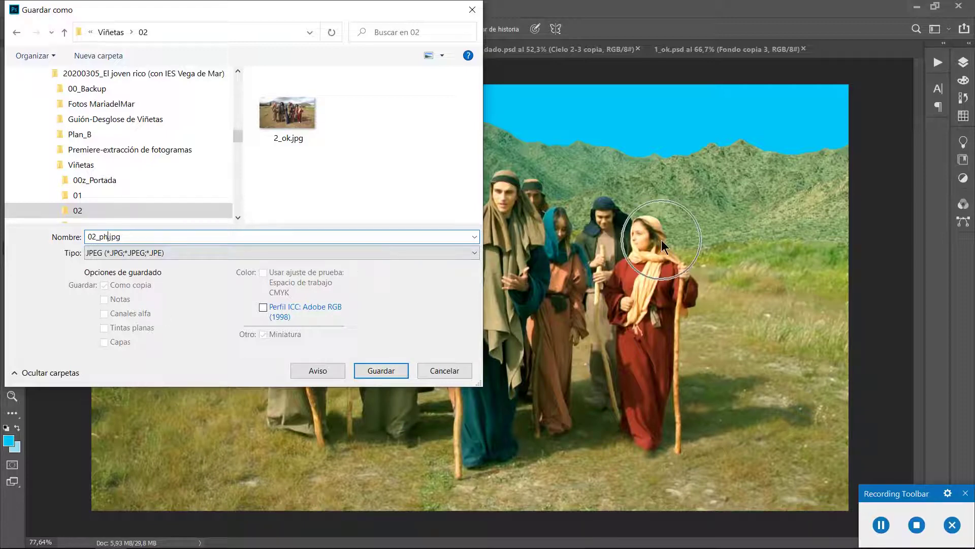
Save the JPEG copy 02_ph.jpg at Maximum quality 12 with the standard baseline format
left_click(109, 239)
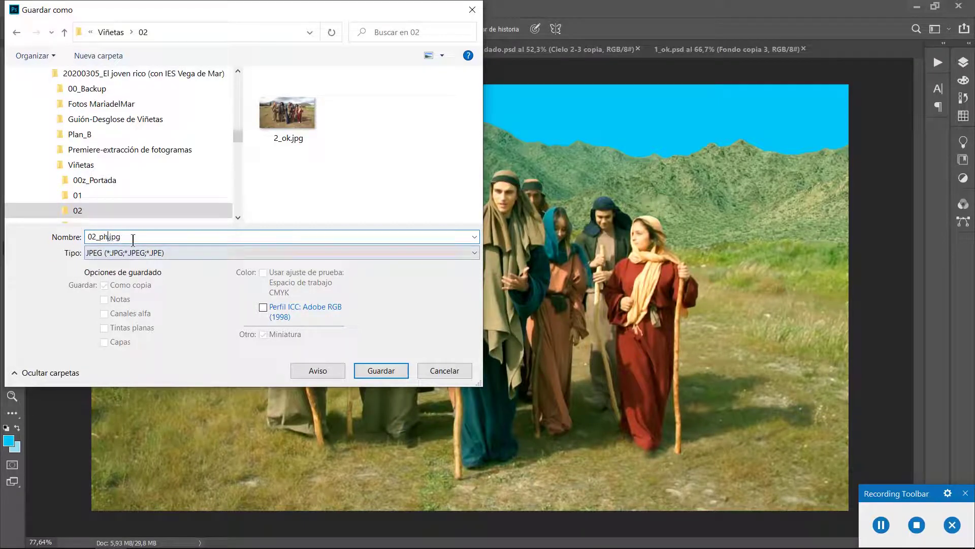
left_click(379, 370)
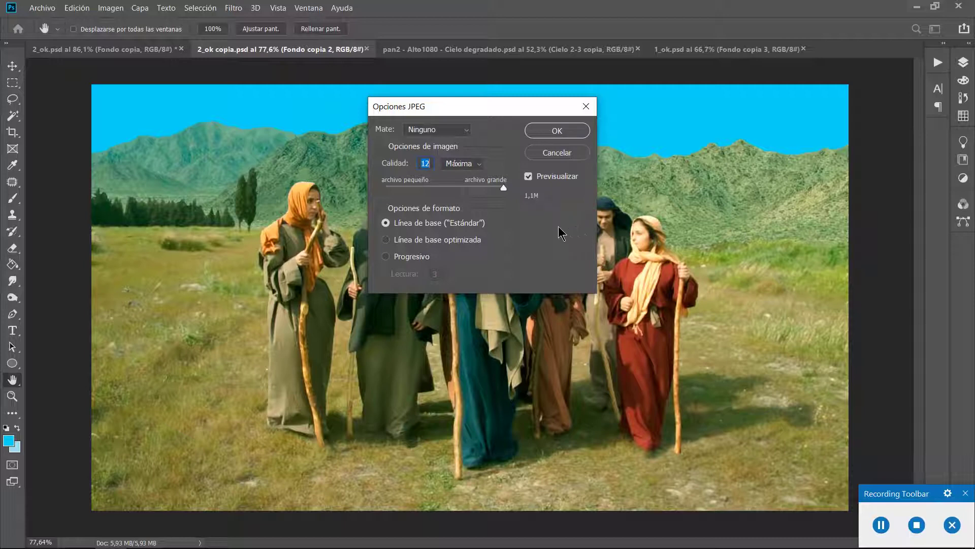
left_click(548, 132)
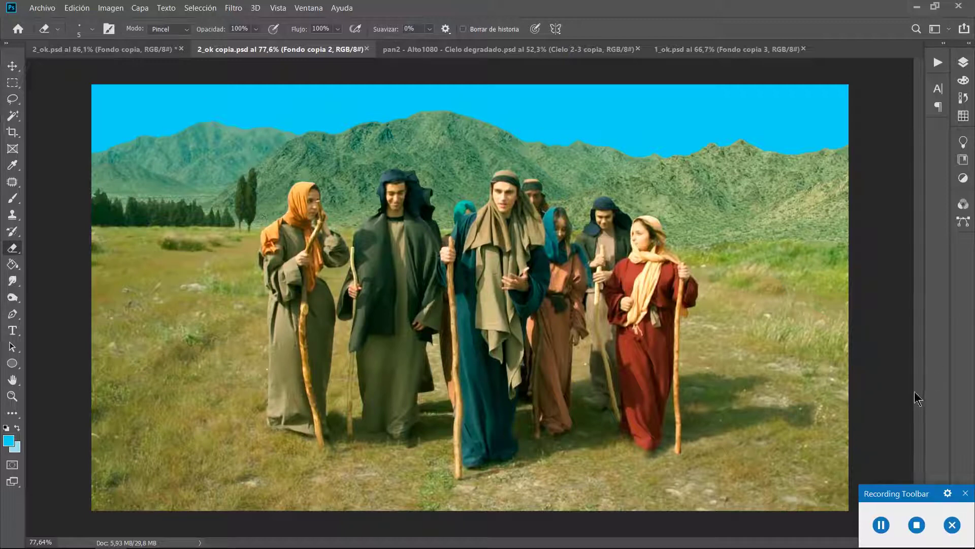
View the exported 02_ph.jpg from folder 02 in the image viewer and close the preview
left_click(917, 524)
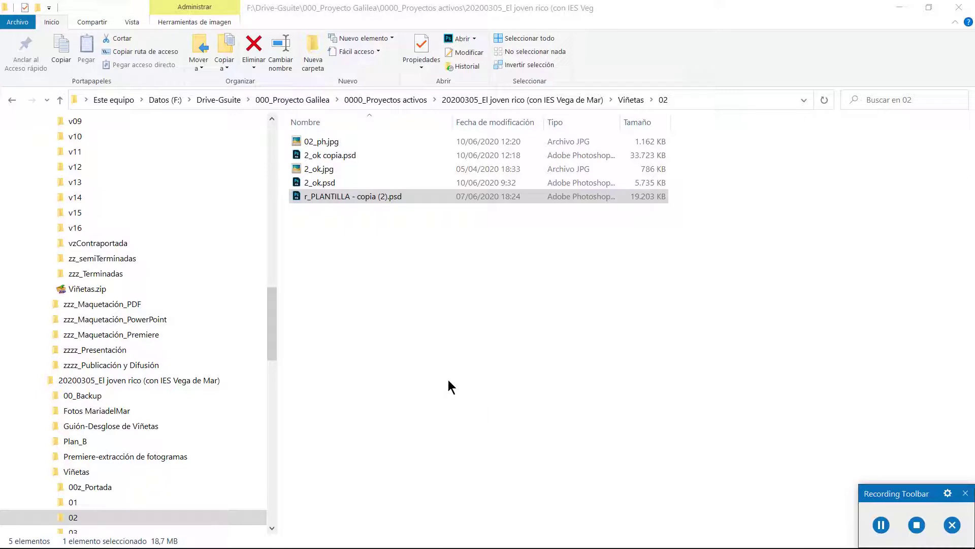
double_click(298, 142)
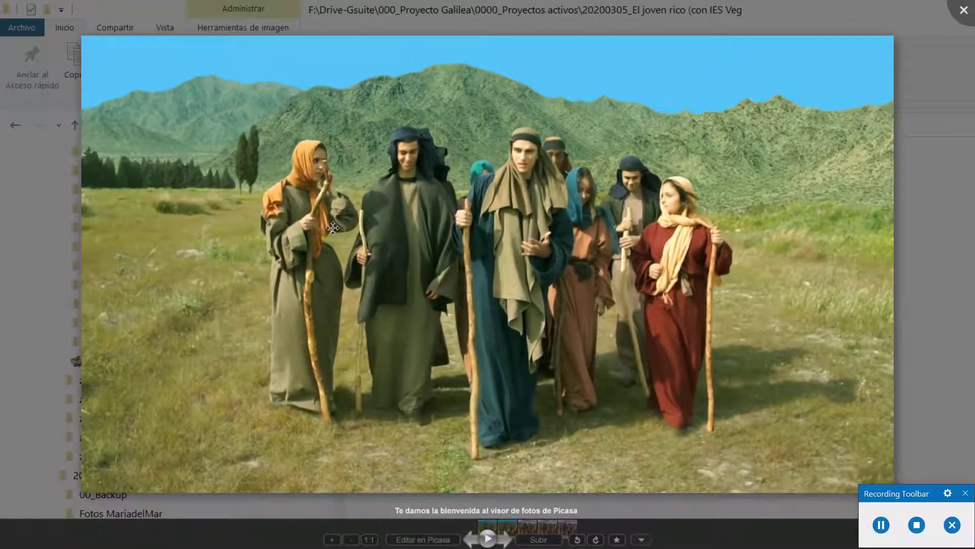
key("Escape")
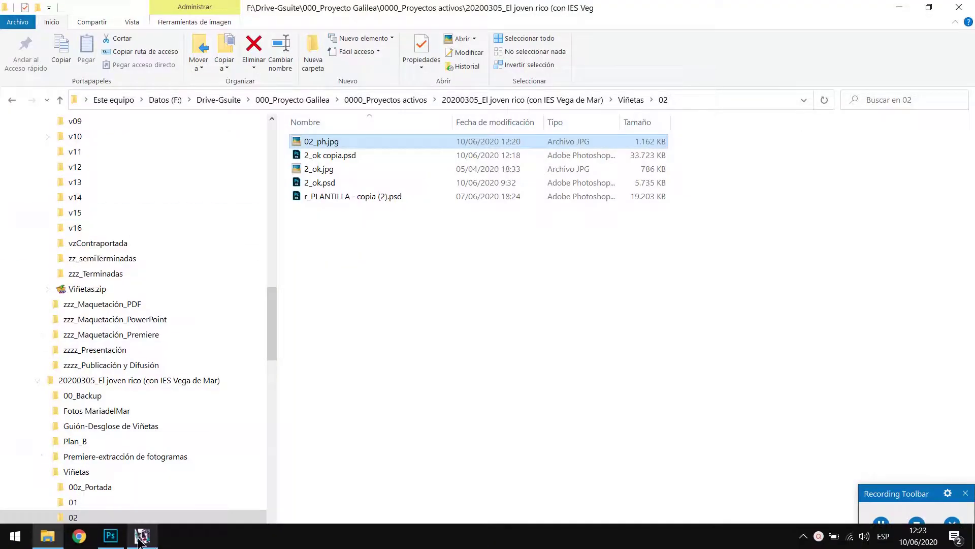
Switch to Painnt and choose the Lapiz effect from the Bosquejo category
left_click(141, 536)
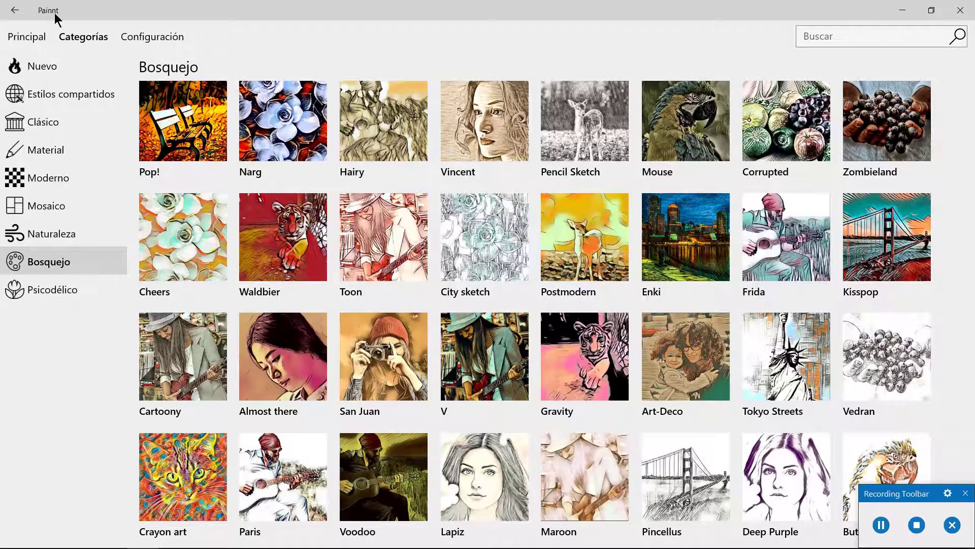
key("ctrl")
key("ctrl")
key("ctrl")
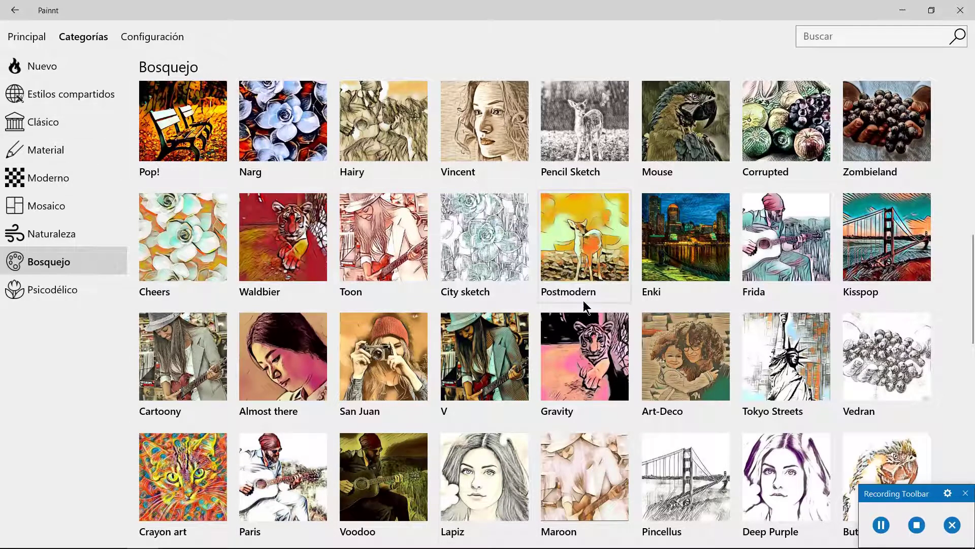
left_click(46, 271)
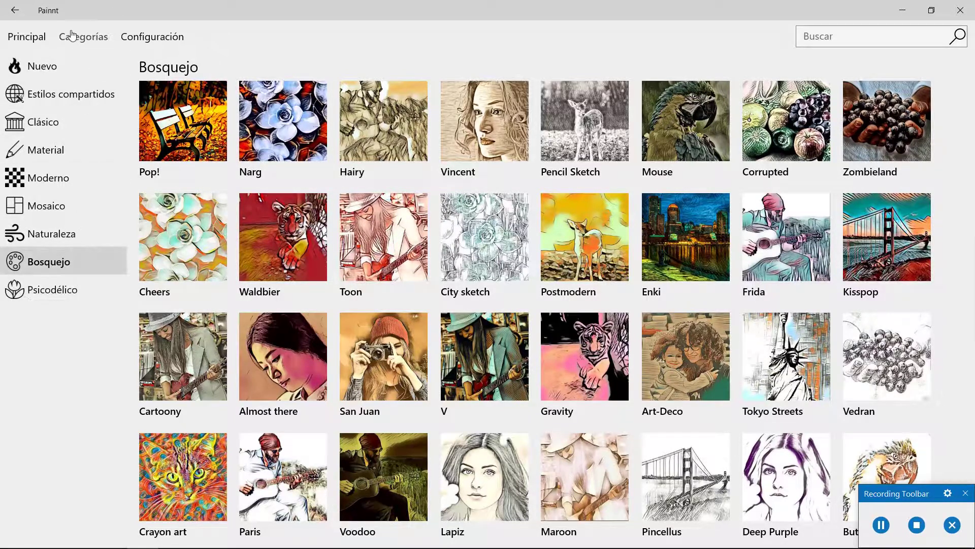
left_click(74, 36)
left_click(47, 264)
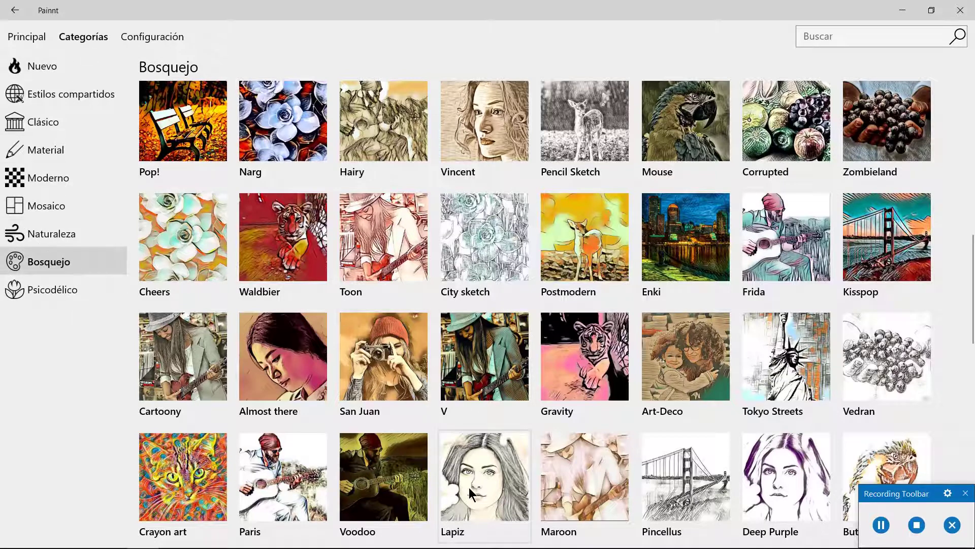
left_click(484, 498)
left_click(479, 483)
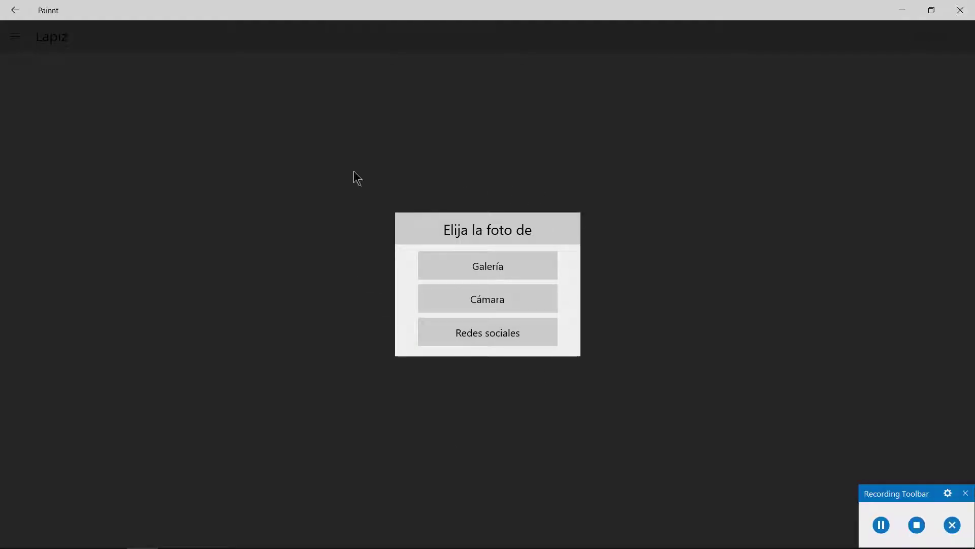
Load 02_ph.jpg from the Viñetas folder 02 as the gallery photo for the Lapiz effect
left_click(476, 268)
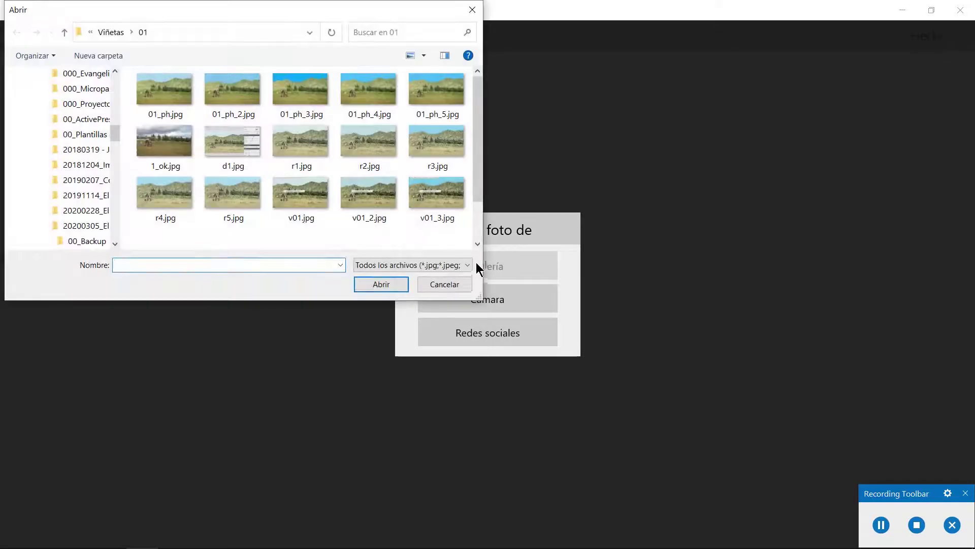
left_click(105, 32)
left_click(139, 121)
double_click(139, 122)
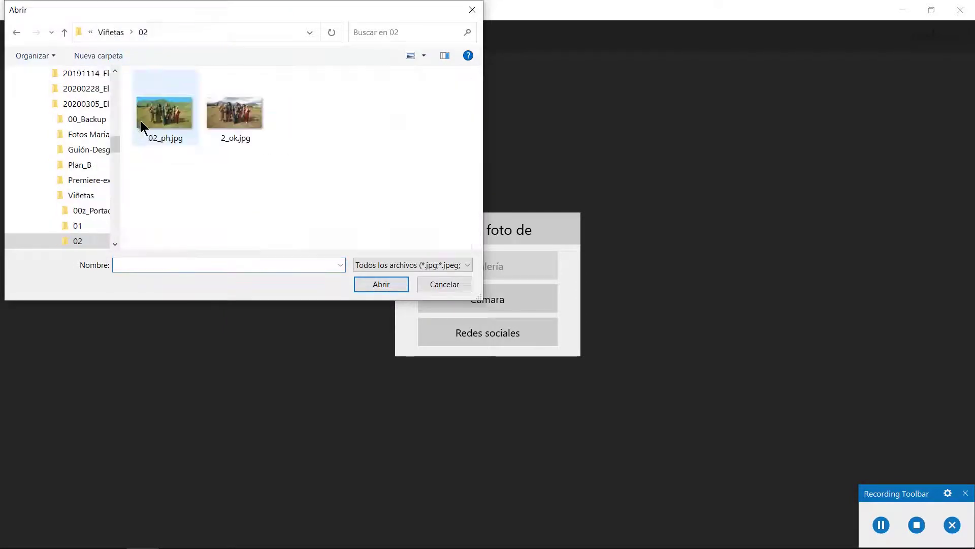
left_click(176, 113)
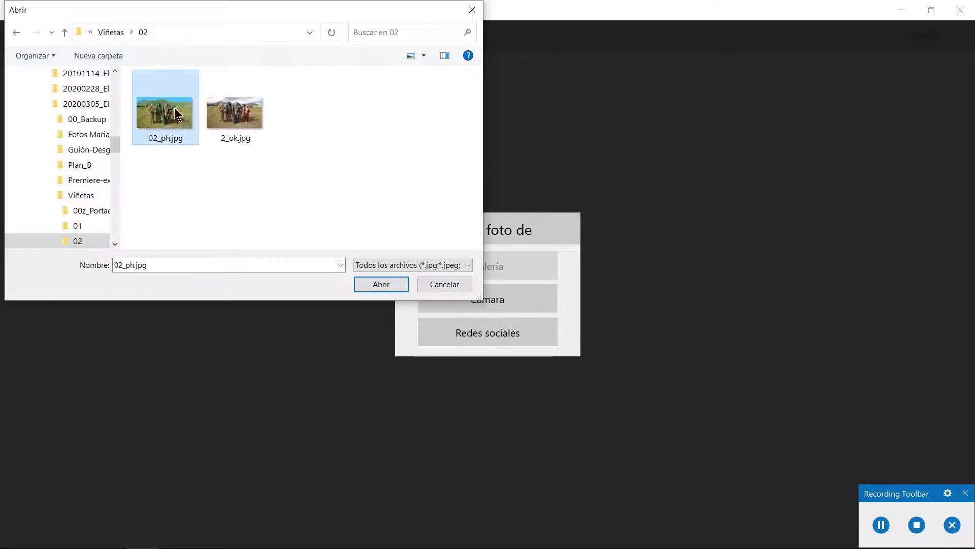
left_click(381, 284)
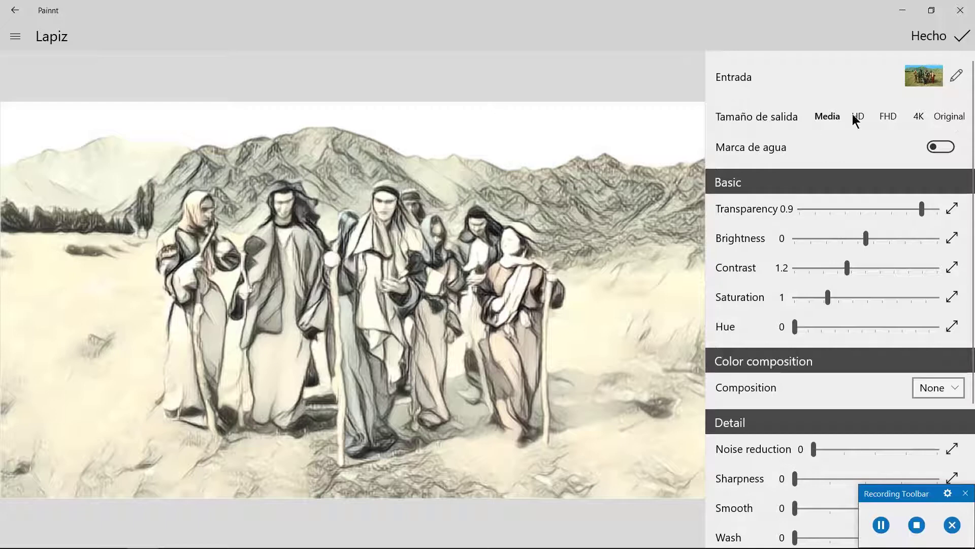
Set the output size to Original, transparency to 0.6 and brightness to -20, and re-render with the processing cache cleared
left_click(949, 117)
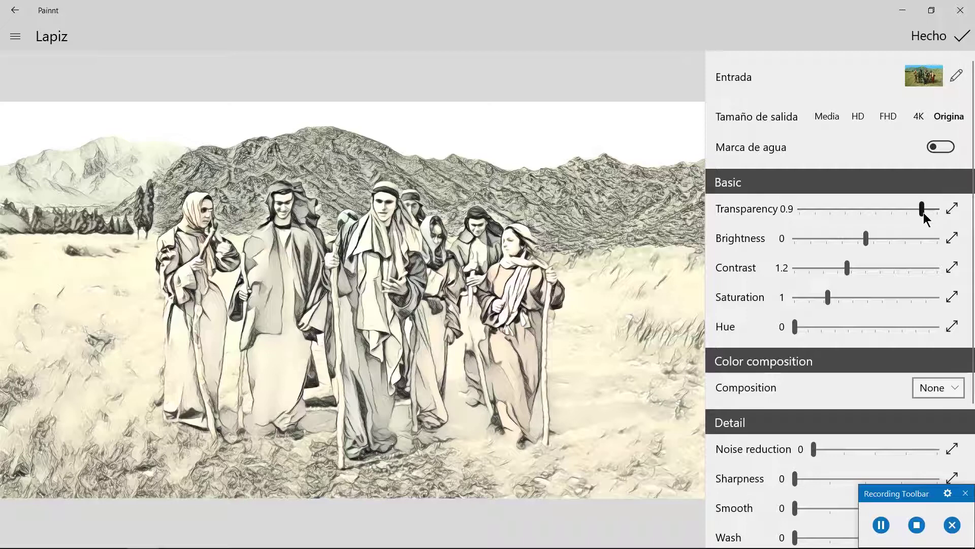
left_click_drag(924, 213, 880, 216)
left_click_drag(868, 242, 859, 239)
left_click(16, 37)
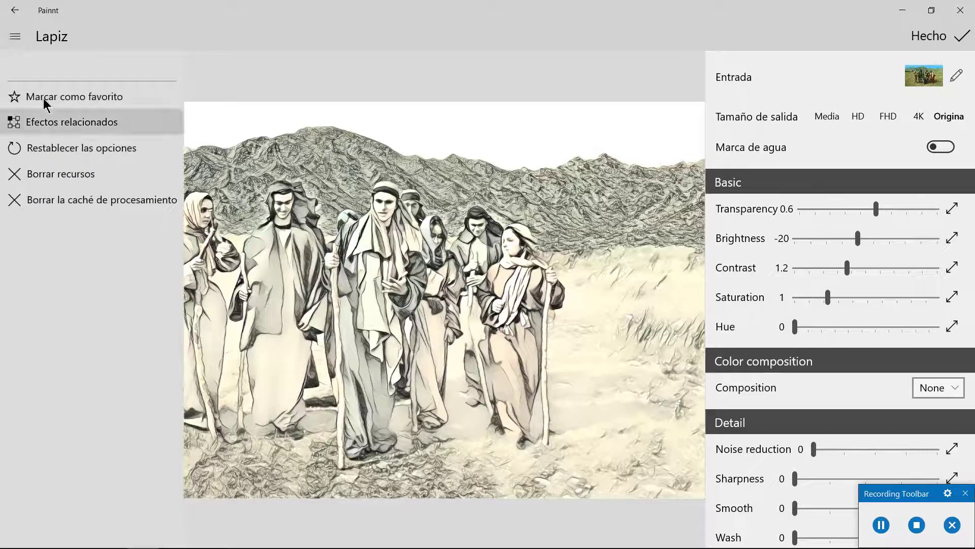
left_click(74, 200)
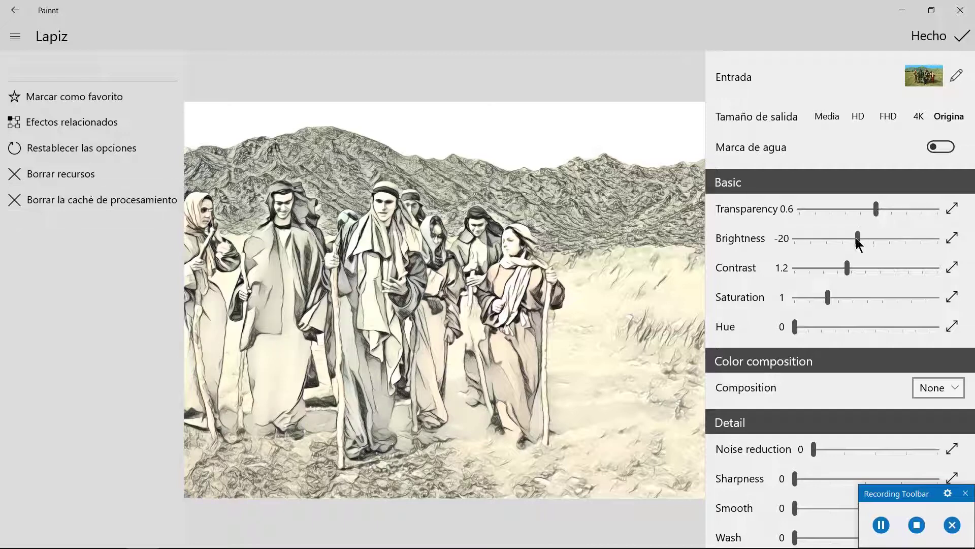
left_click(876, 205)
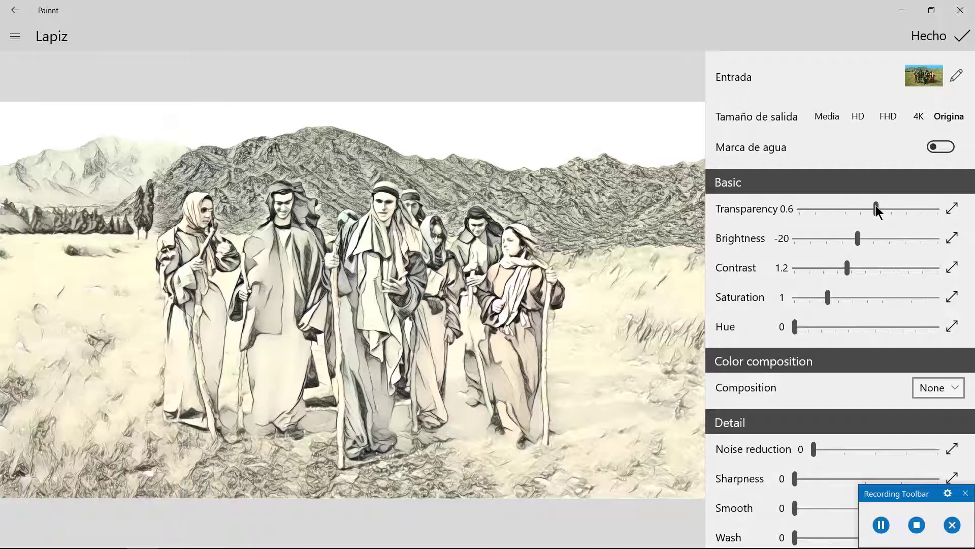
left_click(876, 205)
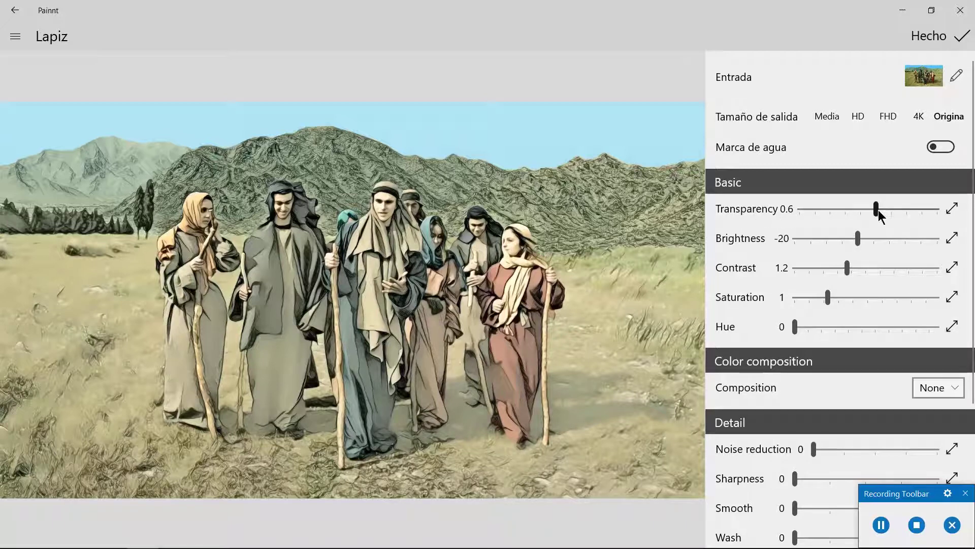
Raise the Lapiz transparency to 0.7, clear the processing cache and re-render the image
left_click_drag(879, 211, 888, 212)
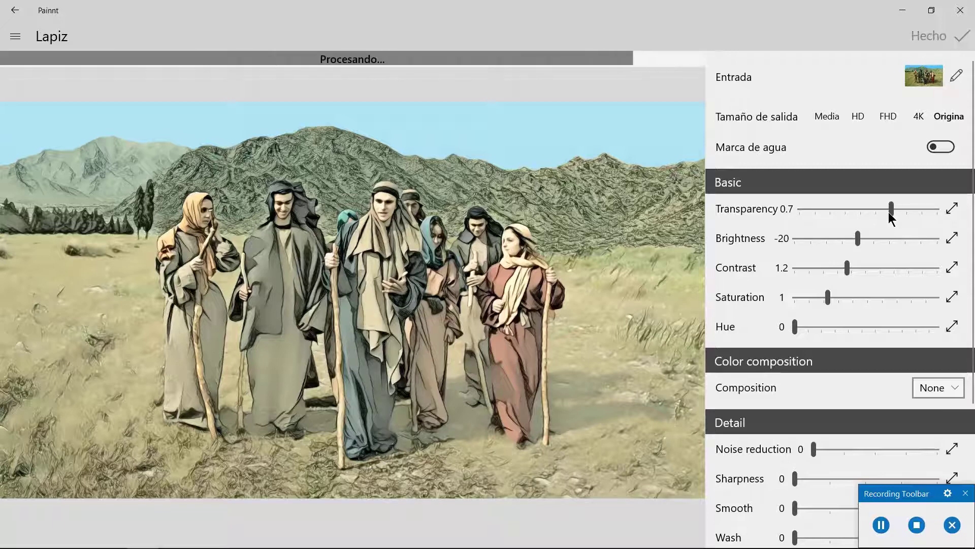
left_click(17, 36)
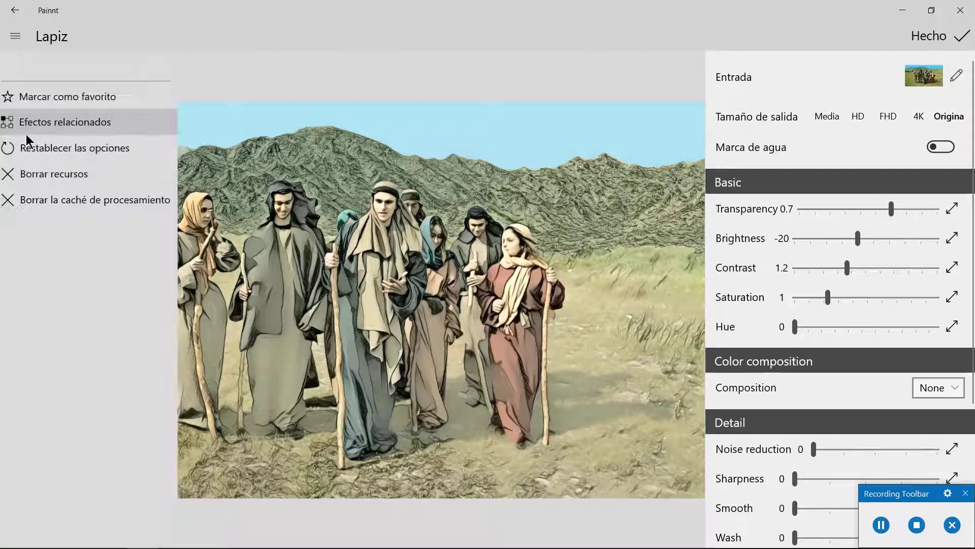
left_click(38, 197)
left_click(891, 206)
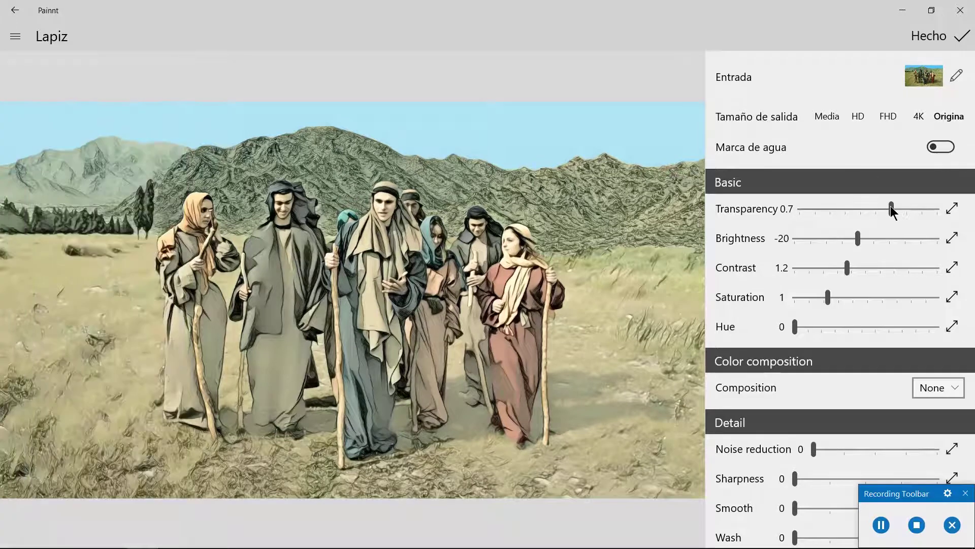
left_click(891, 206)
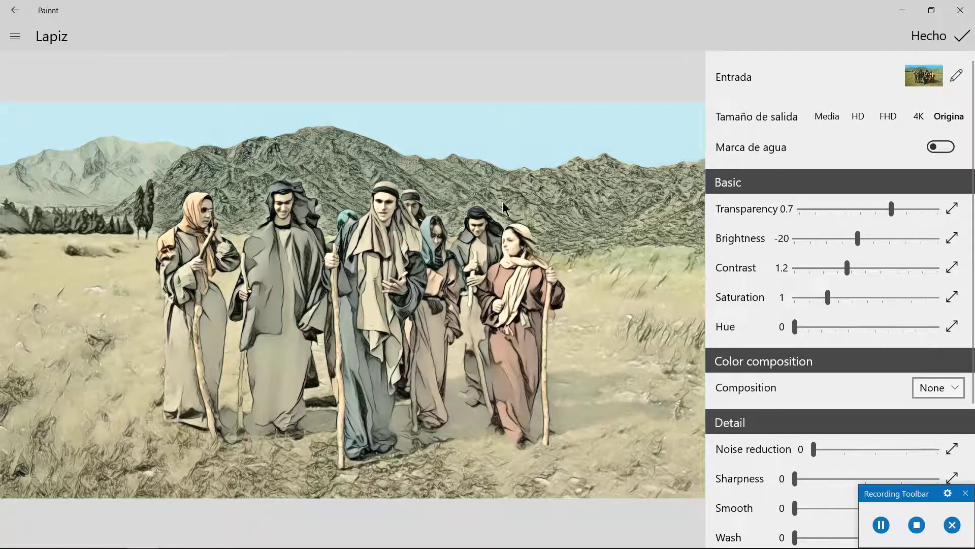
left_click_drag(892, 207, 893, 207)
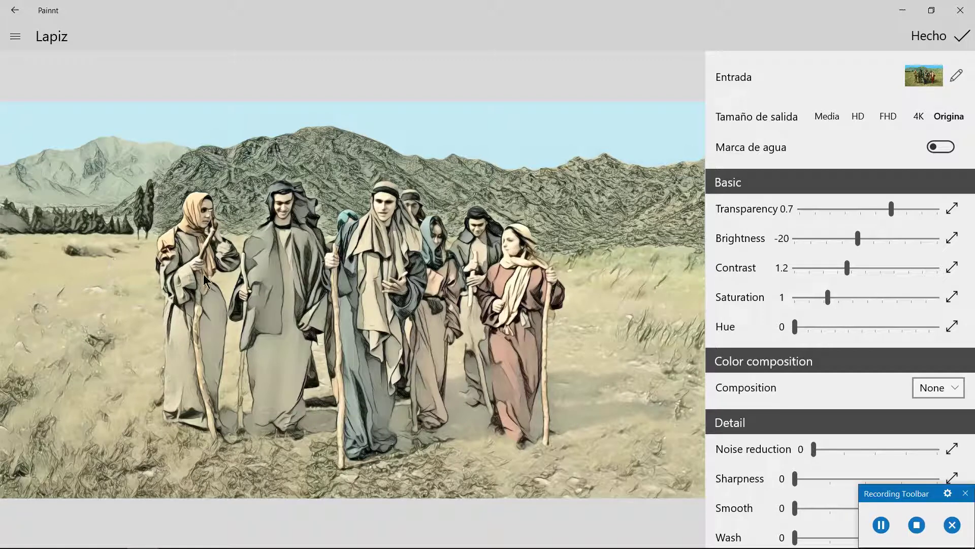
Try a transparency of 0.8 and inspect the rendered figures up close
left_click(878, 212)
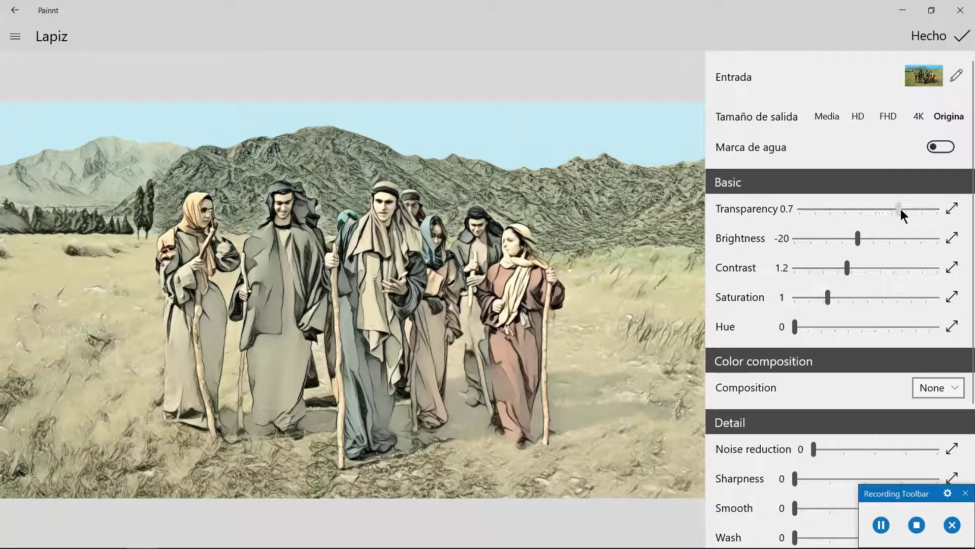
left_click_drag(900, 209, 903, 209)
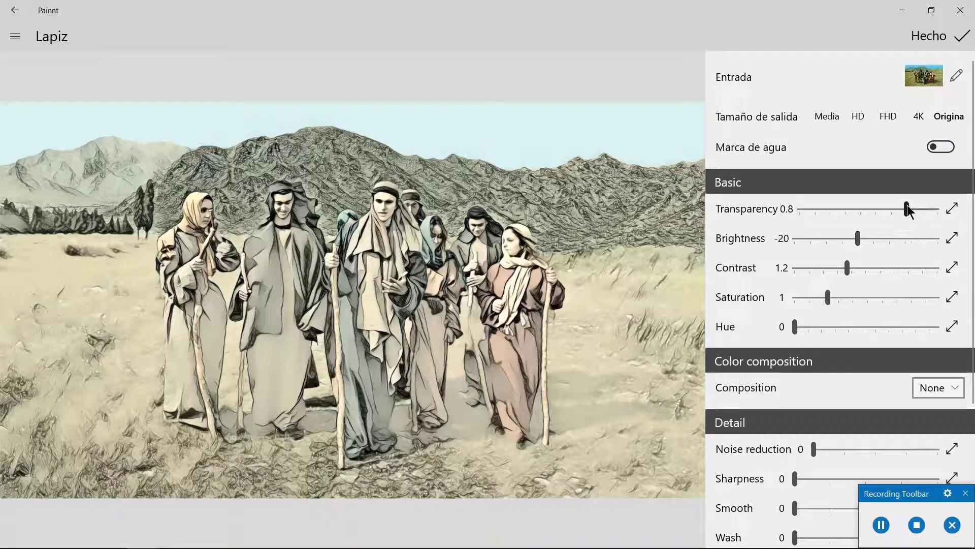
scroll(366, 245, "up", 5)
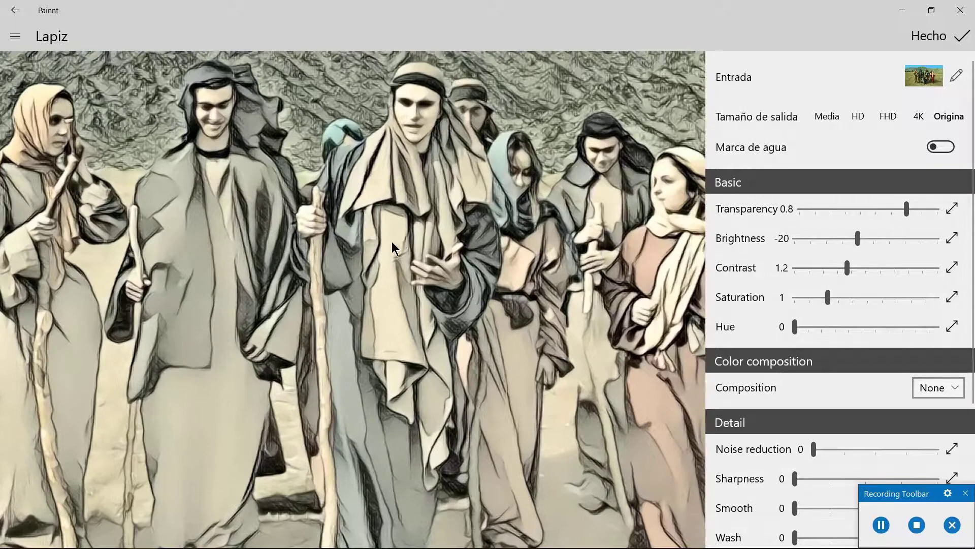
scroll(399, 239, "up", 2)
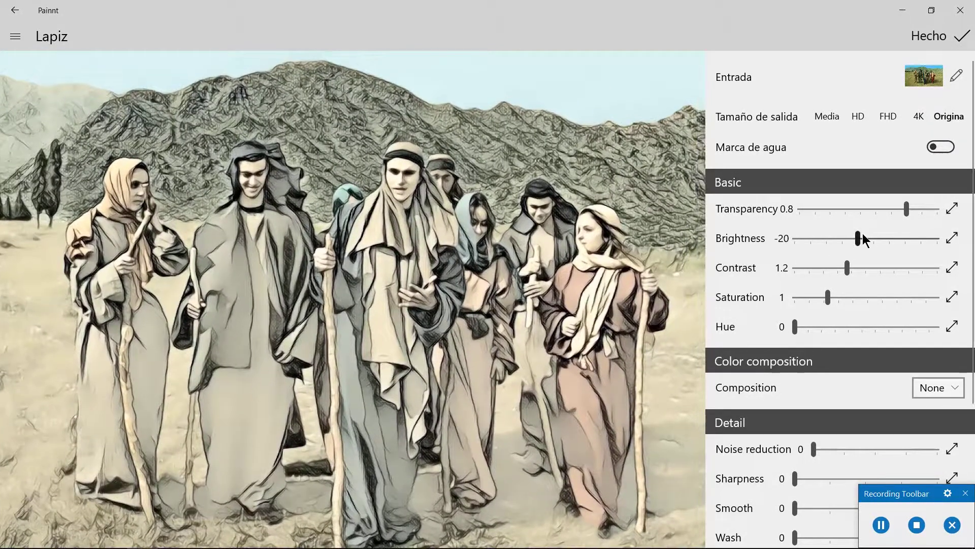
Lower the transparency to 0.6 and re-render the image with the processing cache cleared
left_click_drag(907, 209, 898, 210)
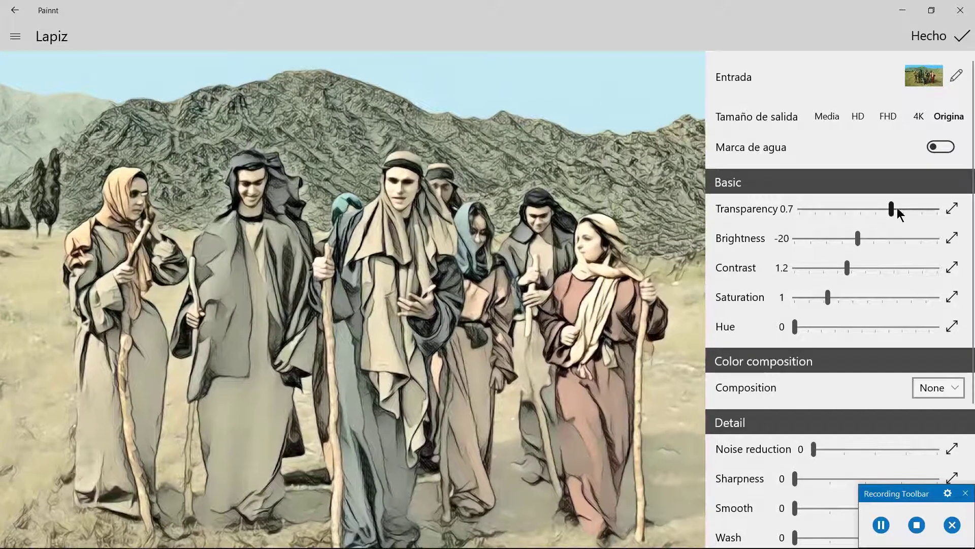
left_click_drag(891, 209, 881, 209)
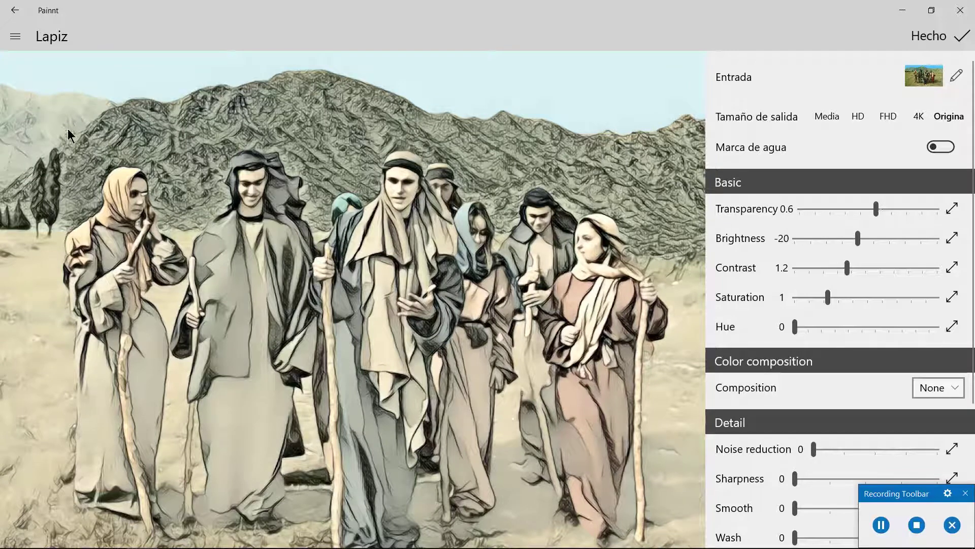
left_click(15, 44)
left_click(27, 201)
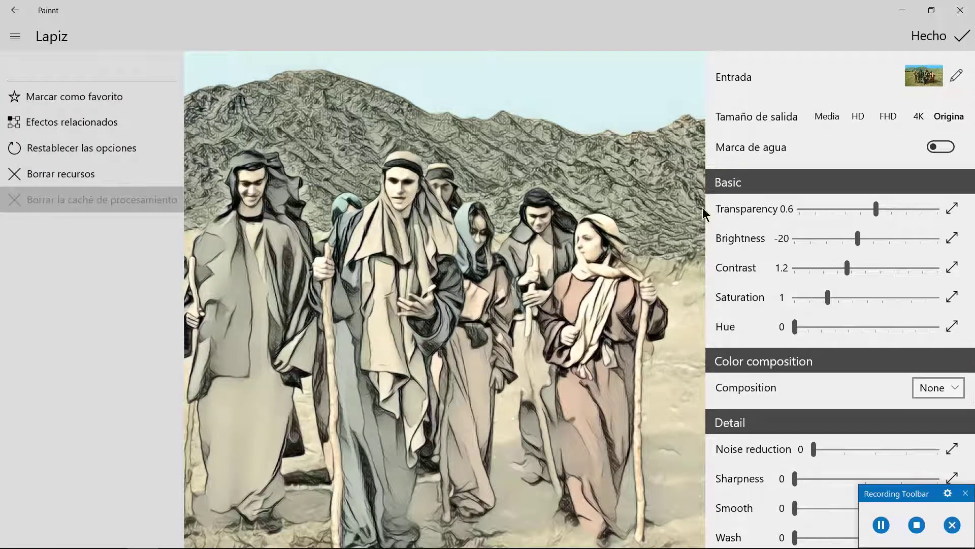
left_click(876, 210)
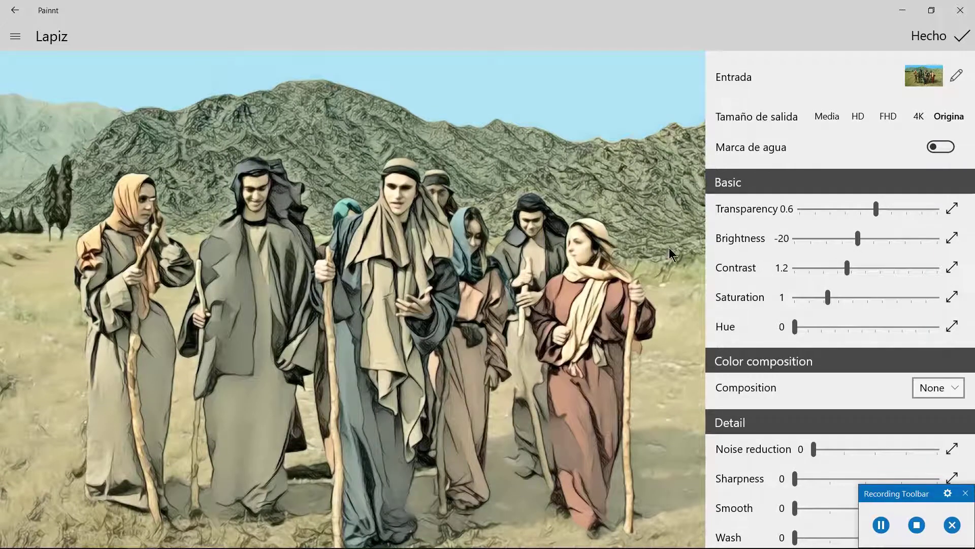
Raise the Lapiz transparency to 0.7, clear the processing cache and check the re-rendered figures and ground up close
left_click(884, 210)
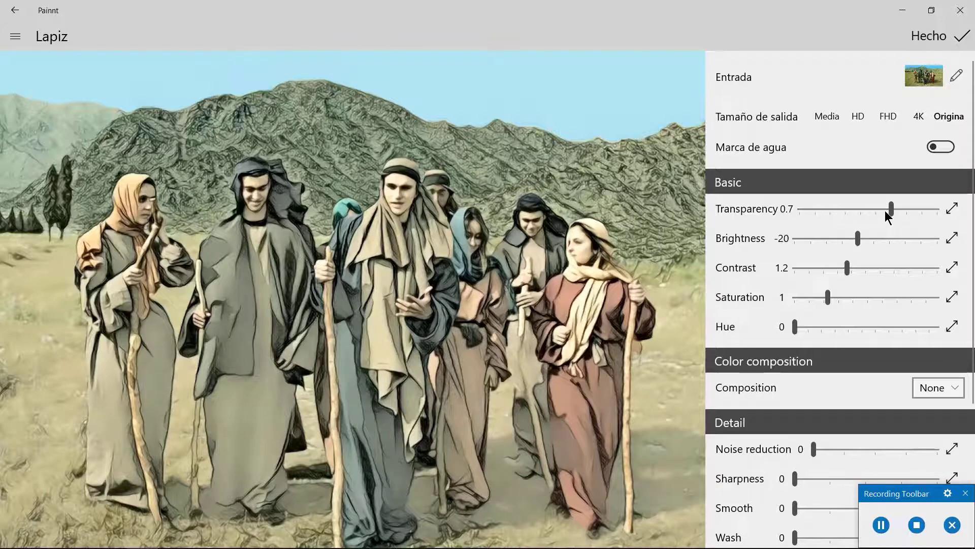
left_click(16, 36)
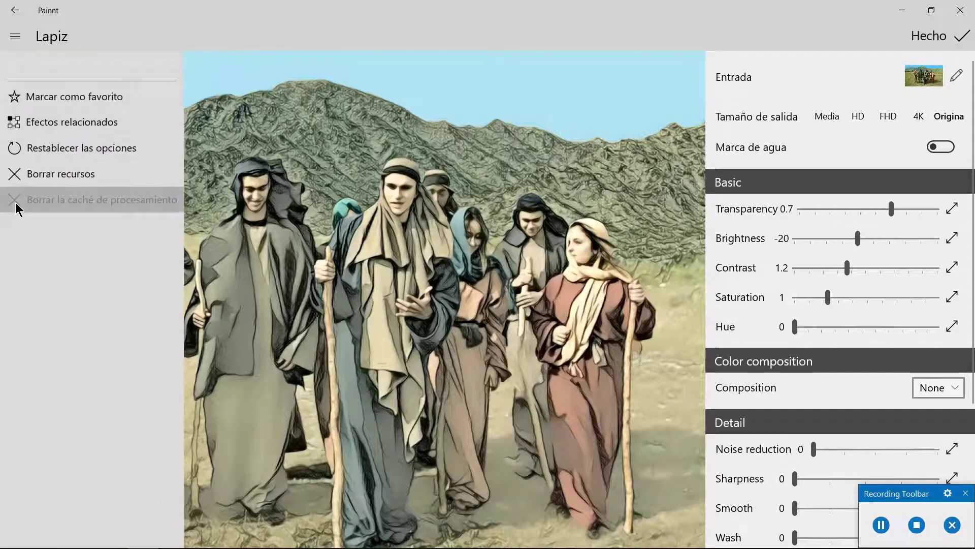
left_click(893, 207)
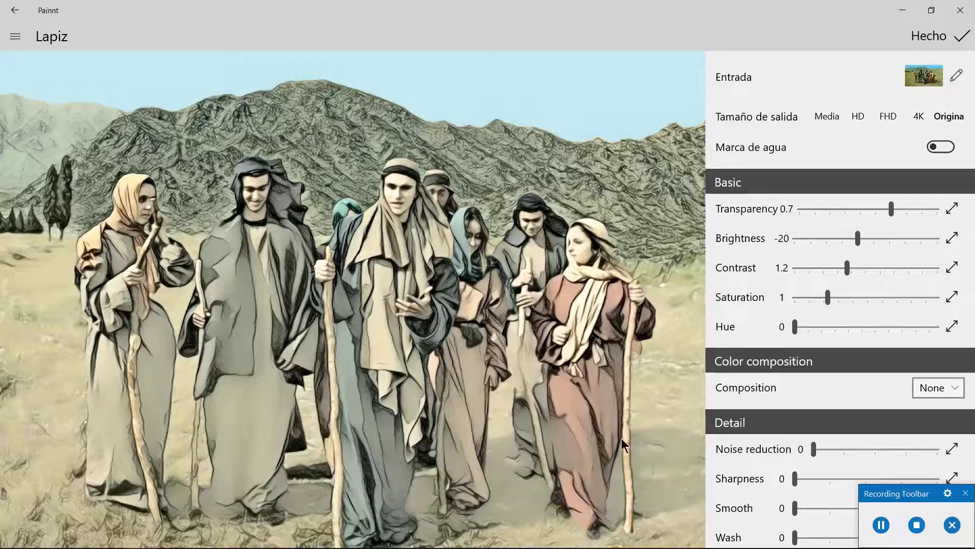
scroll(367, 396, "down", 1)
scroll(261, 447, "down", 2)
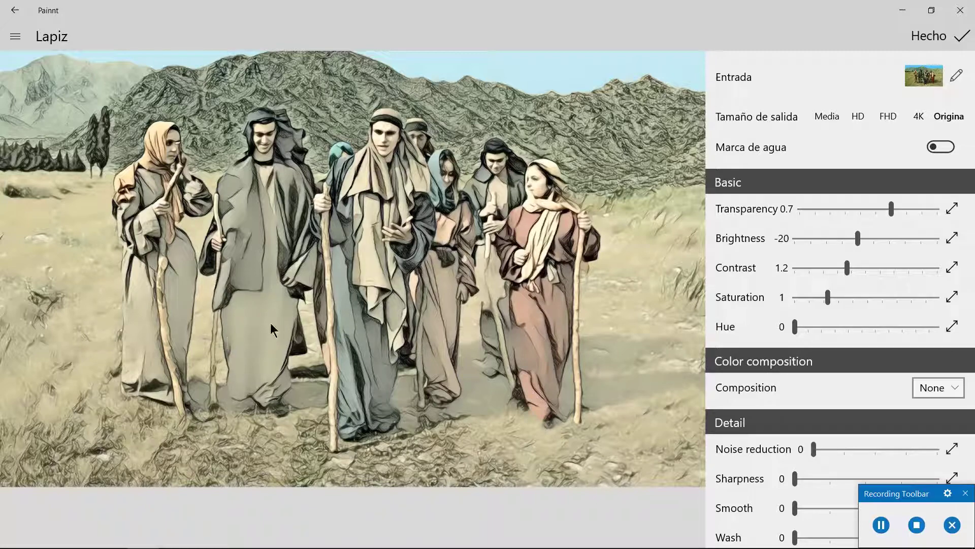
scroll(267, 325, "up", 3)
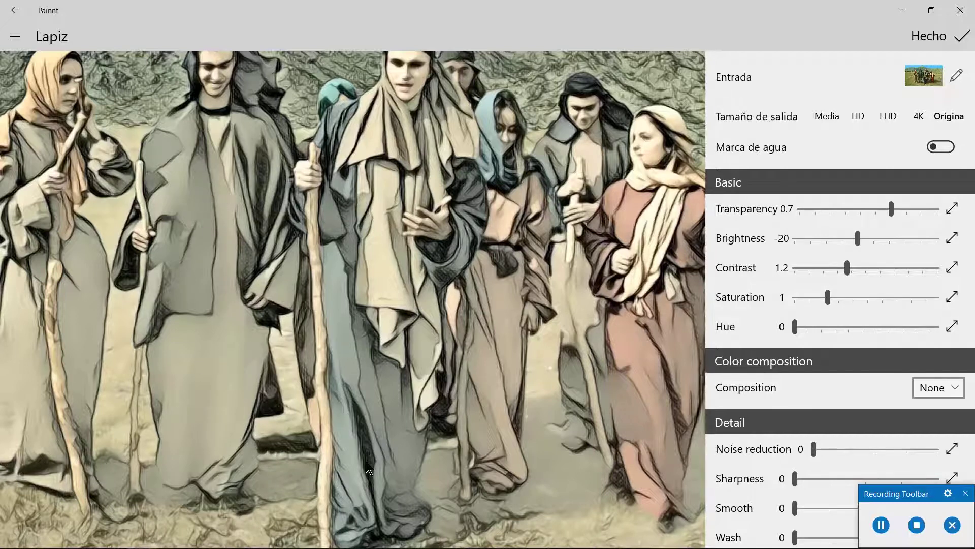
left_click_drag(365, 461, 316, 343)
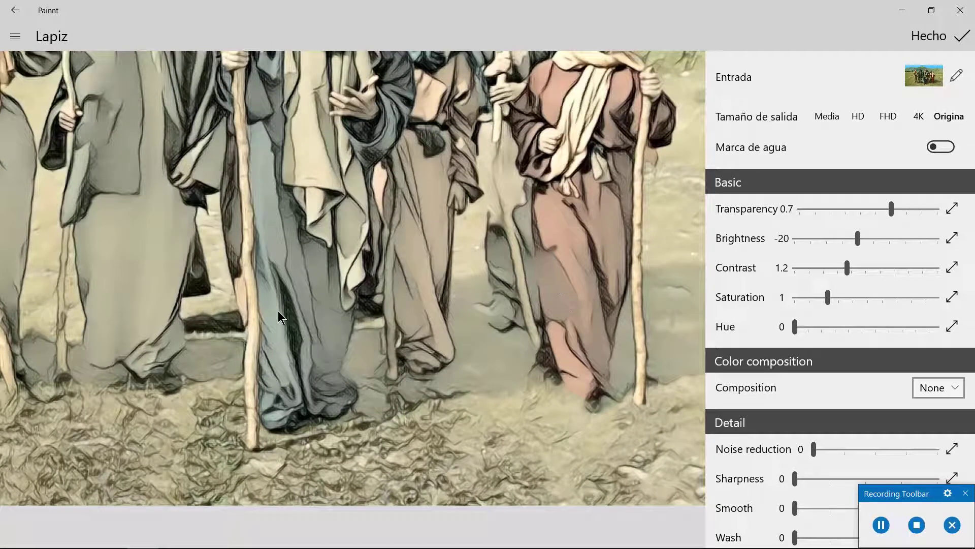
left_click_drag(234, 205, 214, 331)
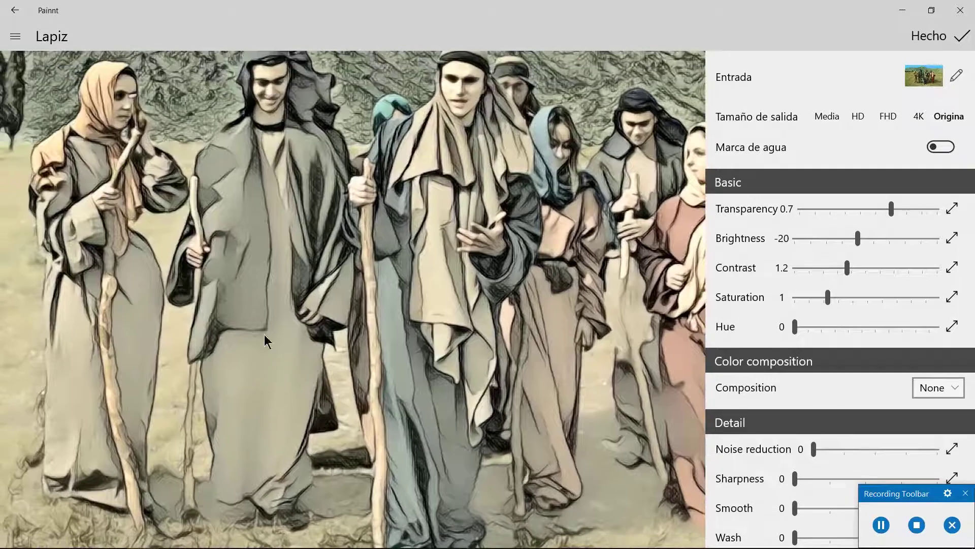
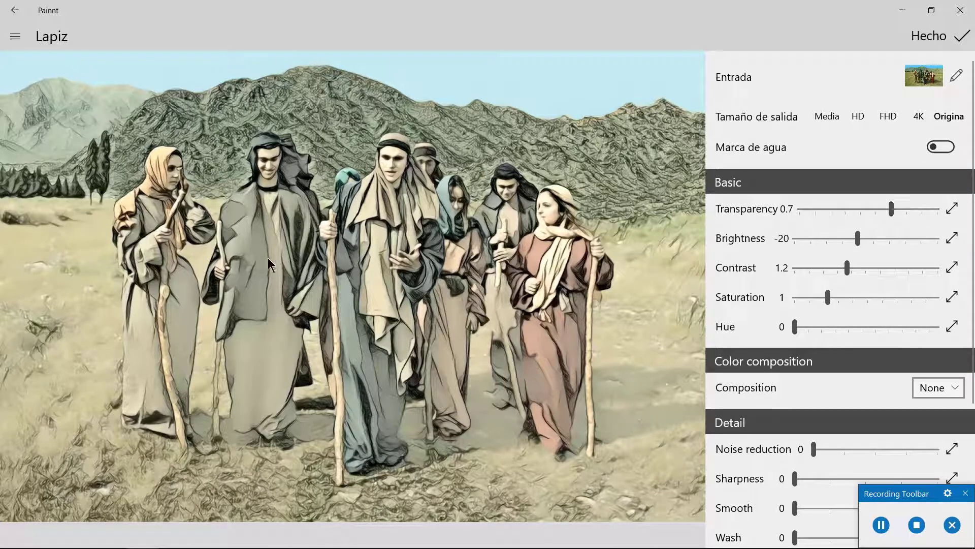
Open Recorte y anotación and capture a full-screen snip of the Painnt render with its effect settings
key("super")
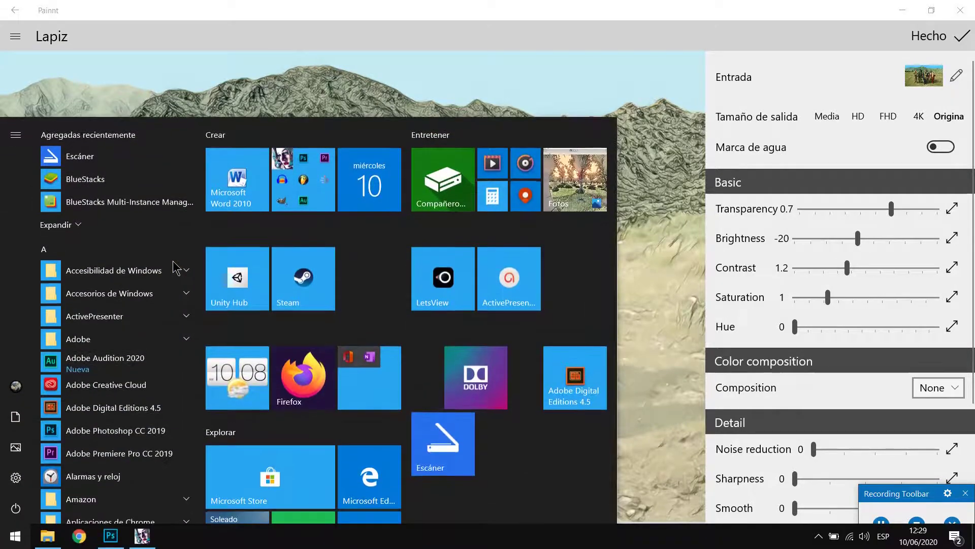
type("reco")
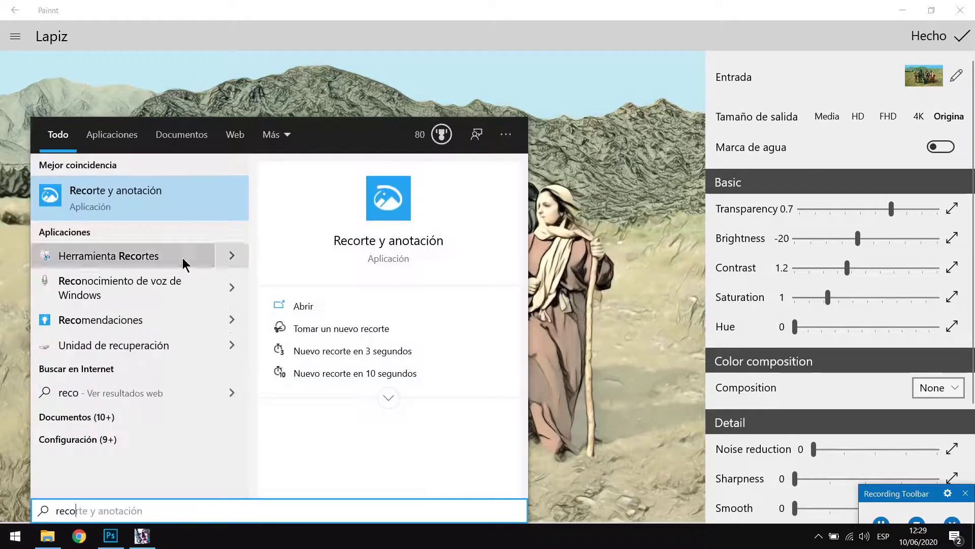
left_click(121, 190)
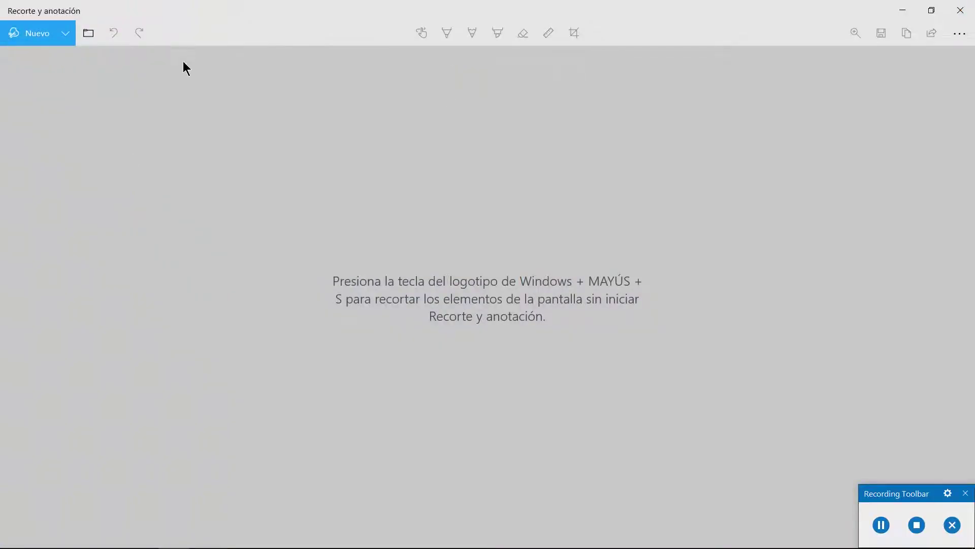
left_click(31, 36)
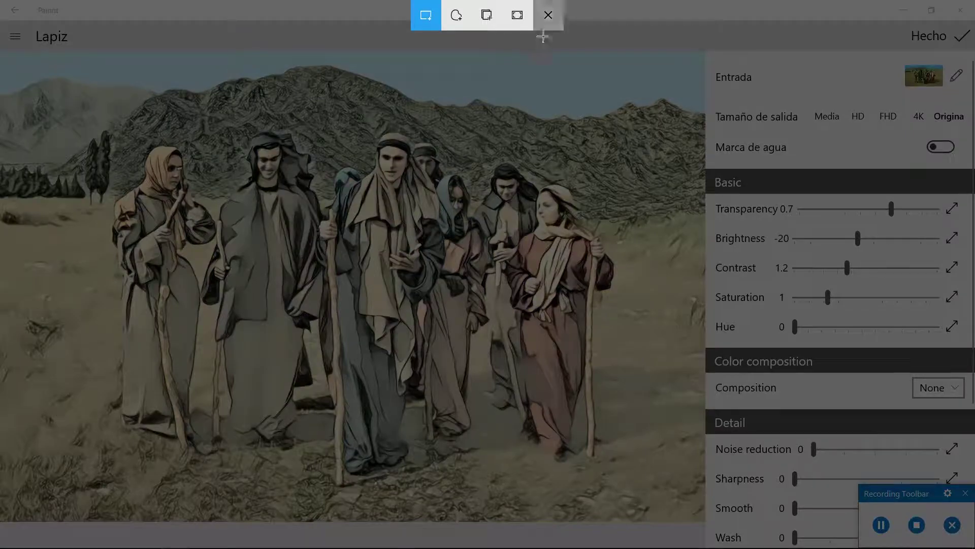
left_click(517, 15)
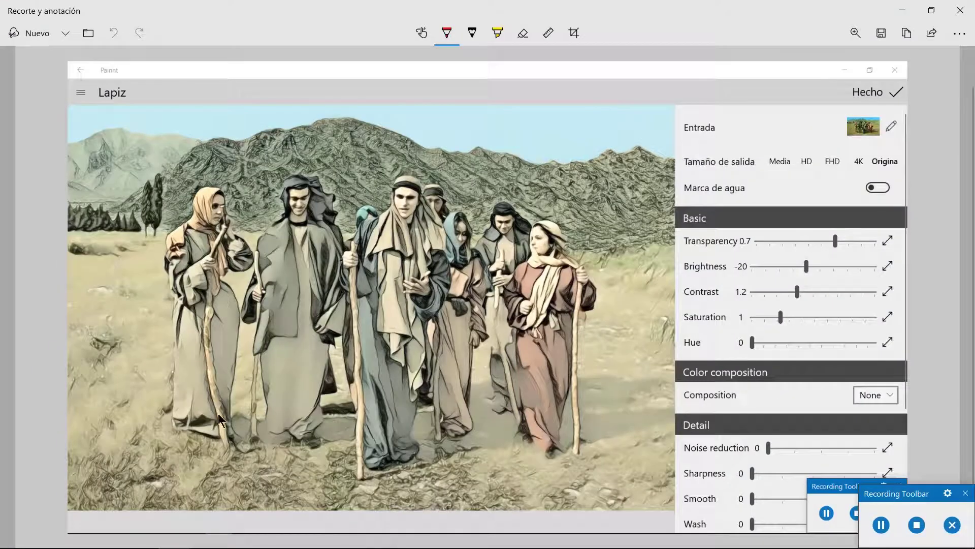
Save the snip as a JPG named d1 in the Viñetas 02 folder and return to Painnt
left_click(882, 34)
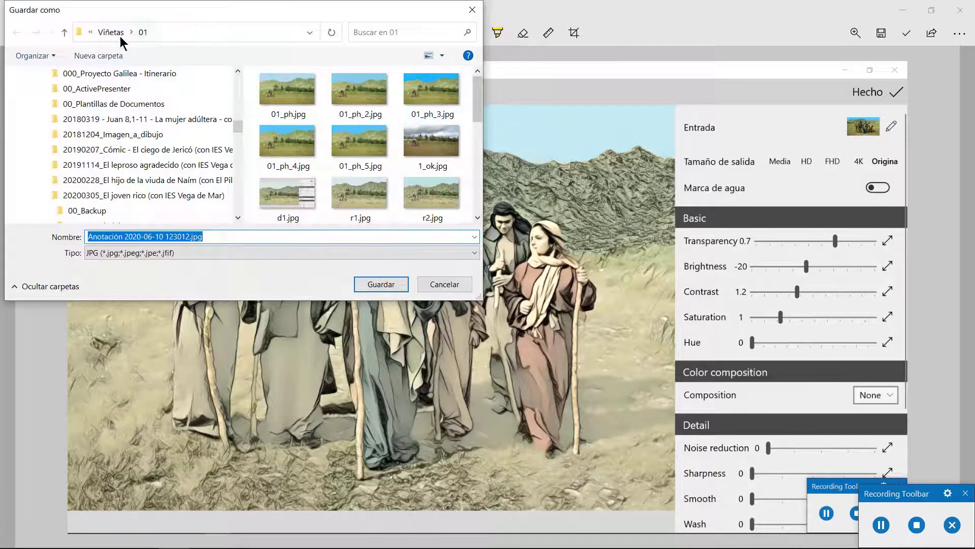
left_click(117, 33)
double_click(264, 120)
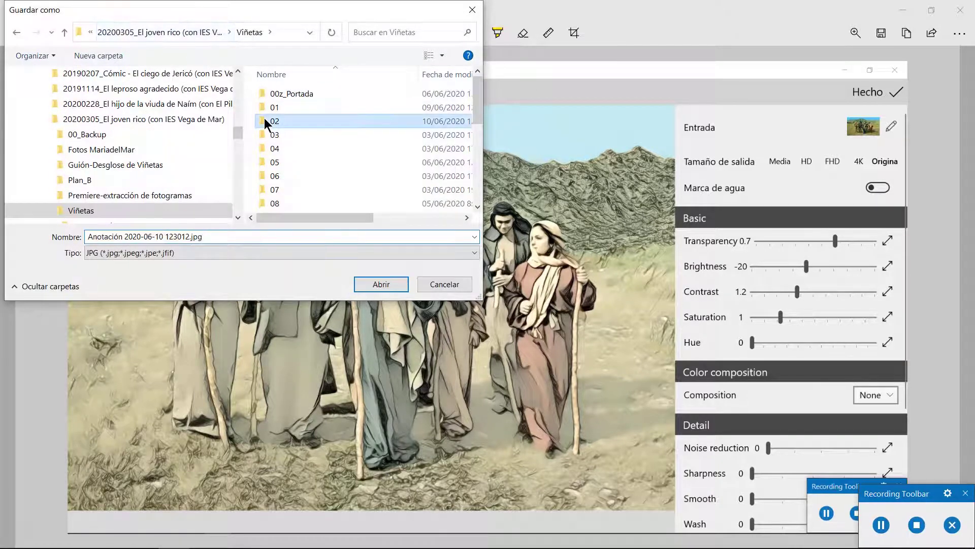
left_click_drag(217, 236, 54, 247)
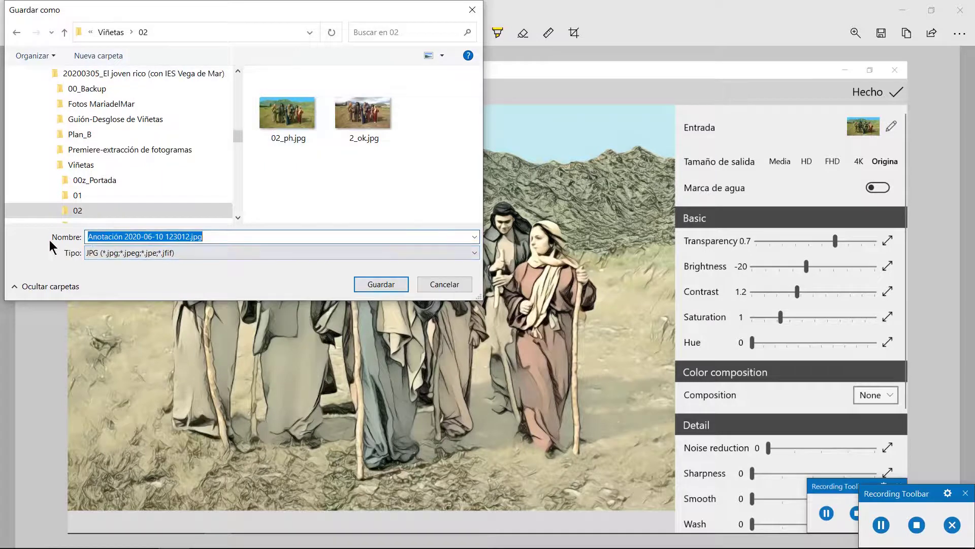
type("d1")
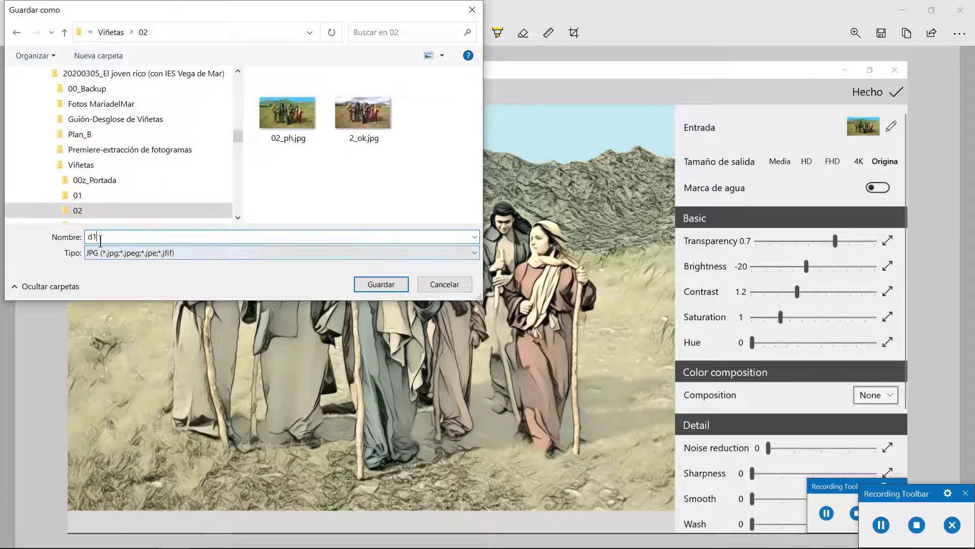
left_click(393, 287)
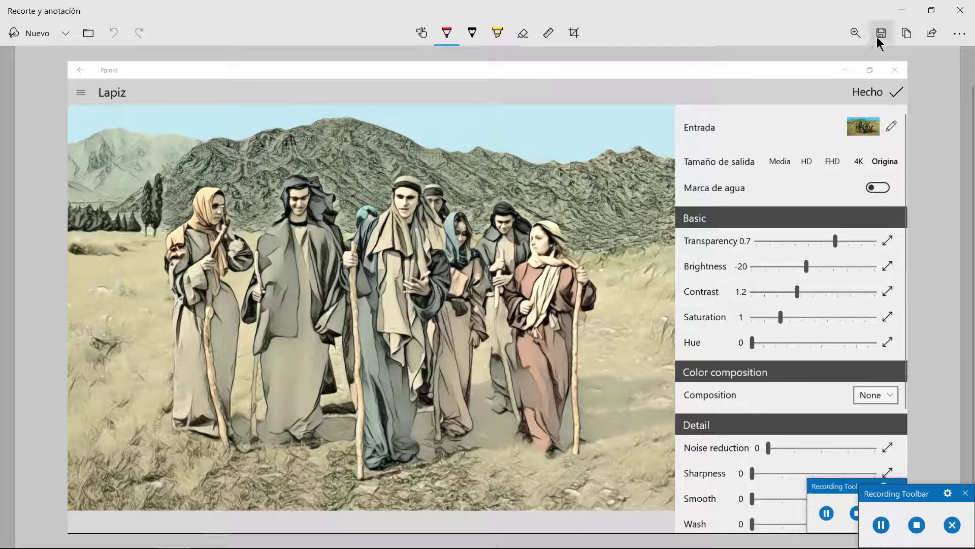
left_click(903, 12)
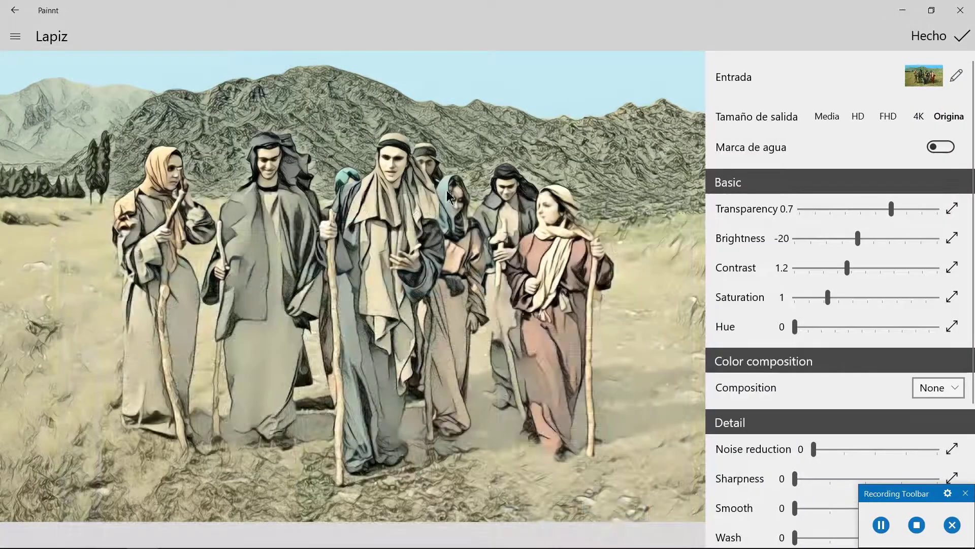
Finish the Lapiz rendering and save it as a JPG named r1 in the Viñetas 02 folder
mouse_move(113, 547)
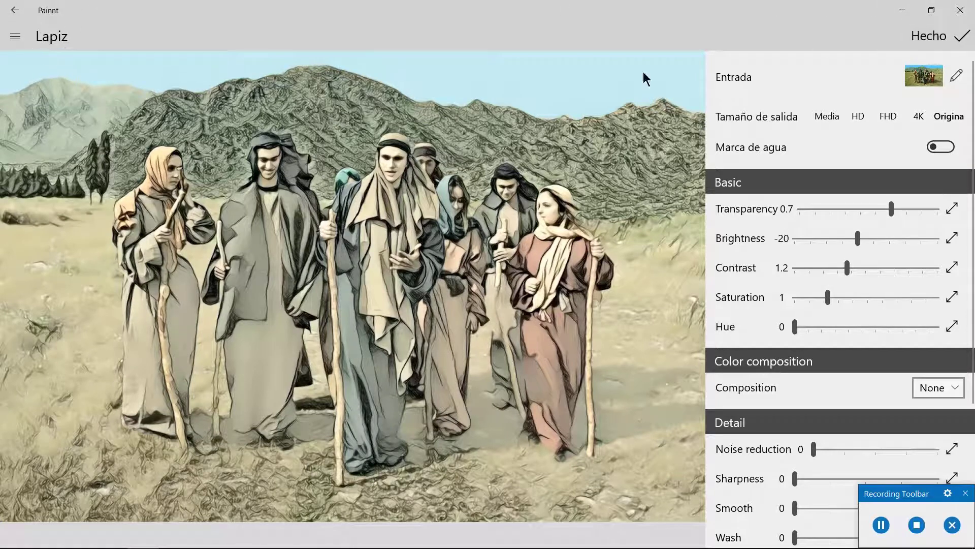
left_click(925, 37)
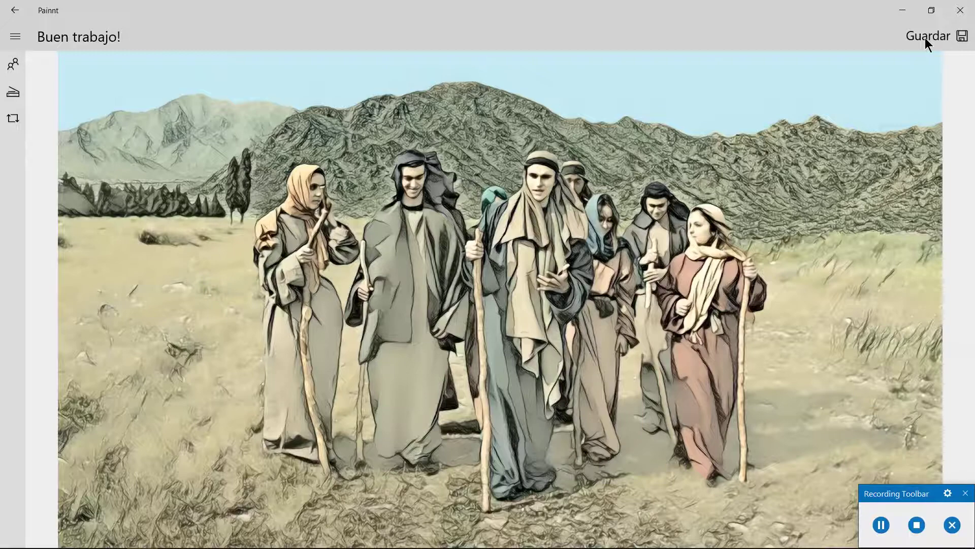
left_click(925, 37)
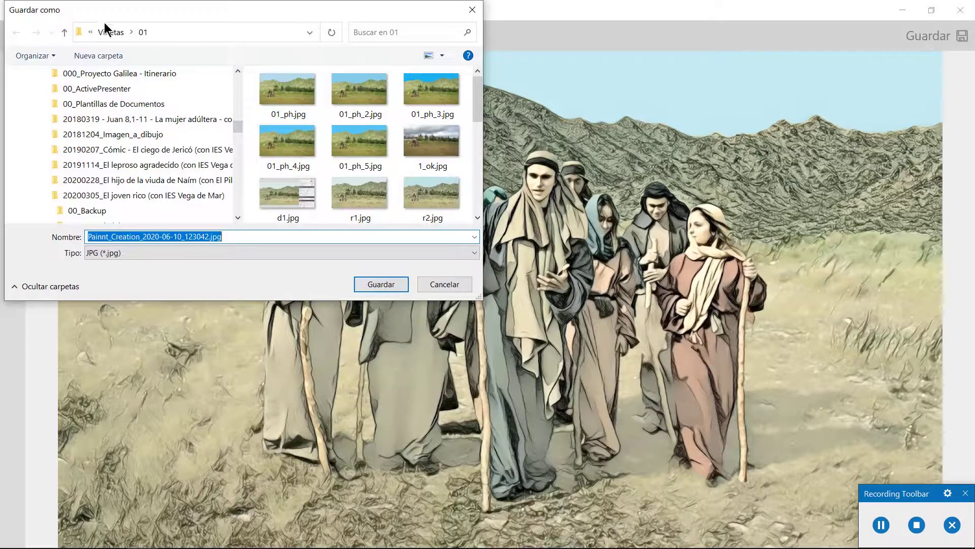
left_click(105, 32)
left_click(263, 121)
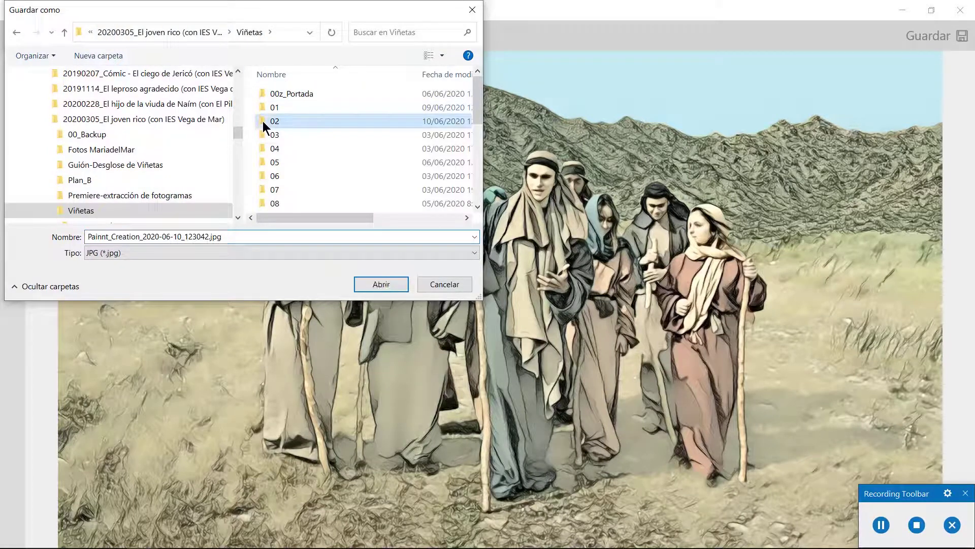
double_click(263, 120)
double_click(253, 238)
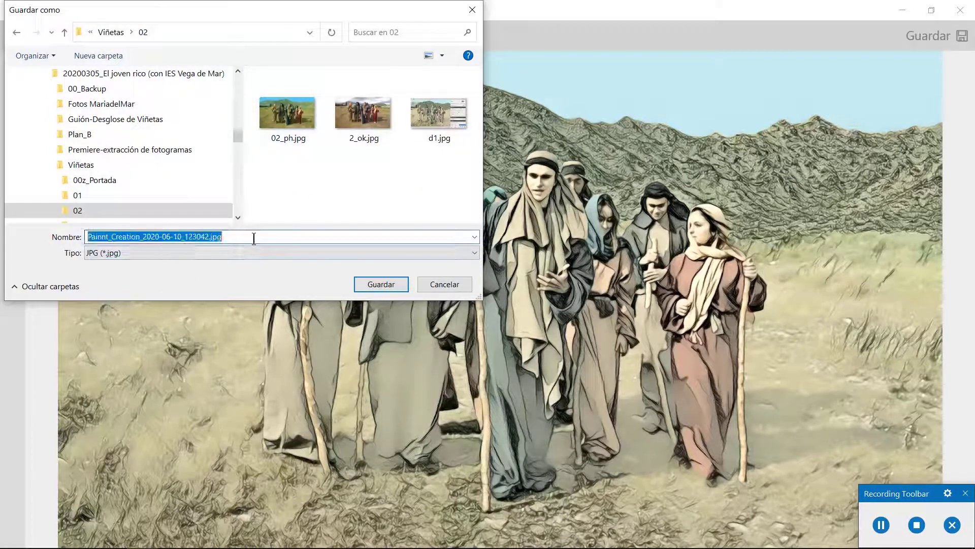
type("r1")
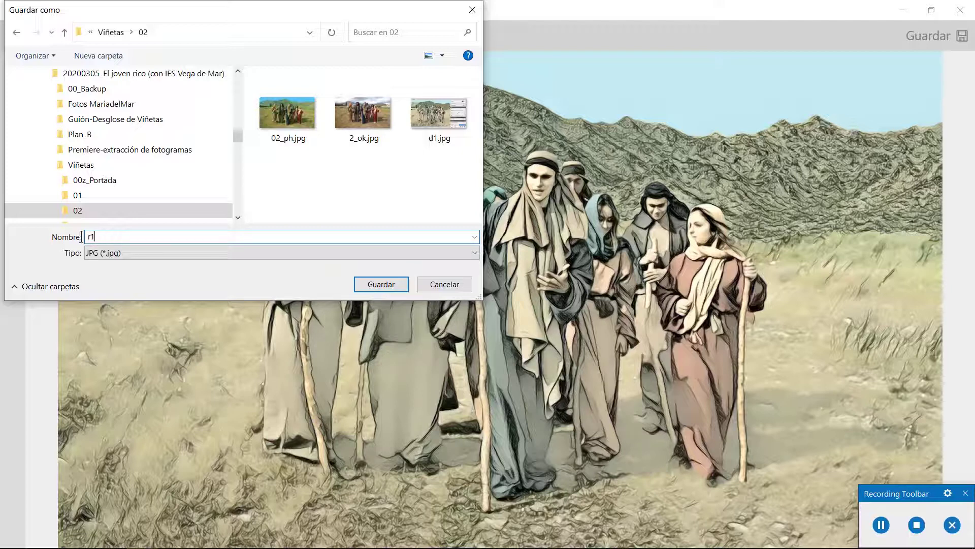
left_click(435, 140)
left_click(433, 142)
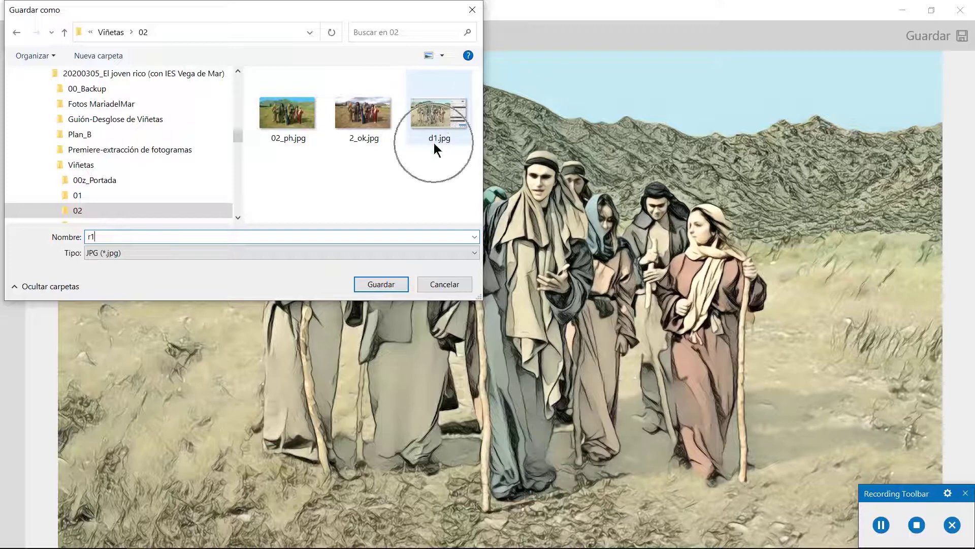
left_click(395, 285)
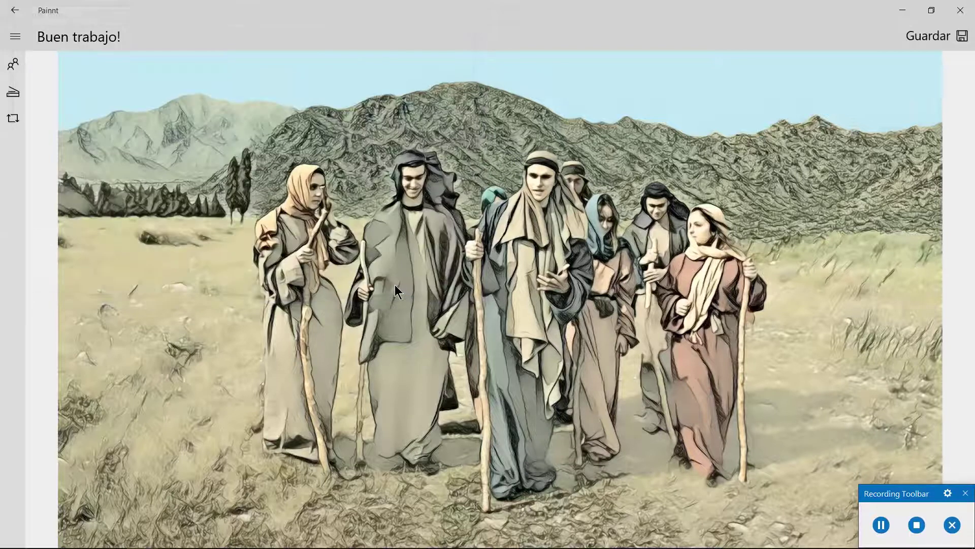
Switch to the file explorer and preview r1.jpg in the 02 folder
left_click(905, 10)
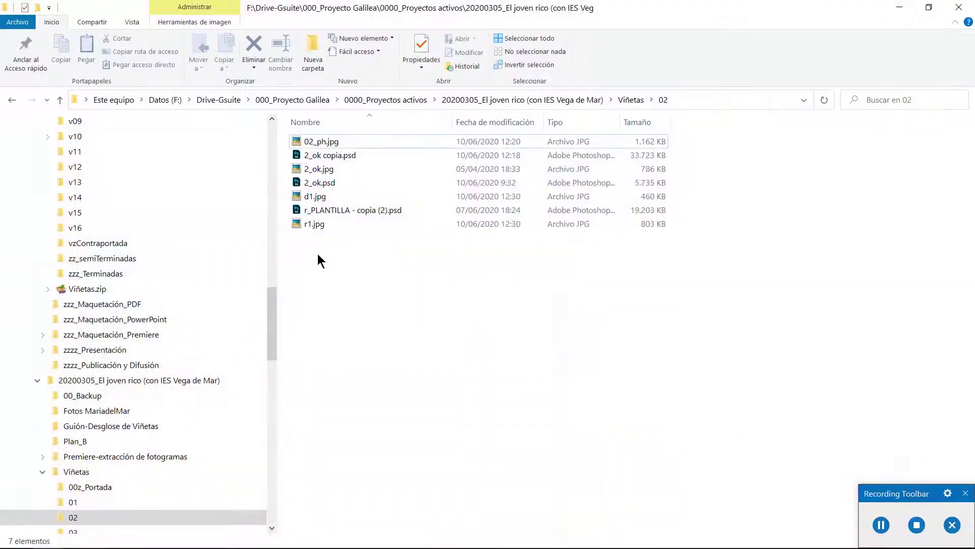
double_click(300, 223)
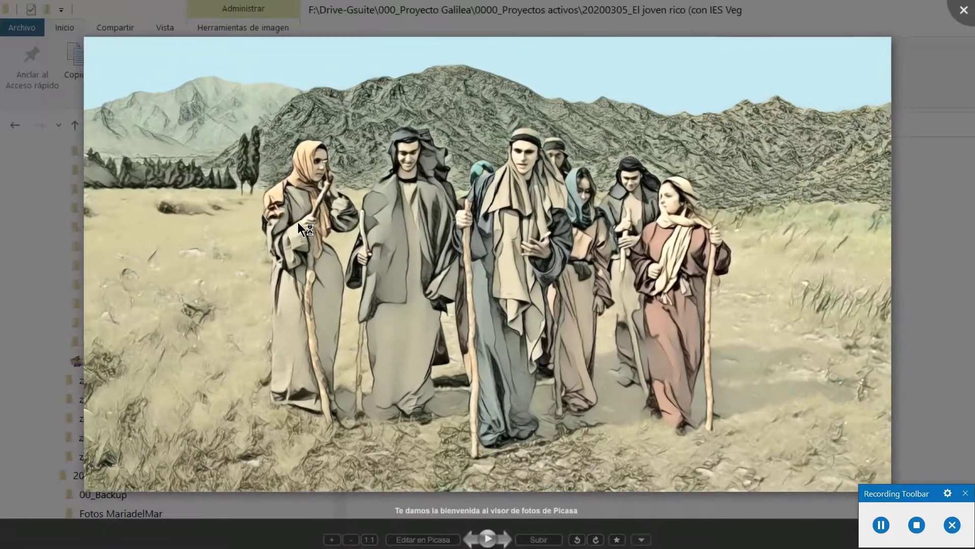
key("Escape")
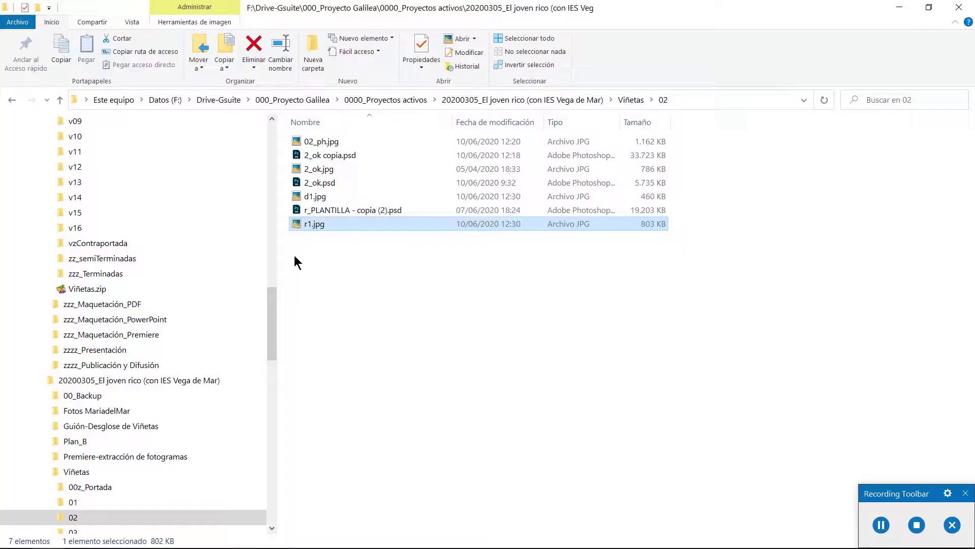
Switch to Photoshop and toggle the Diálogo1 and Narrador abajo groups in r_PLANTILLA - copia (2).psd to preview them, leaving Diálogo1 shown
left_click(110, 535)
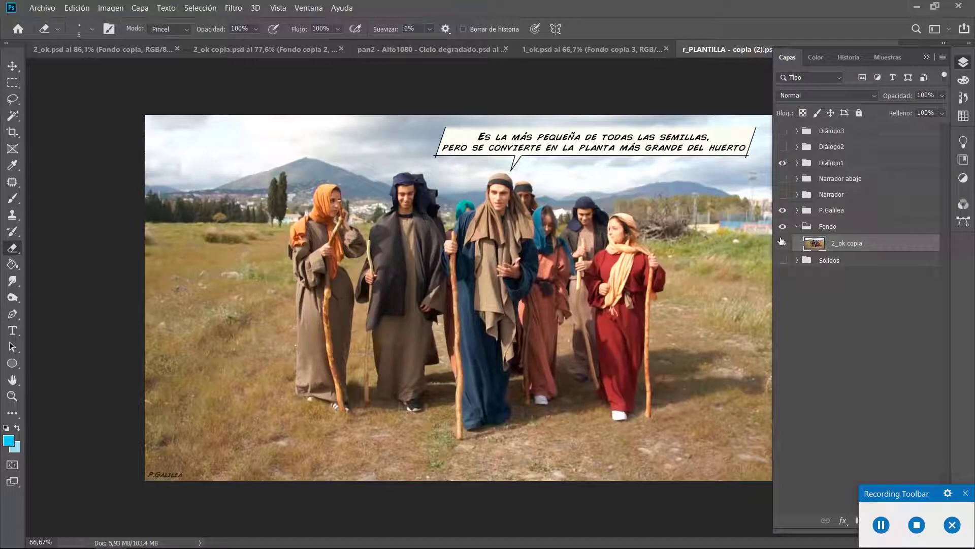
left_click(783, 163)
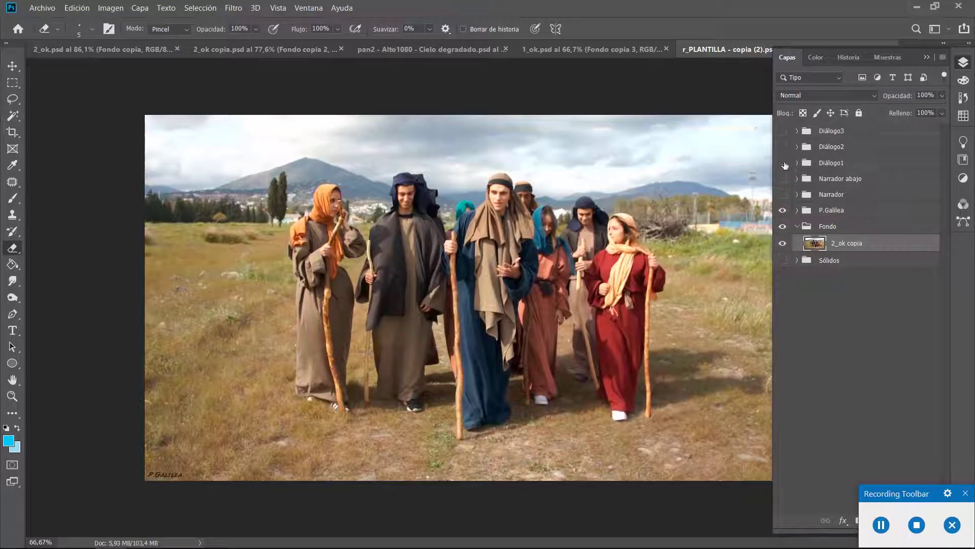
left_click(784, 163)
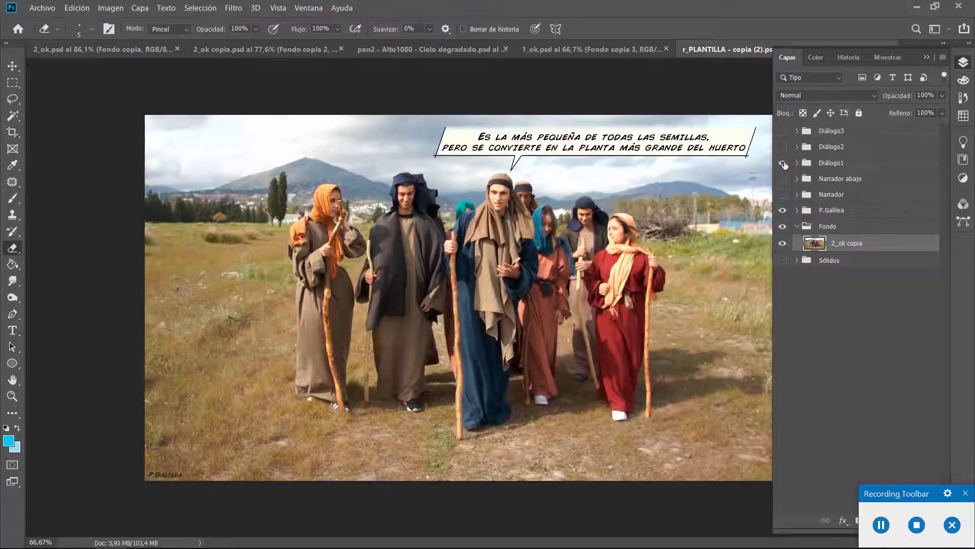
left_click(784, 164)
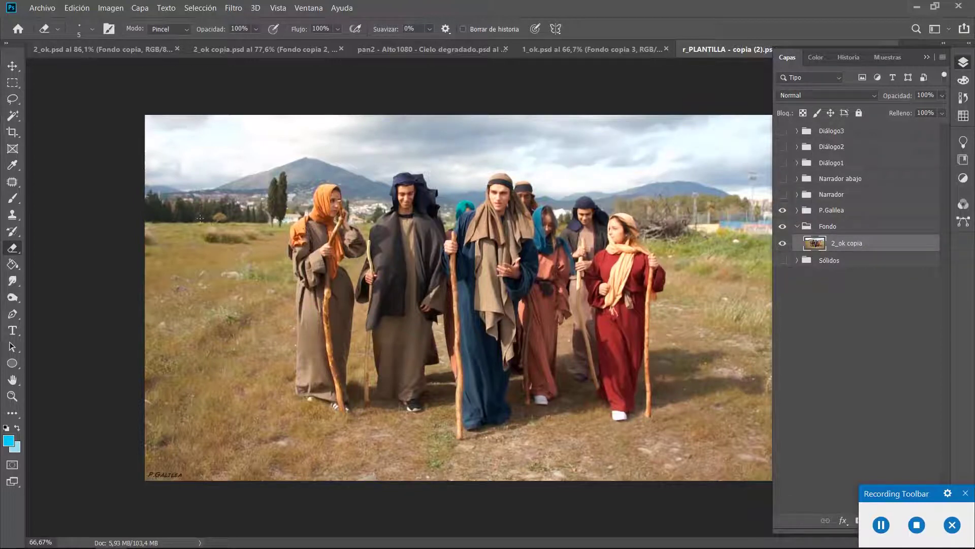
left_click(783, 178)
left_click(783, 178)
left_click(783, 163)
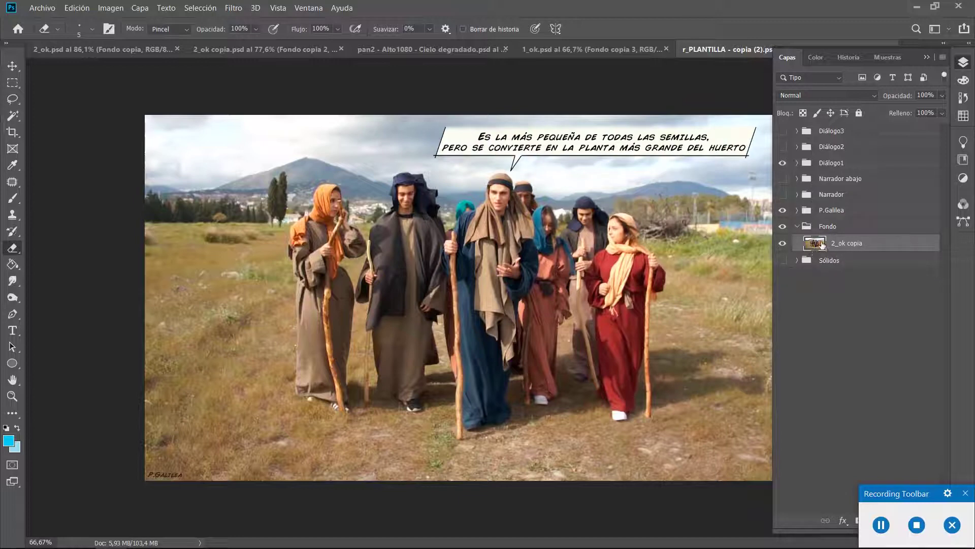
Place r1.jpg from the 02 folder into the template's Fondo group and delete the 2_ok copia layer
key("ctrl")
key("ctrl")
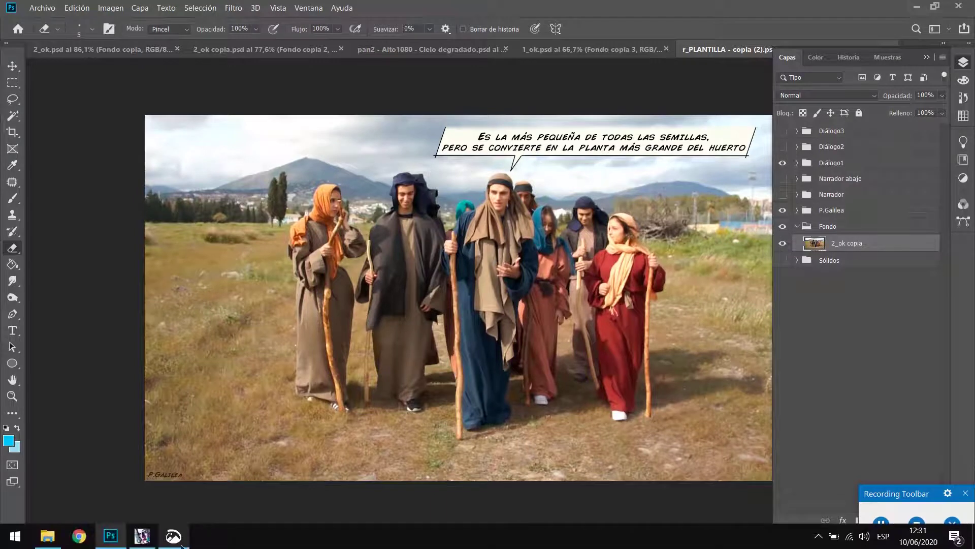
mouse_move(45, 541)
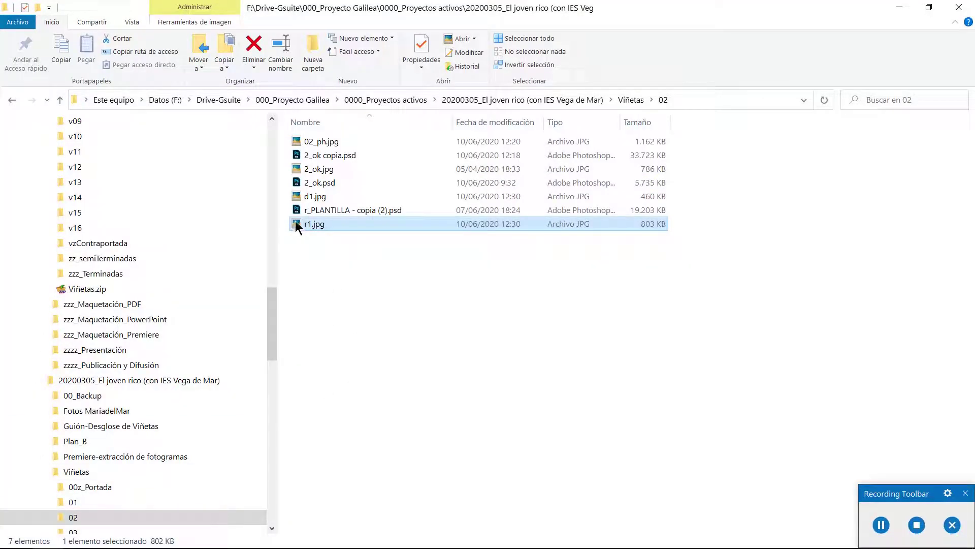
left_click_drag(295, 221, 403, 316)
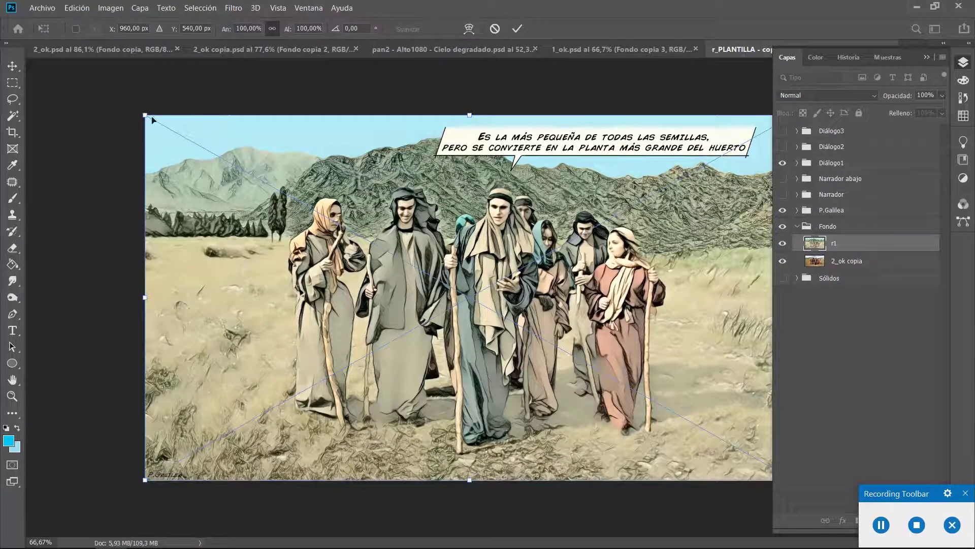
left_click(518, 29)
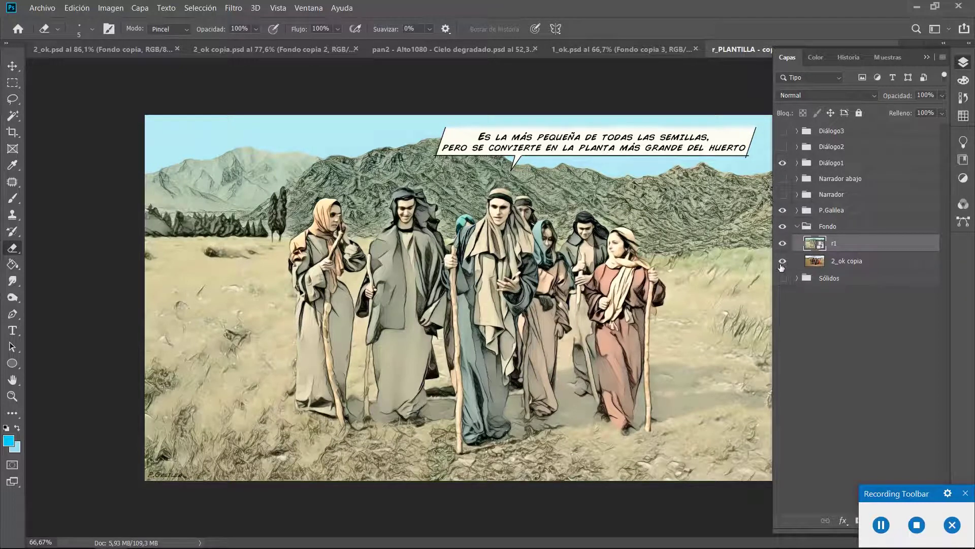
left_click(815, 262)
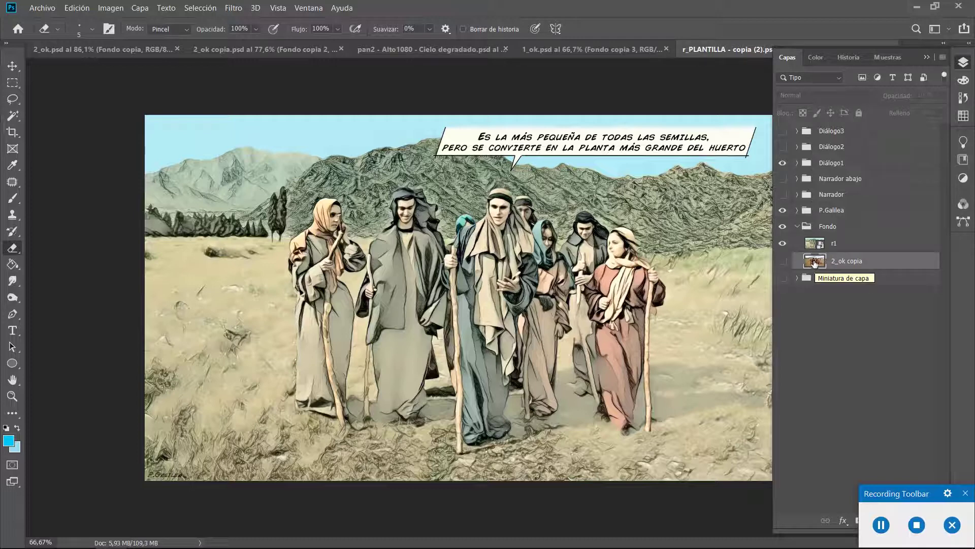
key("Delete")
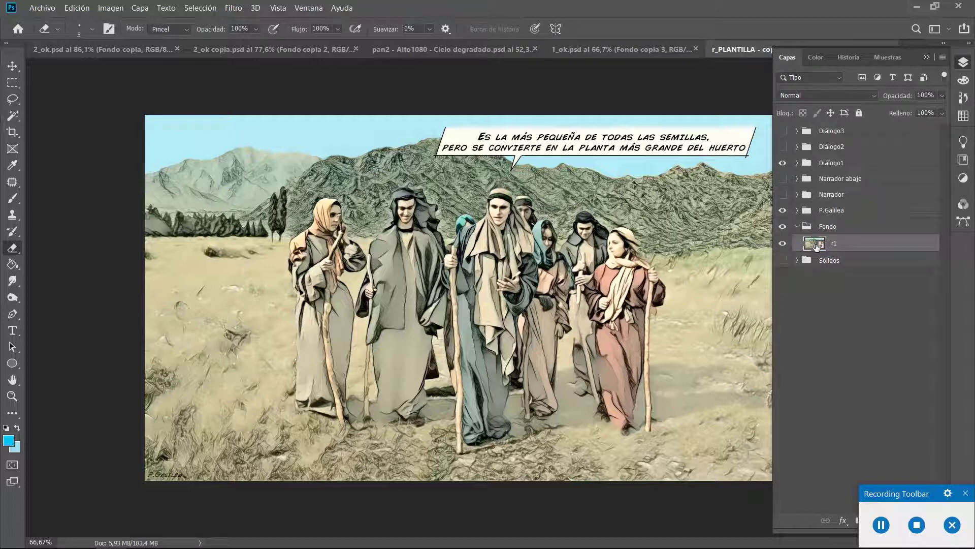
Open a Levels adjustment on the r1 layer and set the RGB black input level to 35
left_click(816, 246)
key("ctrl")
key("ctrl")
key("ctrl")
key("ctrl")
key("ctrl")
left_click(113, 12)
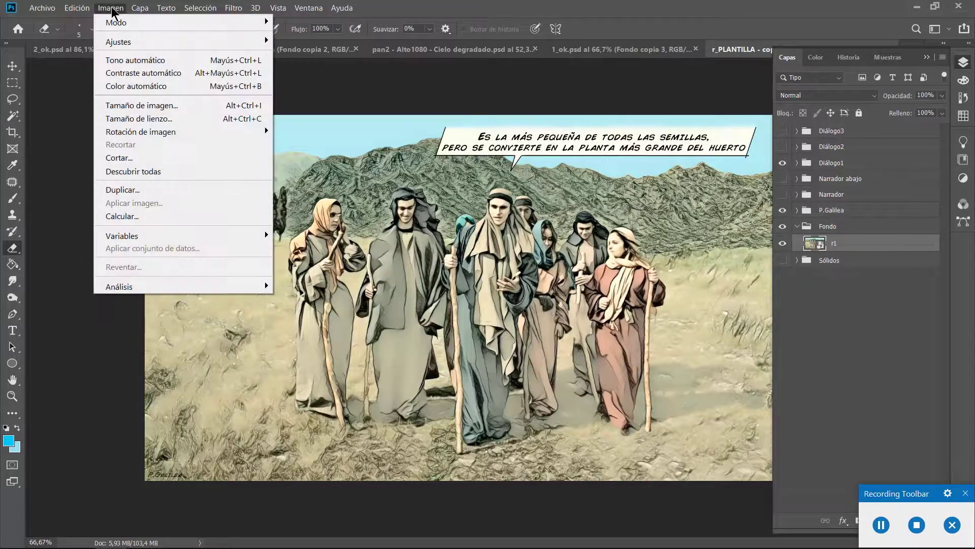
mouse_move(128, 41)
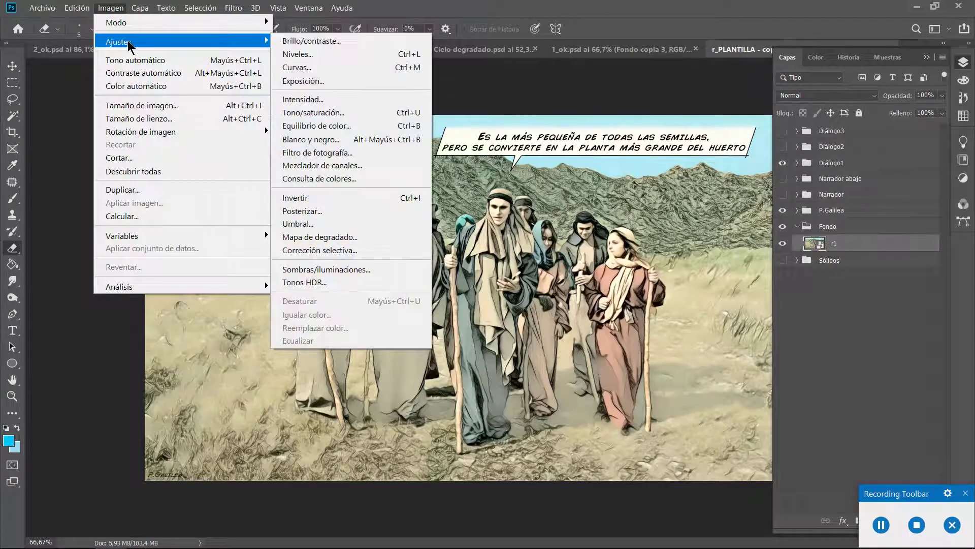
left_click(309, 56)
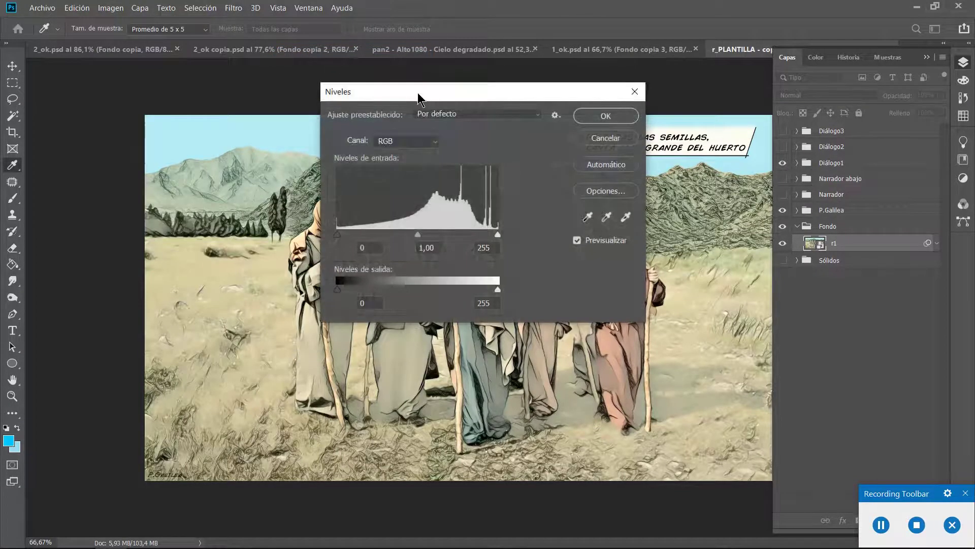
left_click_drag(421, 98, 797, 217)
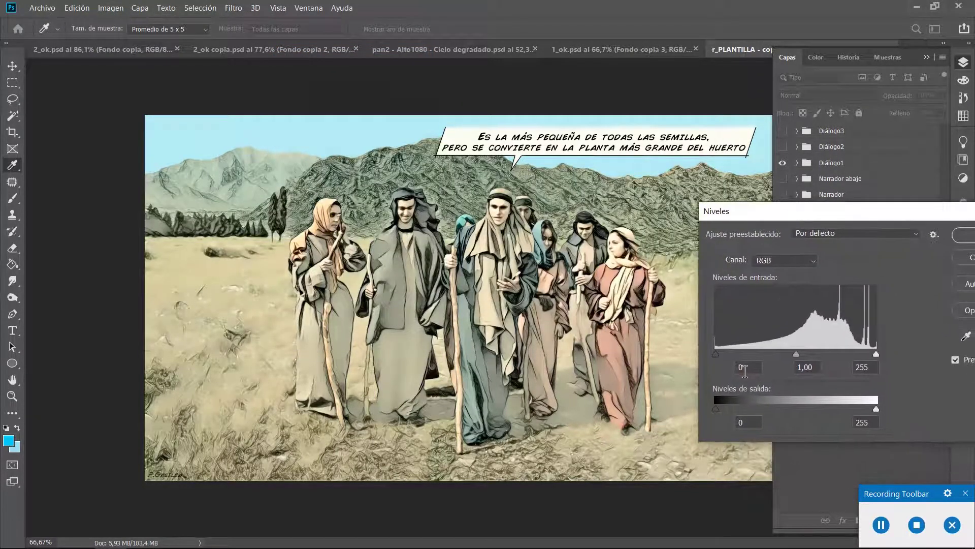
left_click(741, 367)
type("35")
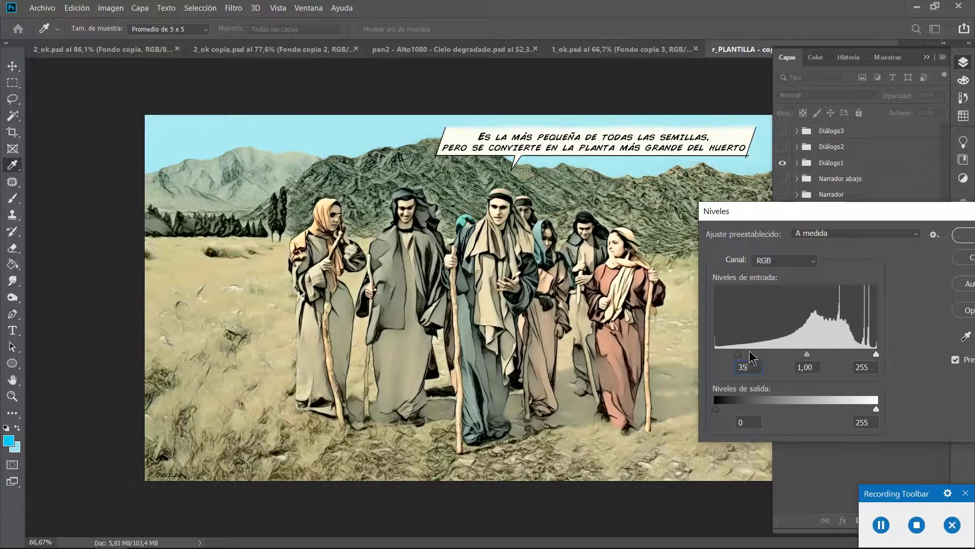
Compare the drawing with and without the Levels preview, leave the preview on and apply the adjustment
left_click_drag(766, 220, 756, 295)
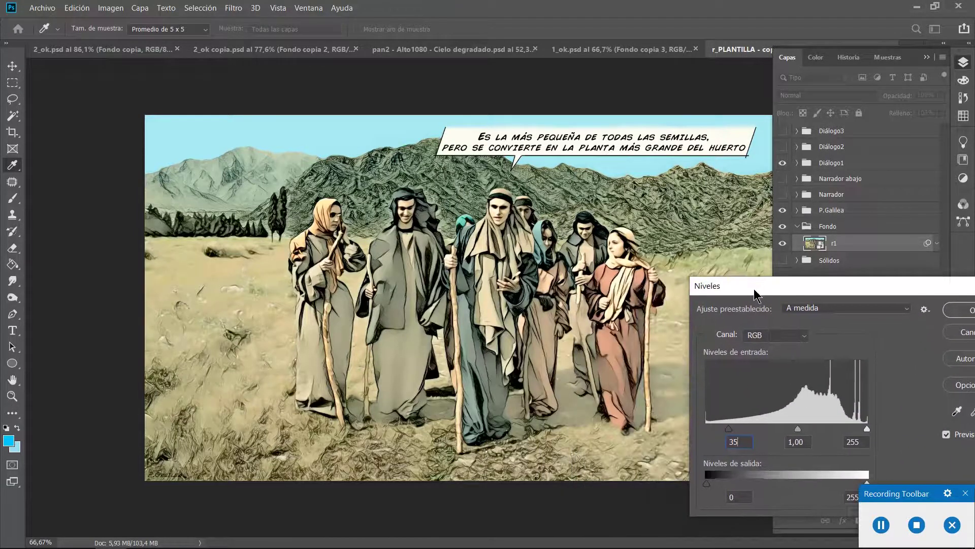
left_click(946, 436)
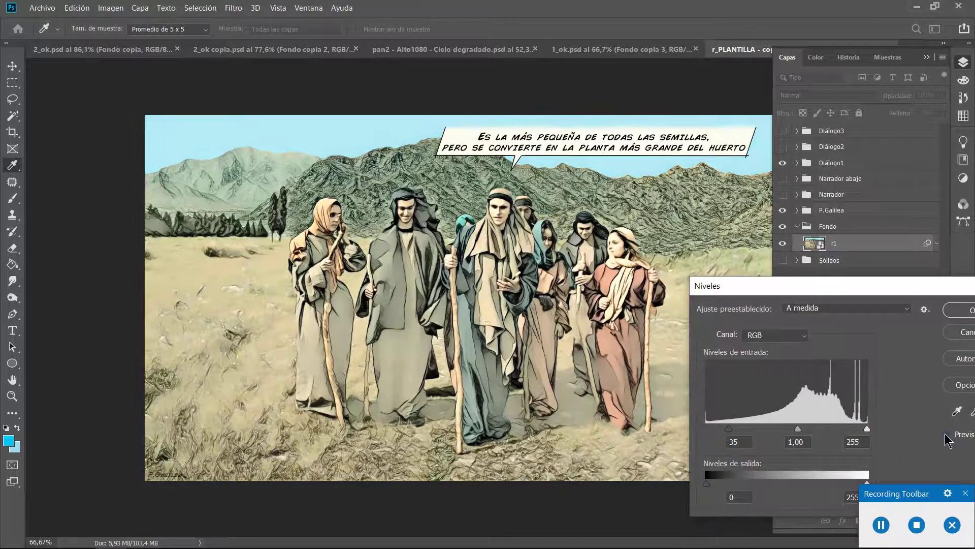
left_click(946, 436)
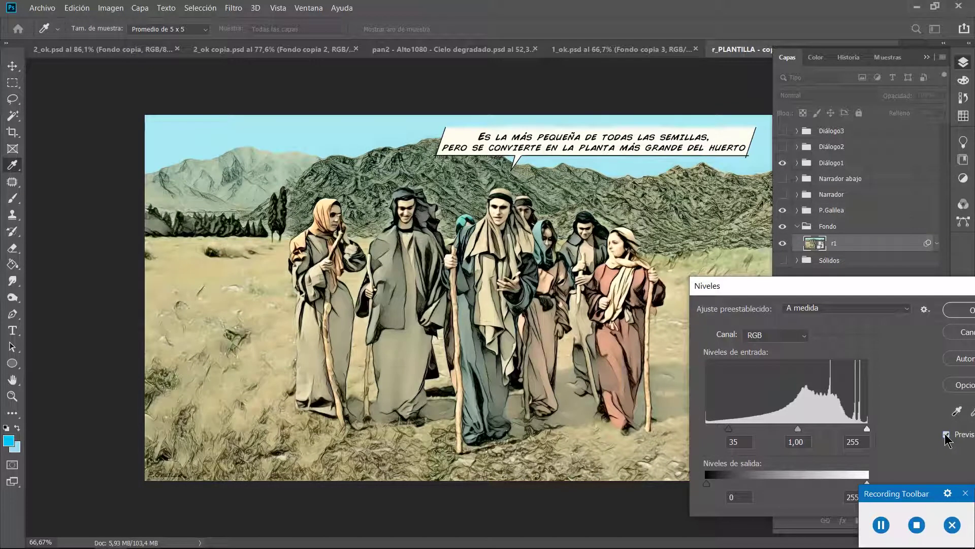
left_click(946, 436)
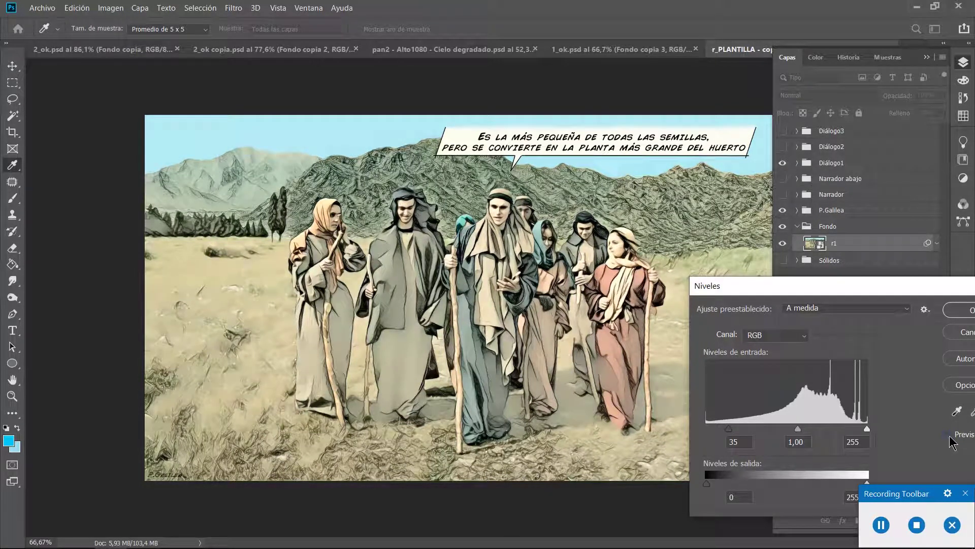
left_click(946, 436)
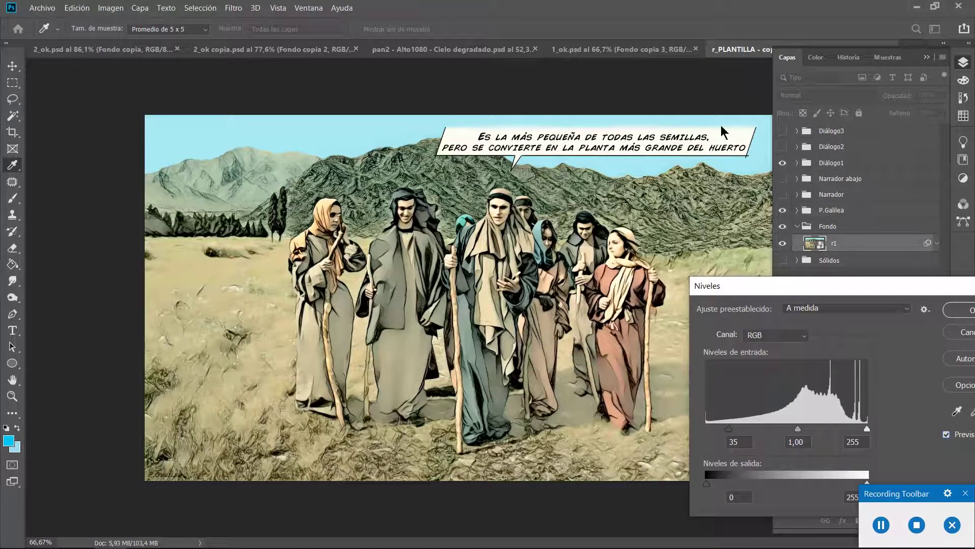
left_click_drag(820, 292, 750, 307)
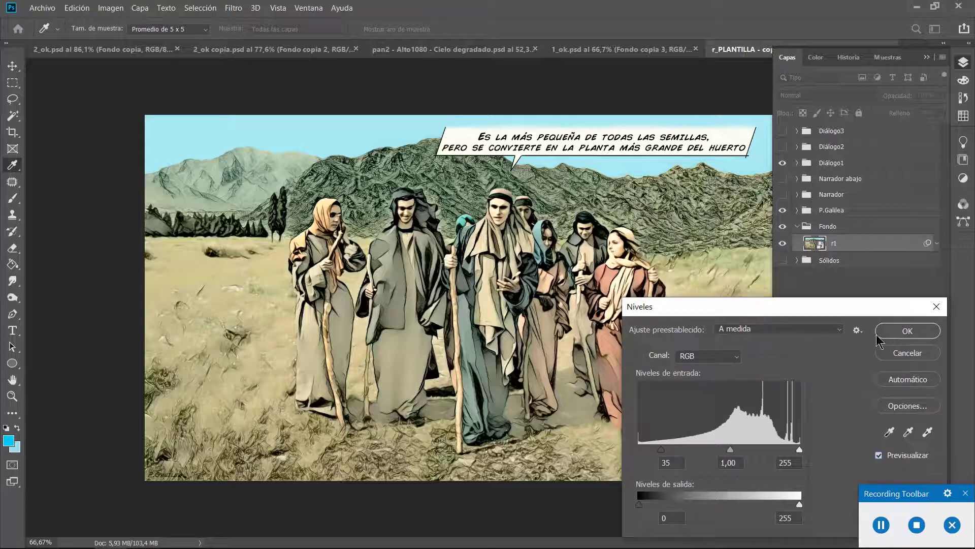
left_click(894, 331)
key("e")
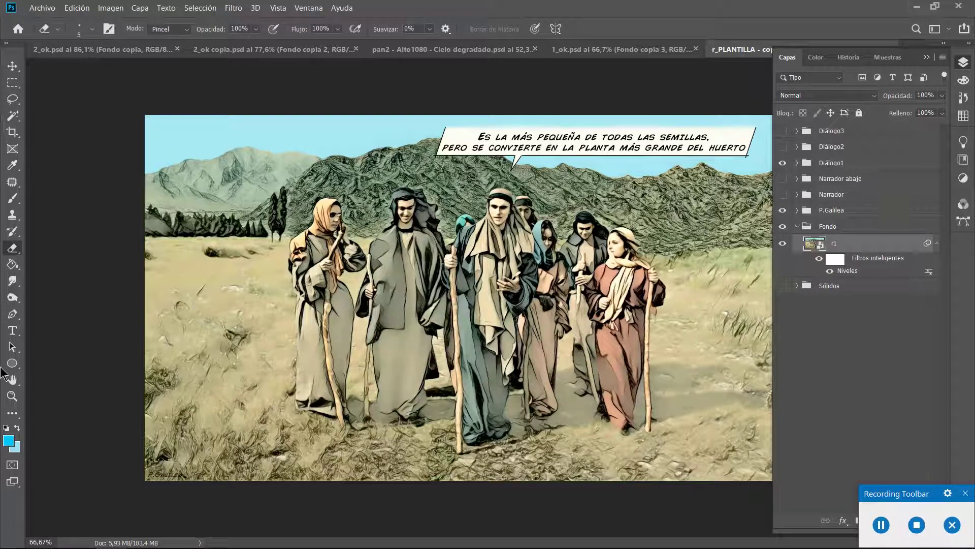
Reopen the Niveles smart filter of the r1 layer to review its settings, and close it without changes
double_click(847, 275)
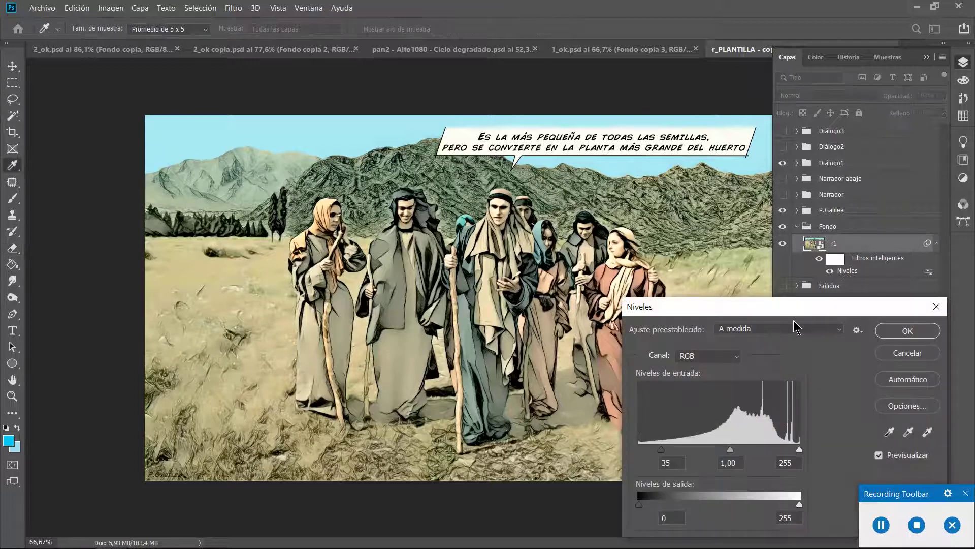
left_click_drag(792, 307, 774, 269)
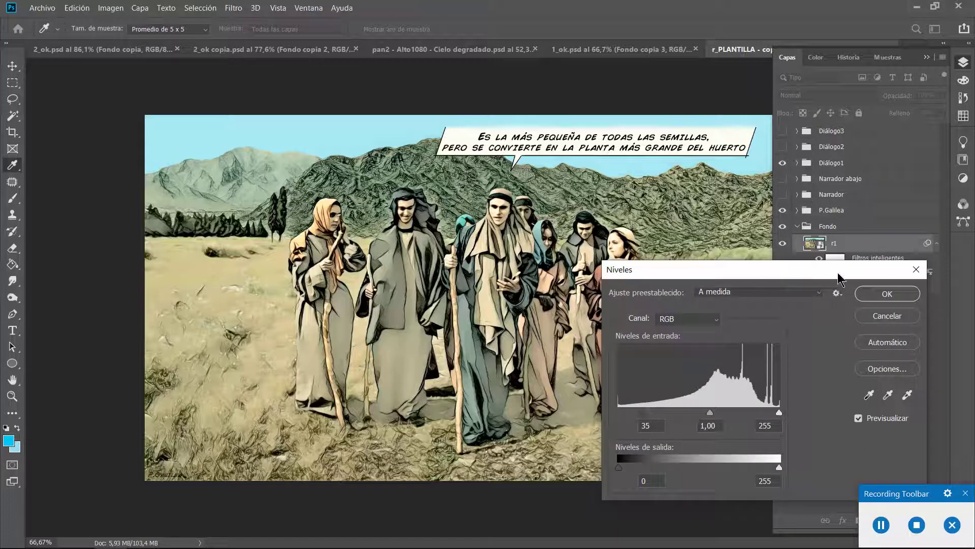
left_click(916, 269)
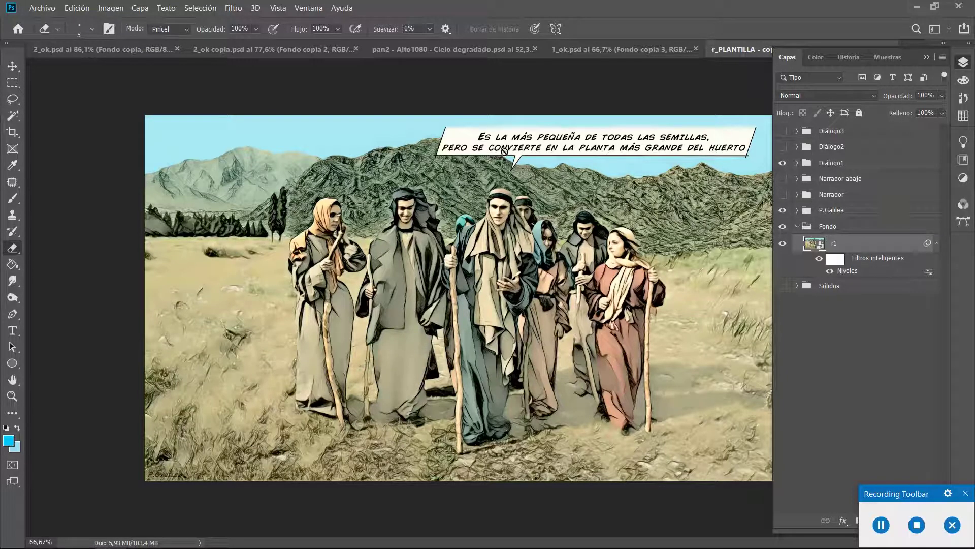
Use Free Transform on the Diálogo1 group to move the speech bubble slightly down, closer to the central man's head
left_click(833, 164)
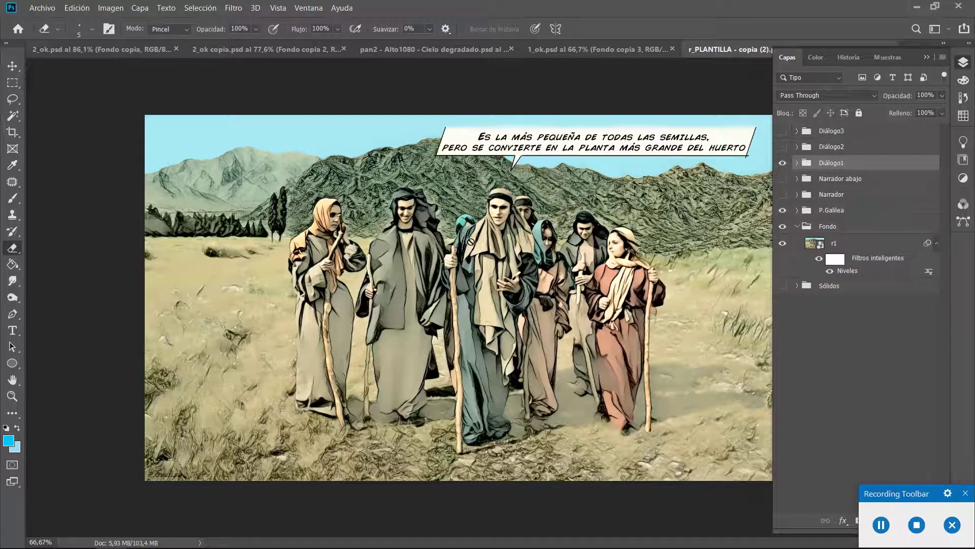
left_click(797, 163)
left_click(797, 163)
left_click(808, 165)
key("ctrl+t")
mouse_move(412, 137)
left_mouse_down()
mouse_move(350, 145)
mouse_move(411, 147)
left_mouse_up()
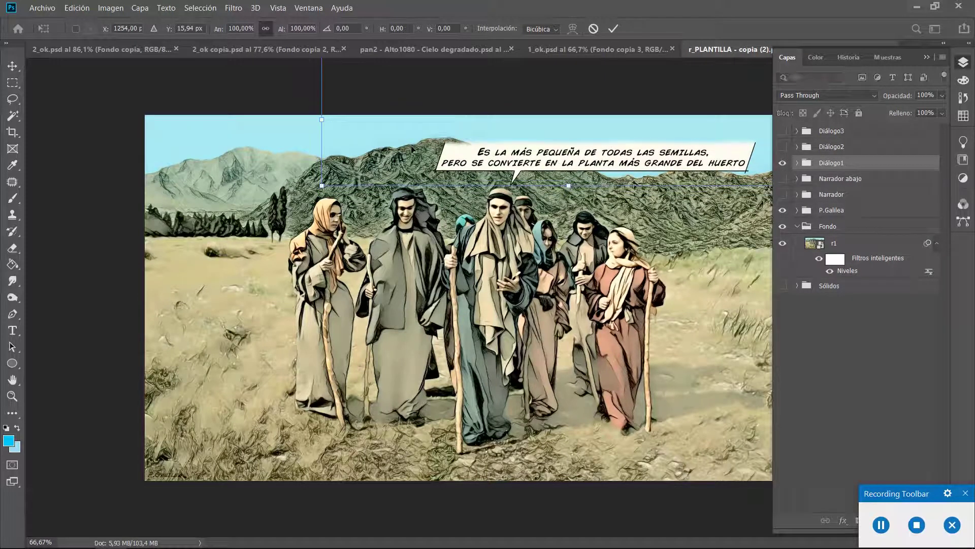
left_click(613, 29)
key("e")
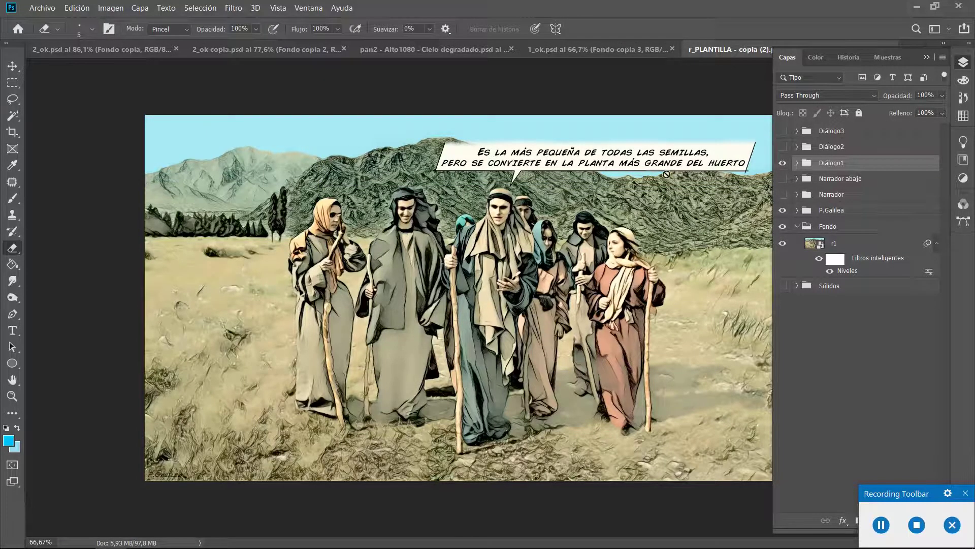
Nudge the Diálogo1 speech bubble slightly up and to the right with the Move tool, and collapse the layers panel
scroll(600, 164, "up", 3)
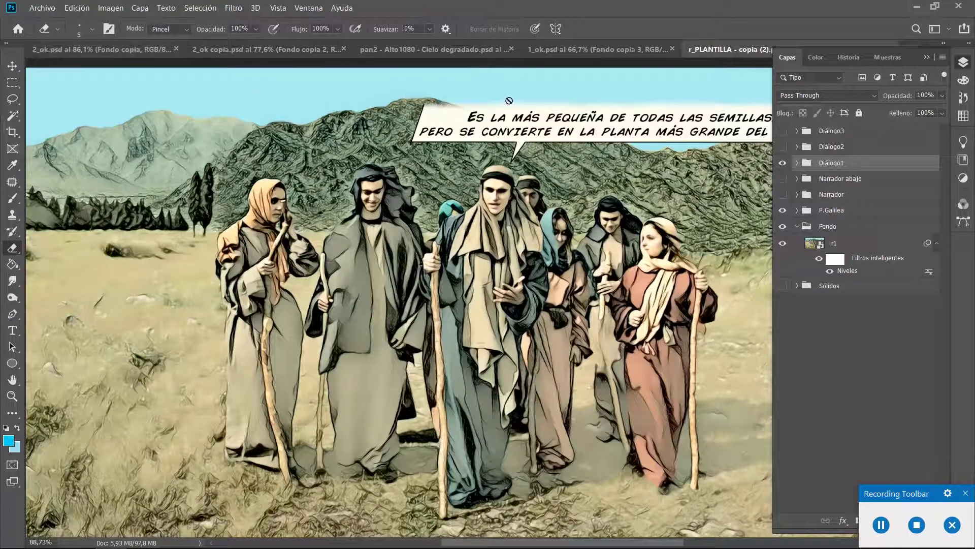
left_click(12, 66)
key("Up")
key("Up")
key("Up")
key("Up")
key("Up")
key("Up")
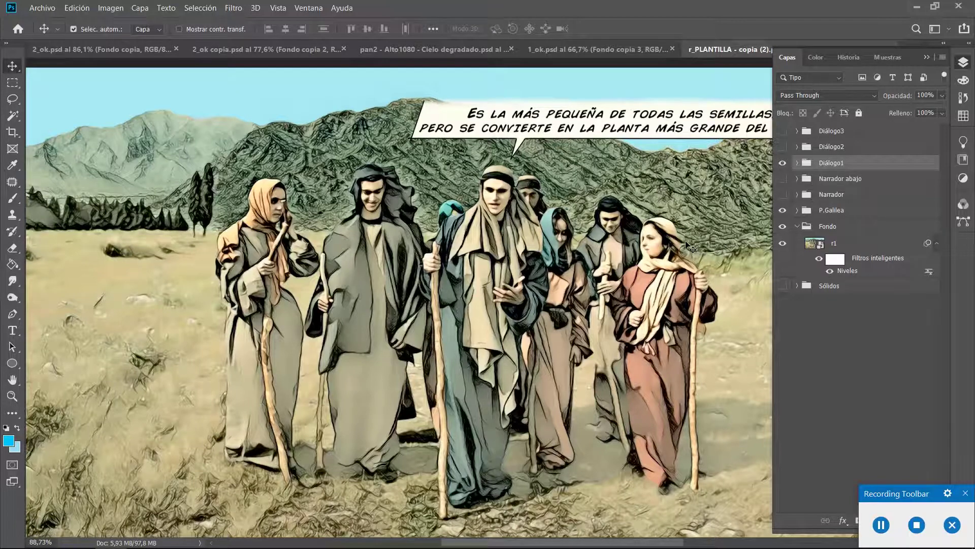
key("Right")
key("Right")
key("Down")
key("Down")
key("Down")
key("Down")
key("Right")
key("Right")
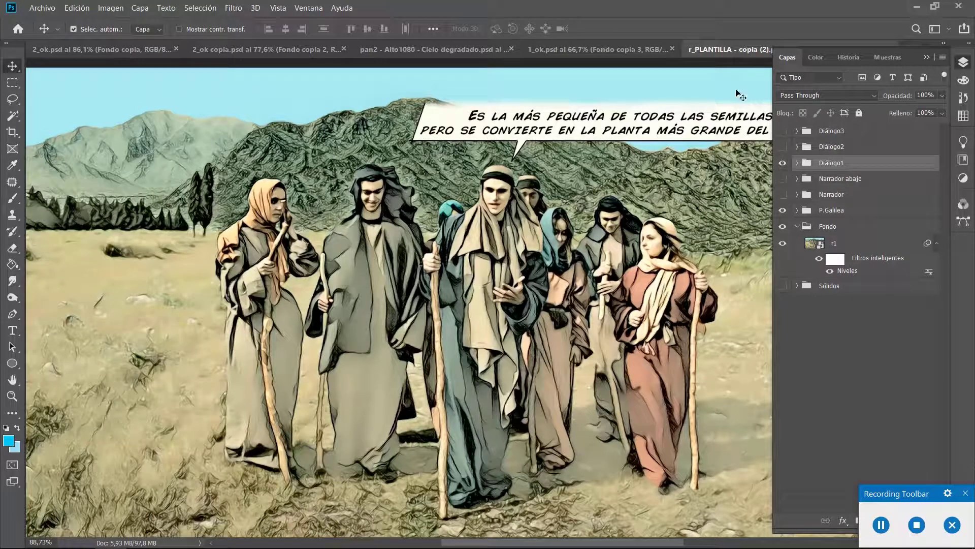
double_click(797, 54)
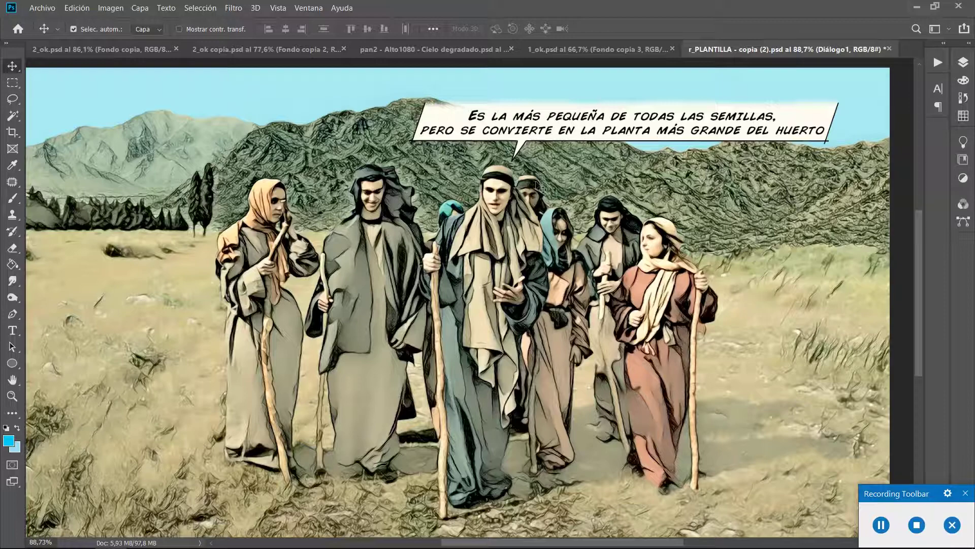
Start saving the panel under a new name in JPEG format and check the file names used in the Viñetas 01 folder
left_click(42, 9)
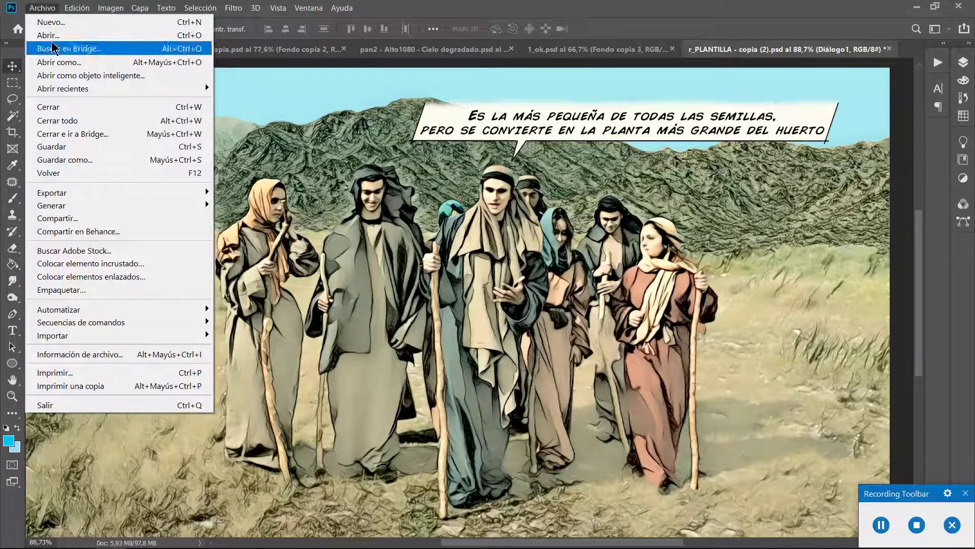
left_click(59, 160)
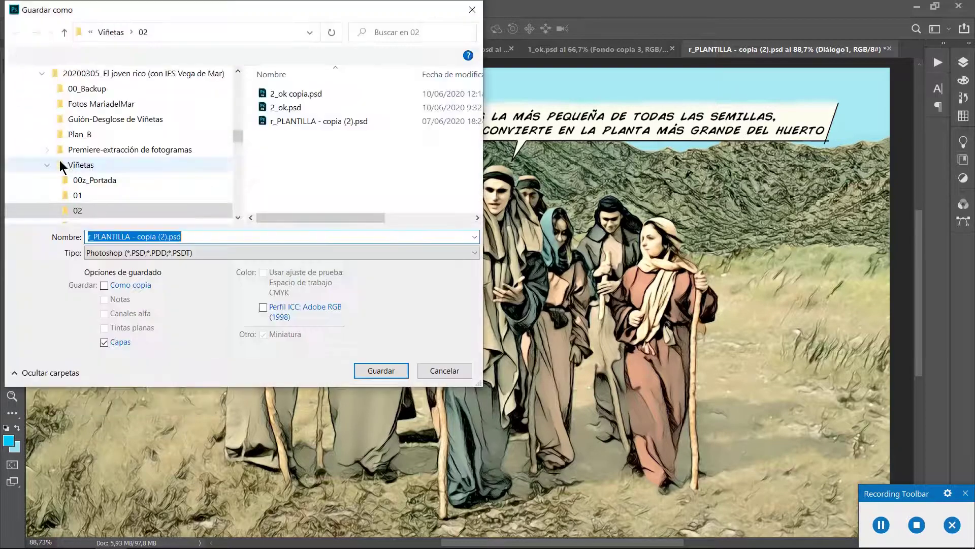
left_click(78, 195)
left_click(239, 252)
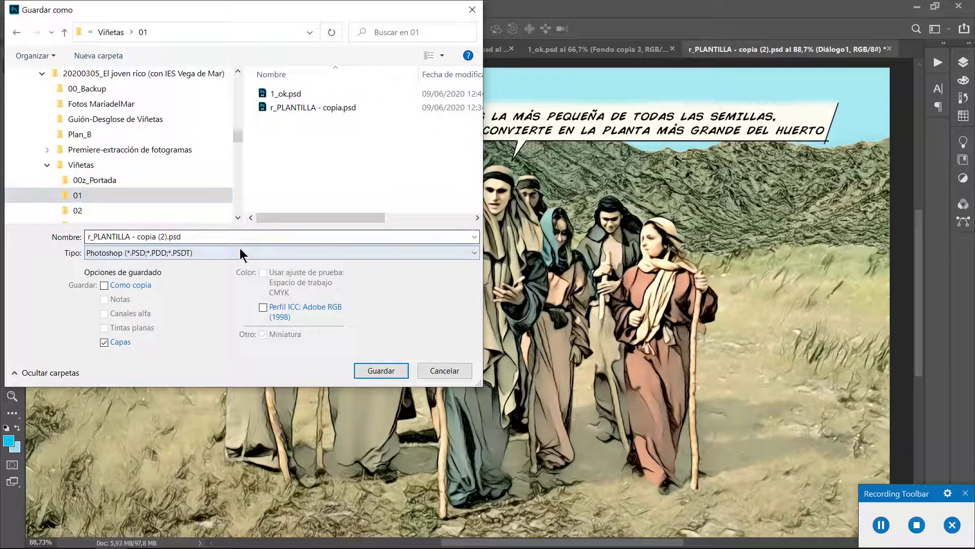
left_click(143, 376)
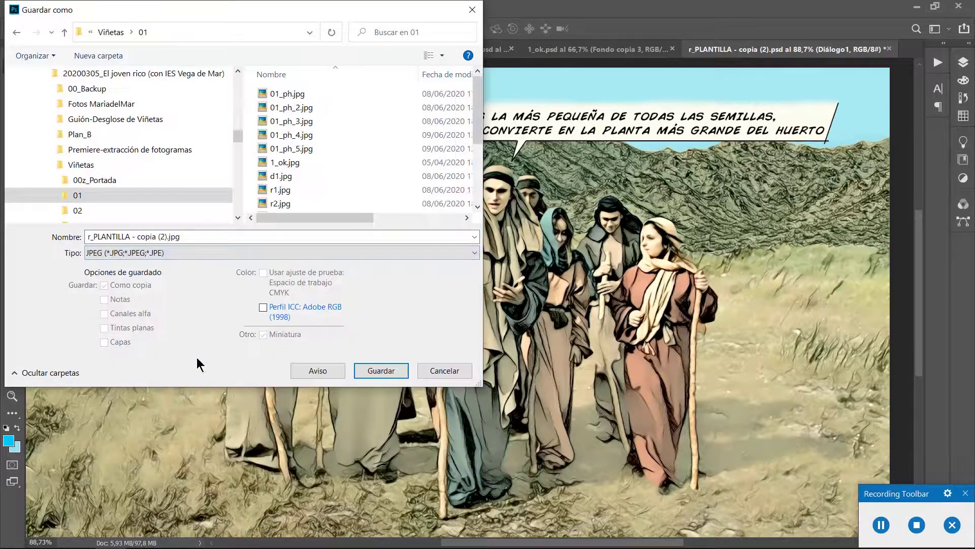
left_click_drag(474, 98, 473, 168)
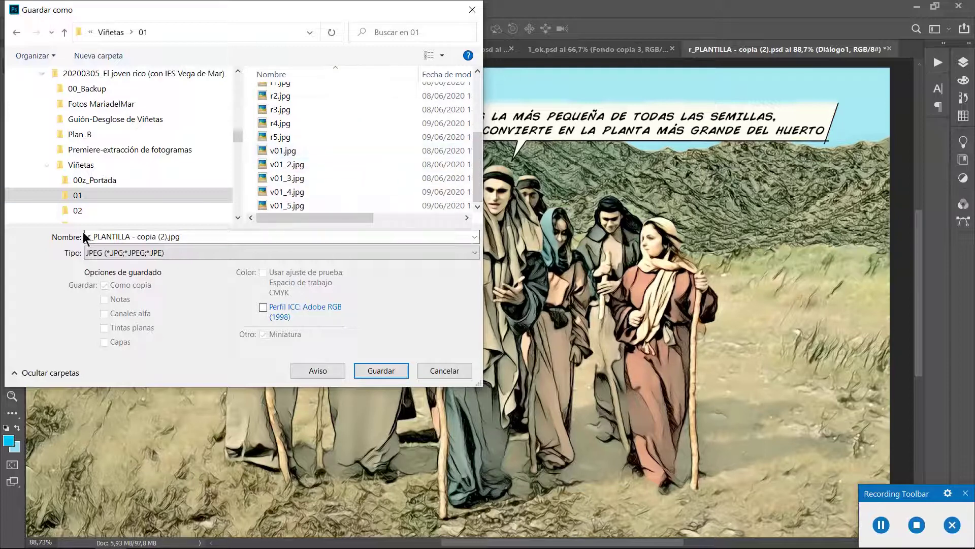
Save the JPEG as v02 in the Viñetas 02 folder at quality 12 with standard baseline, and switch to the file explorer to check it
left_click(70, 211)
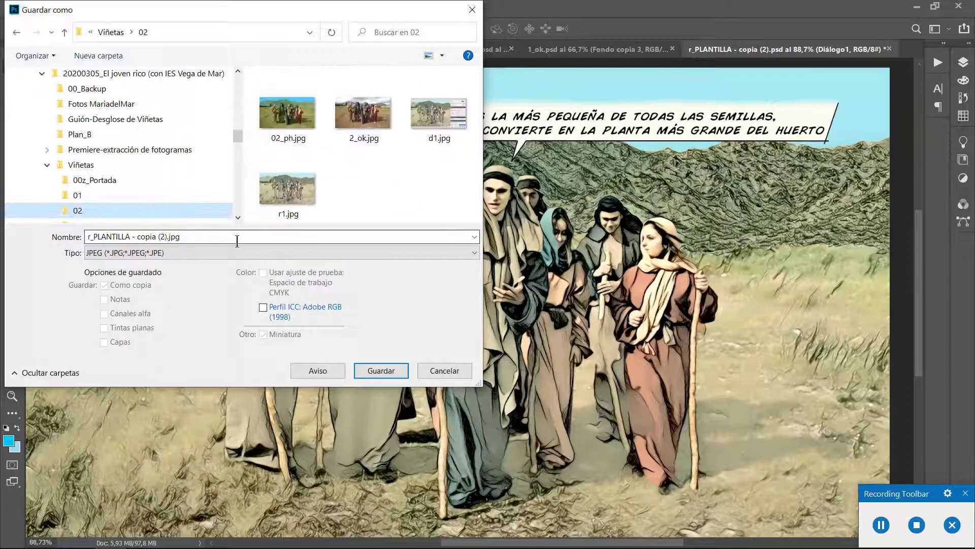
left_click(212, 236)
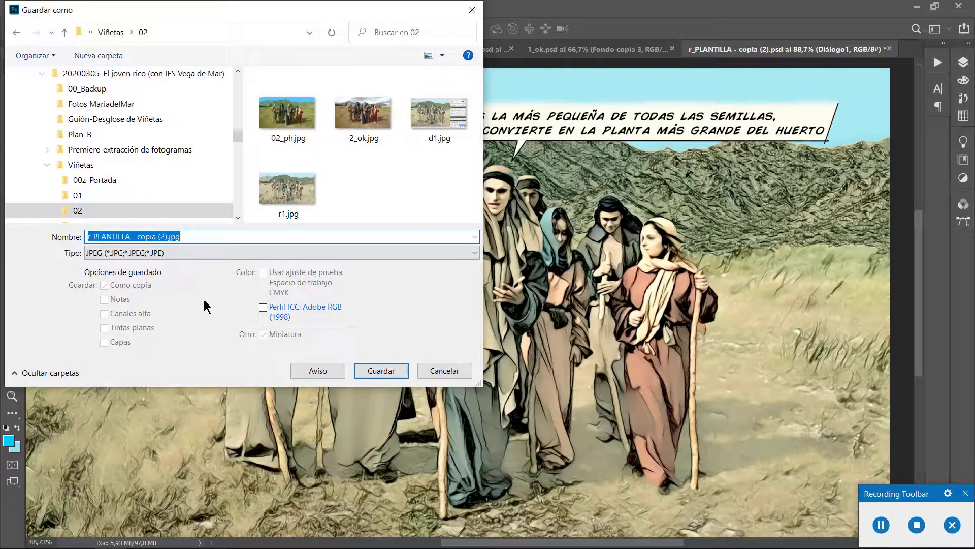
type("v02")
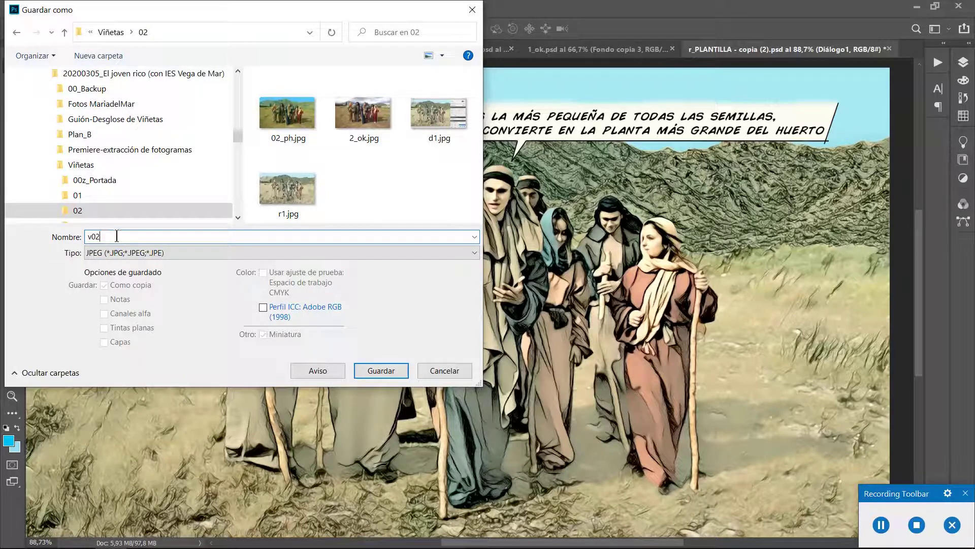
left_click(388, 370)
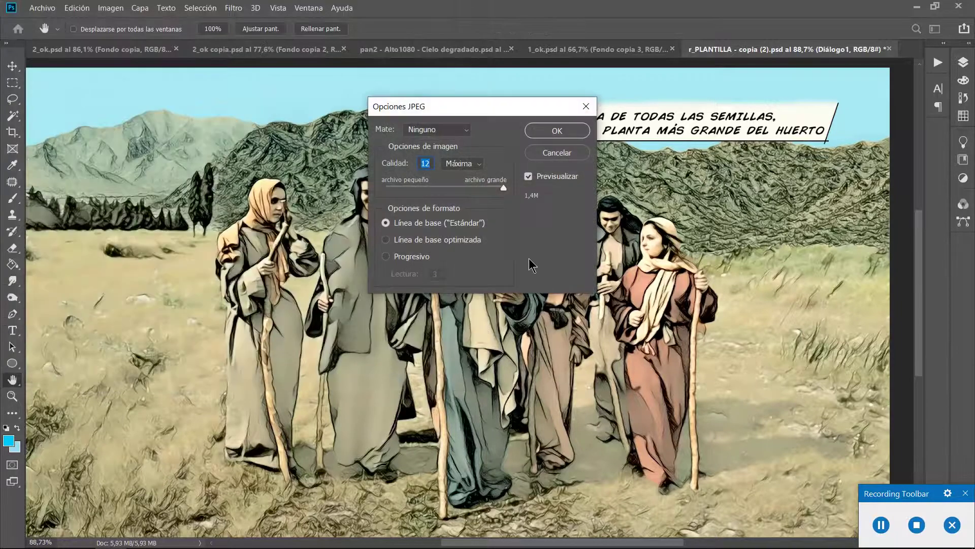
left_click(540, 129)
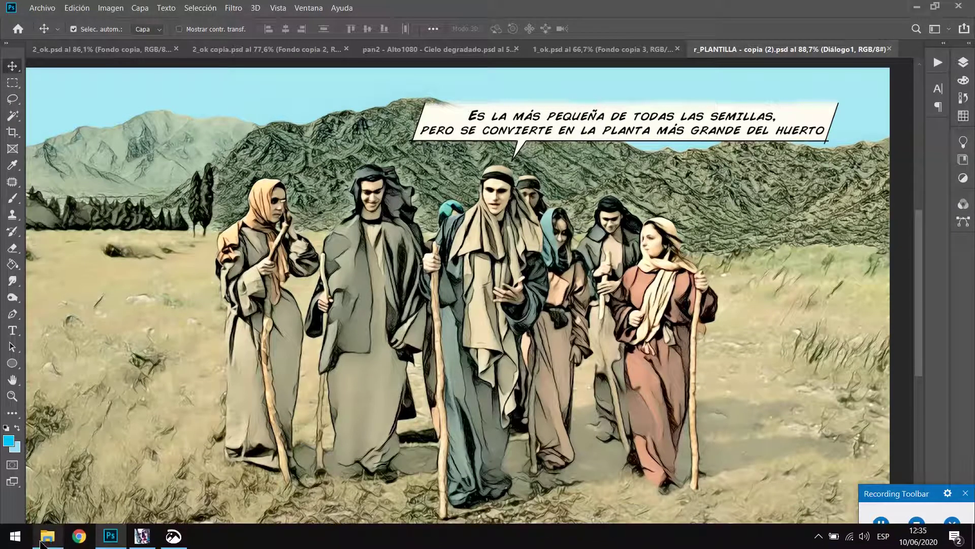
left_click(47, 544)
double_click(296, 236)
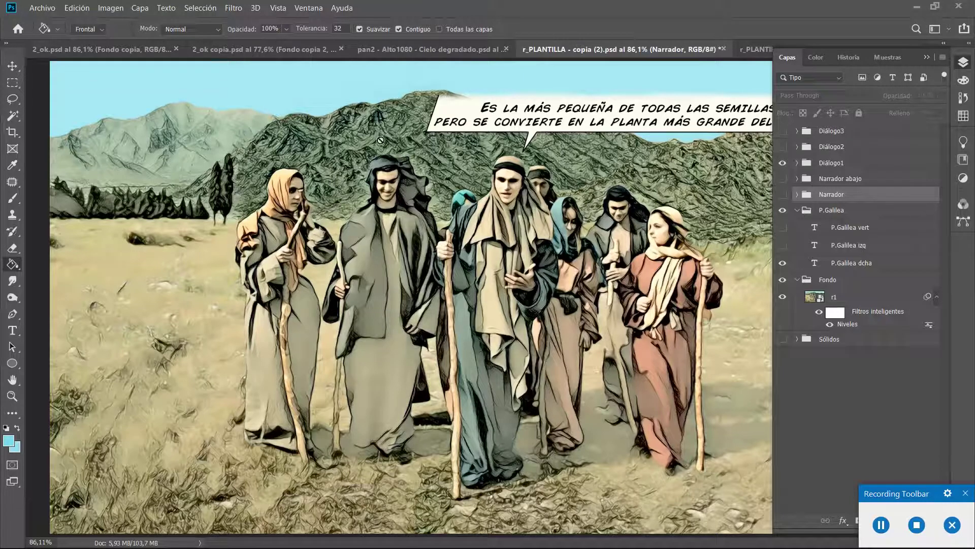
In pan2 - Alto1080 - Cielo degradado.psd, hide both Fondo copia layers to examine the bare landscape, and show them again
left_click(390, 54)
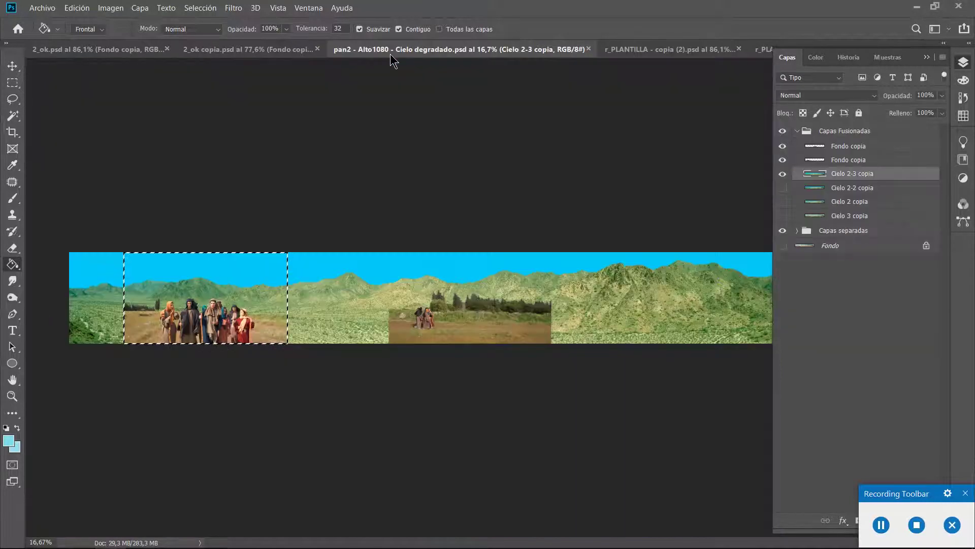
double_click(787, 58)
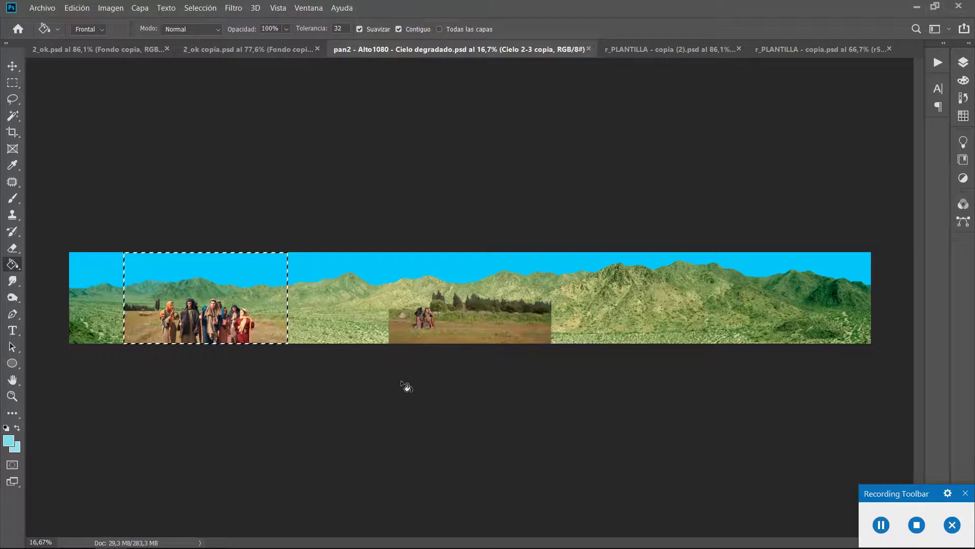
left_click(963, 62)
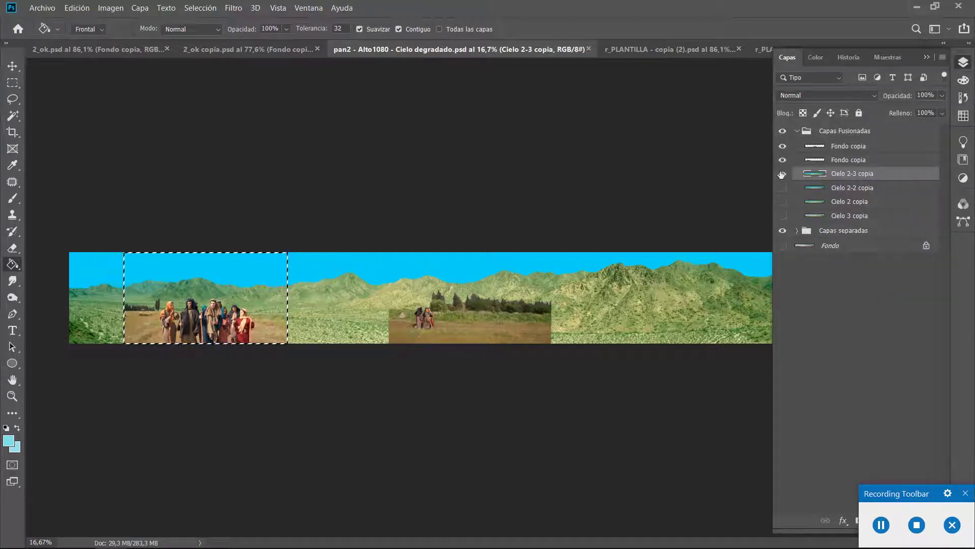
left_click(782, 146)
left_click(782, 160)
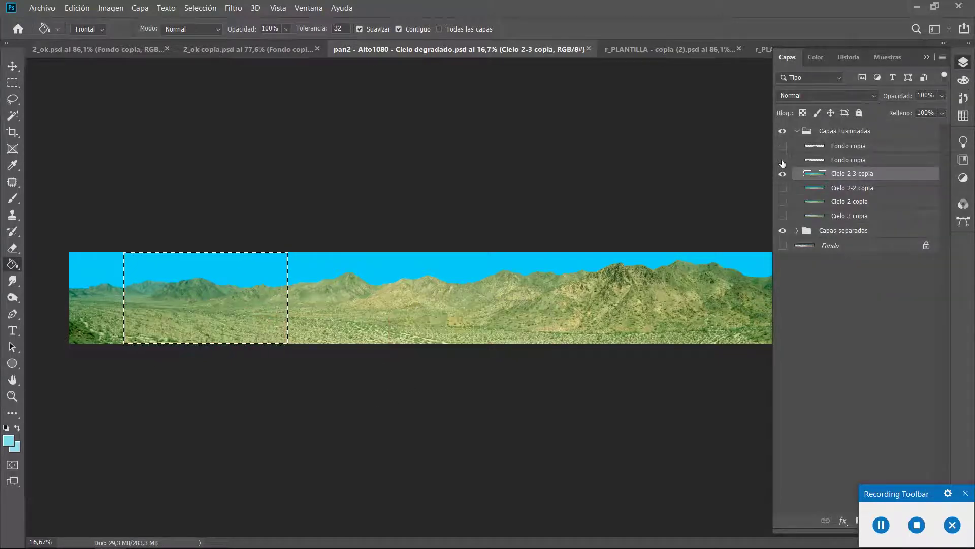
left_click(782, 160)
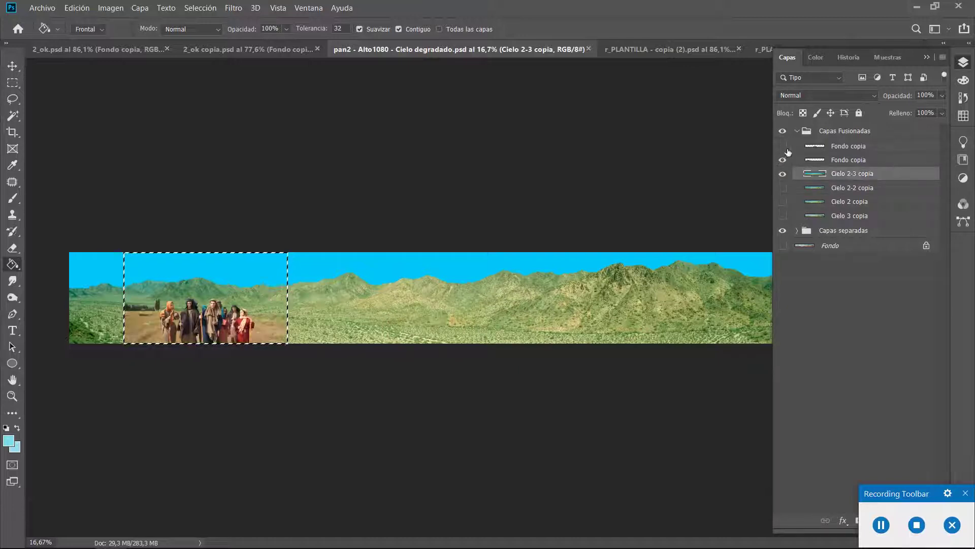
left_click(783, 146)
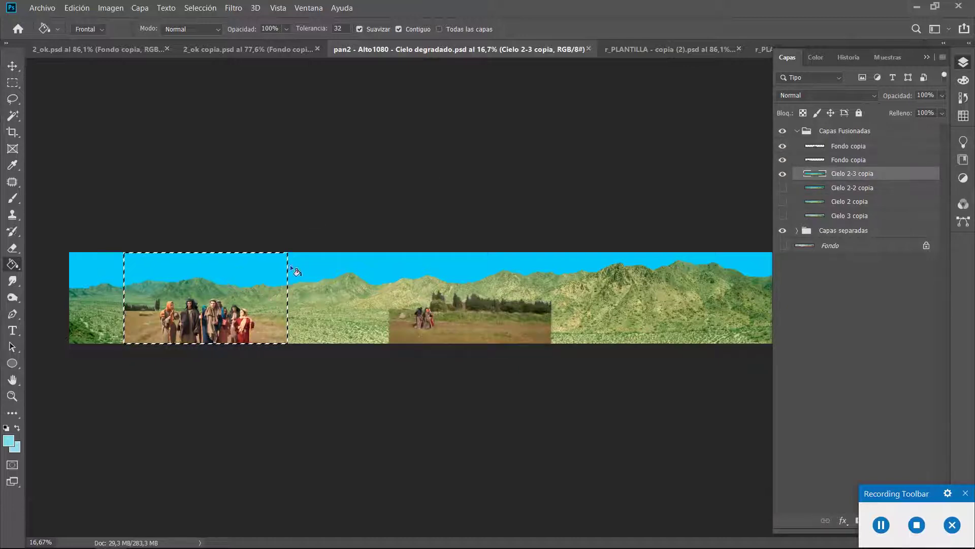
Deselect the rectangular area around the group, and toggle each Fondo copia layer off and on to compare it with the landscape
key("ctrl+d")
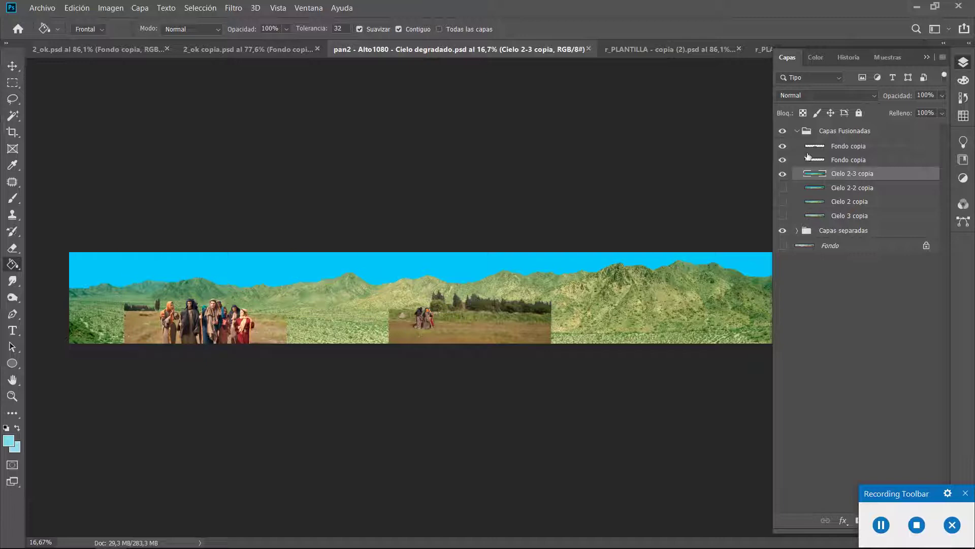
left_click(783, 161)
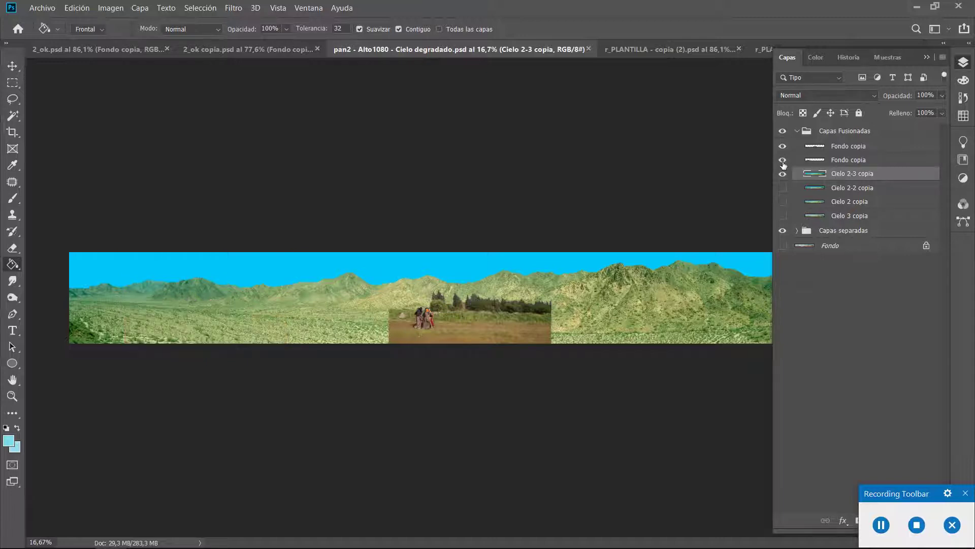
left_click(782, 160)
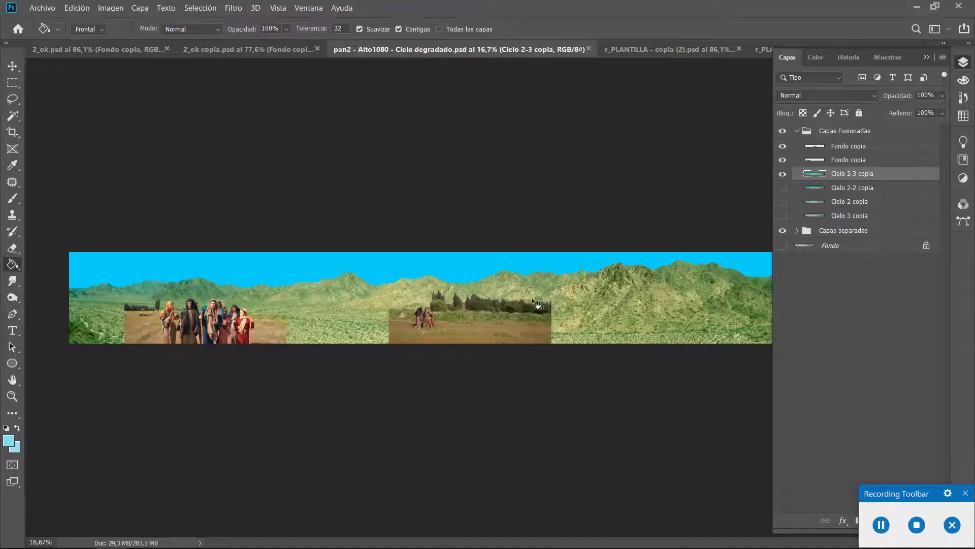
left_click(782, 161)
left_click(783, 160)
left_click(783, 147)
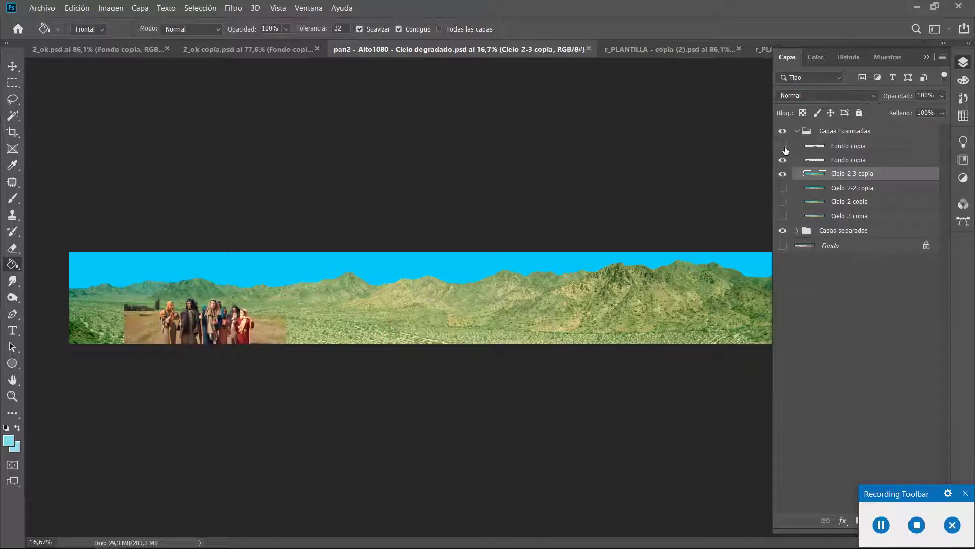
left_click(784, 147)
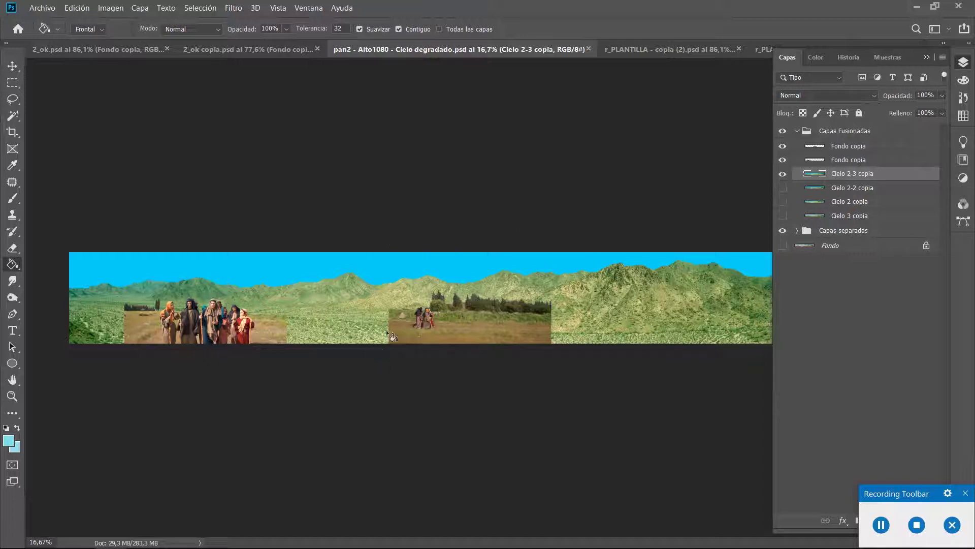
Toggle the two Fondo copia layers again to examine how each inserted photo fits the panorama, leaving both visible with the Move tool active
left_click(782, 160)
left_click(782, 147)
left_click(783, 147)
left_click(783, 147)
left_click(783, 147)
left_click(783, 147)
left_click(12, 65)
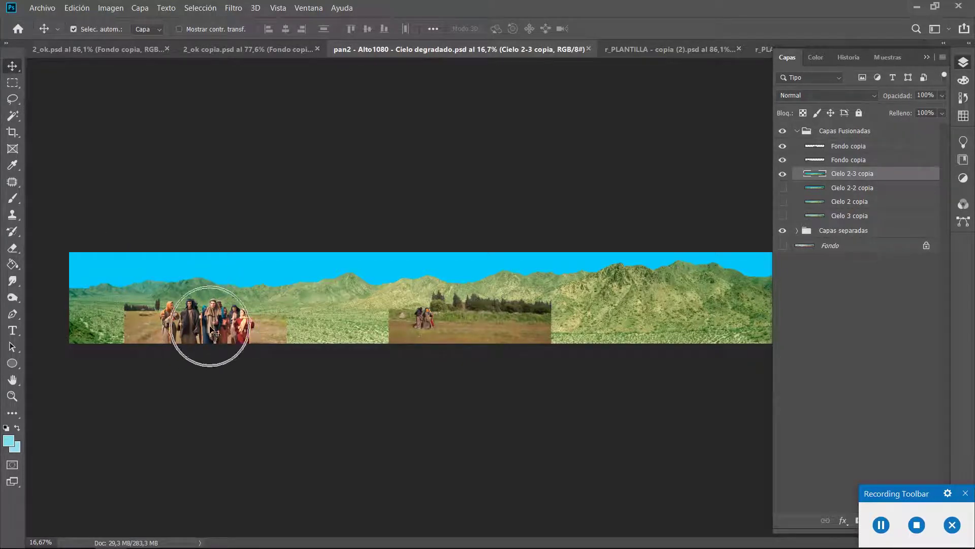
left_click(782, 160)
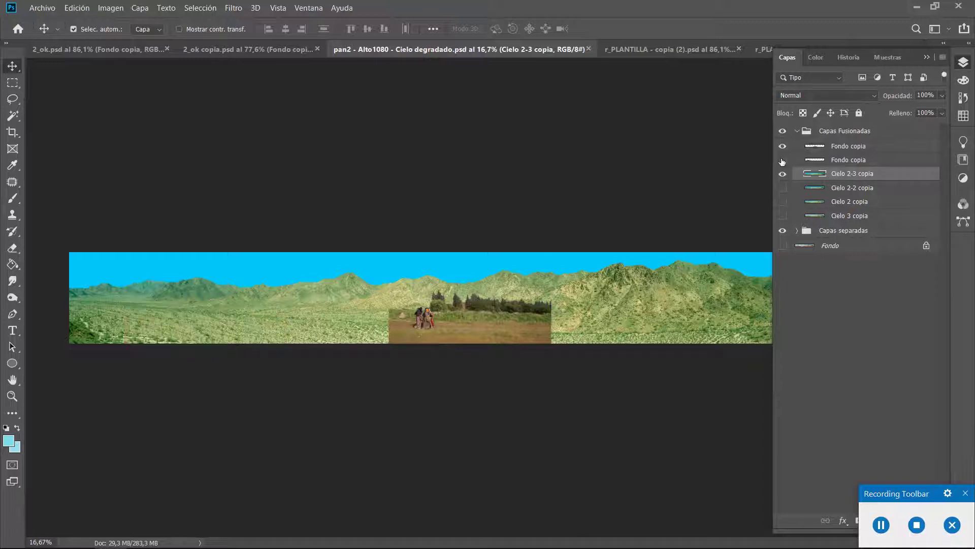
left_click(782, 160)
key("ctrl")
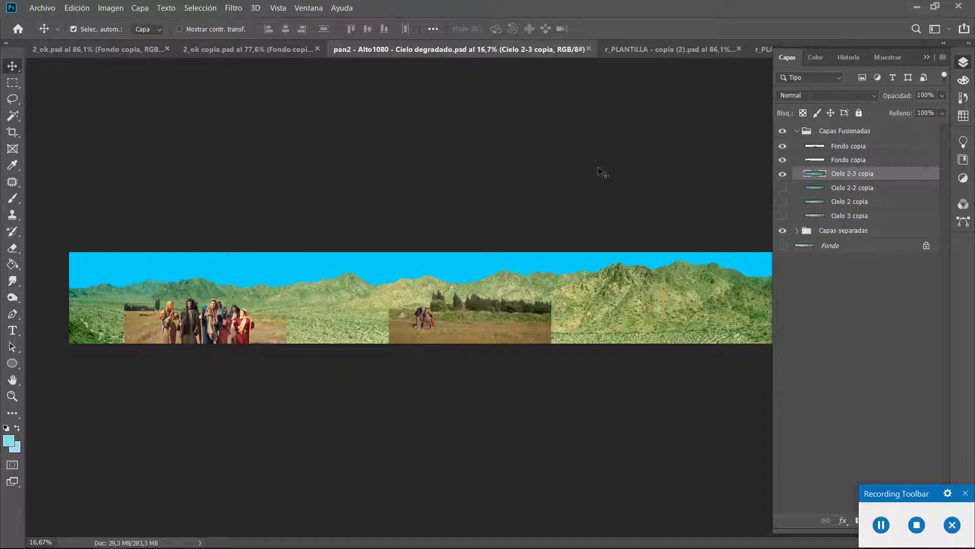
Return to the r_PLANTILLA - copia (2).psd document, collapse its Fondo group and check the contents of the P.Galilea group
left_click(617, 54)
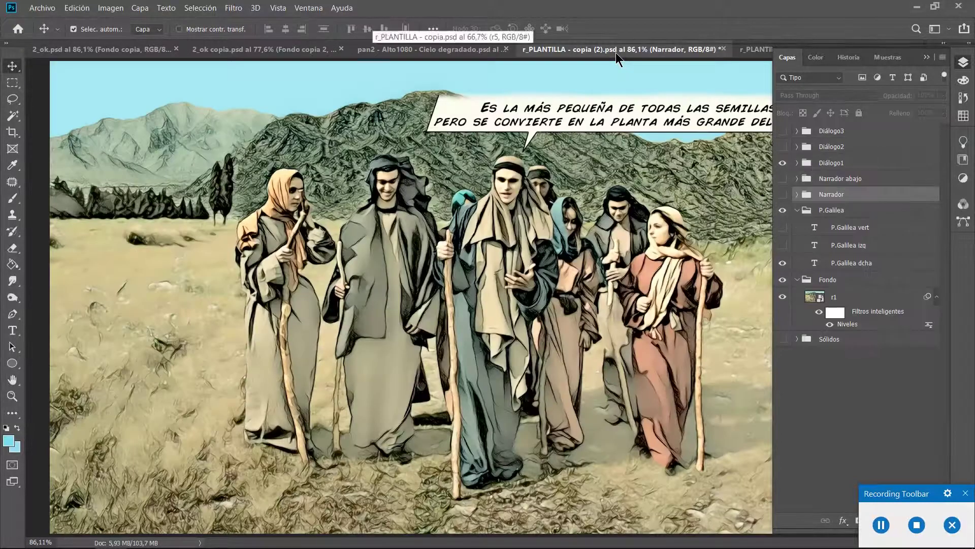
left_click(798, 280)
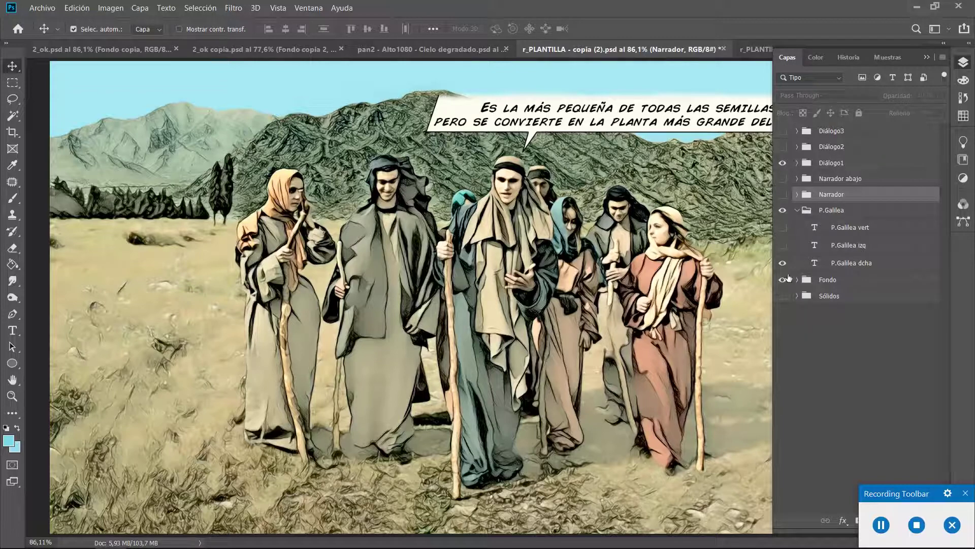
left_click(530, 127)
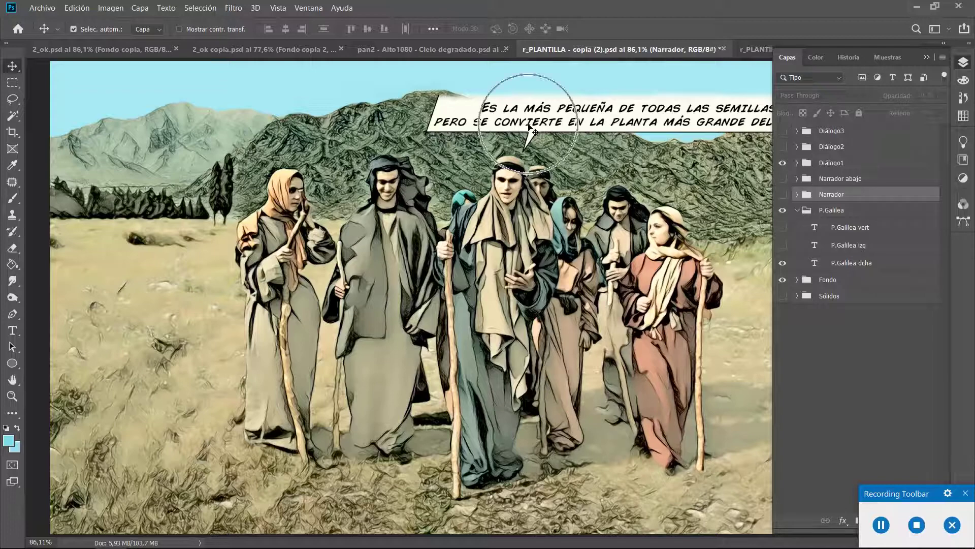
left_click(798, 211)
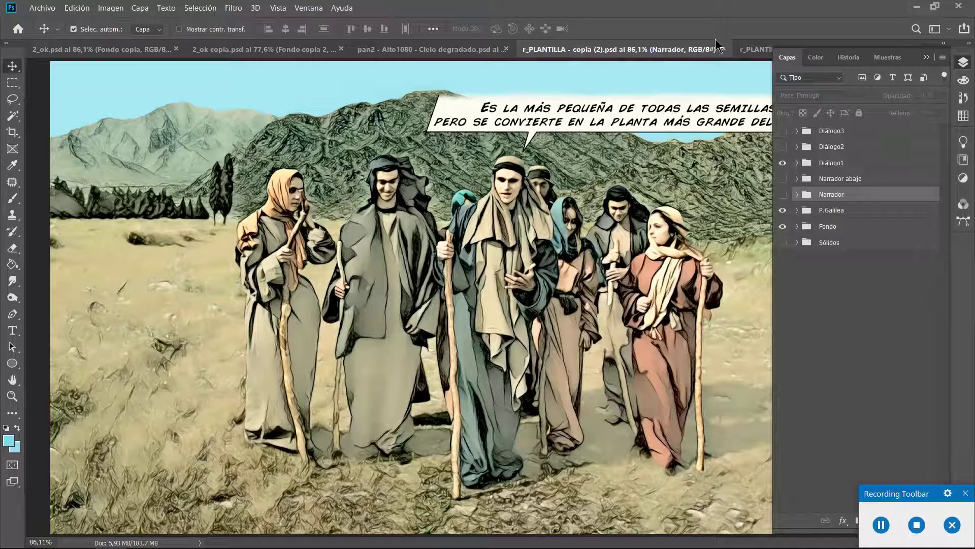
left_click(797, 211)
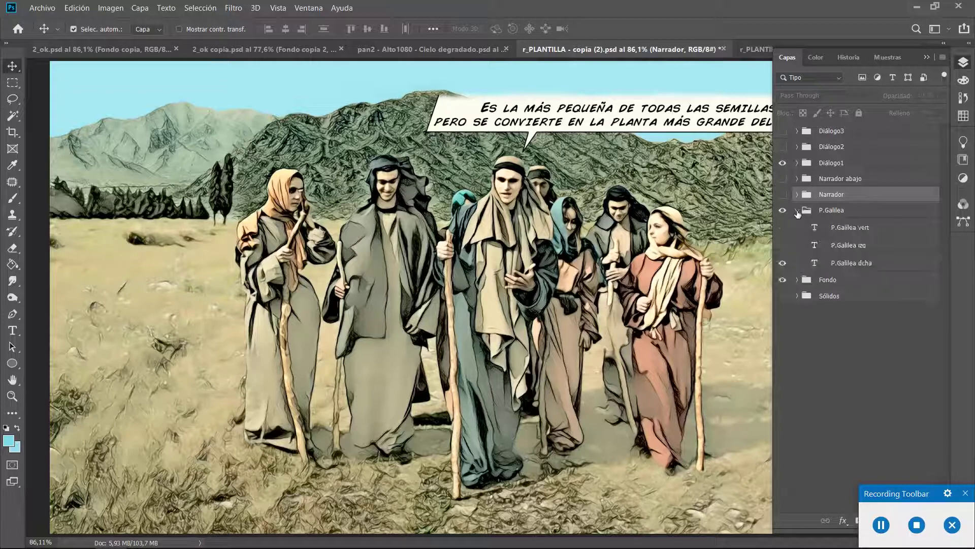
Show all three P.Galilea signature layers to compare their positions on the whole panel, and leave only P.Galilea dcha visible
left_click(783, 246)
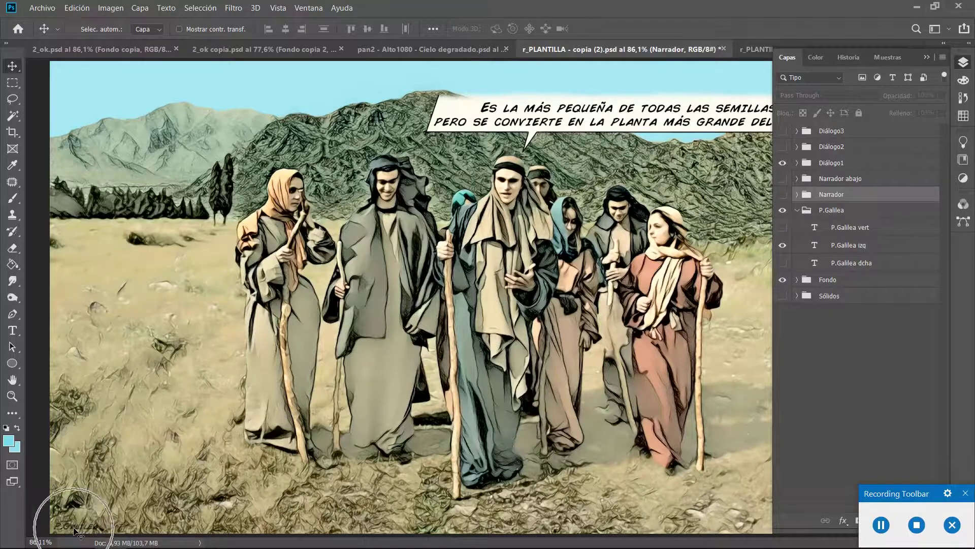
key("ctrl")
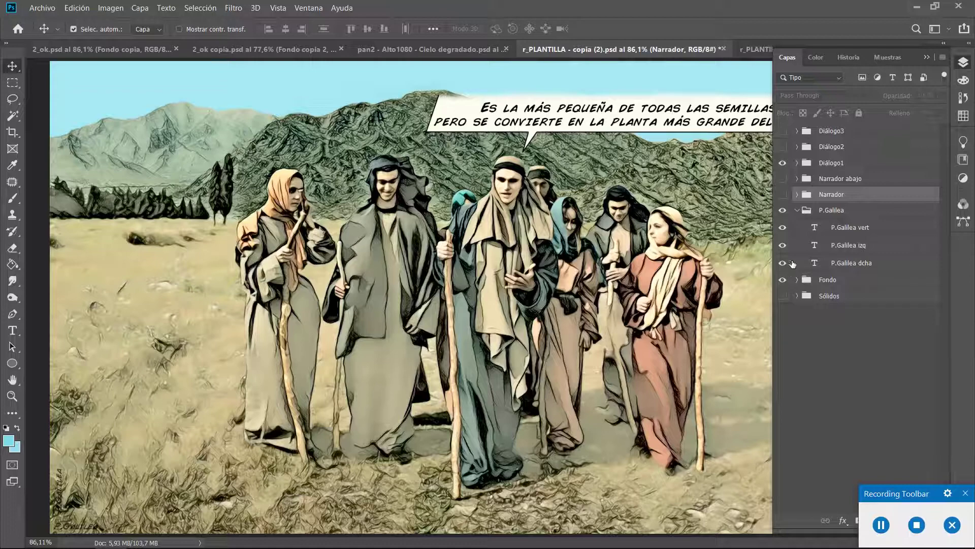
left_click(789, 55)
left_click_drag(915, 488, 953, 377)
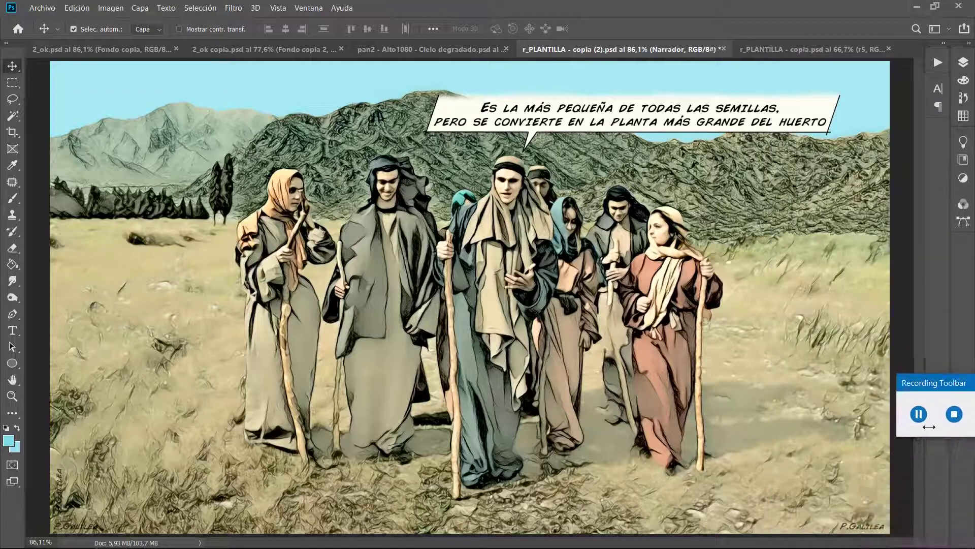
left_click(852, 533)
left_click(964, 62)
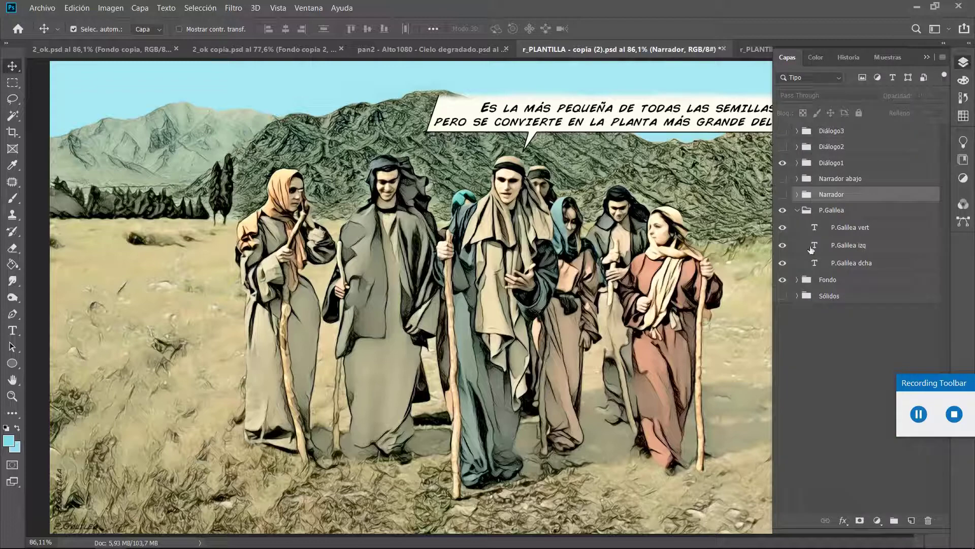
left_click(784, 228)
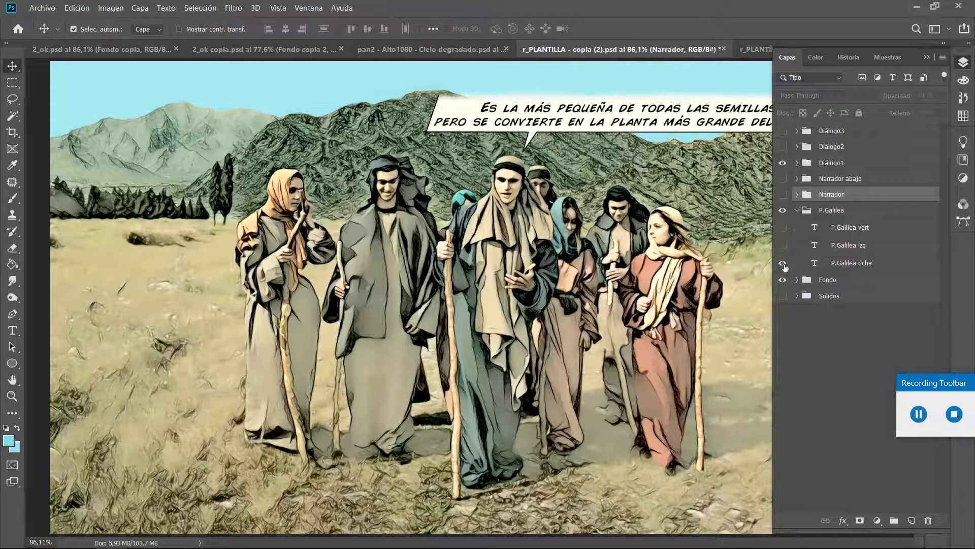
Toggle the P.Galilea izq and P.Galilea dcha signature layers to compare both placements, leaving only P.Galilea dcha visible
key("ctrl")
key("ctrl")
key("ctrl")
left_click(783, 245)
left_click(782, 262)
left_click(783, 263)
key("ctrl")
left_click(783, 247)
Collapse the P.Galilea group and save the r_PLANTILLA - copia (2).psd document
left_click(797, 209)
left_click(927, 57)
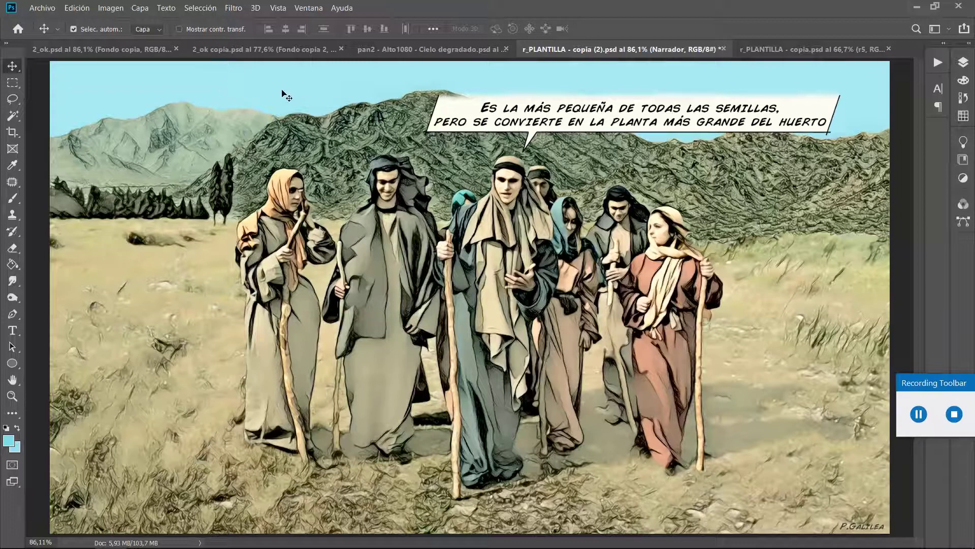
key("ctrl+s")
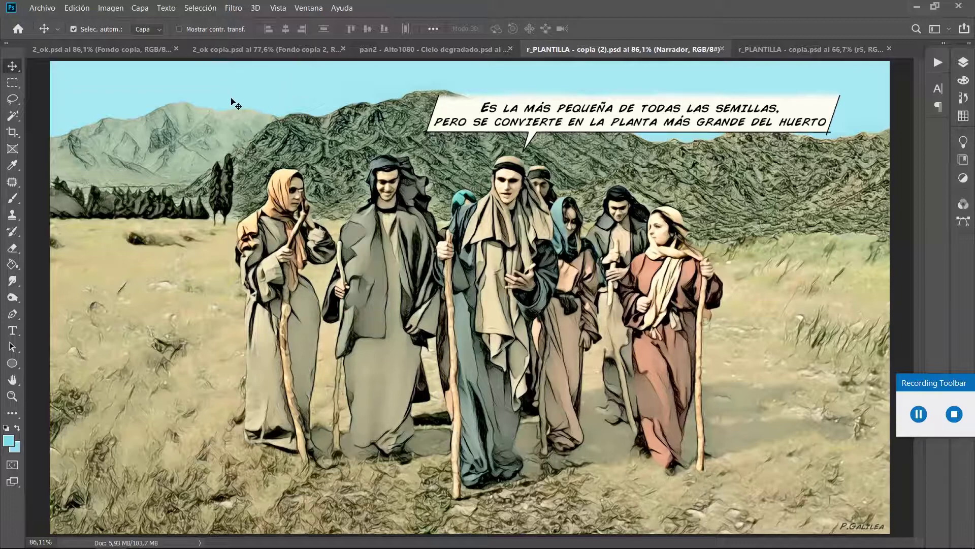
Switch to Painnt, go back from the finished image to the Lapiz filter settings to review them, and minimise the program
mouse_move(158, 546)
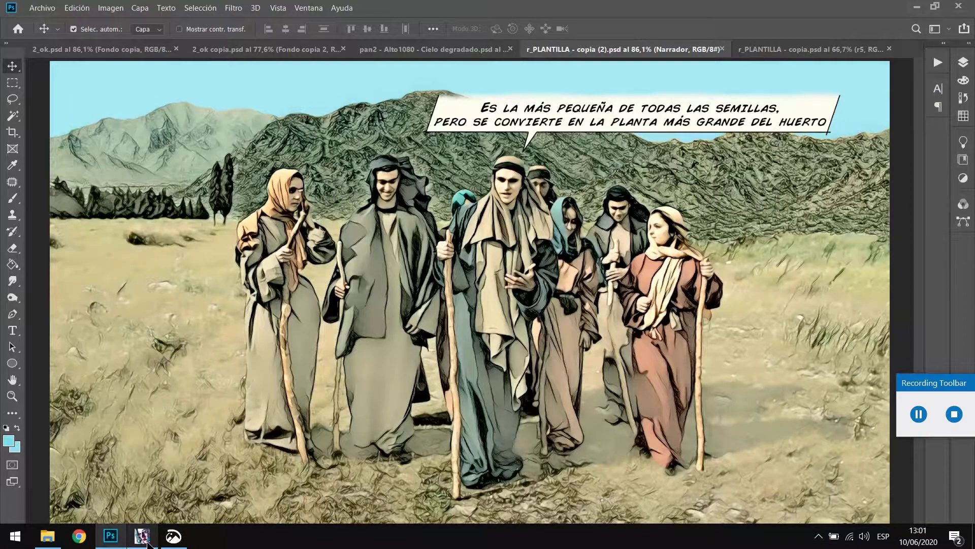
left_click(146, 541)
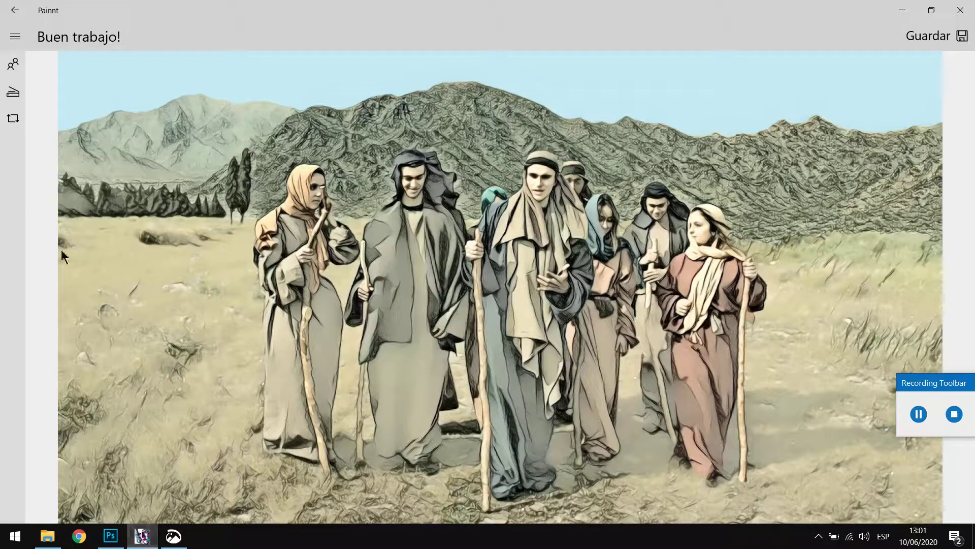
left_click(15, 11)
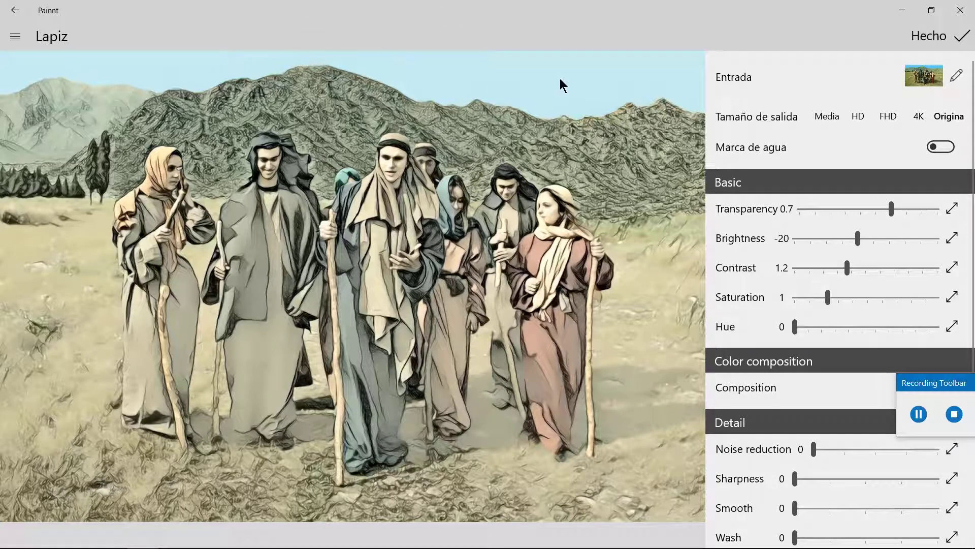
left_click(904, 12)
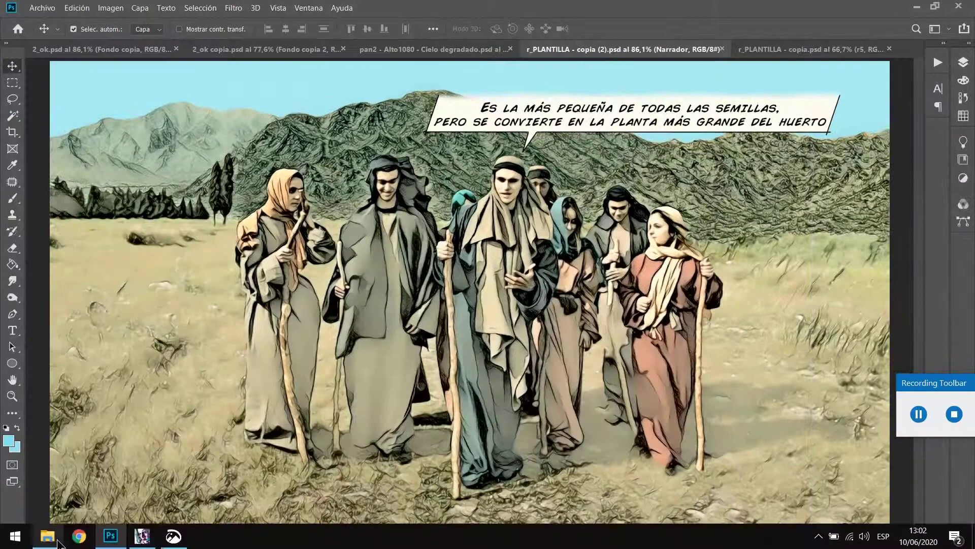
Switch to File Explorer and open v01_5.jpg from the zz_Terminadas folder in the photo viewer
left_click(47, 536)
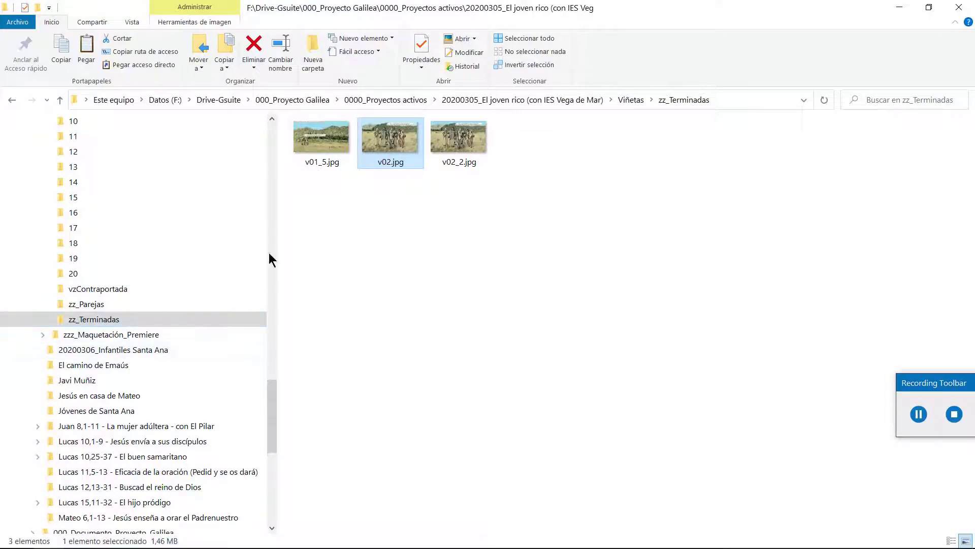
left_click(321, 145)
double_click(320, 142)
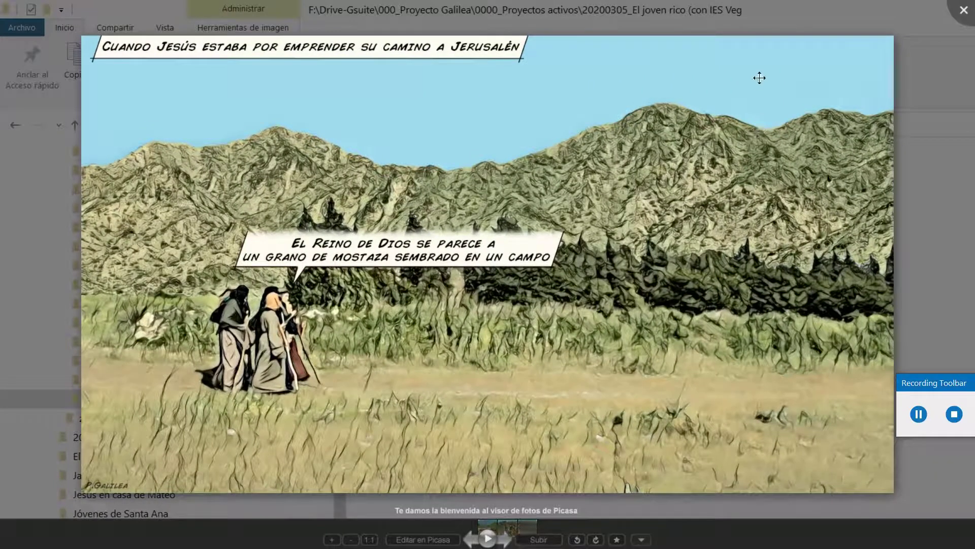
Flip repeatedly between v01_5.jpg and v02.jpg to compare the sky colours of the two panels, and close the viewer
key("Right")
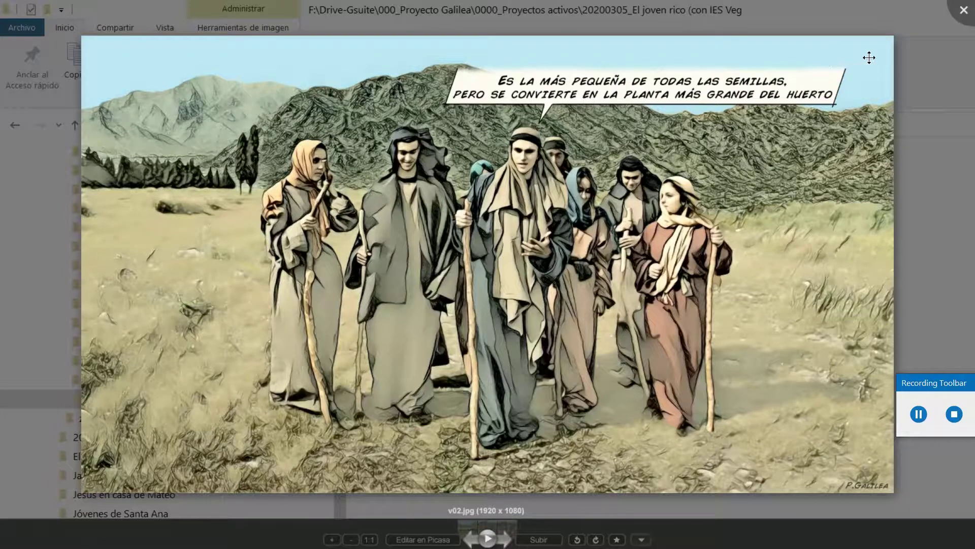
key("Left")
key("Right")
key("Left")
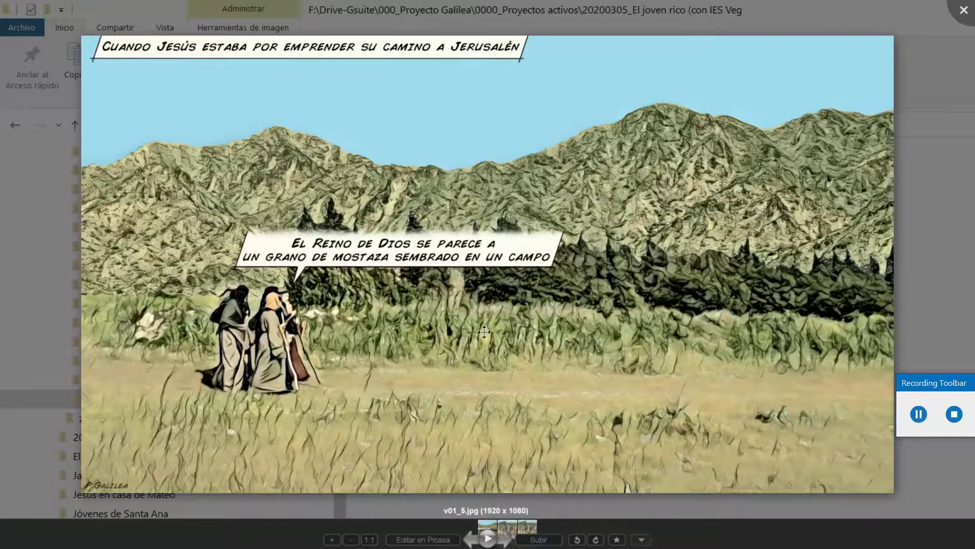
key("Right")
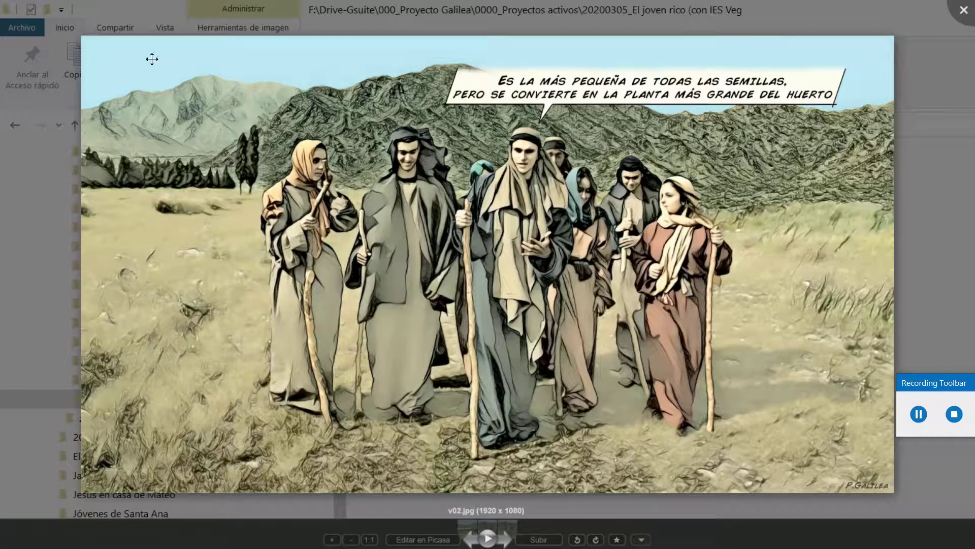
key("Left")
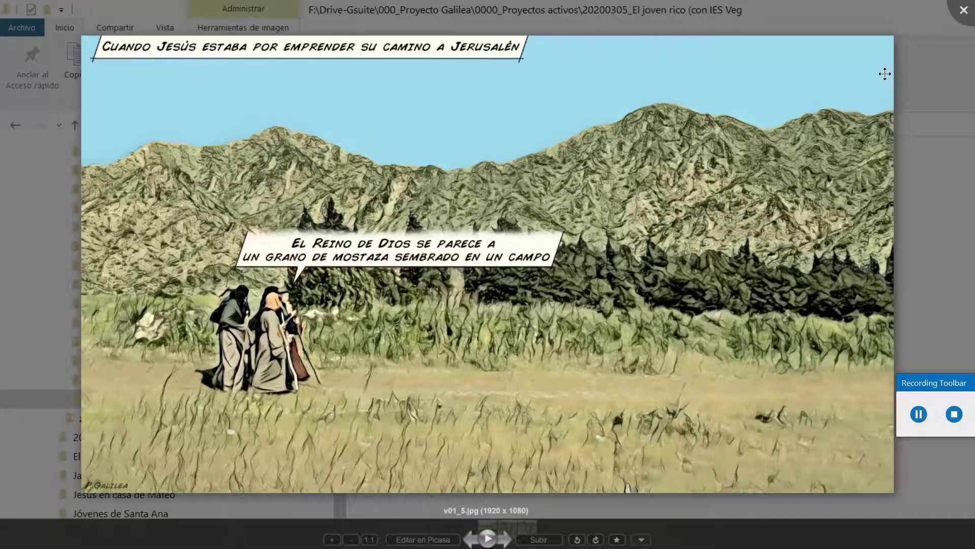
key("Right")
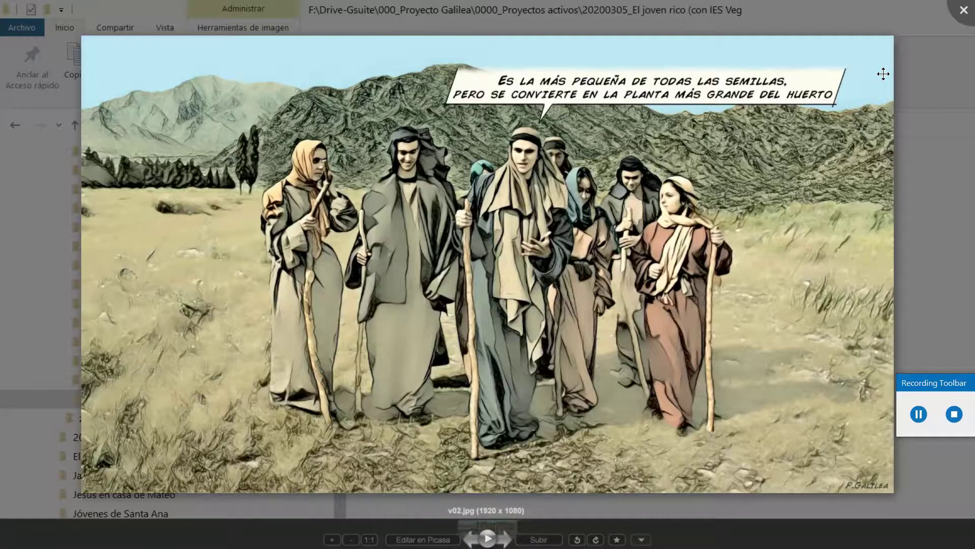
key("Left")
key("Right")
key("Left")
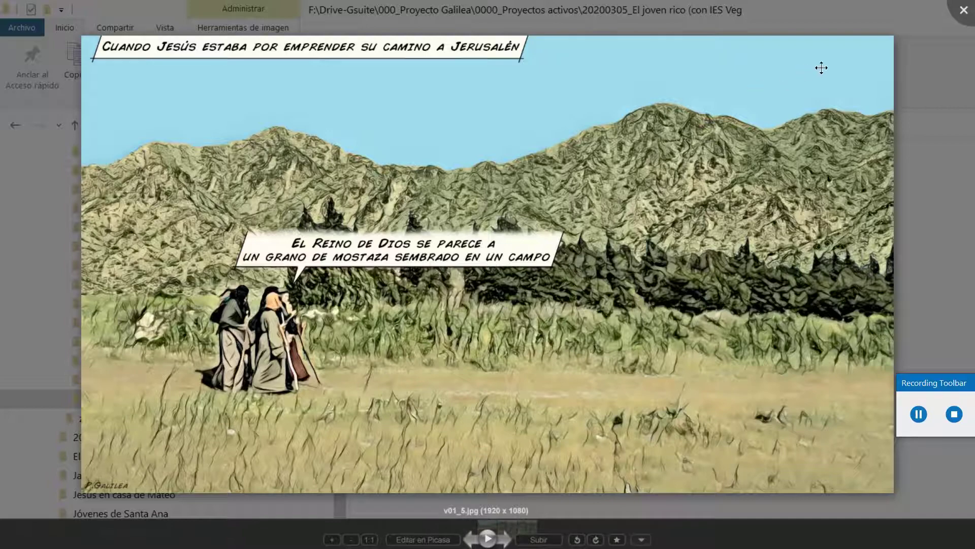
key("Right")
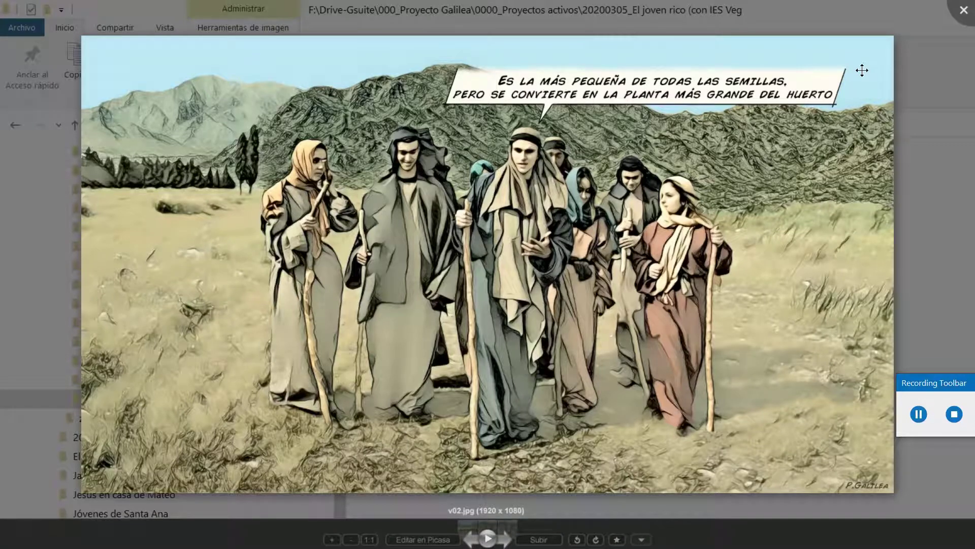
left_click(924, 89)
Switch to Photoshop, check the r1 layer inside the Fondo group by toggling it, and hide the Diálogo1 group
left_click(110, 536)
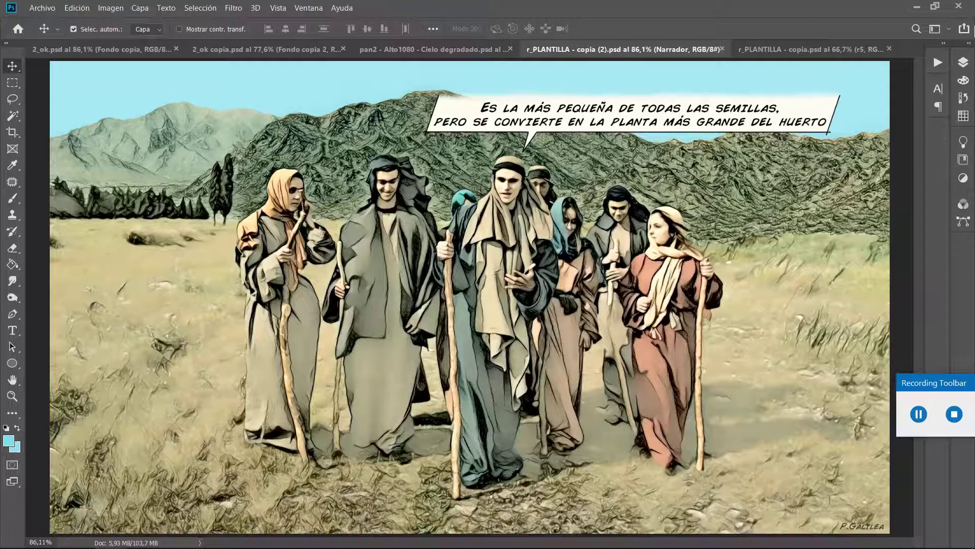
left_click(962, 65)
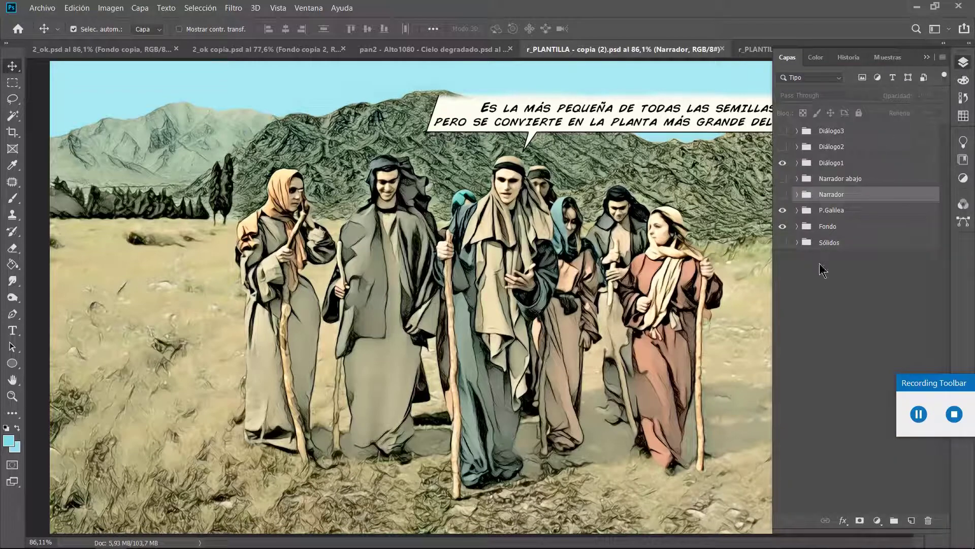
left_click(796, 227)
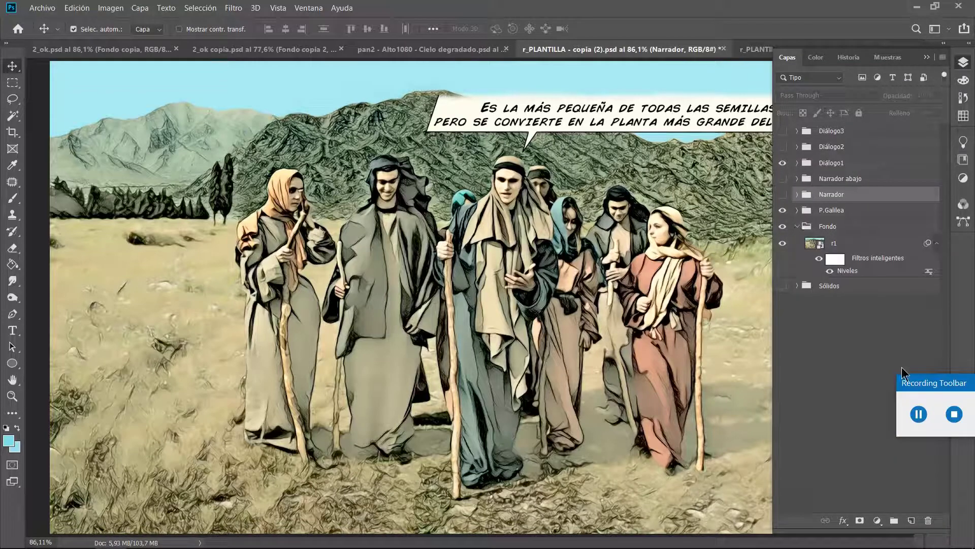
left_click_drag(923, 385, 900, 521)
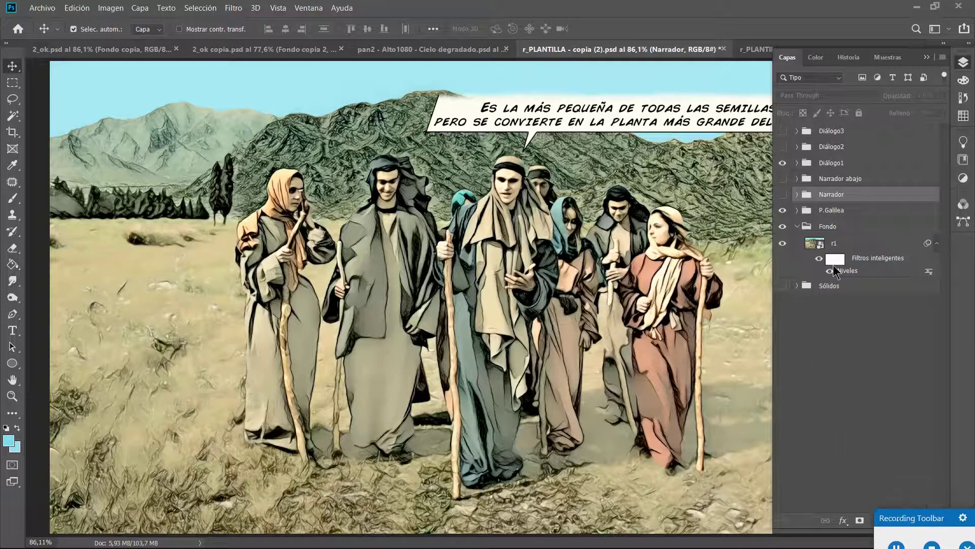
left_click(782, 244)
left_click(783, 244)
left_click(783, 163)
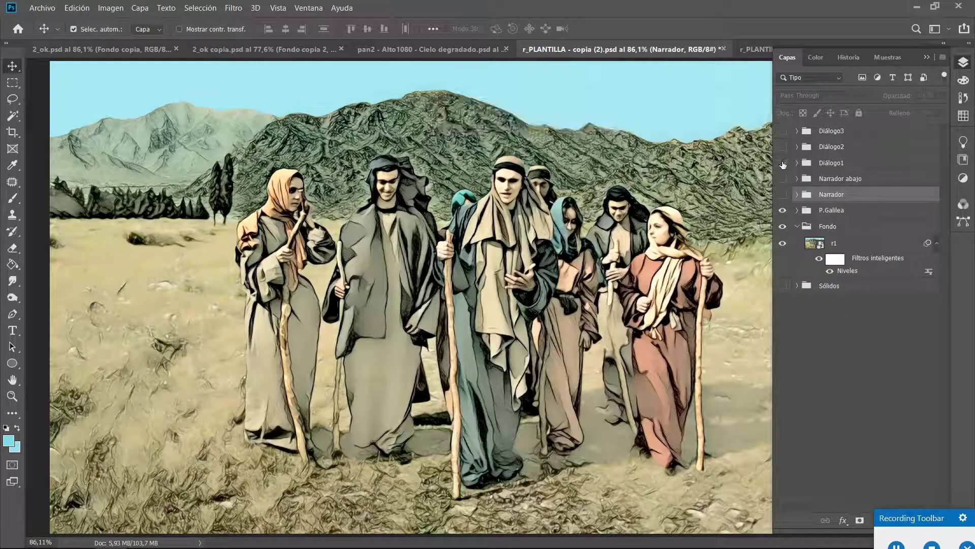
Duplicate the r1 layer within the same document and hide the original r1
right_click(835, 245)
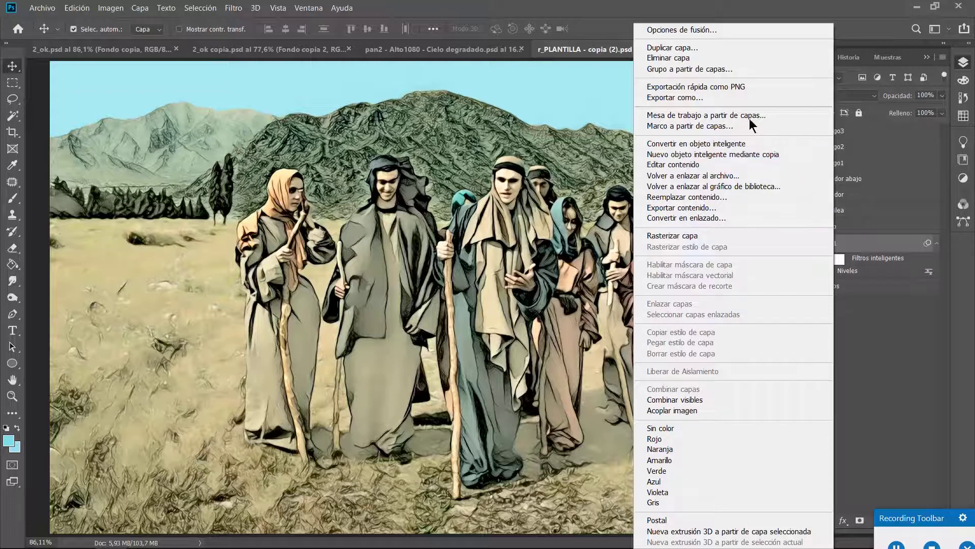
left_click(678, 47)
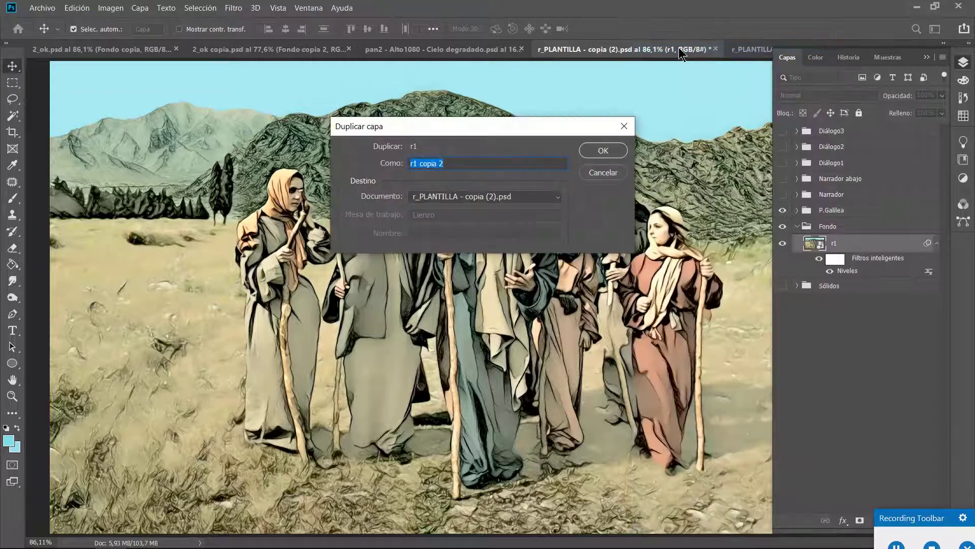
left_click(594, 150)
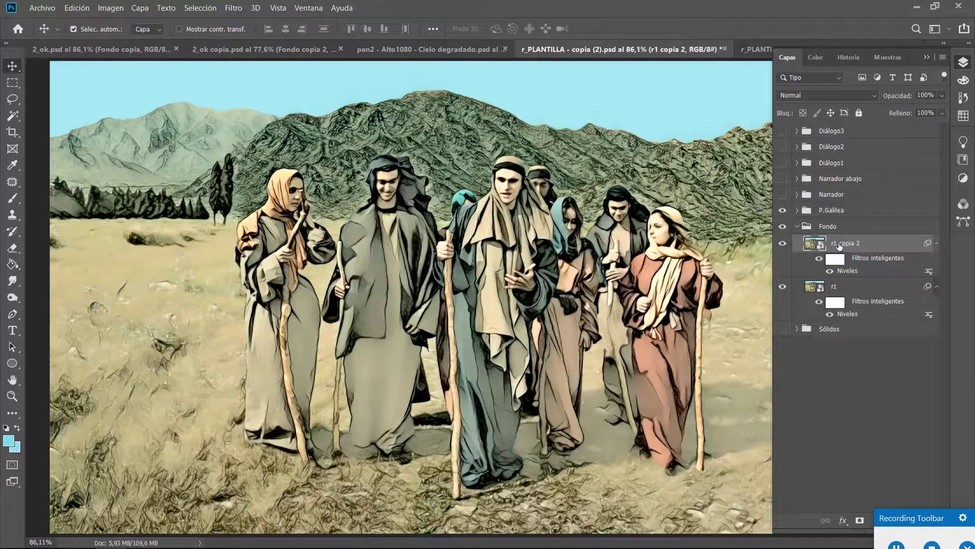
left_click(783, 286)
Rasterize the duplicated r1 layer and activate the Paint Bucket tool
right_click(845, 245)
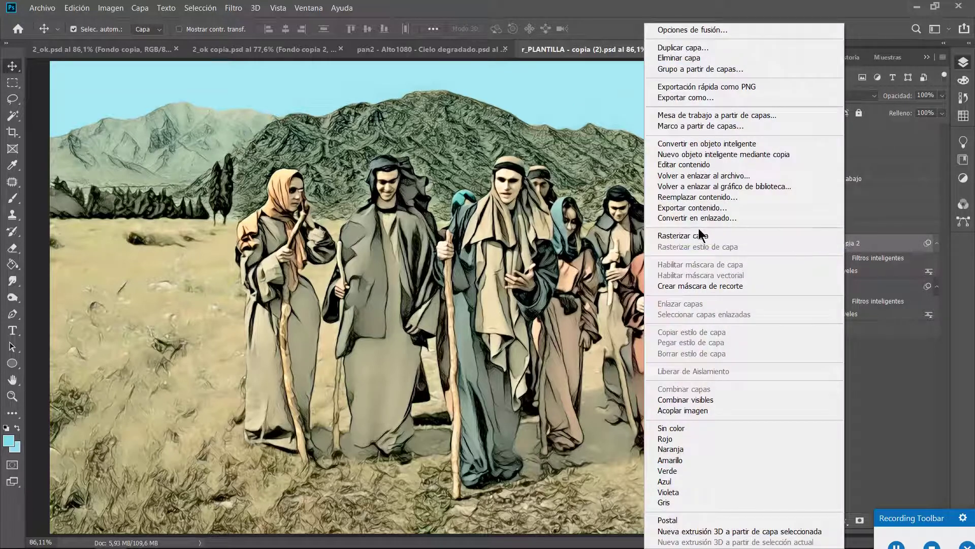
left_click(698, 235)
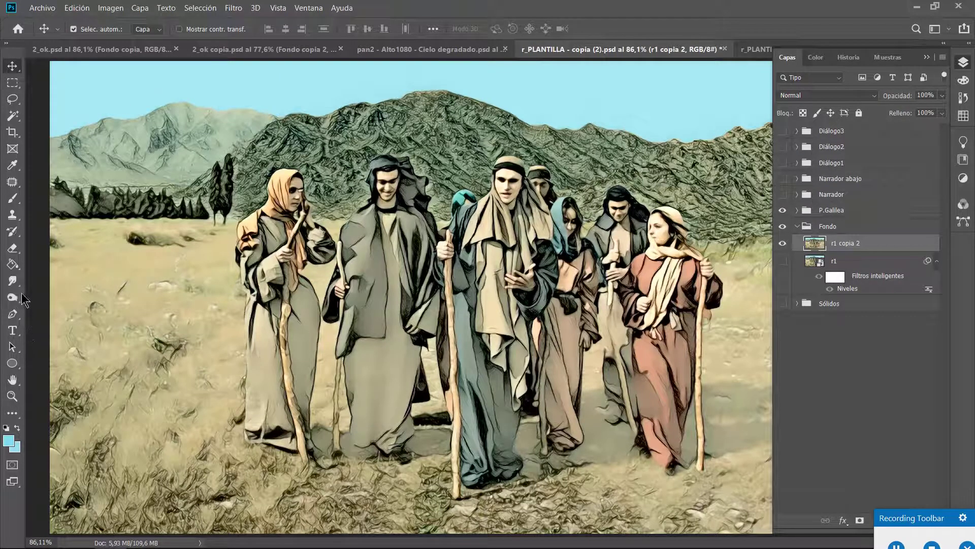
left_click(12, 266)
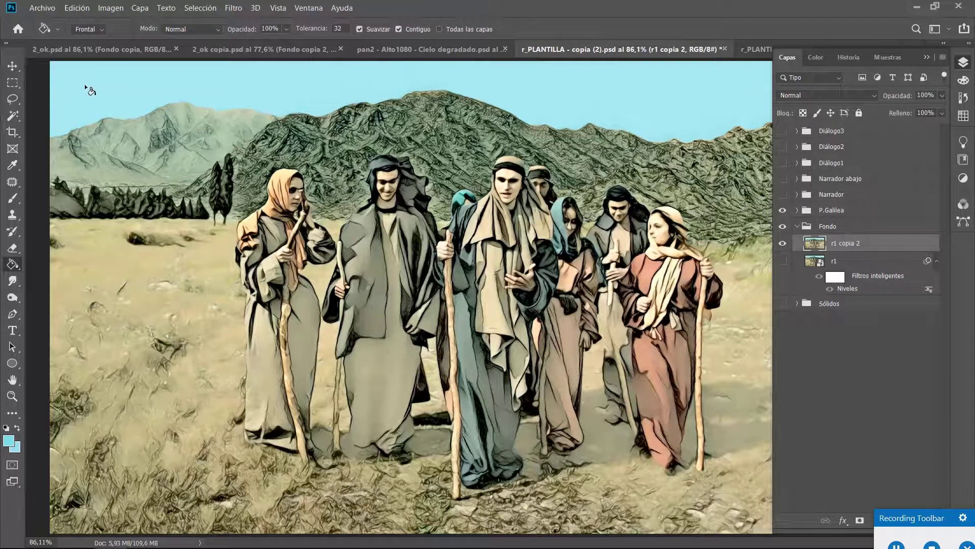
Sample the sky colour of the r_PLANTILLA - copia.psd panel as the foreground colour
left_click(753, 49)
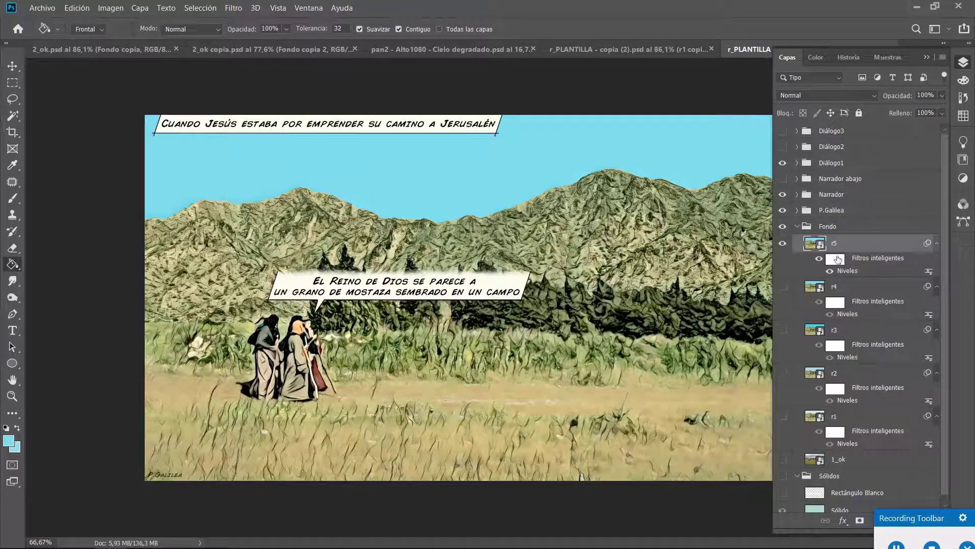
left_click(8, 442)
left_click_drag(397, 175, 544, 257)
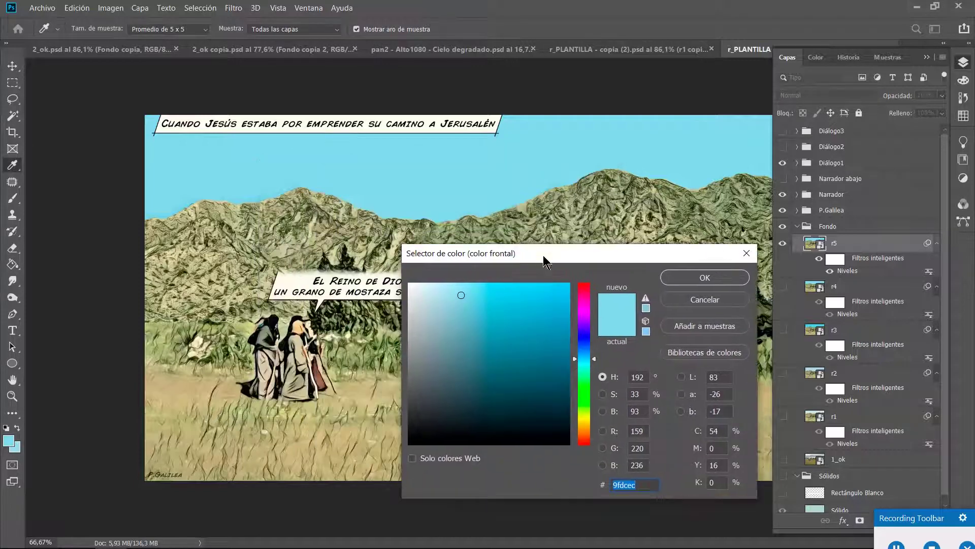
left_click(564, 141)
left_click(564, 141)
left_click(588, 134)
left_click(678, 278)
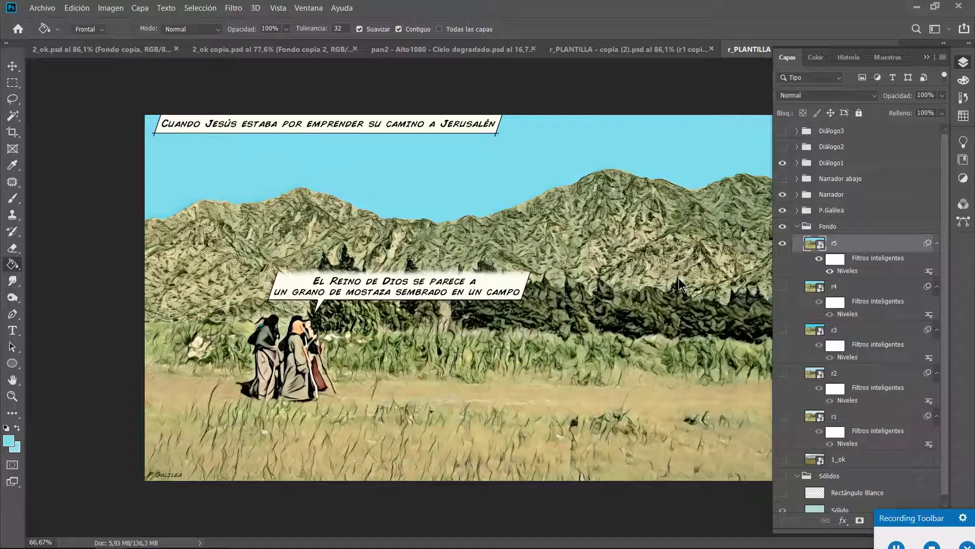
Return to r_PLANTILLA - copia (2).psd and fill the sky on the rasterized r1 copy with the sampled blue
left_click(587, 50)
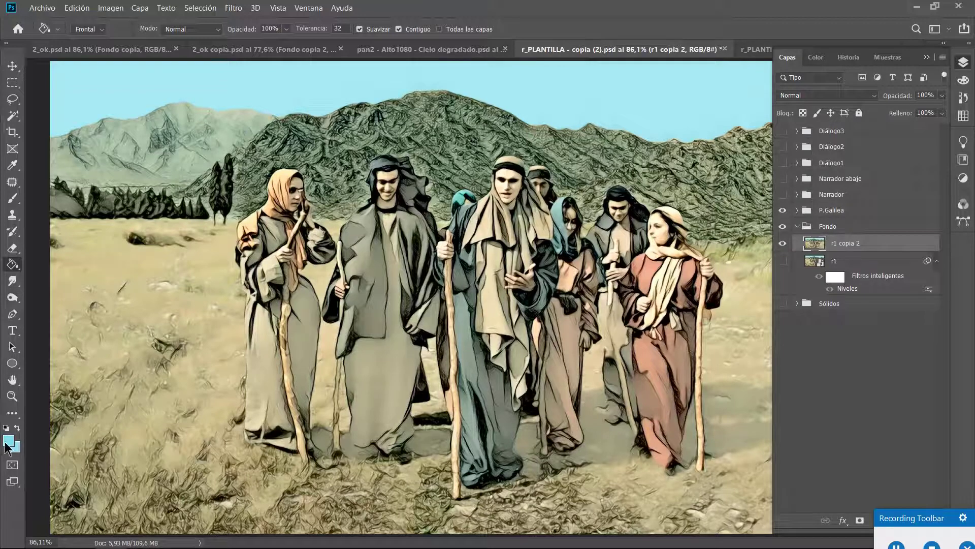
key("ctrl")
left_click(555, 76)
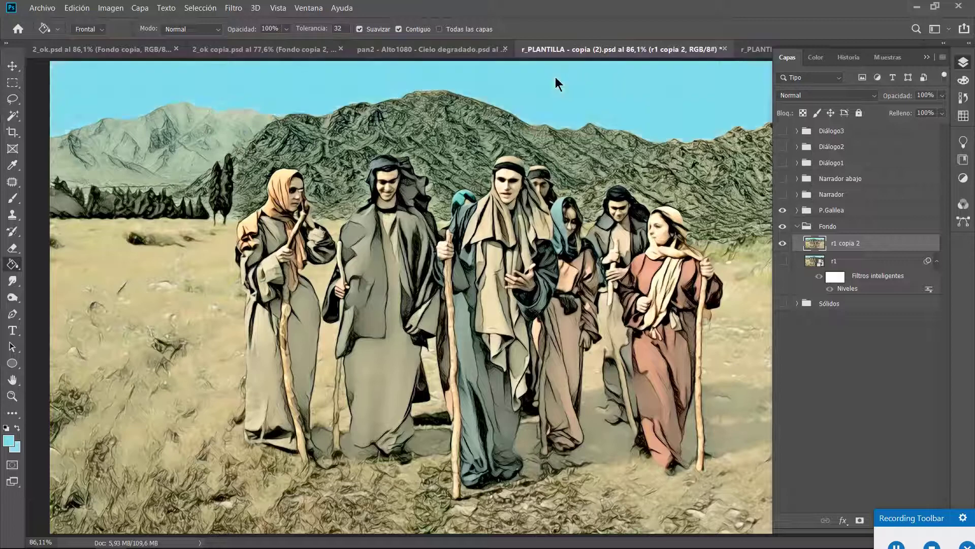
left_click(557, 80)
Switch between both r_PLANTILLA documents to compare their skies, and bring up the zz_Terminadas folder in File Explorer
left_click(755, 49)
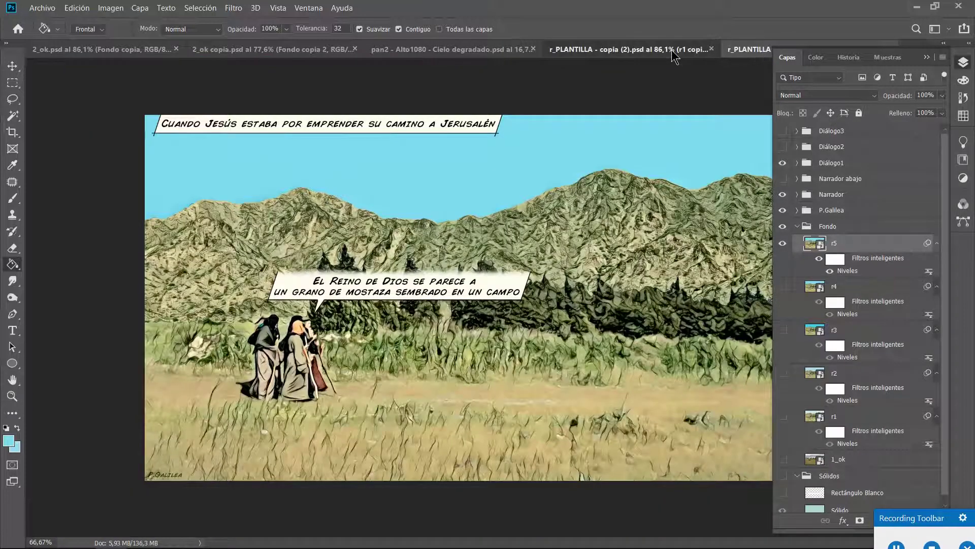
left_click(673, 51)
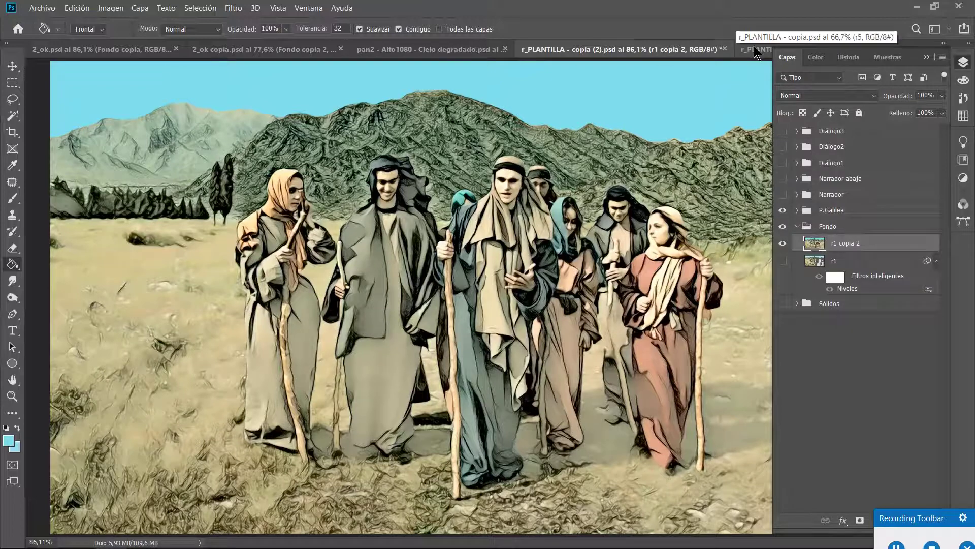
left_click(756, 49)
left_click(648, 46)
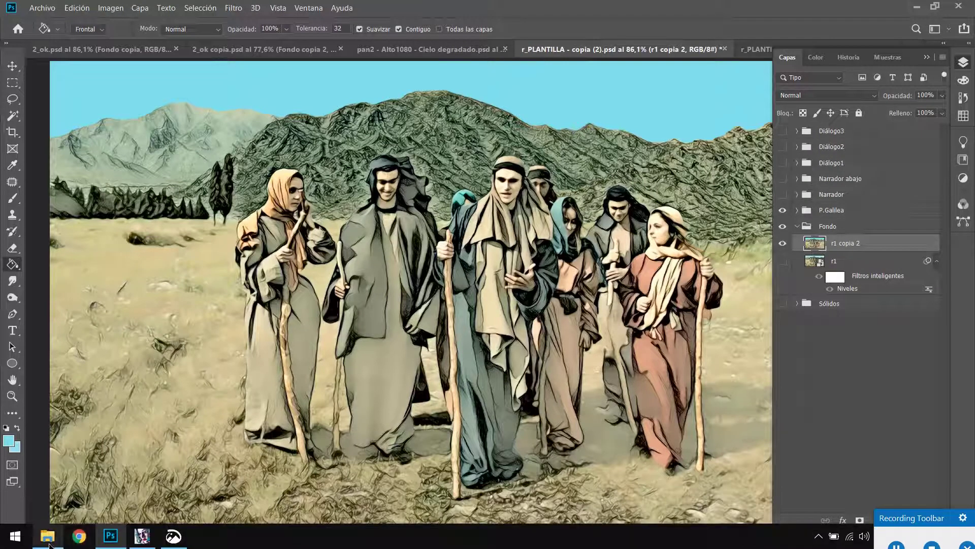
left_click(49, 545)
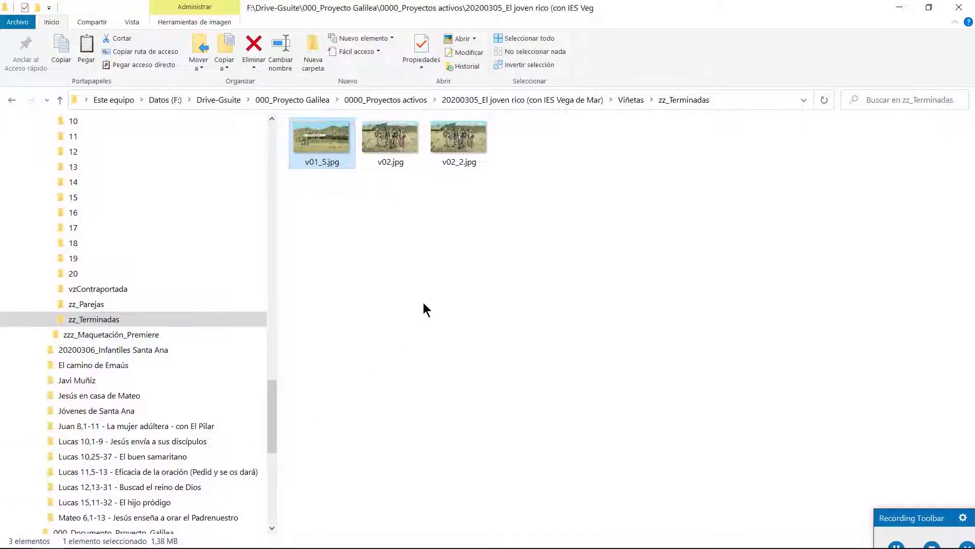
Rename v02.jpg in the zz_Terminadas folder as zv02.jpg so it sorts after v02_2.jpg
left_click(408, 146)
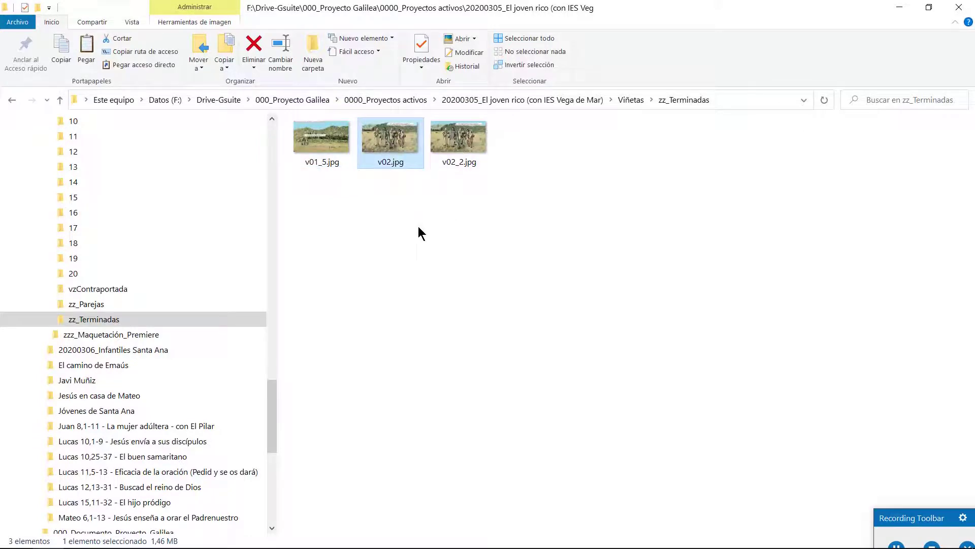
key("F2")
key("Home")
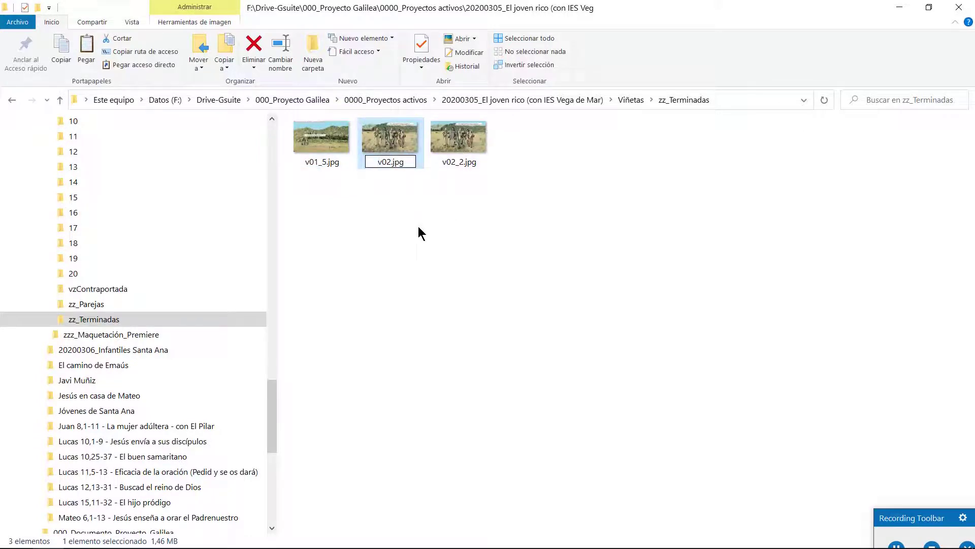
type("z")
key("Return")
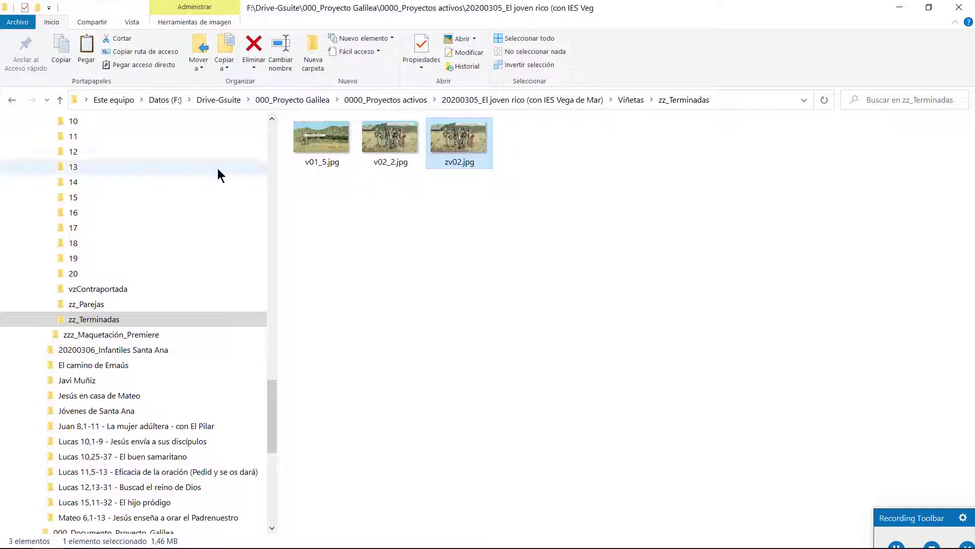
Open v01_5.jpg in the photo viewer and alternate with v02_2.jpg to compare the sky colours of both panels
left_click(336, 146)
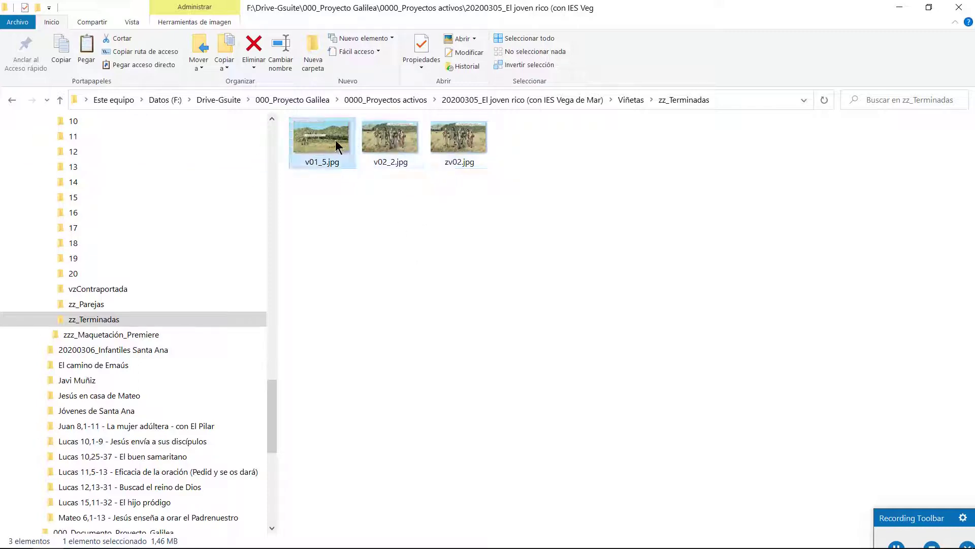
double_click(337, 146)
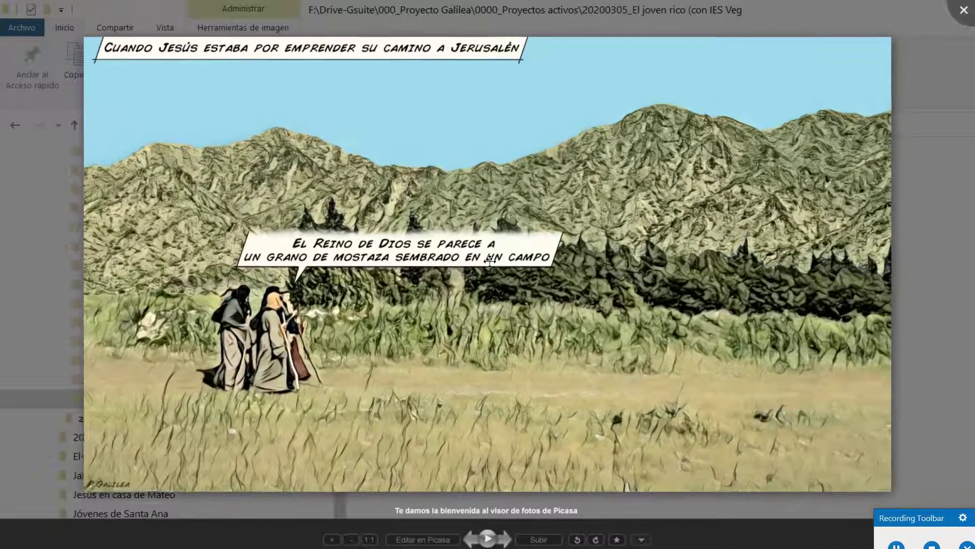
key("Right")
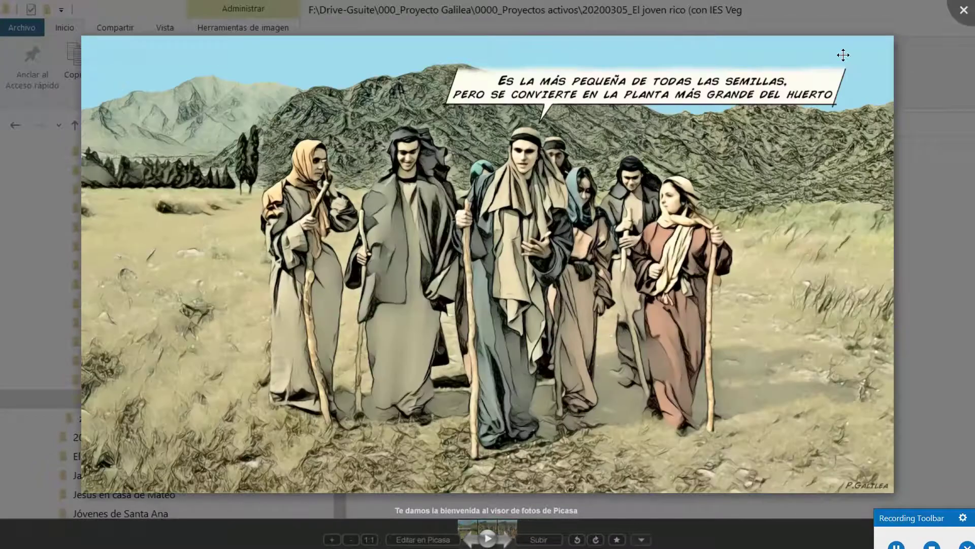
key("Left")
key("Right")
key("Left")
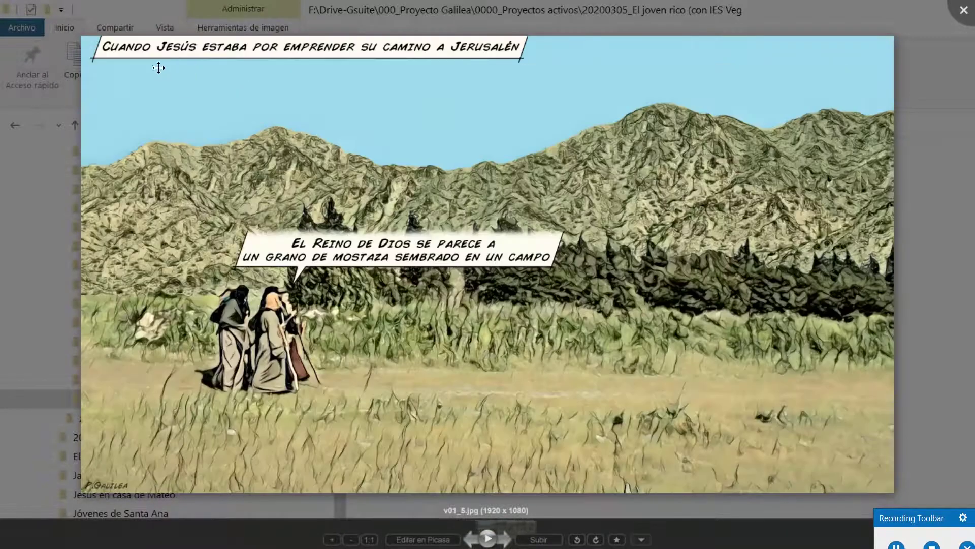
key("Right")
key("Left")
key("Right")
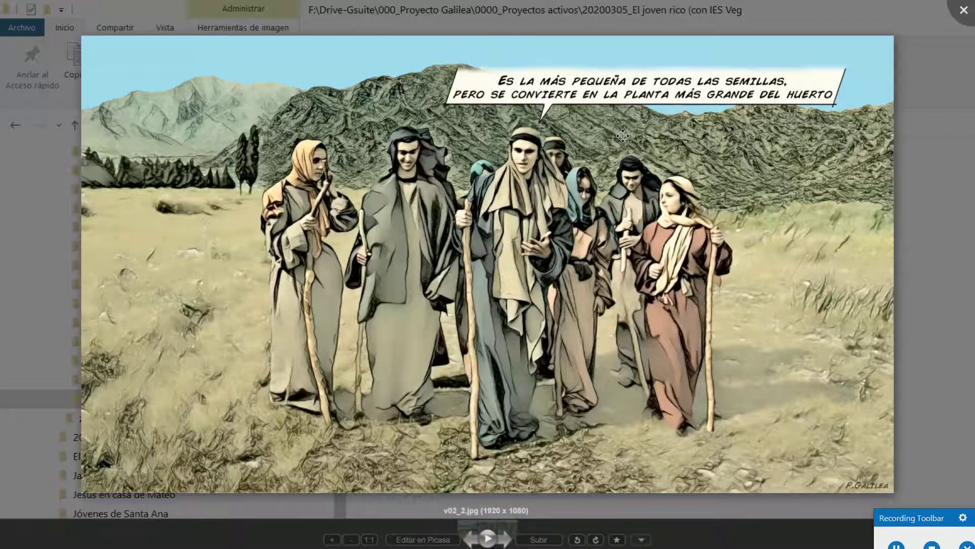
Alternate between v02_2.jpg and zv02.jpg to compare the two sky versions of the second panel
key("Right")
key("Left")
key("Right")
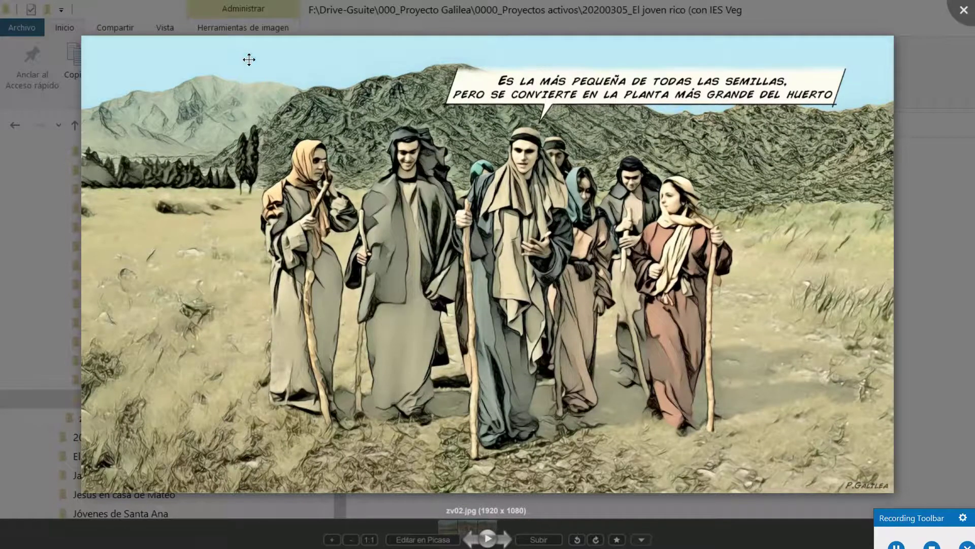
key("Left")
key("Right")
key("Left")
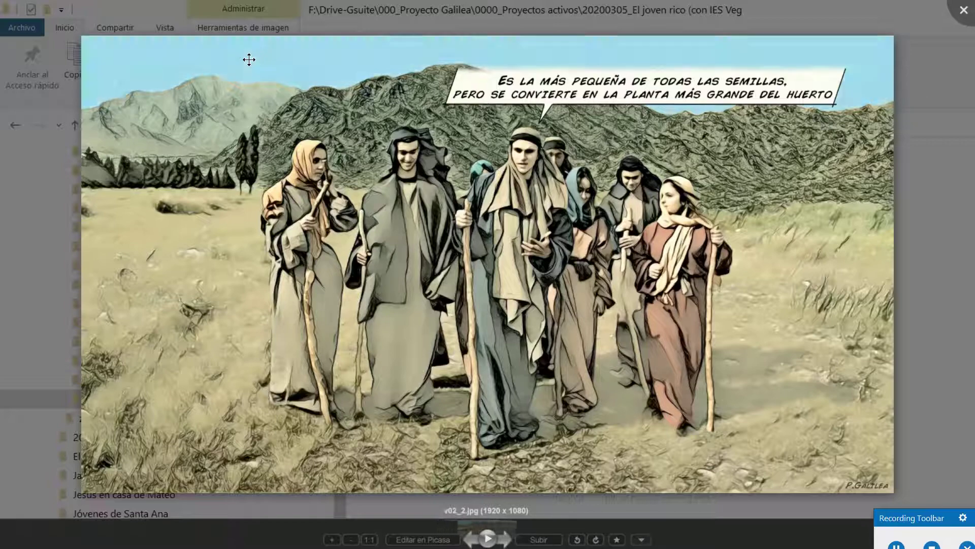
key("Right")
key("Left")
Recheck the sky of v01_5.jpg against v02_2.jpg, leave the full-screen view and switch back to Photoshop
key("Left")
key("Right")
key("Left")
key("Right")
key("Left")
key("Right")
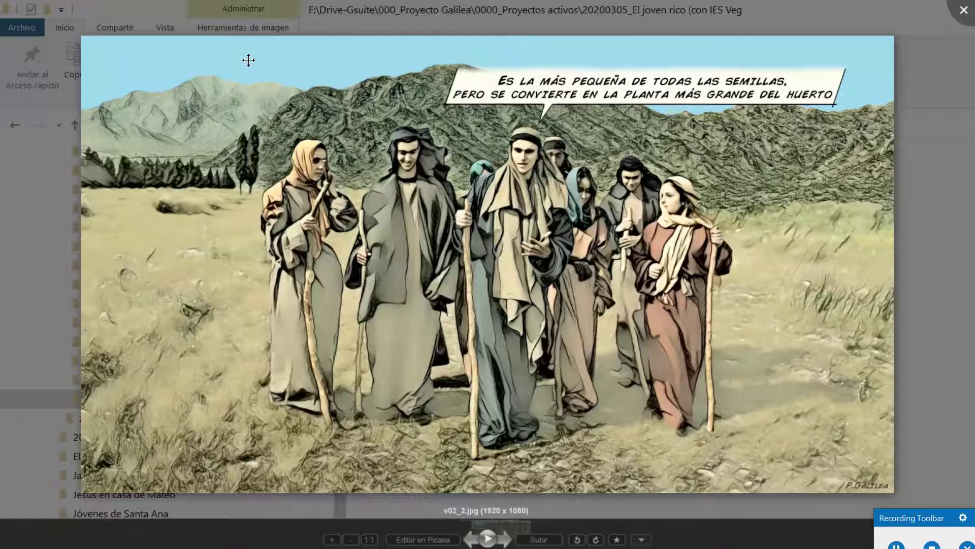
key("Left")
key("Right")
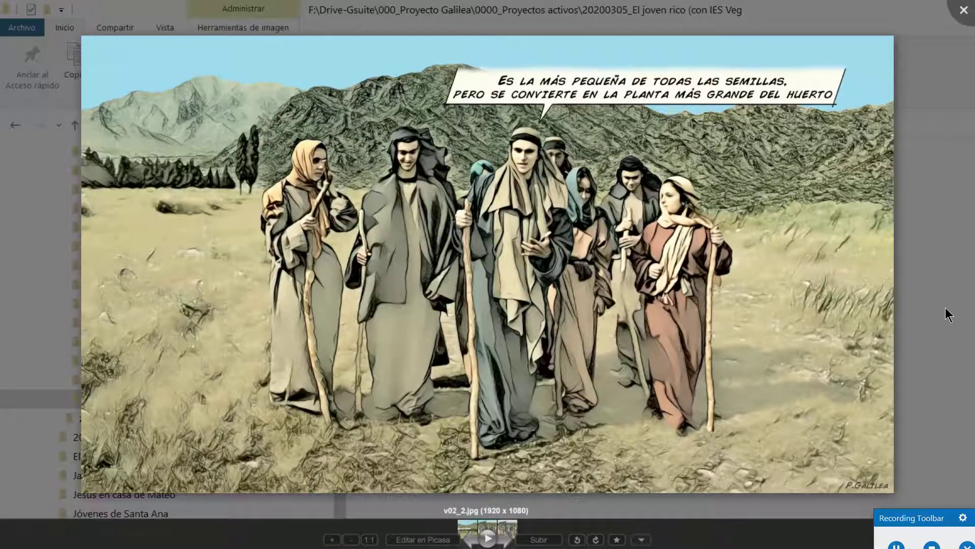
left_click(946, 307)
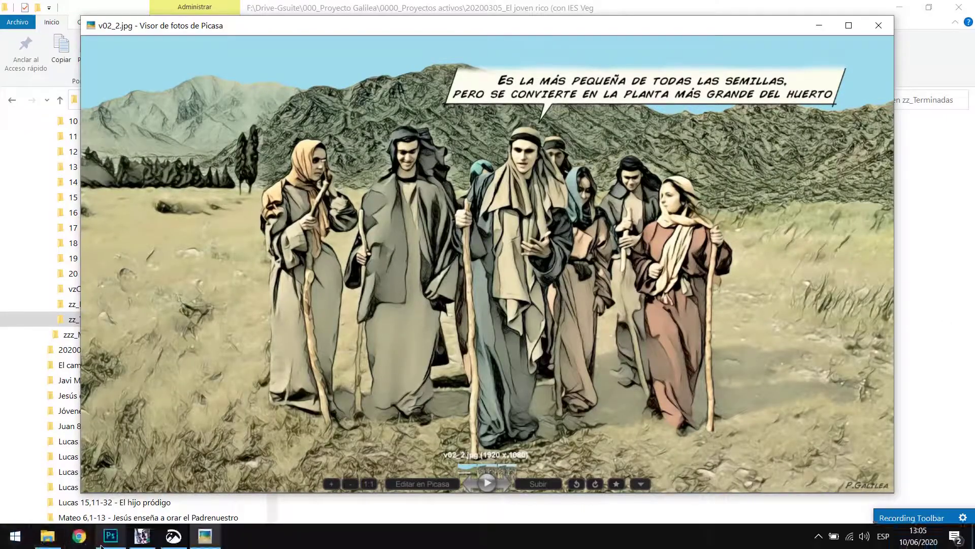
left_click(110, 536)
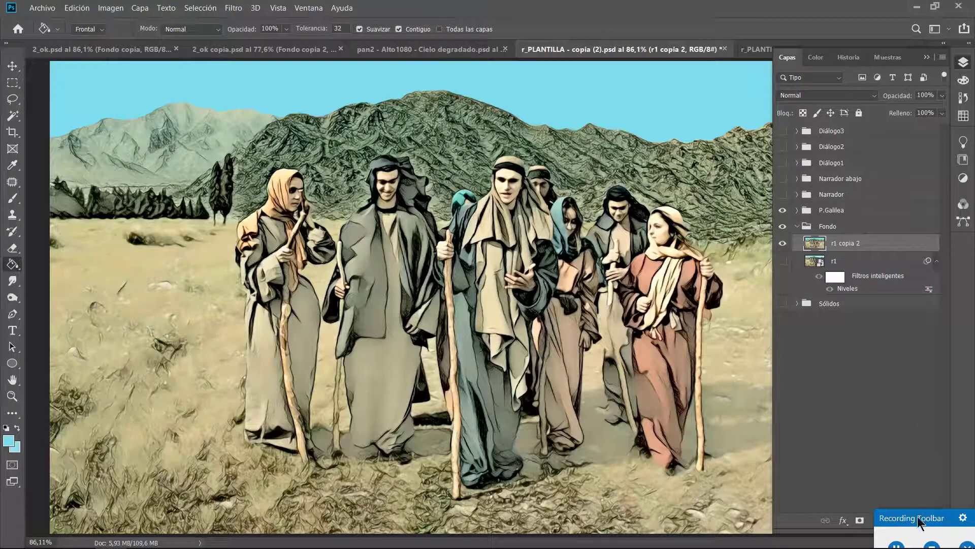
left_click_drag(917, 516, 873, 422)
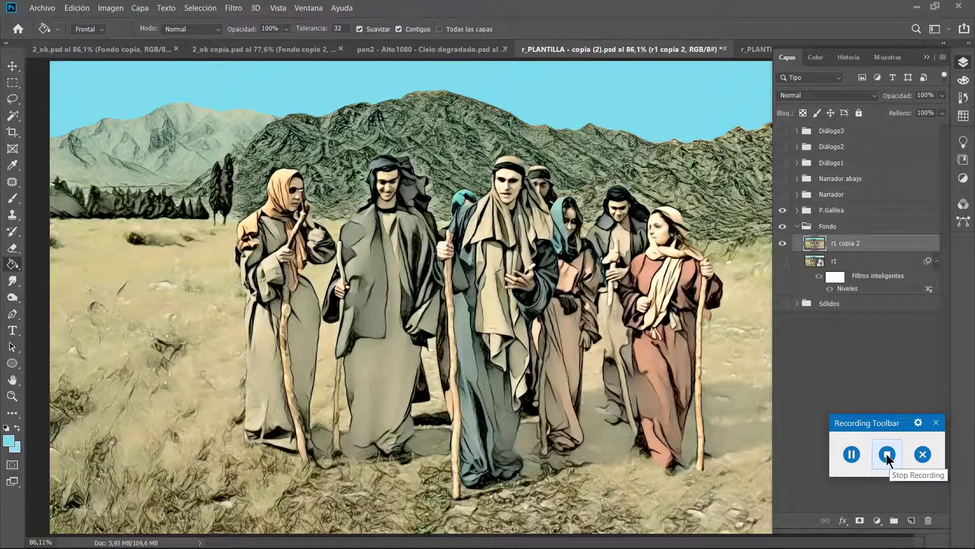